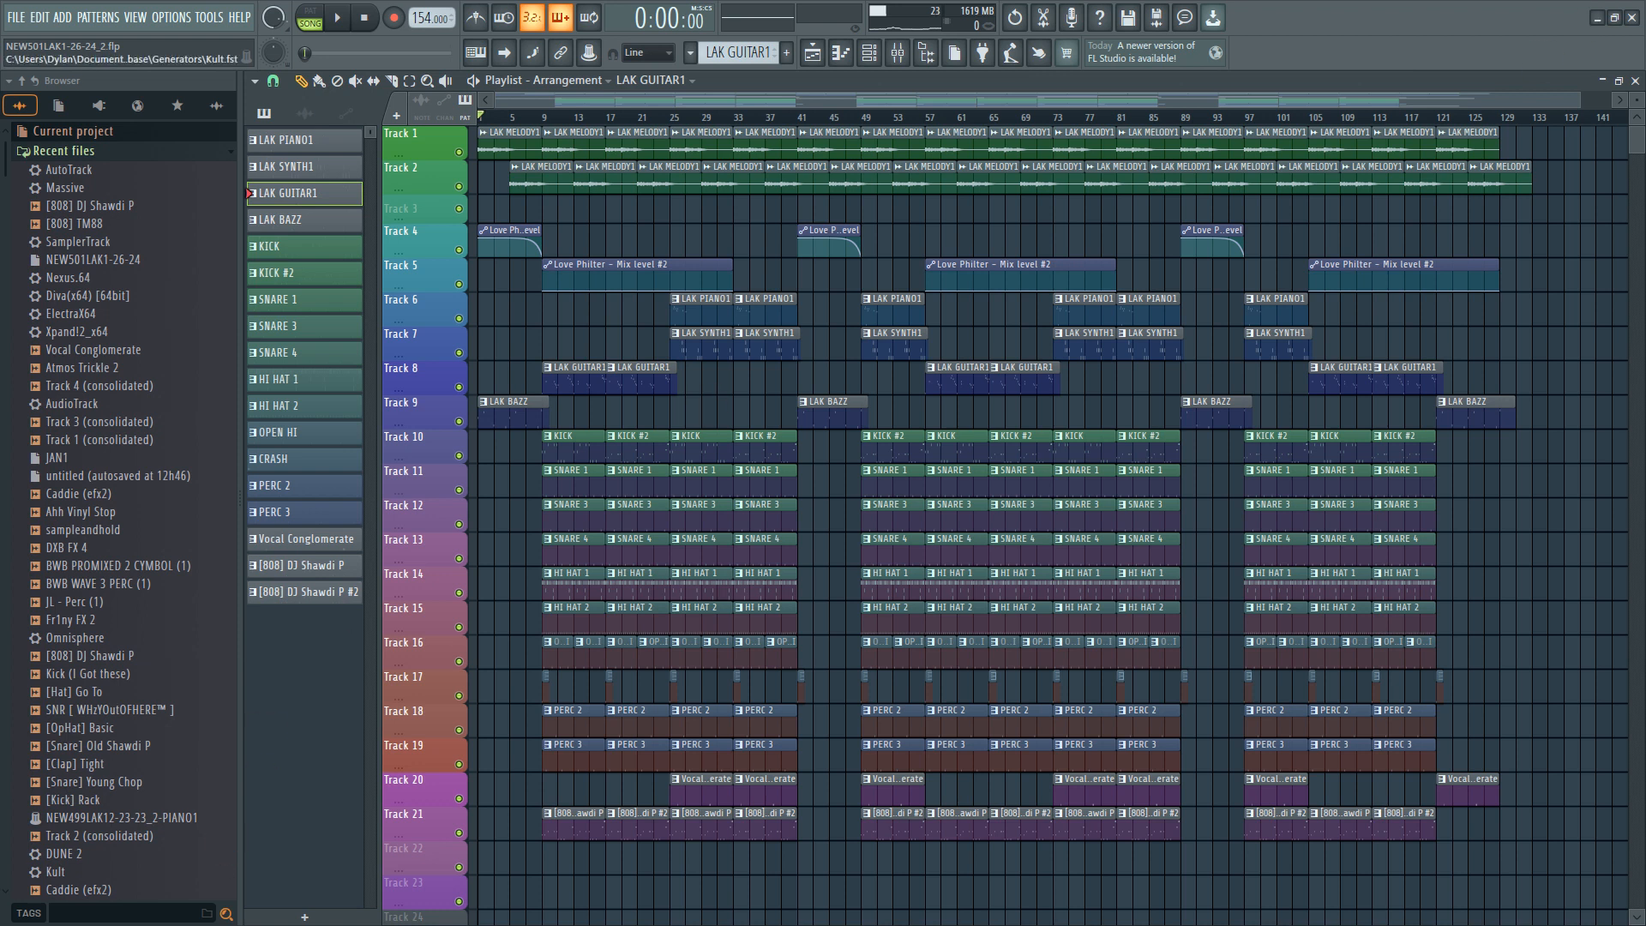
click(206, 925)
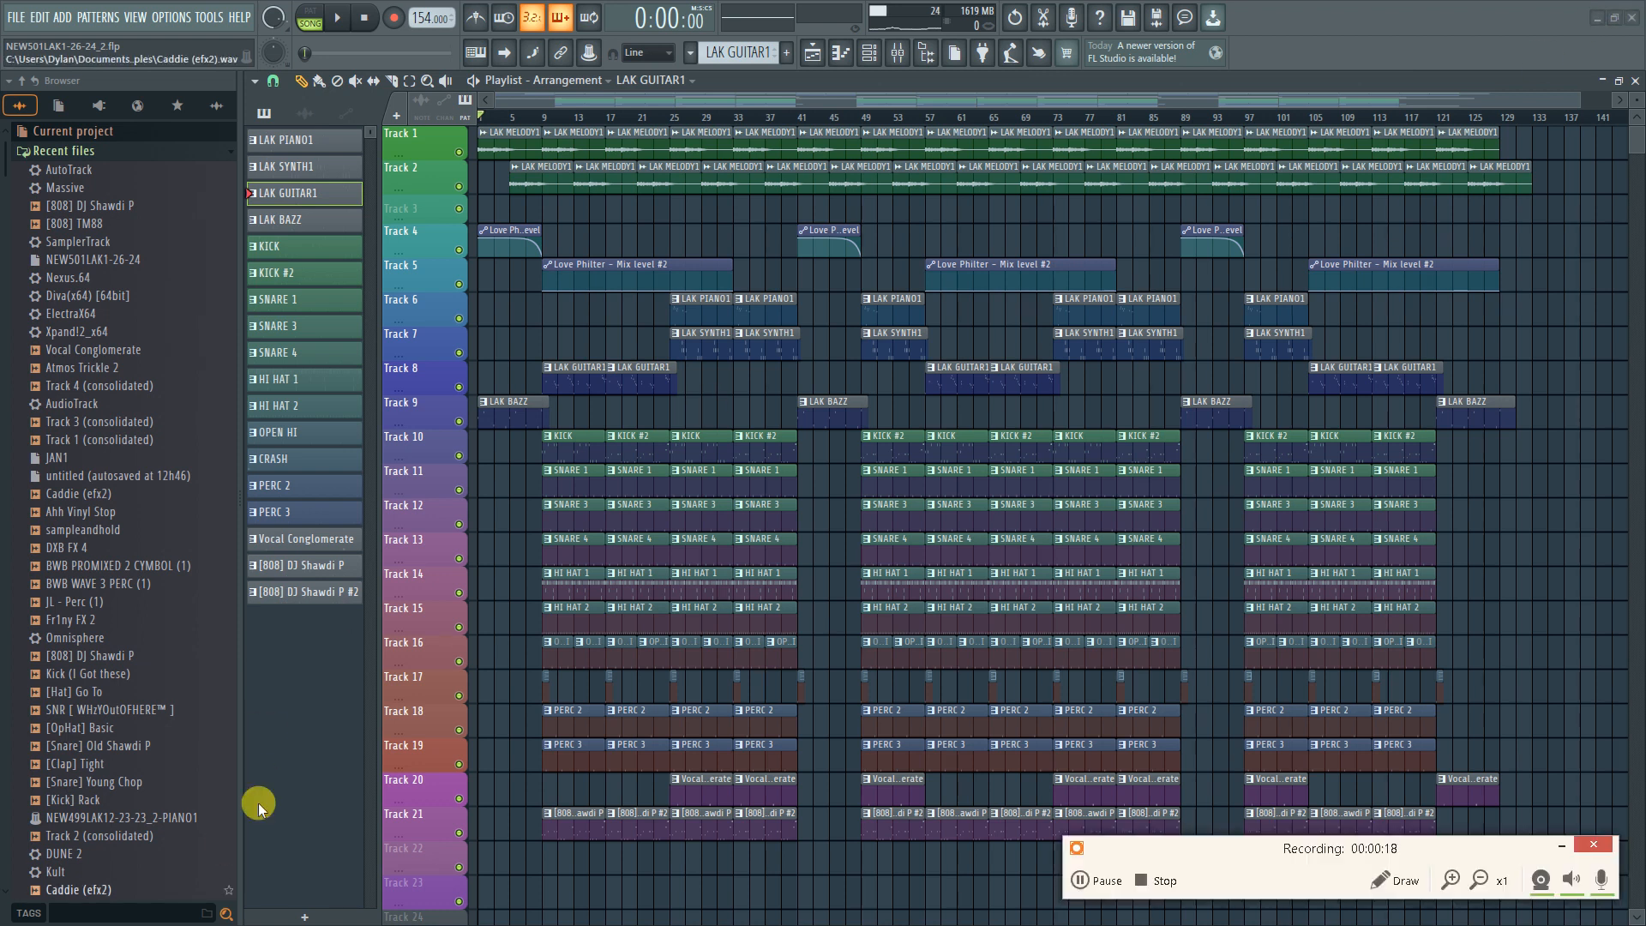
click(1541, 879)
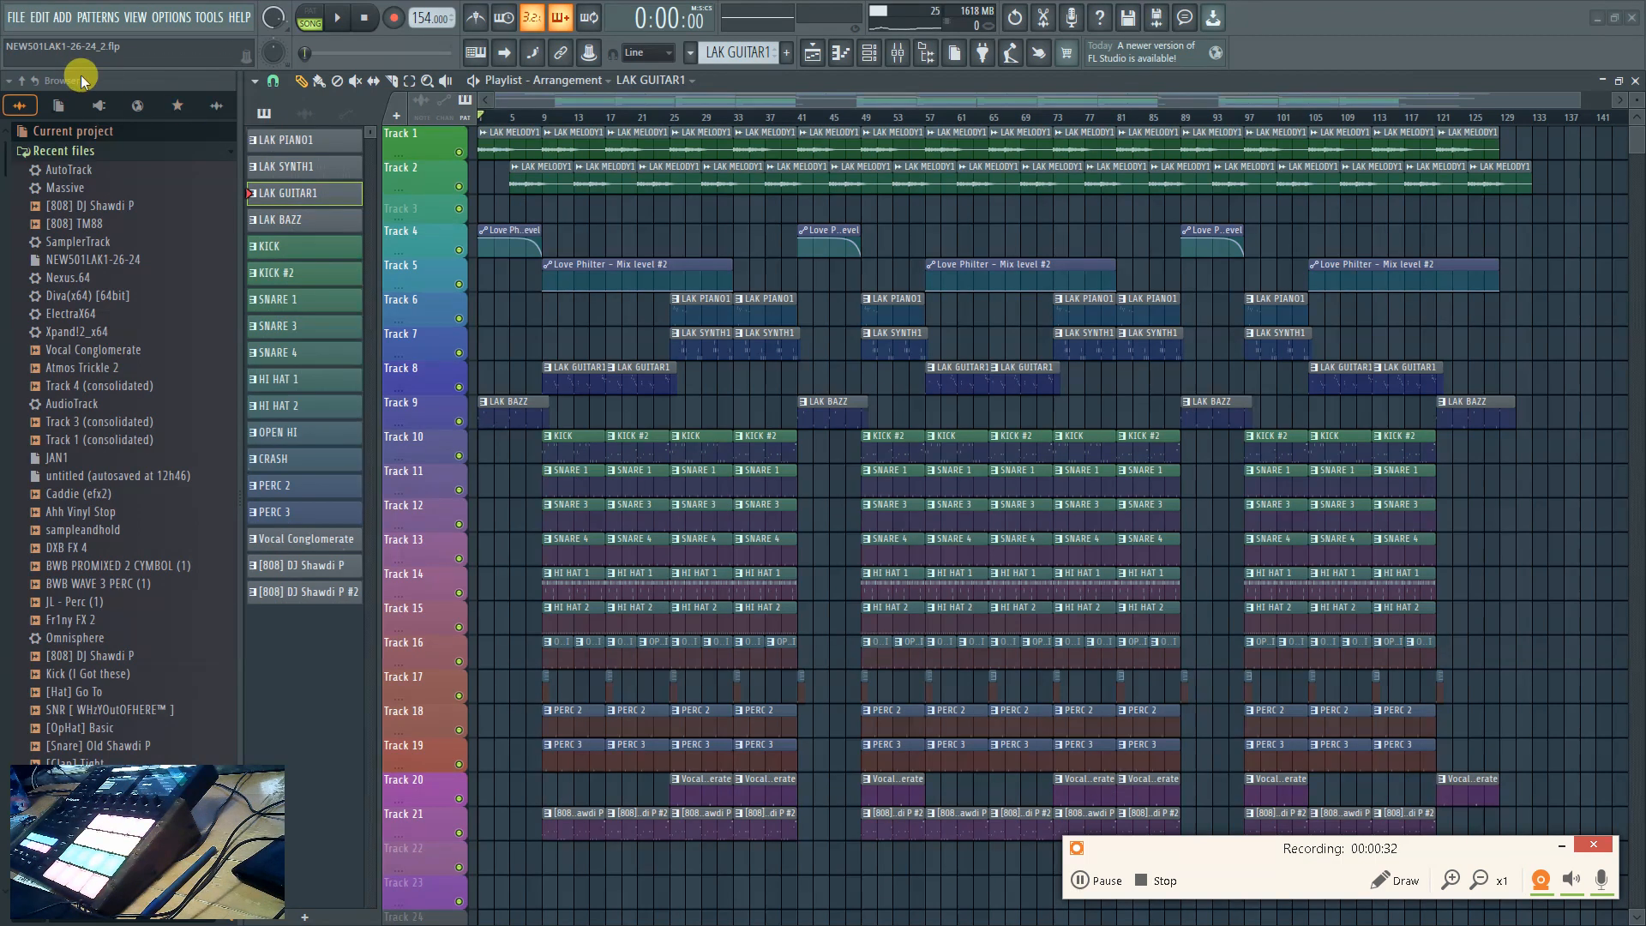
Open the recent project JAN1.flp
click(21, 17)
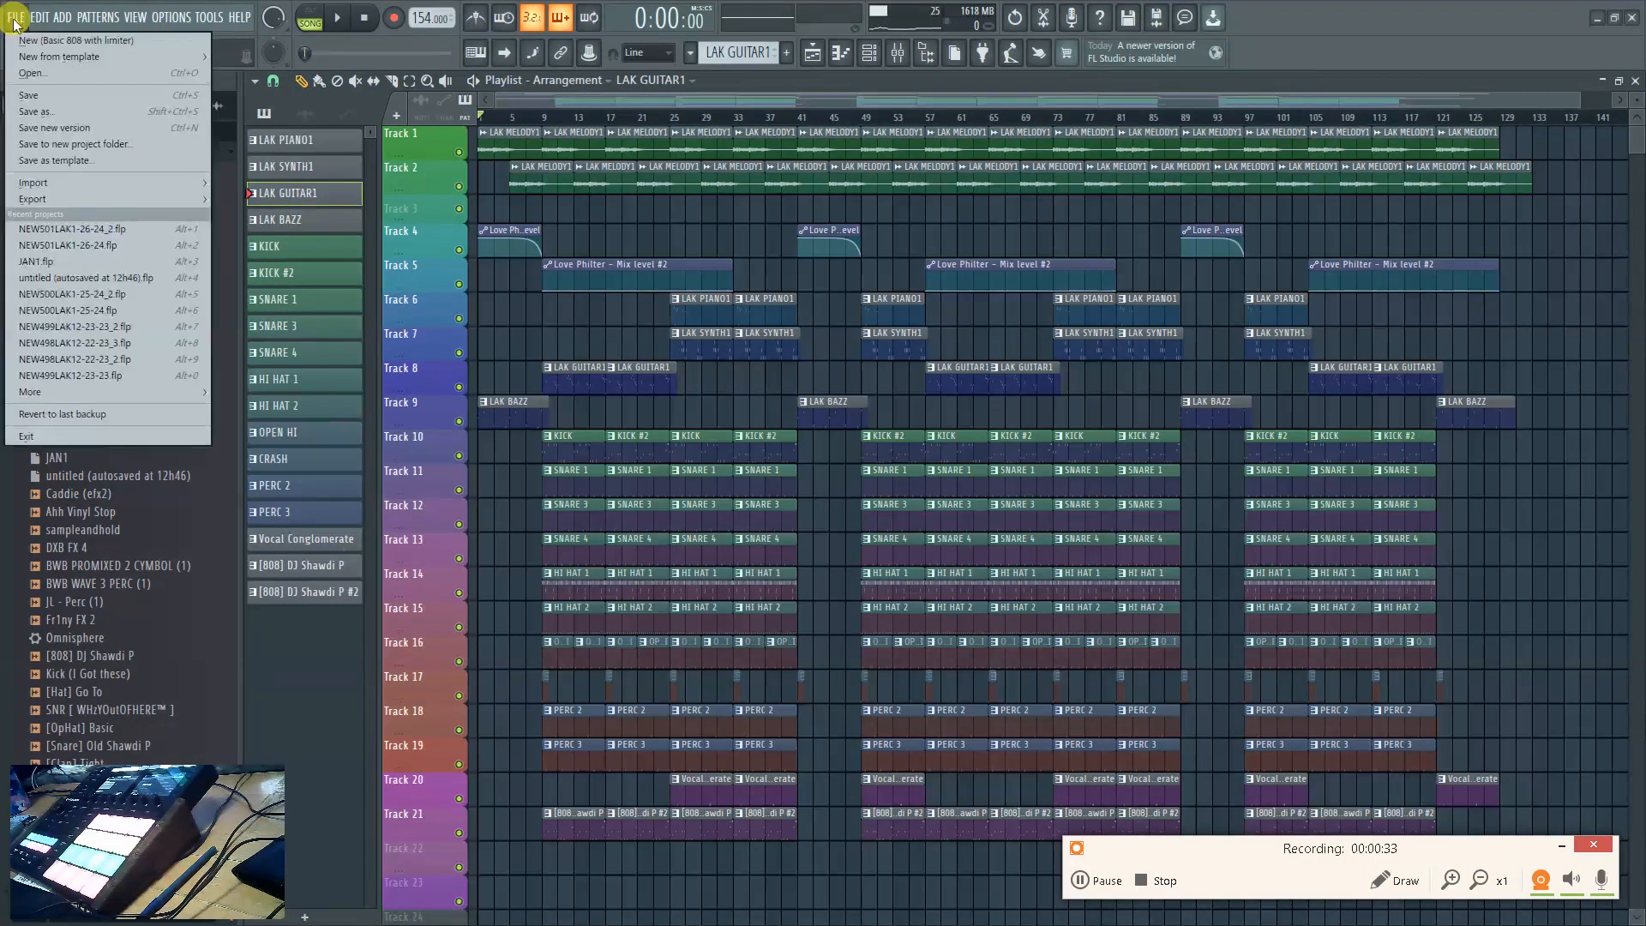
click(68, 261)
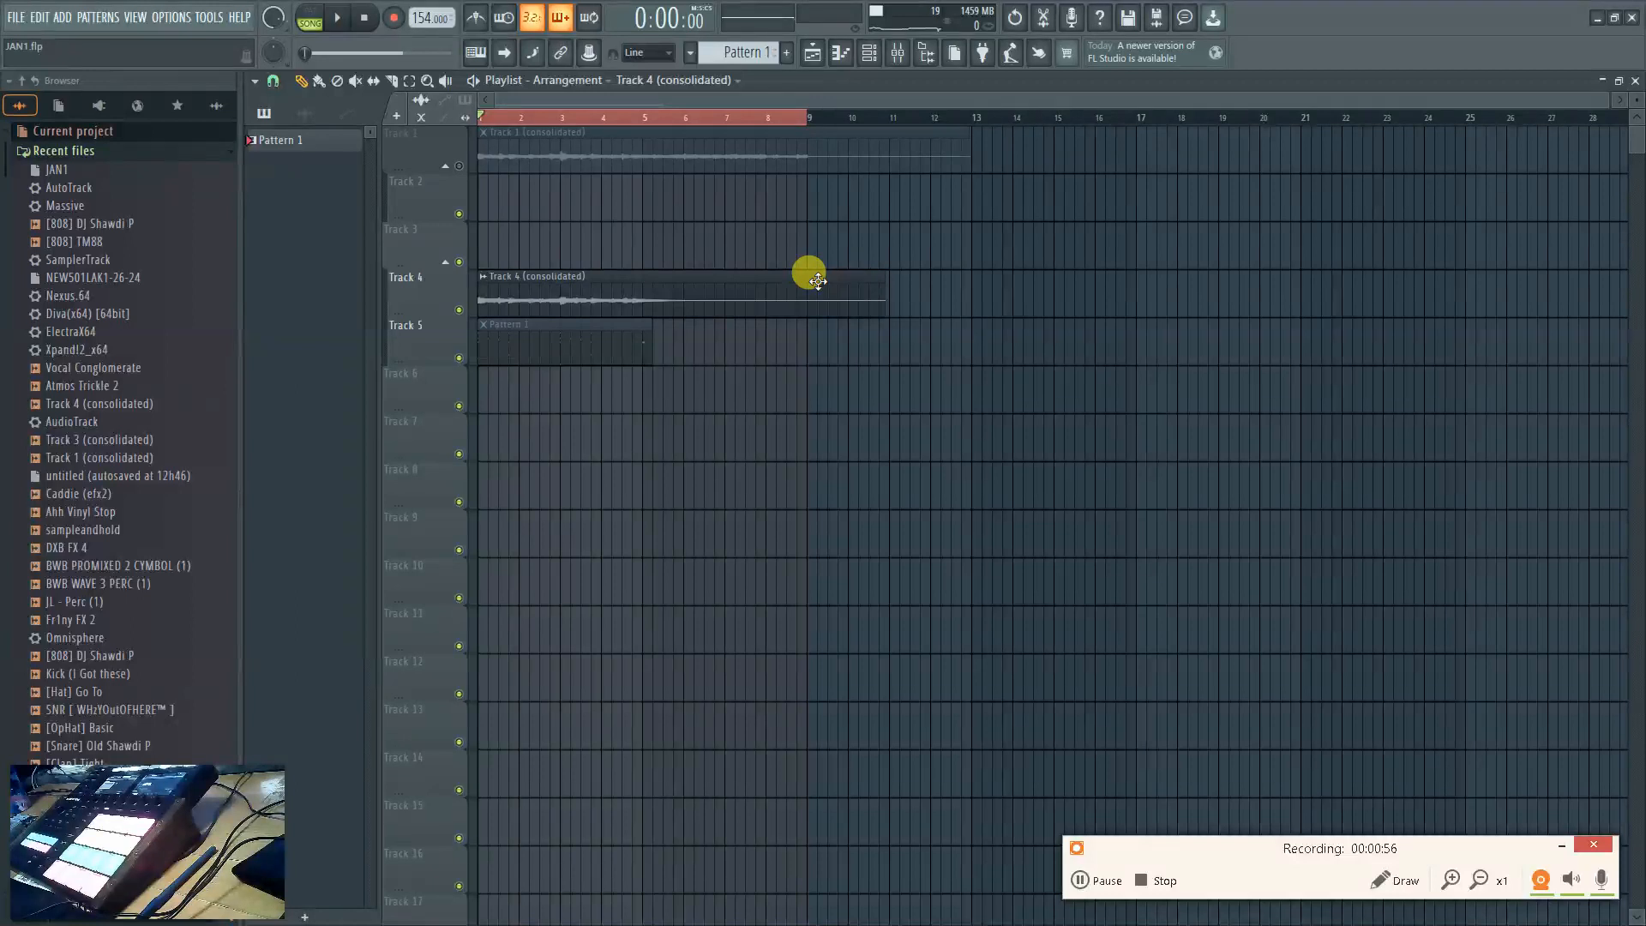
Show all channels in the channel rack and open the Maschine 2 plugin
click(812, 52)
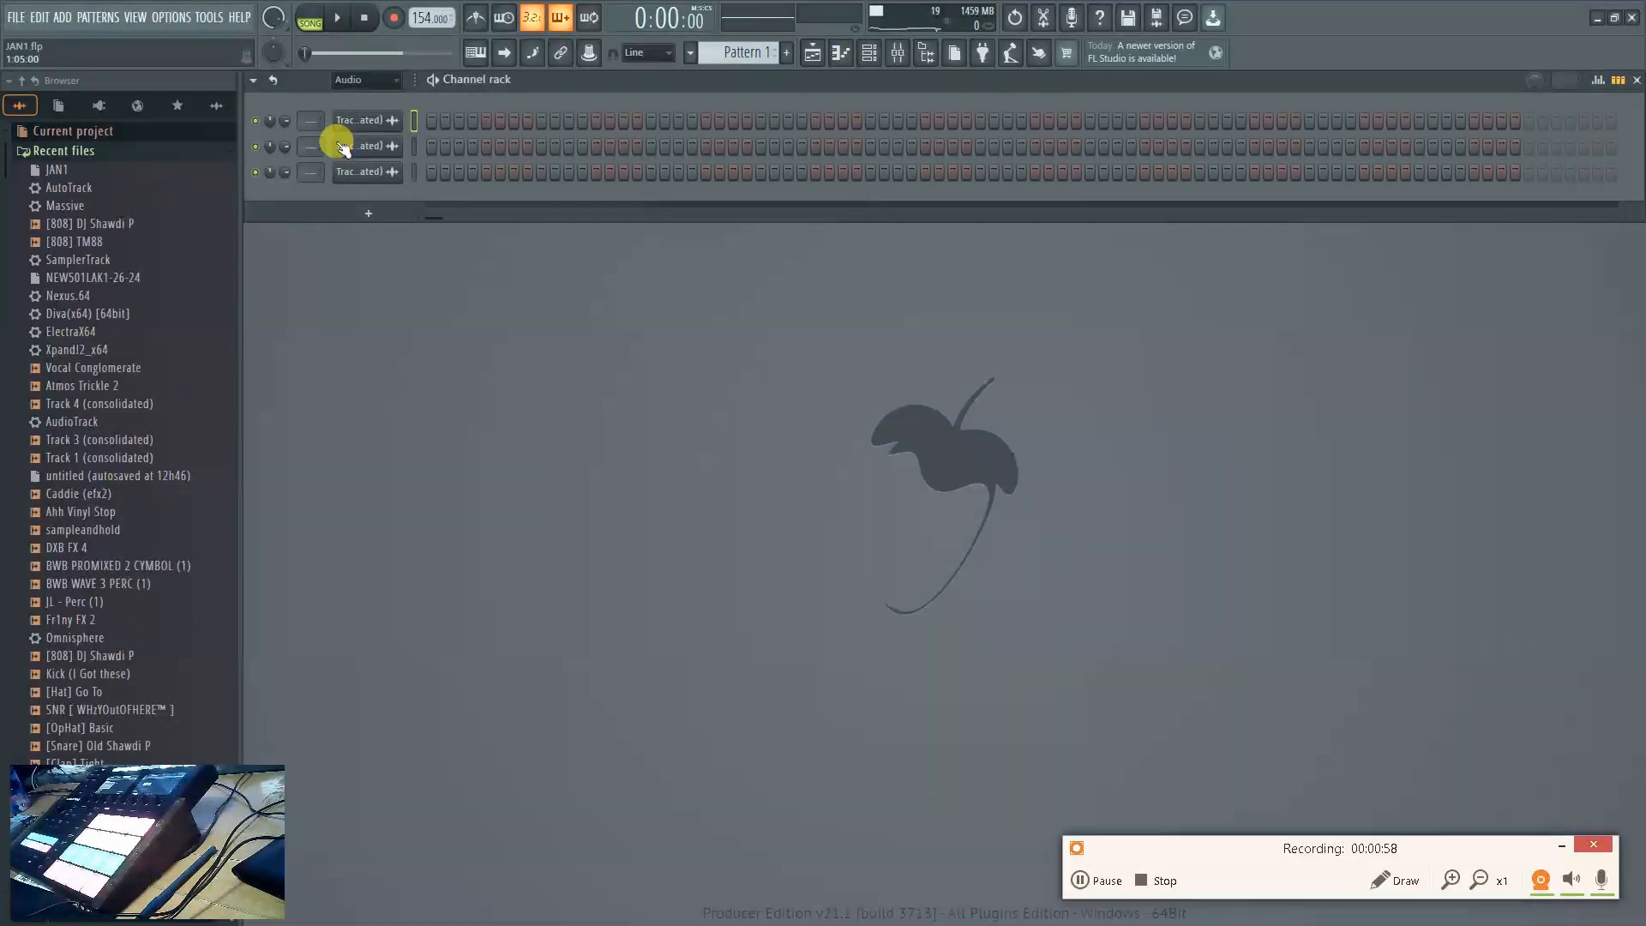
click(358, 79)
click(359, 101)
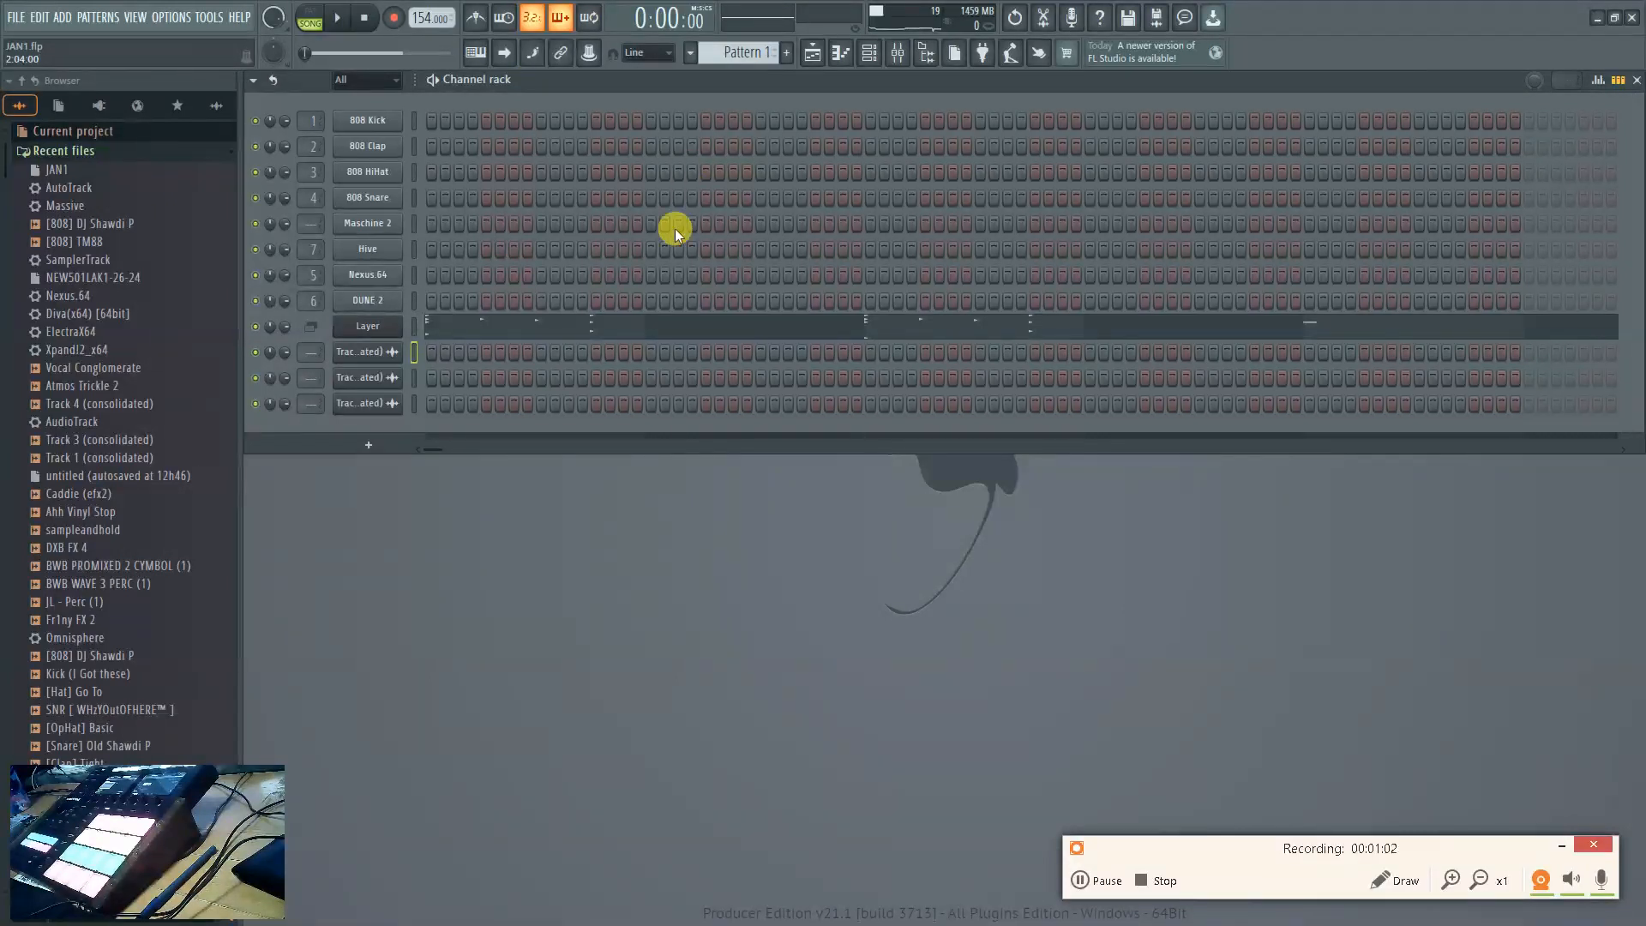
click(369, 224)
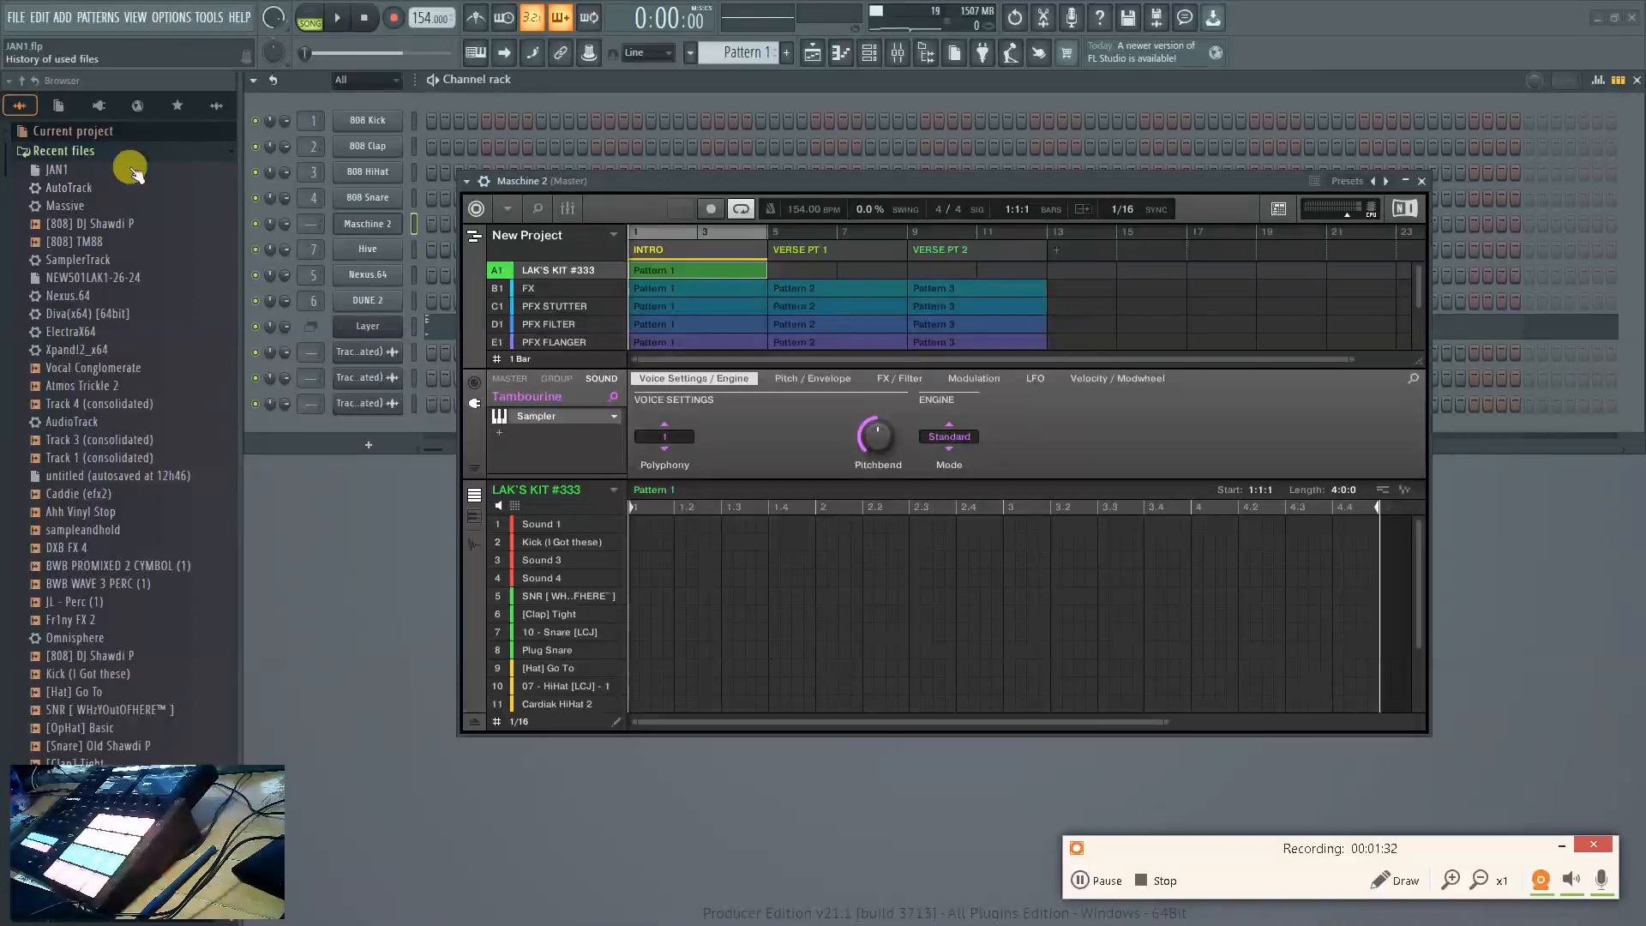
Audition the [808] DJ Shawdi P and [808] TM88 samples from the recent files and the kit's Kick (I Got these) sound
click(106, 223)
click(96, 242)
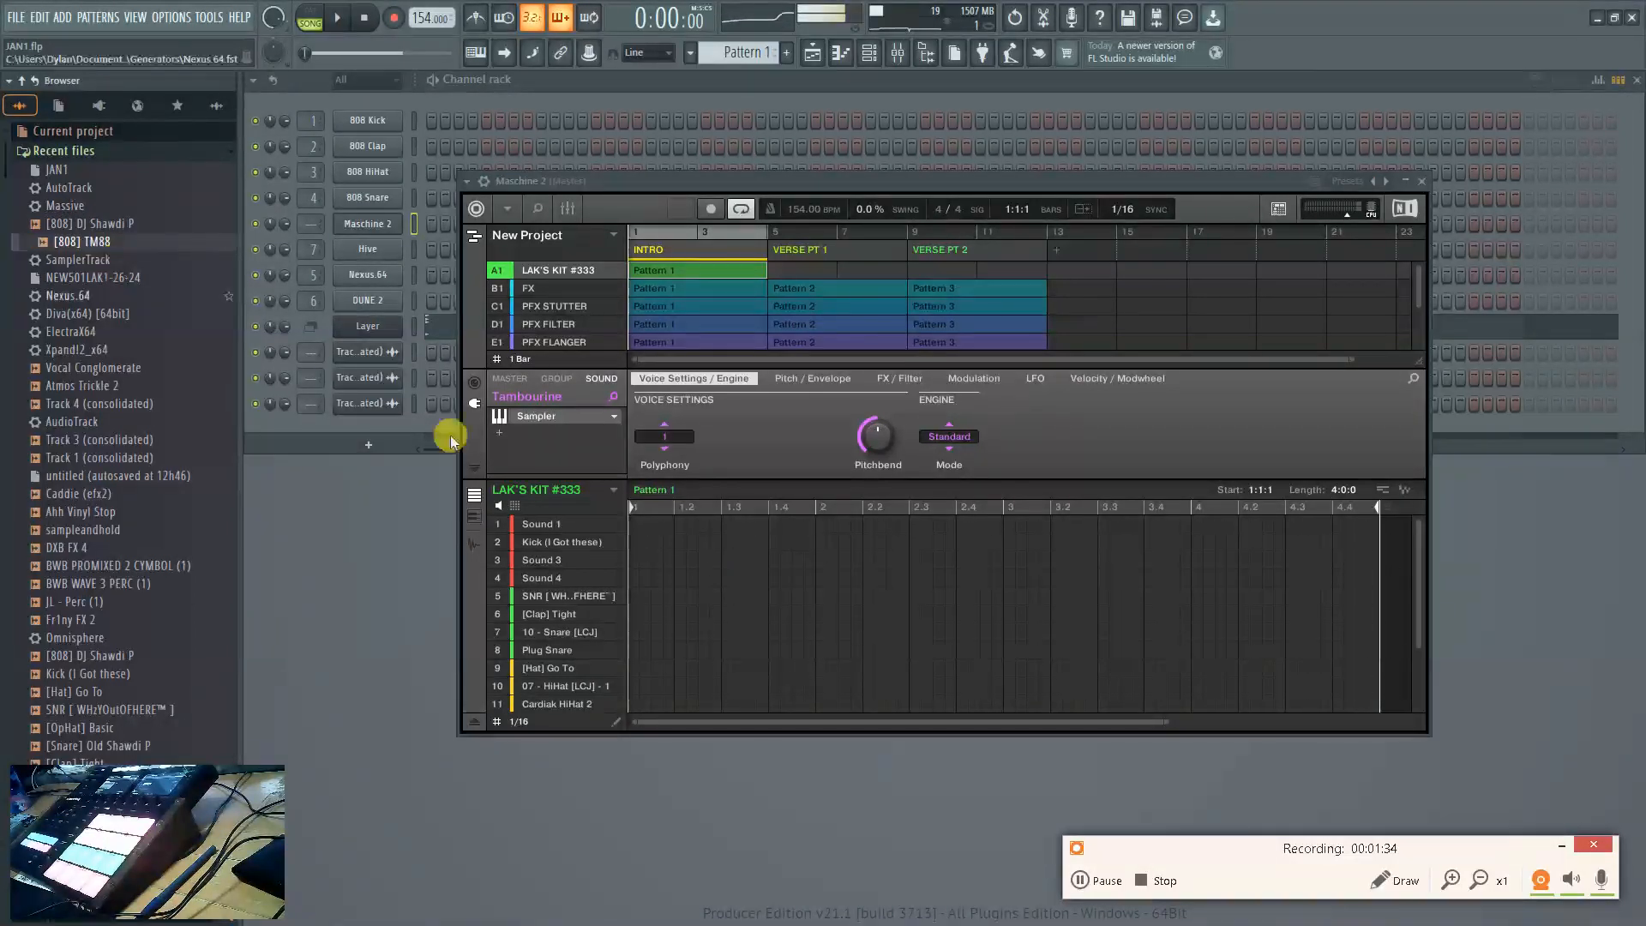
click(544, 545)
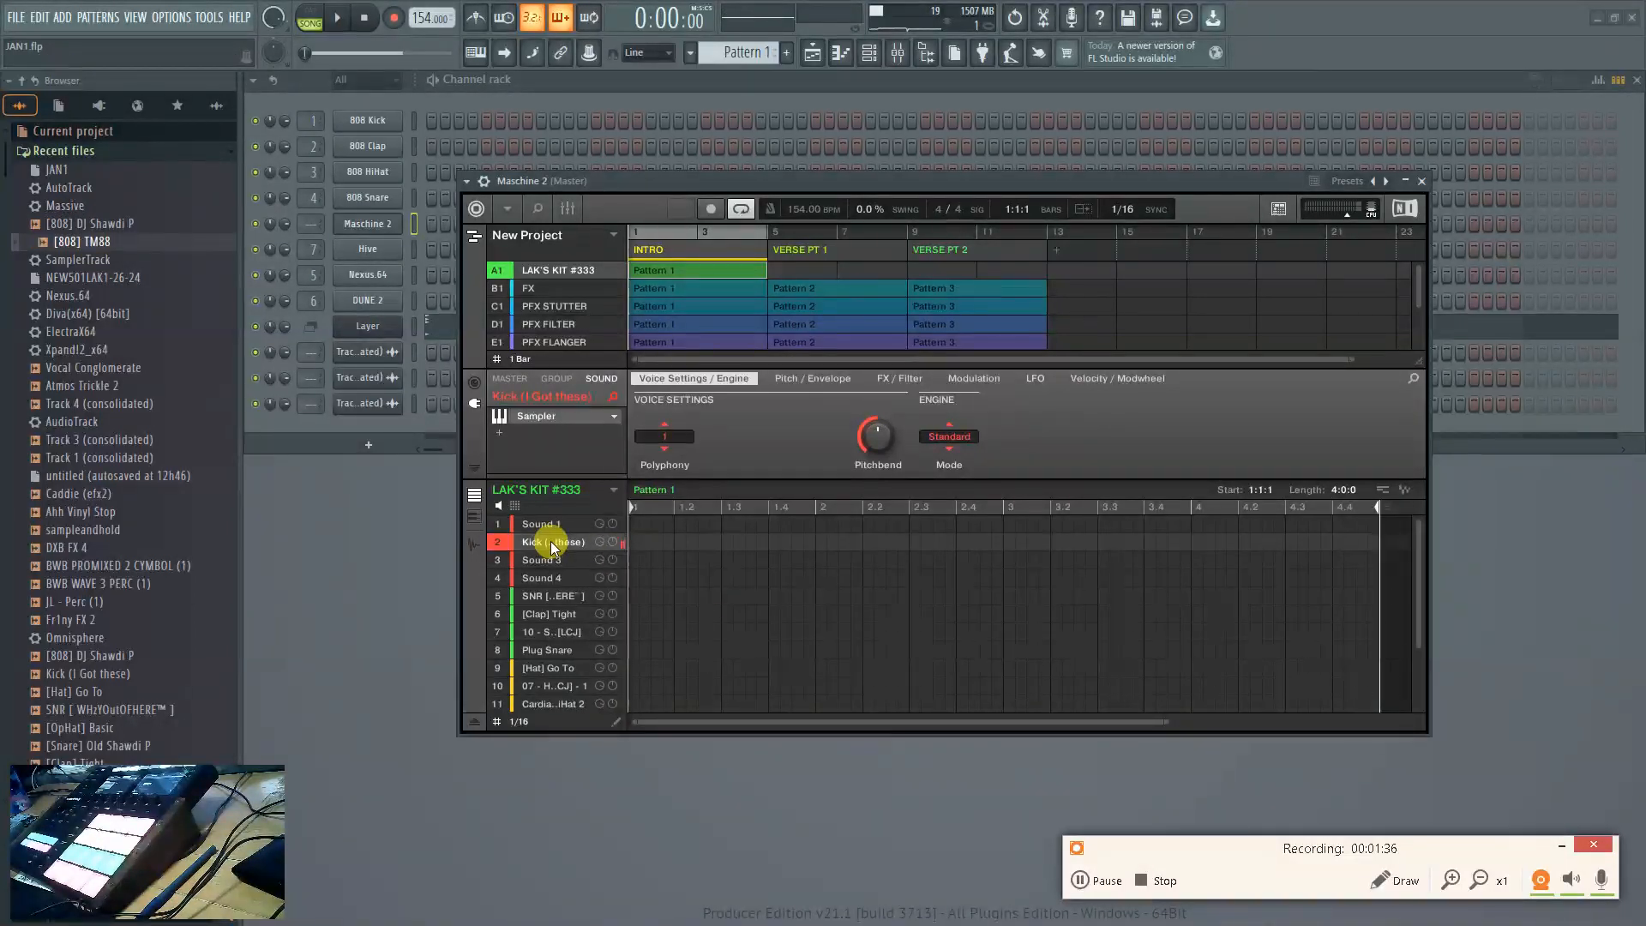
scroll(81, 526, down, 10)
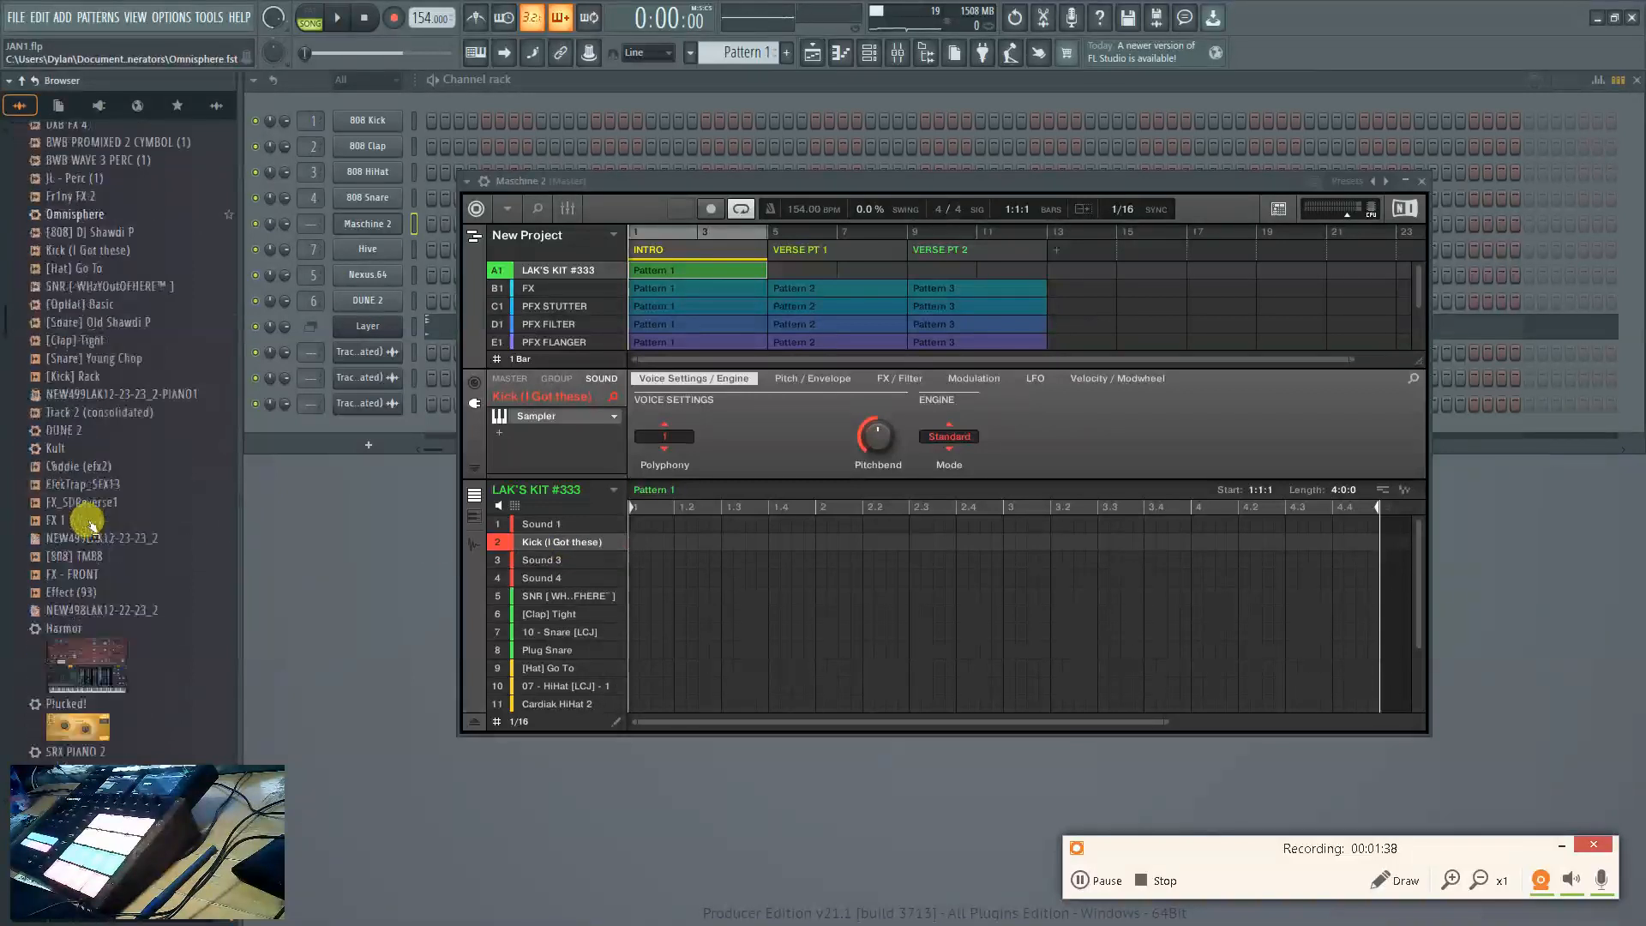
Audition the SNR, [Clap] Tight, 10 - Snare [LCJ] and Plug Snare sounds of LAK'S KIT #333
click(528, 596)
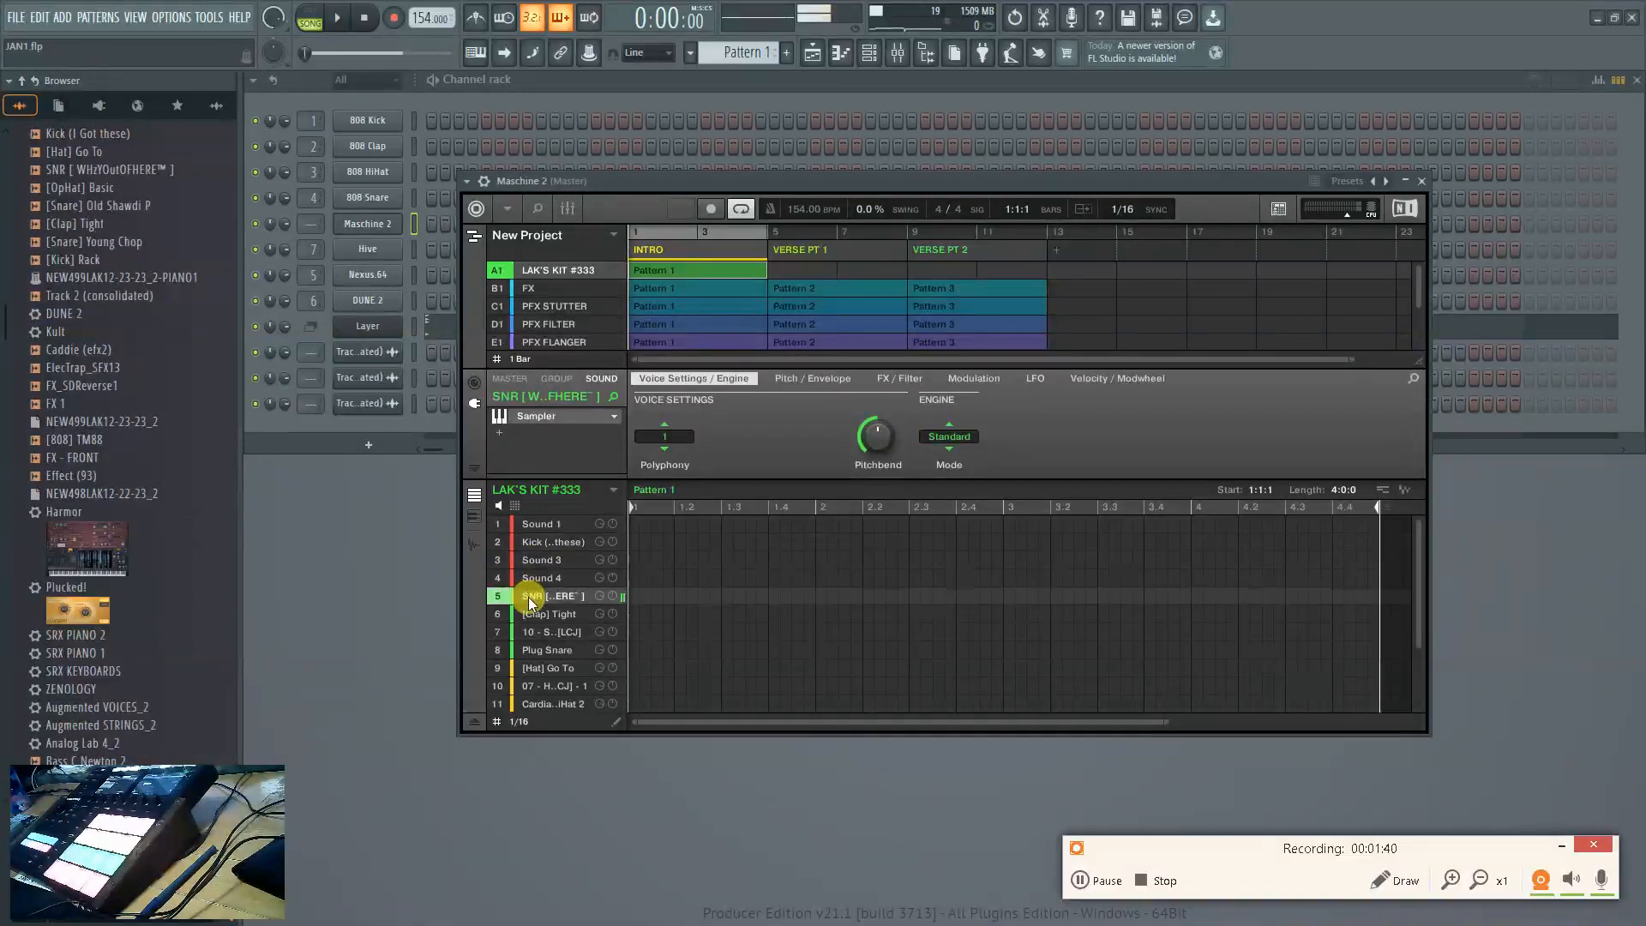
click(556, 616)
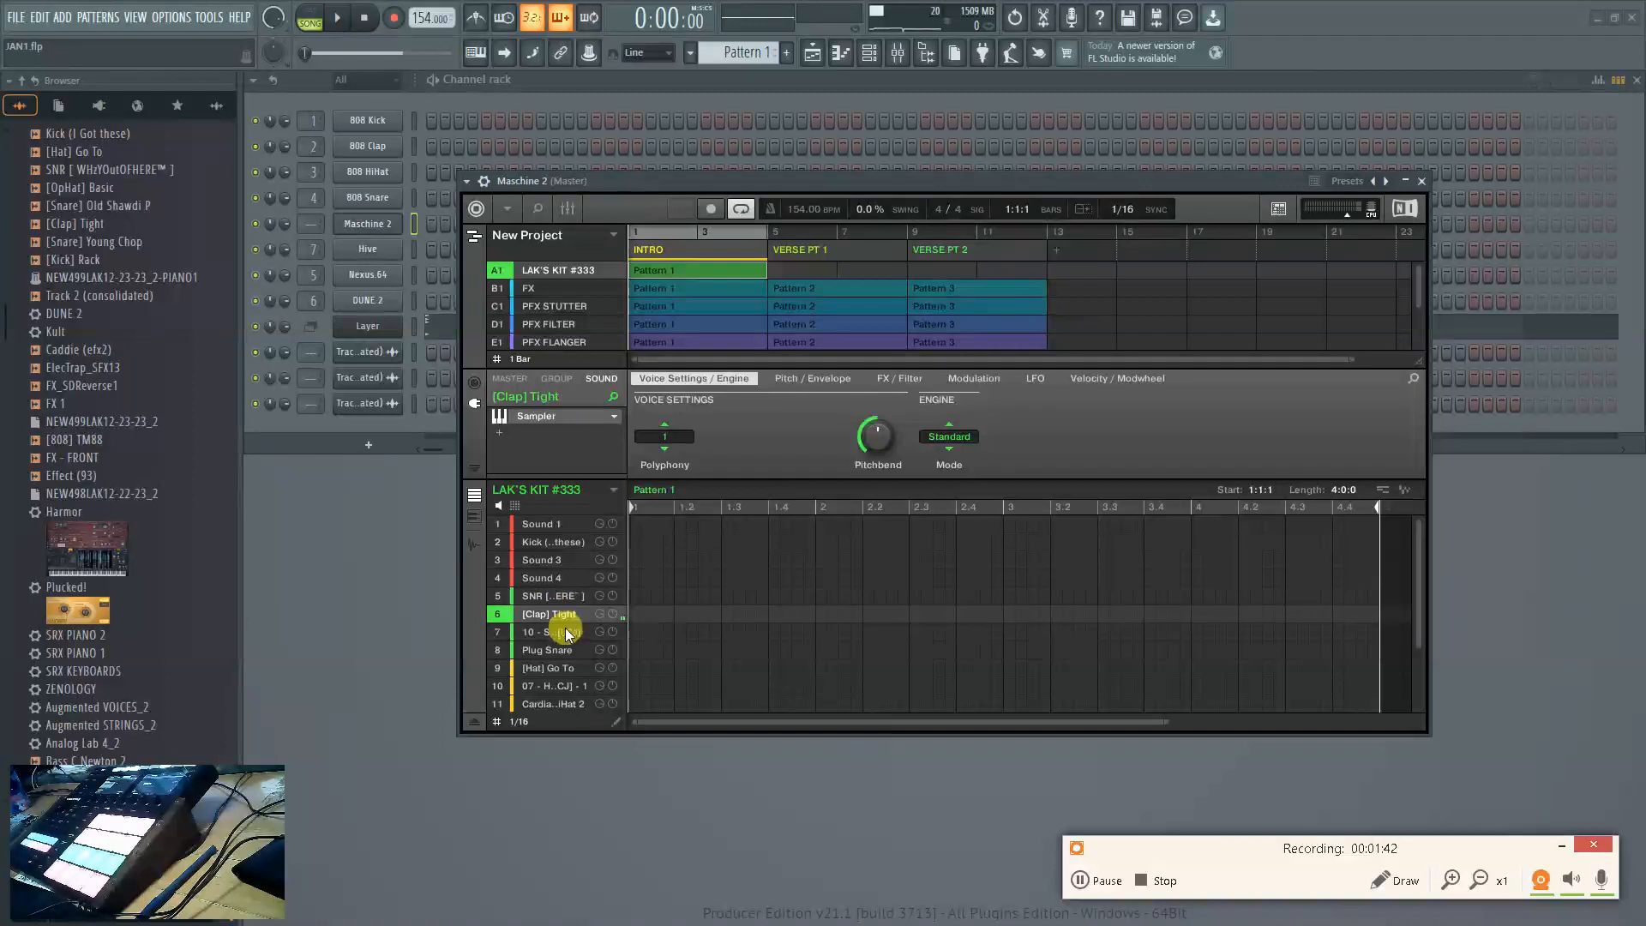
click(563, 634)
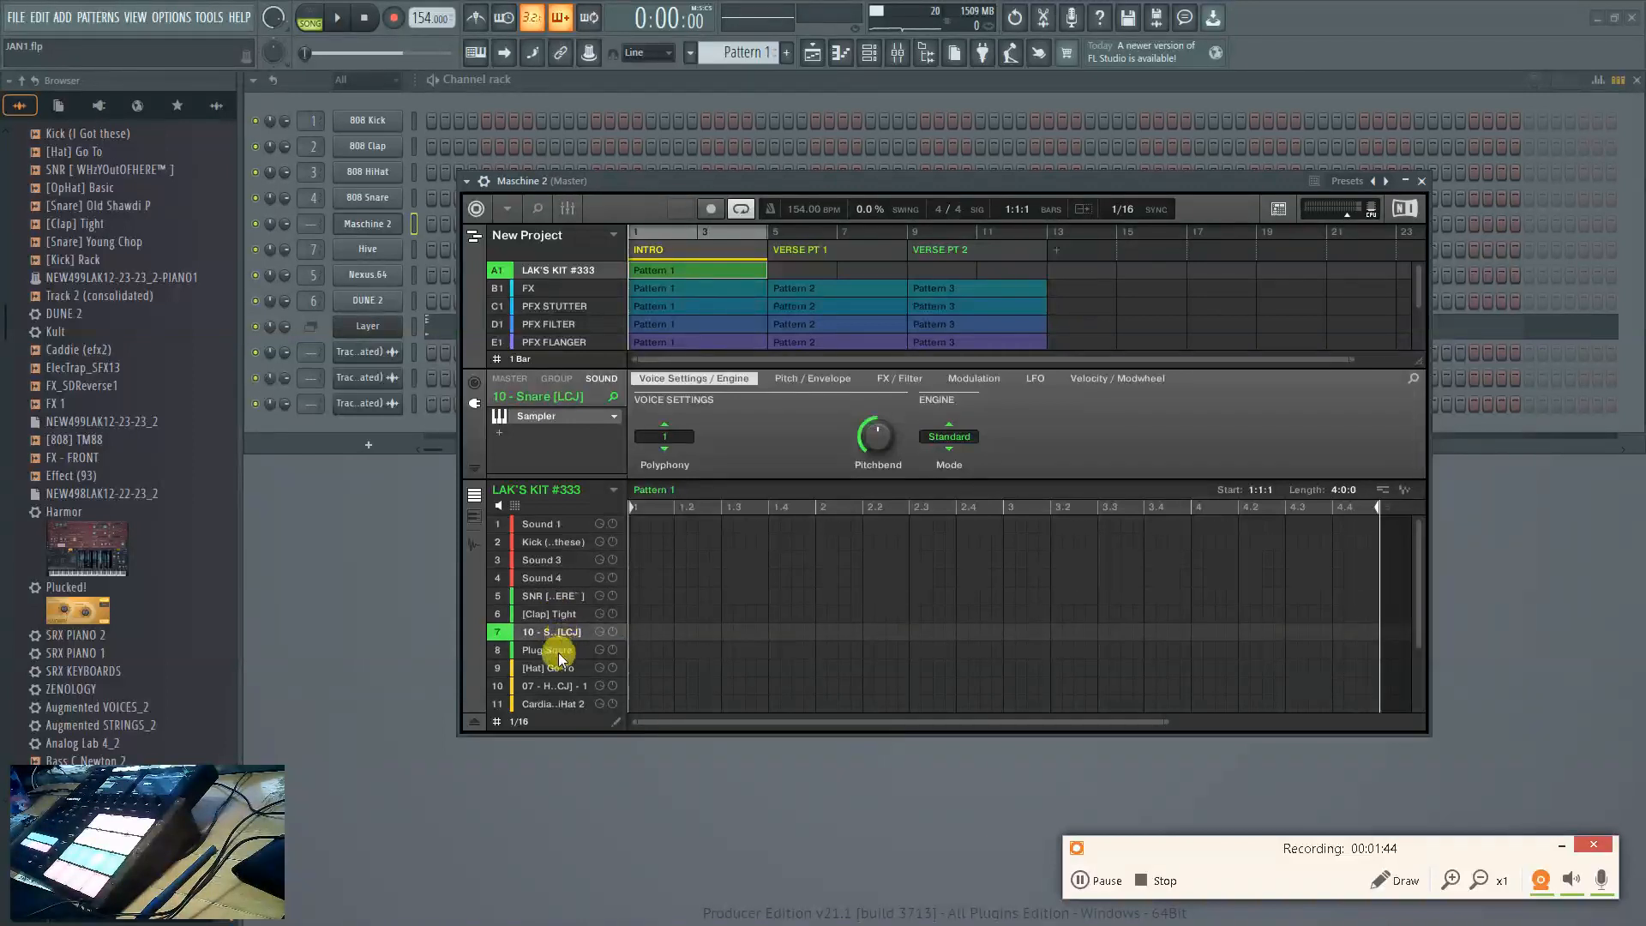
click(562, 650)
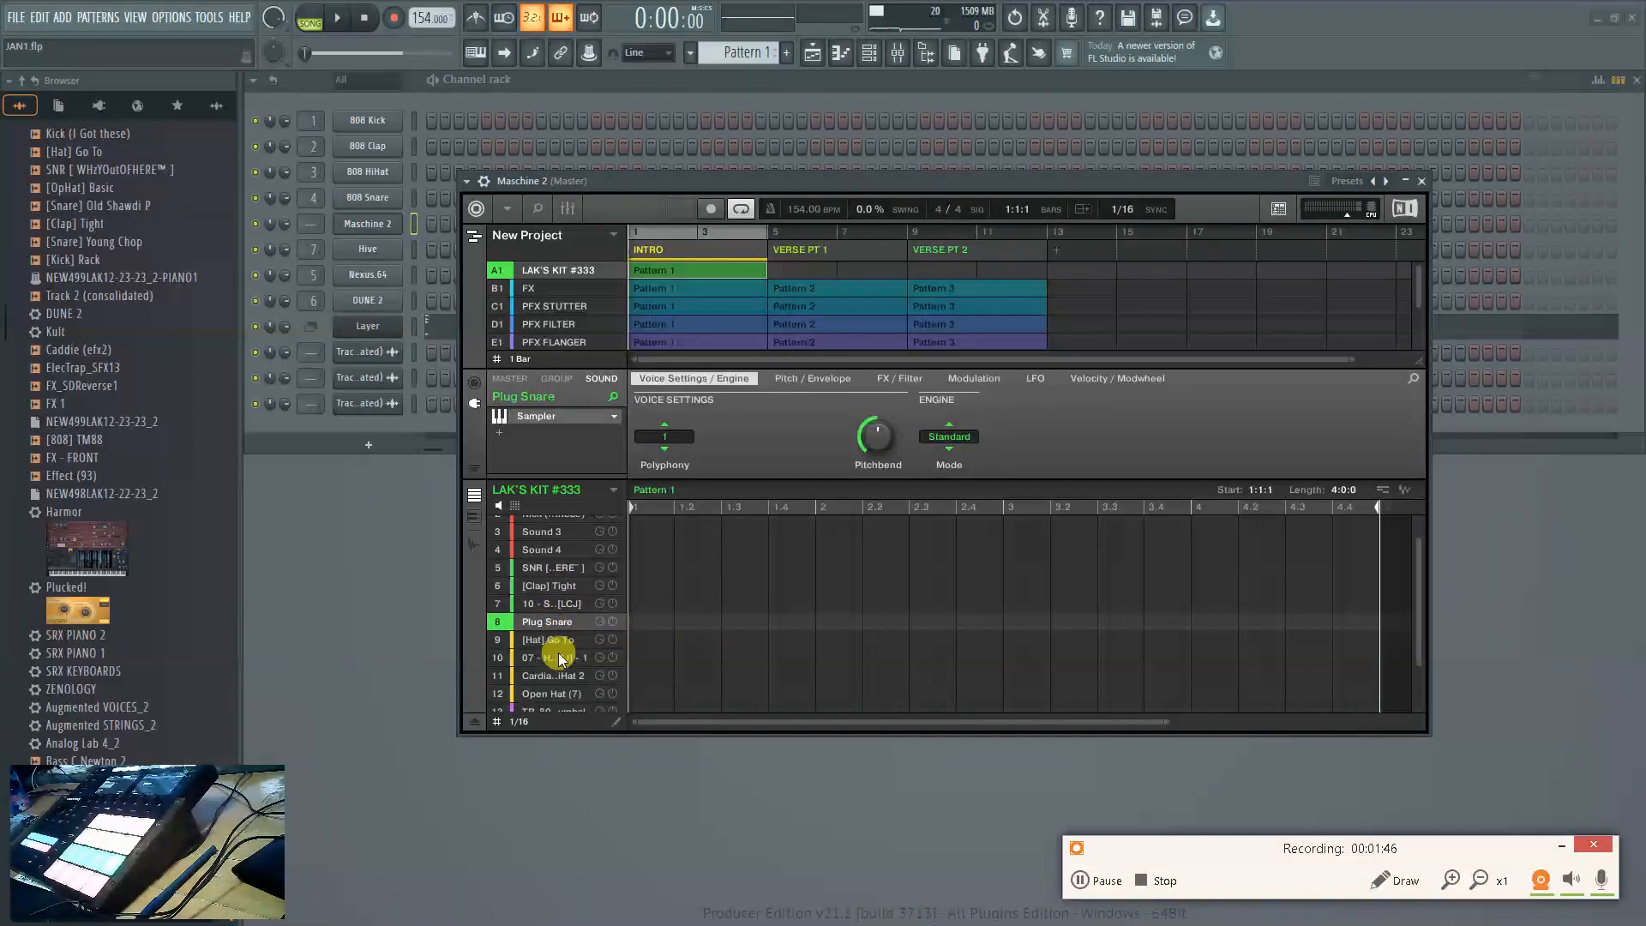
Audition the kit's hi-hats: [Hat] Go To, 07 - HiHat [LCJ] - 1, Cardiak HiHat 2 and Open Hat (7)
click(563, 643)
click(568, 657)
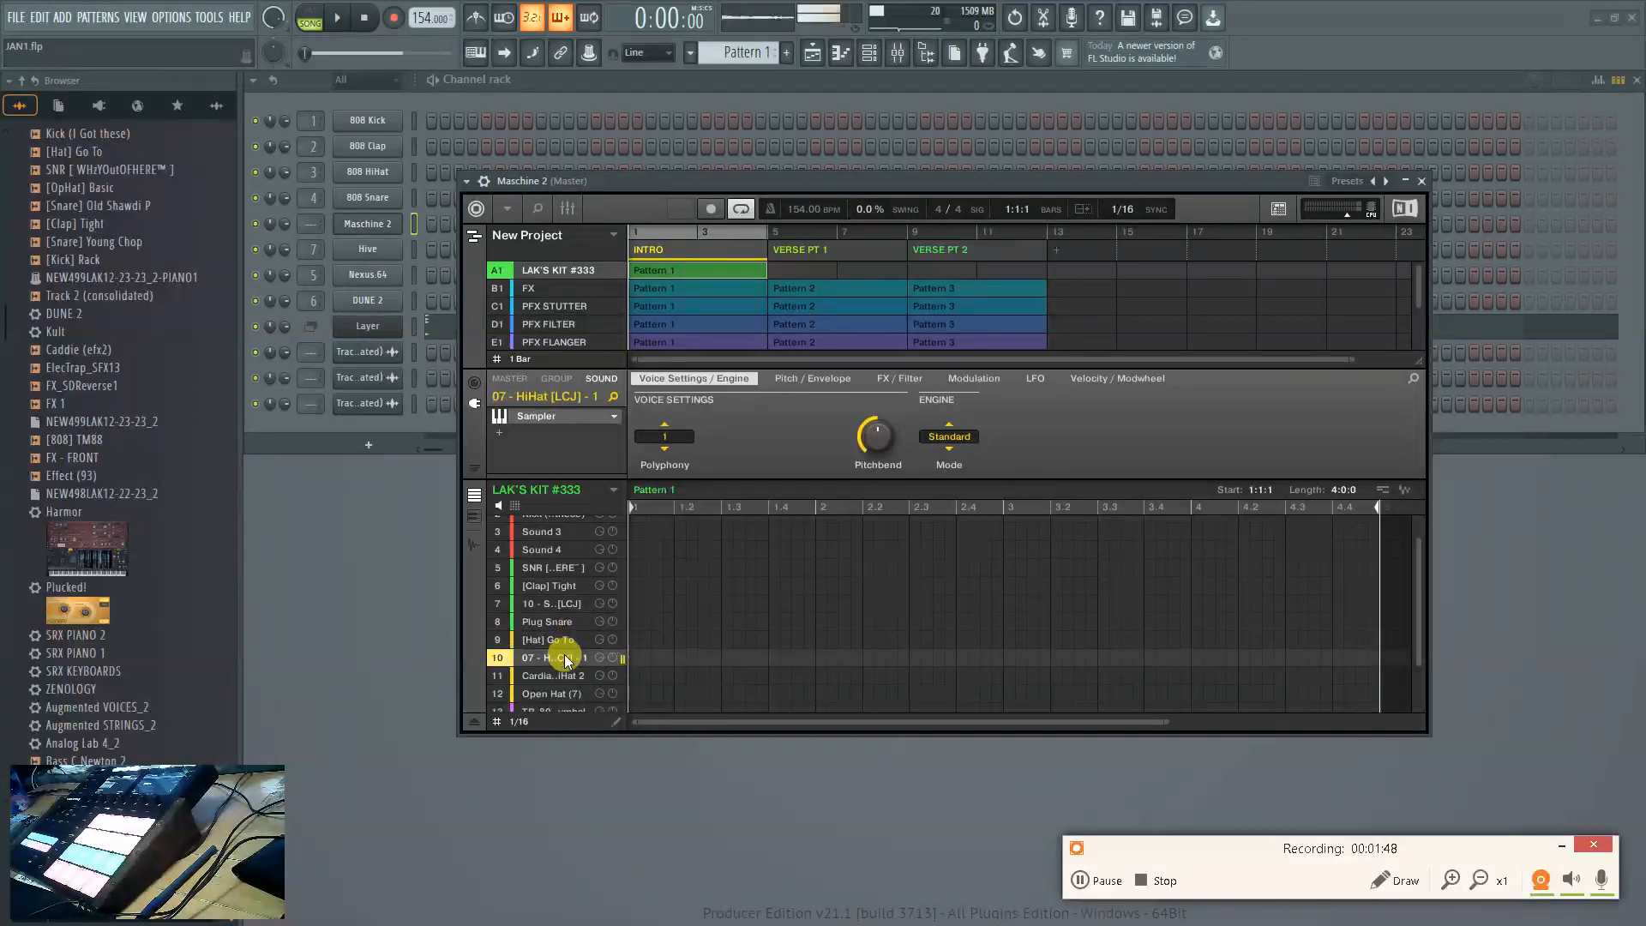
click(553, 676)
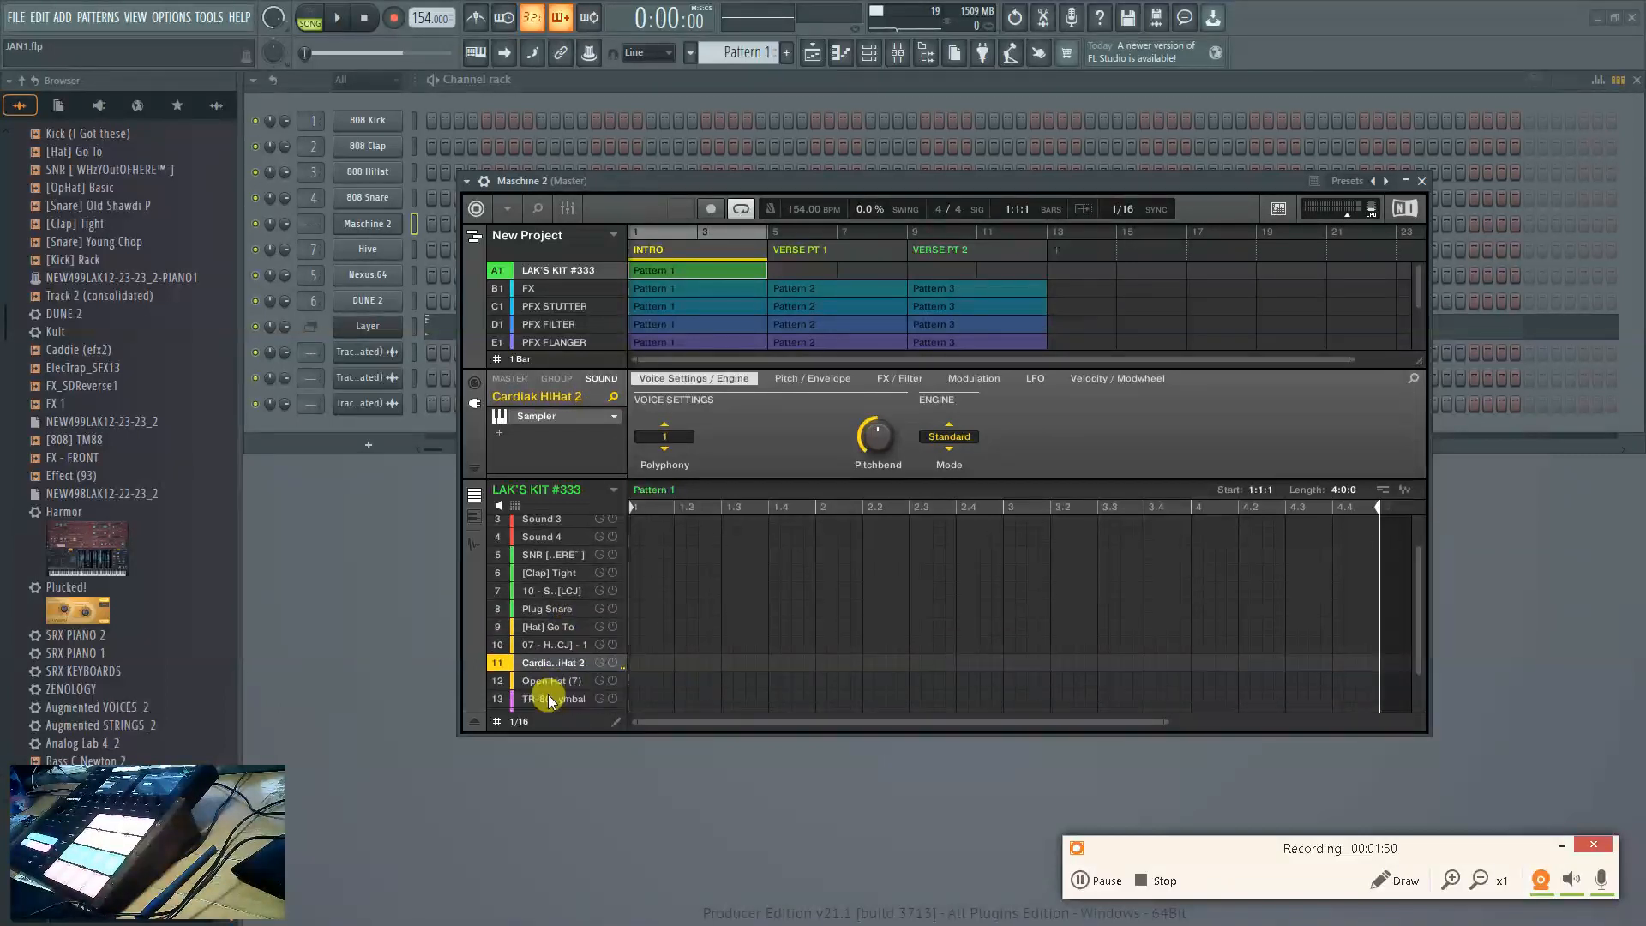
click(552, 680)
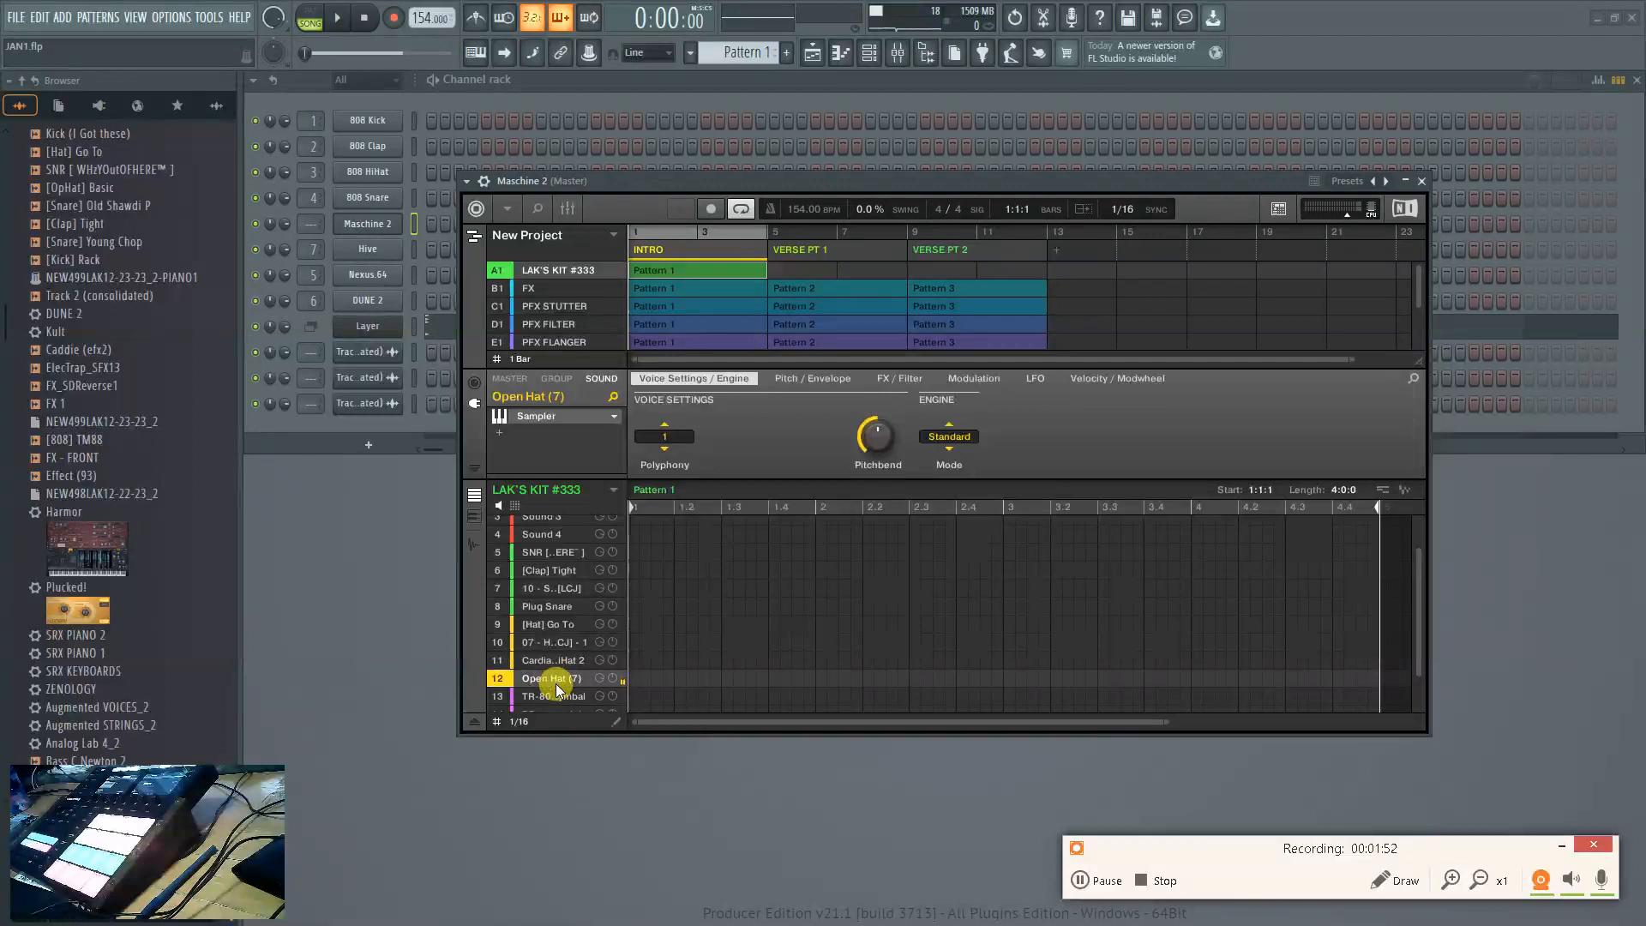
Look through the full sound list of LAK'S KIT #333 and select the empty Sound 1 slot
scroll(556, 683, up, 3)
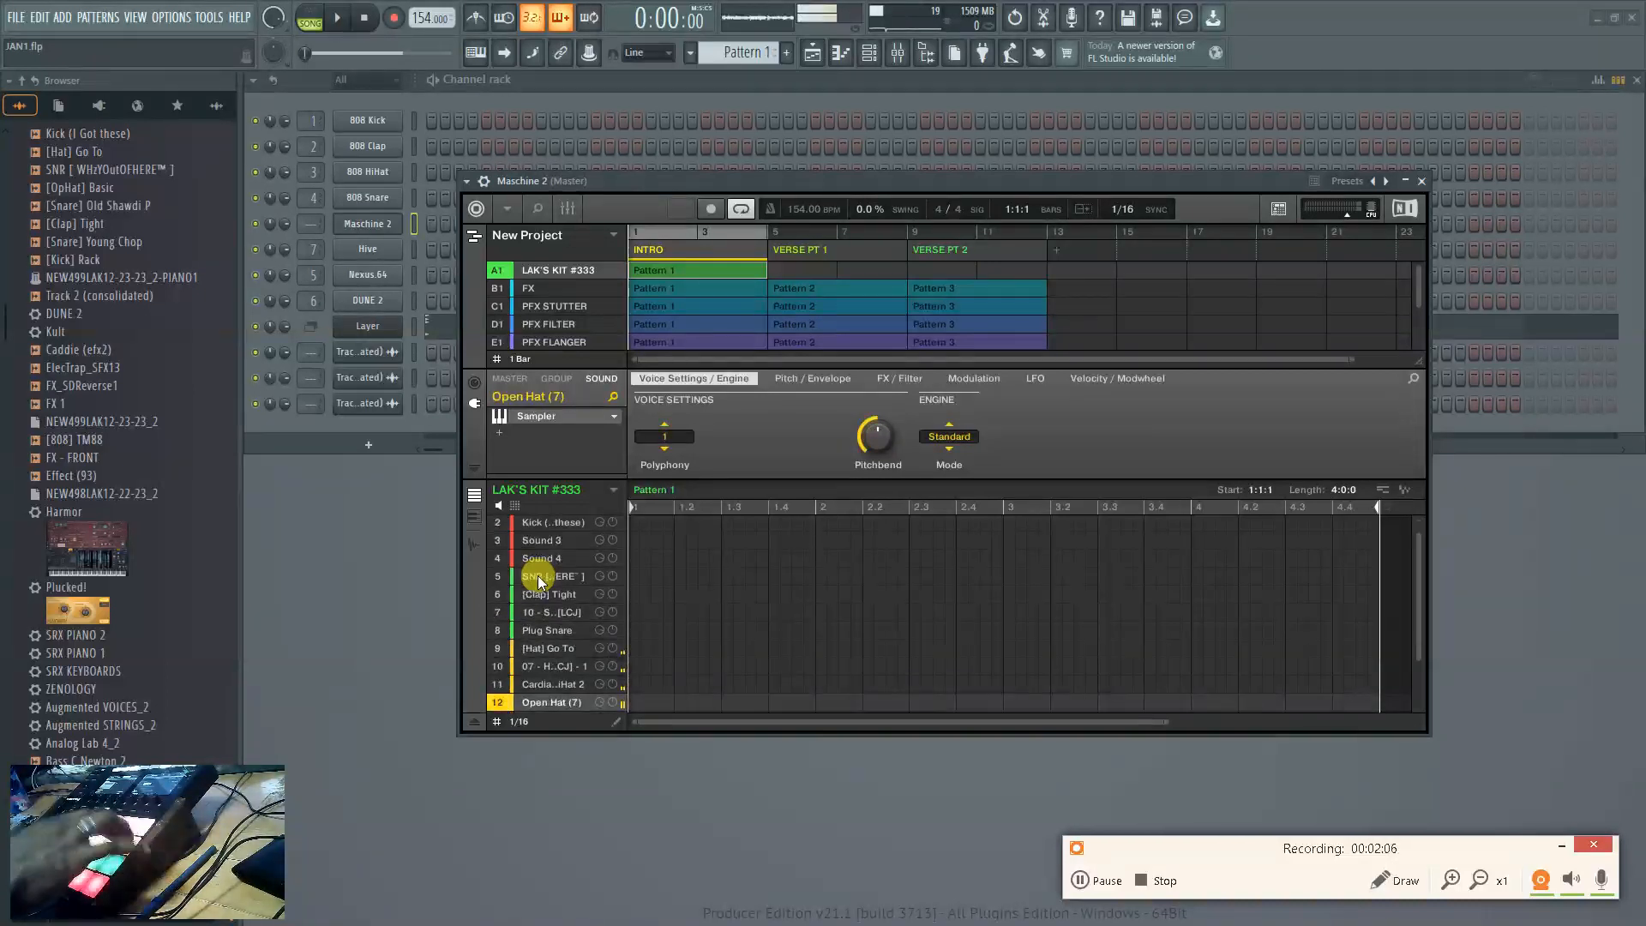
scroll(537, 575, down, 1)
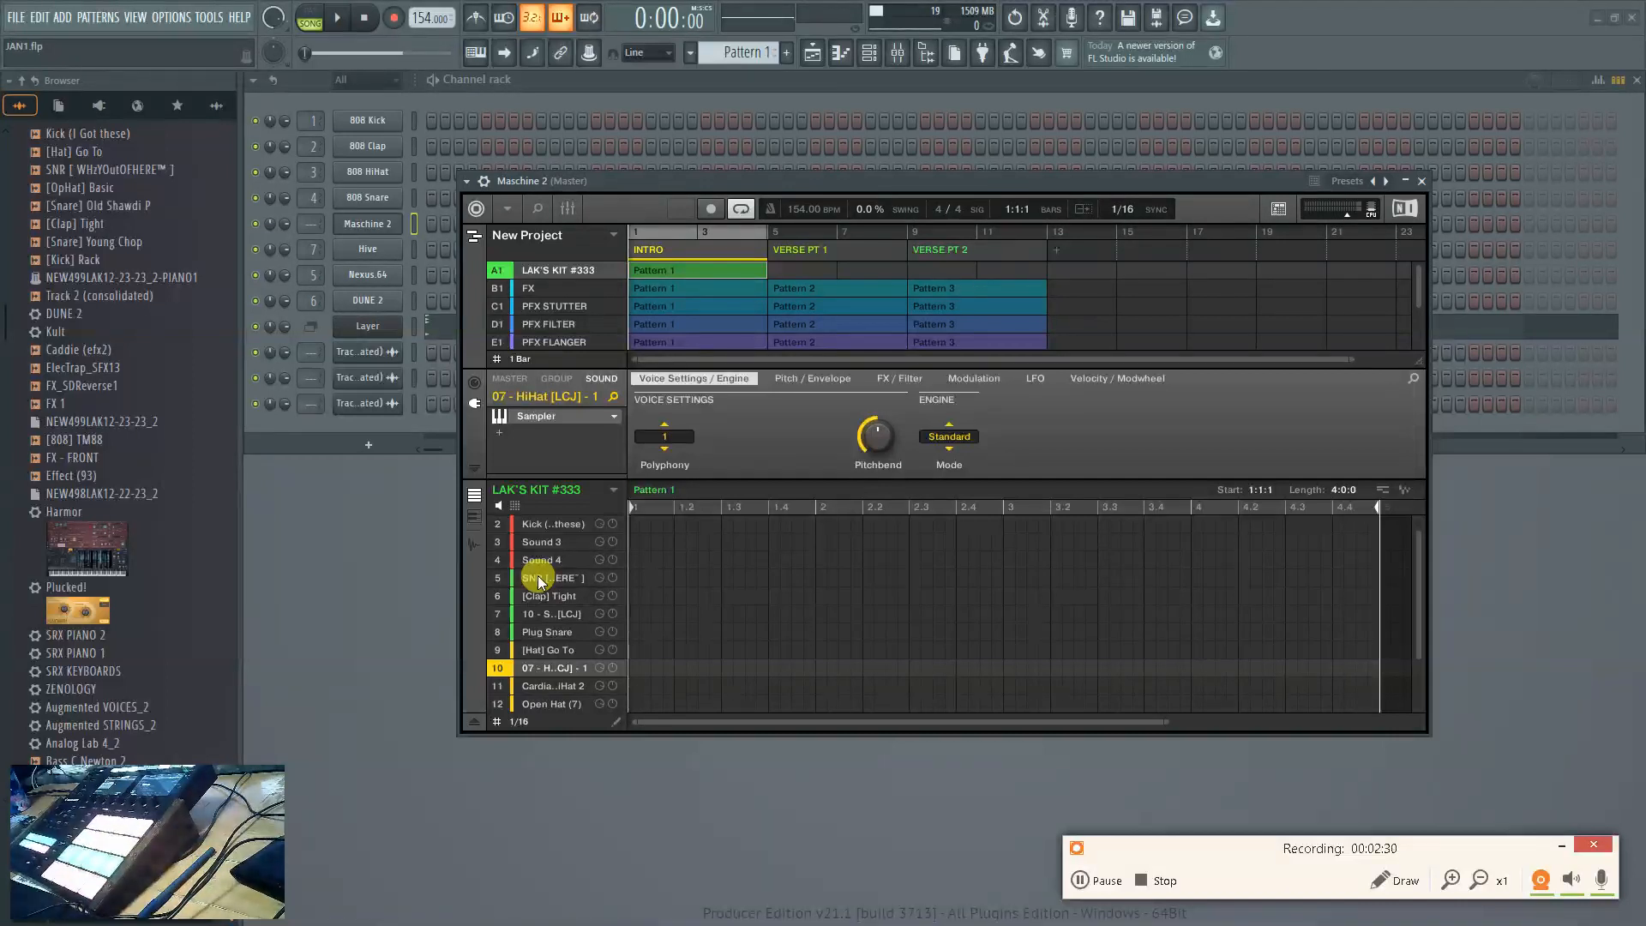
scroll(549, 608, down, 4)
scroll(556, 586, up, 5)
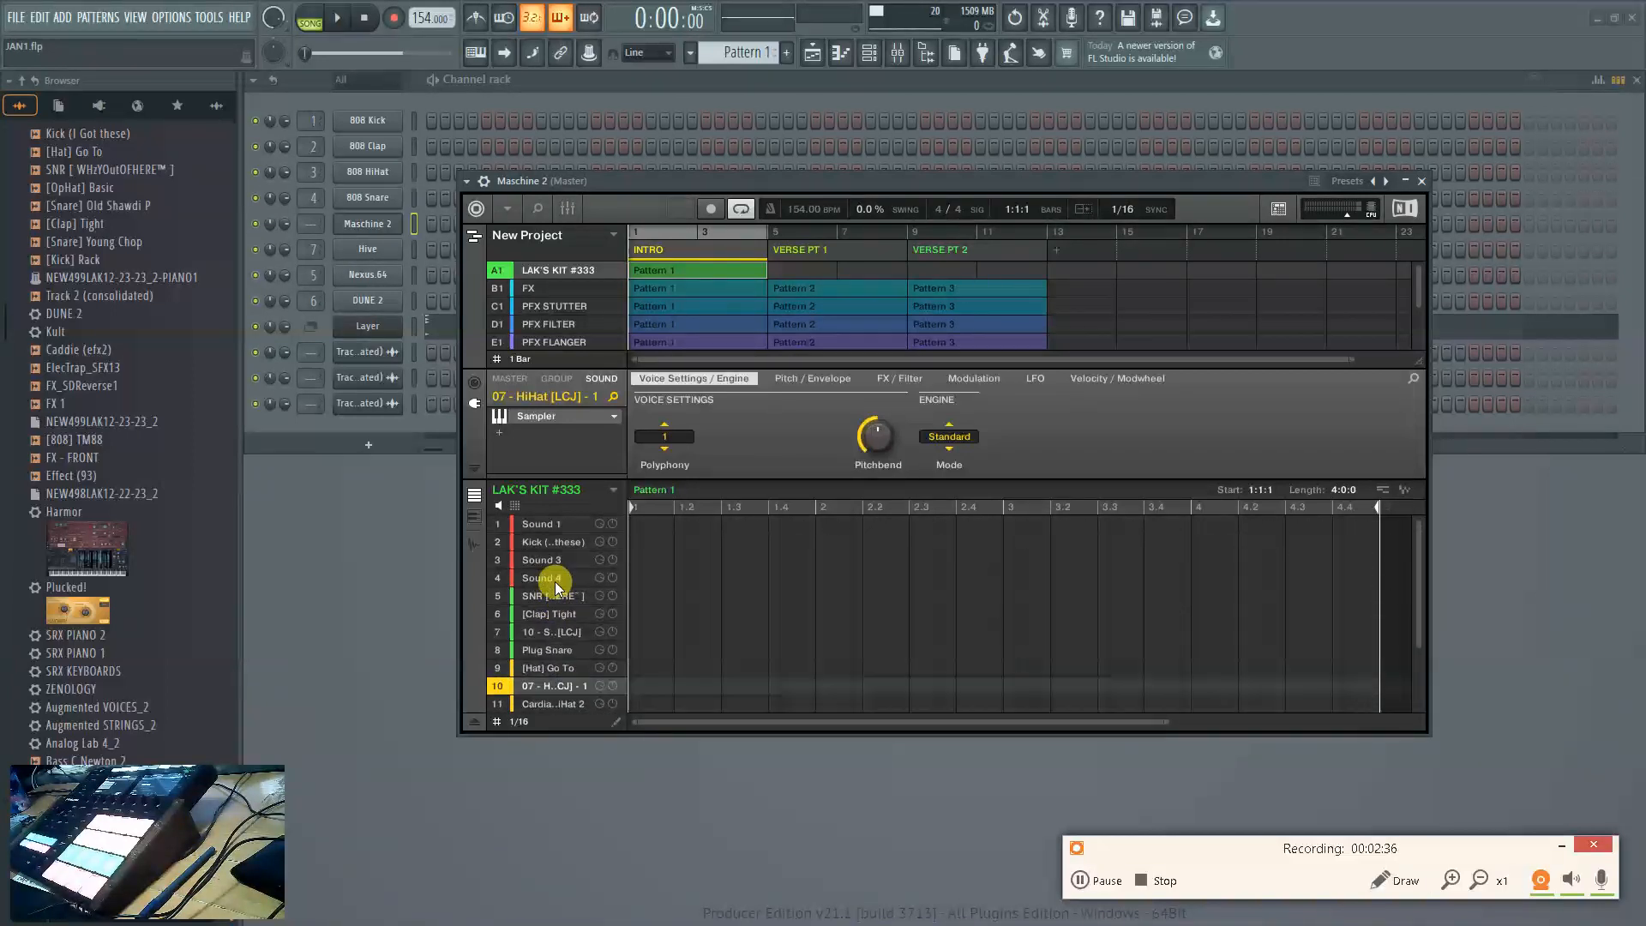
click(557, 525)
scroll(551, 588, down, 2)
scroll(550, 686, down, 3)
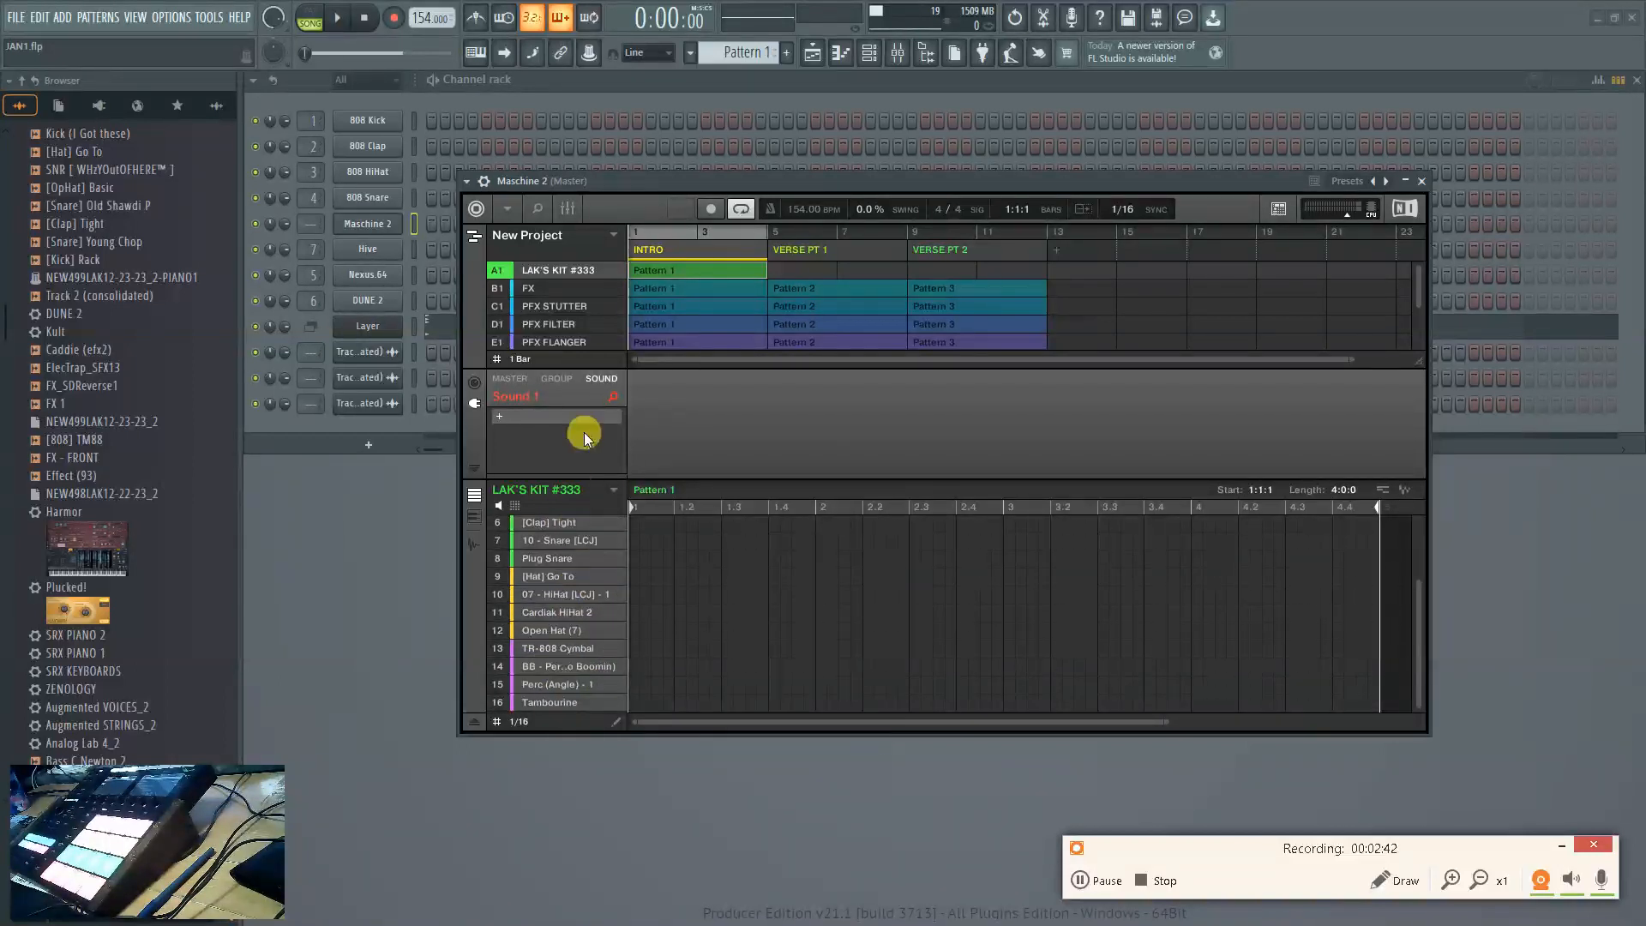
click(585, 379)
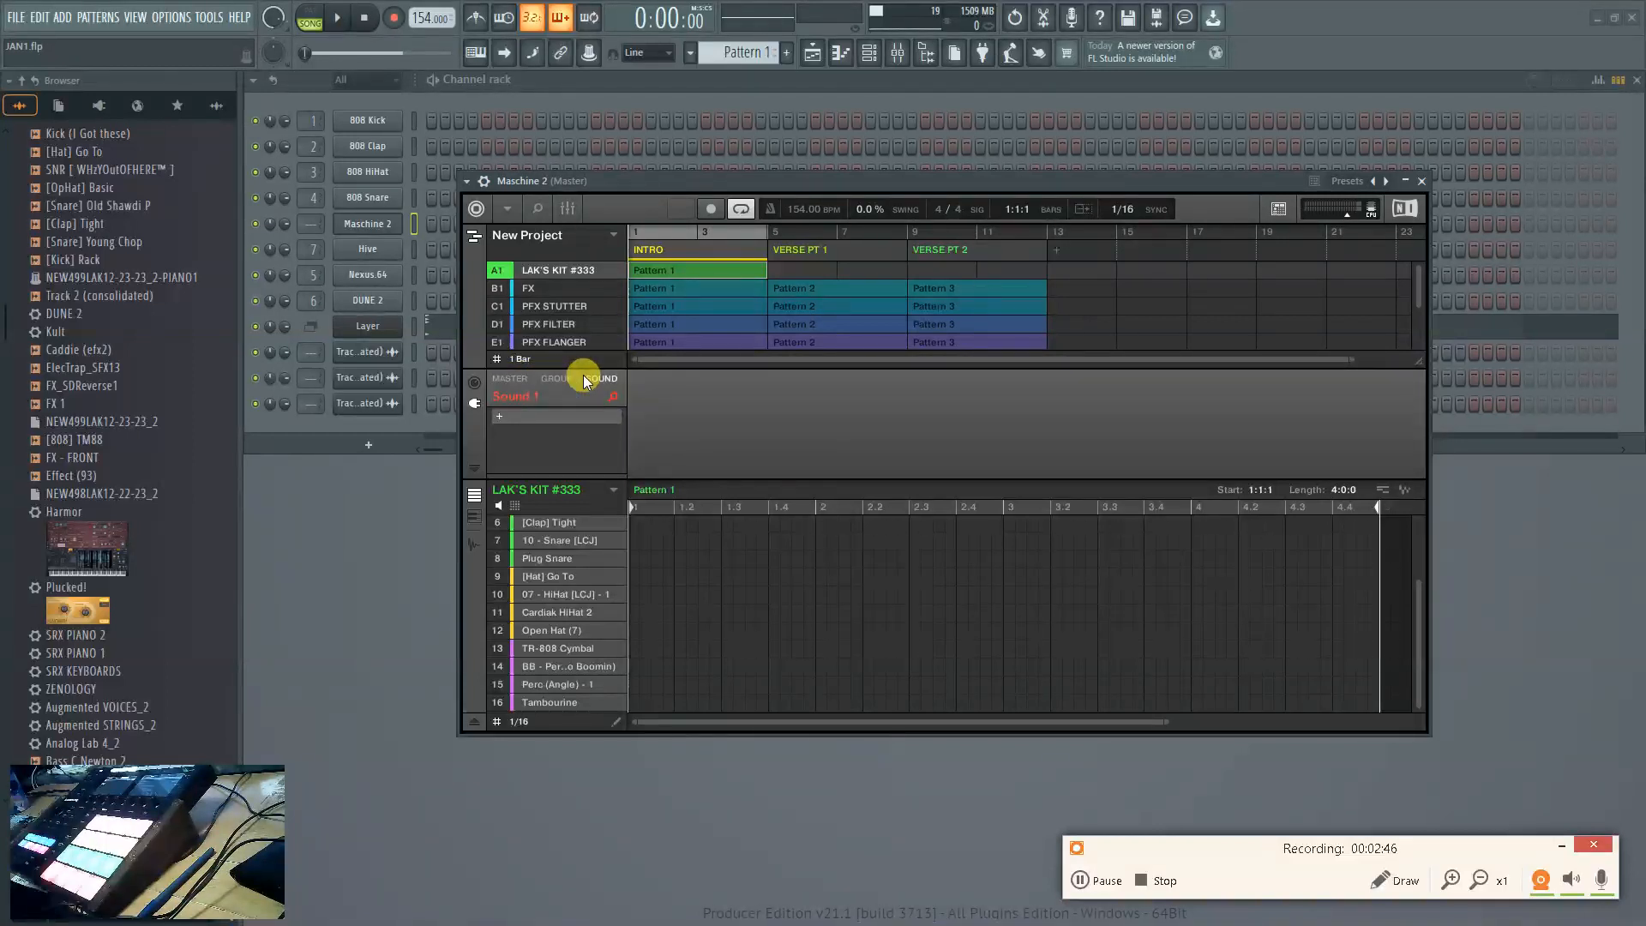
Display the Pitch / Envelope settings of the [Clap] Tight sound
click(551, 520)
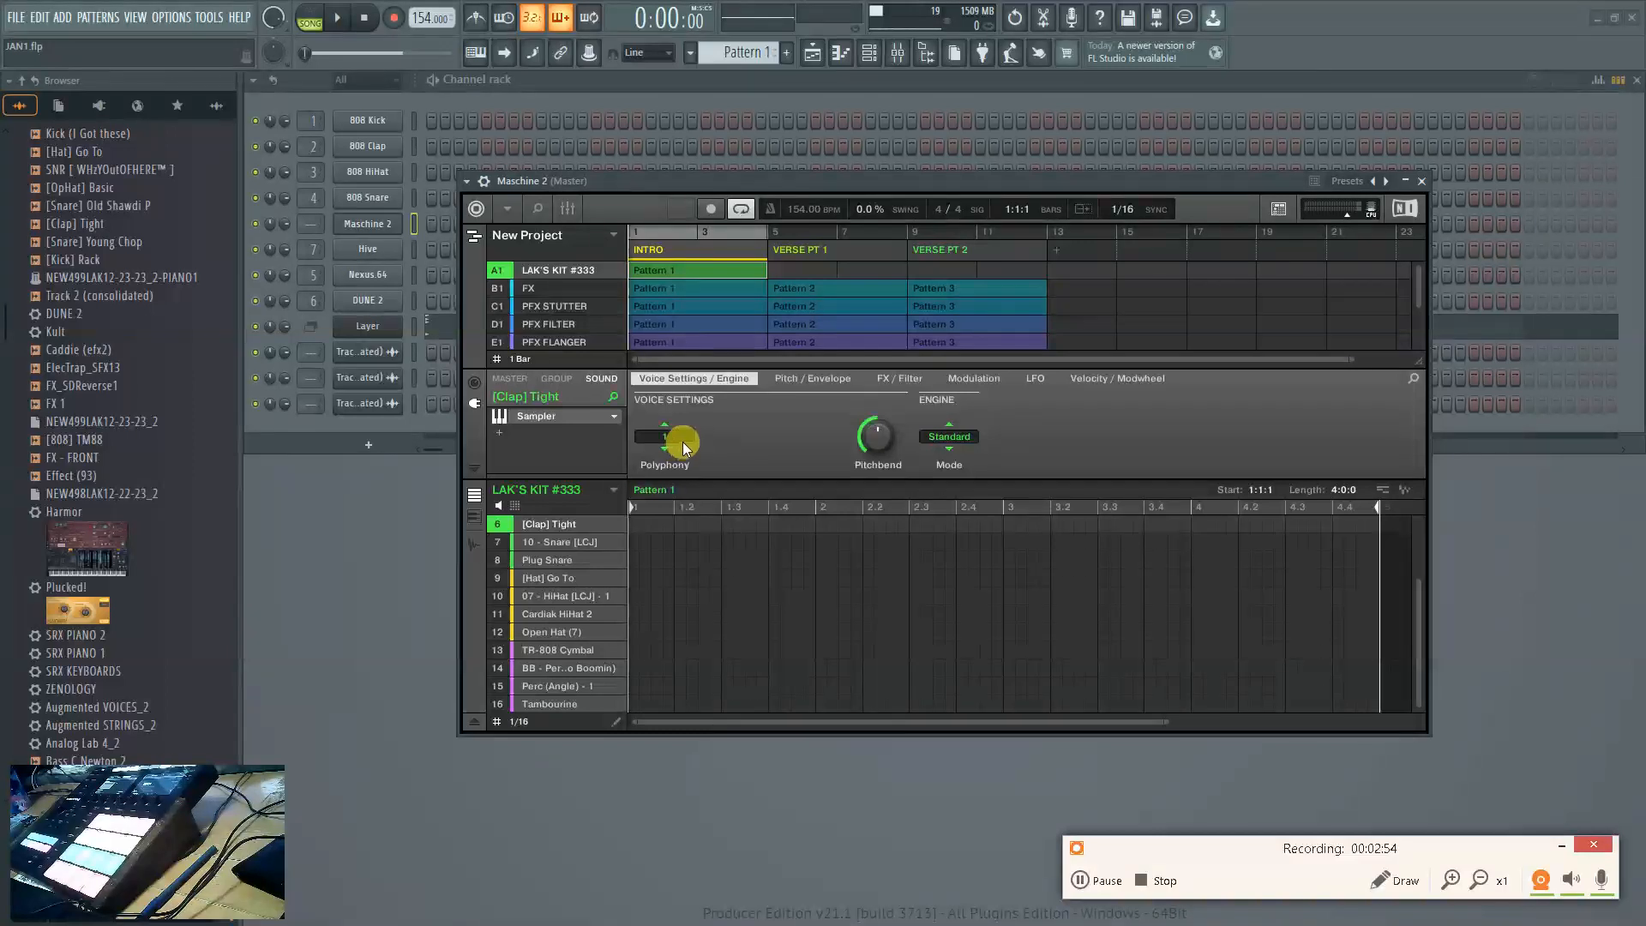
click(811, 379)
Audition the kit's percussion, cymbal and hi-hat sounds, comparing the BB percussion with the hats
click(547, 669)
click(551, 651)
click(553, 610)
click(575, 671)
shift+click(574, 620)
click(578, 669)
click(577, 596)
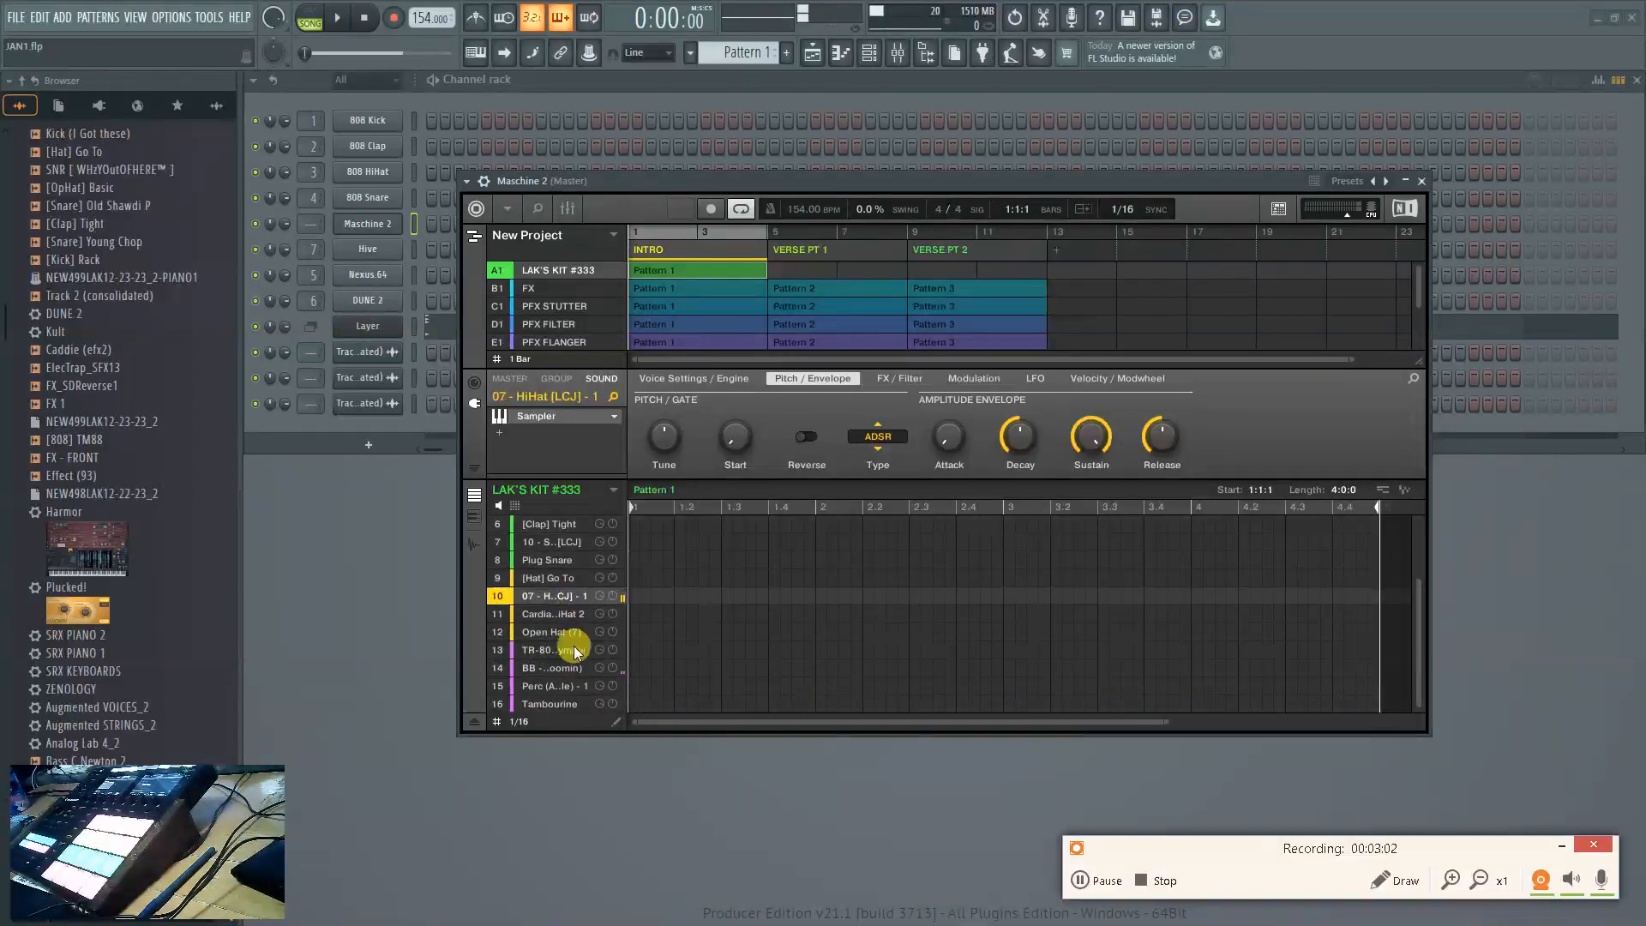
click(575, 645)
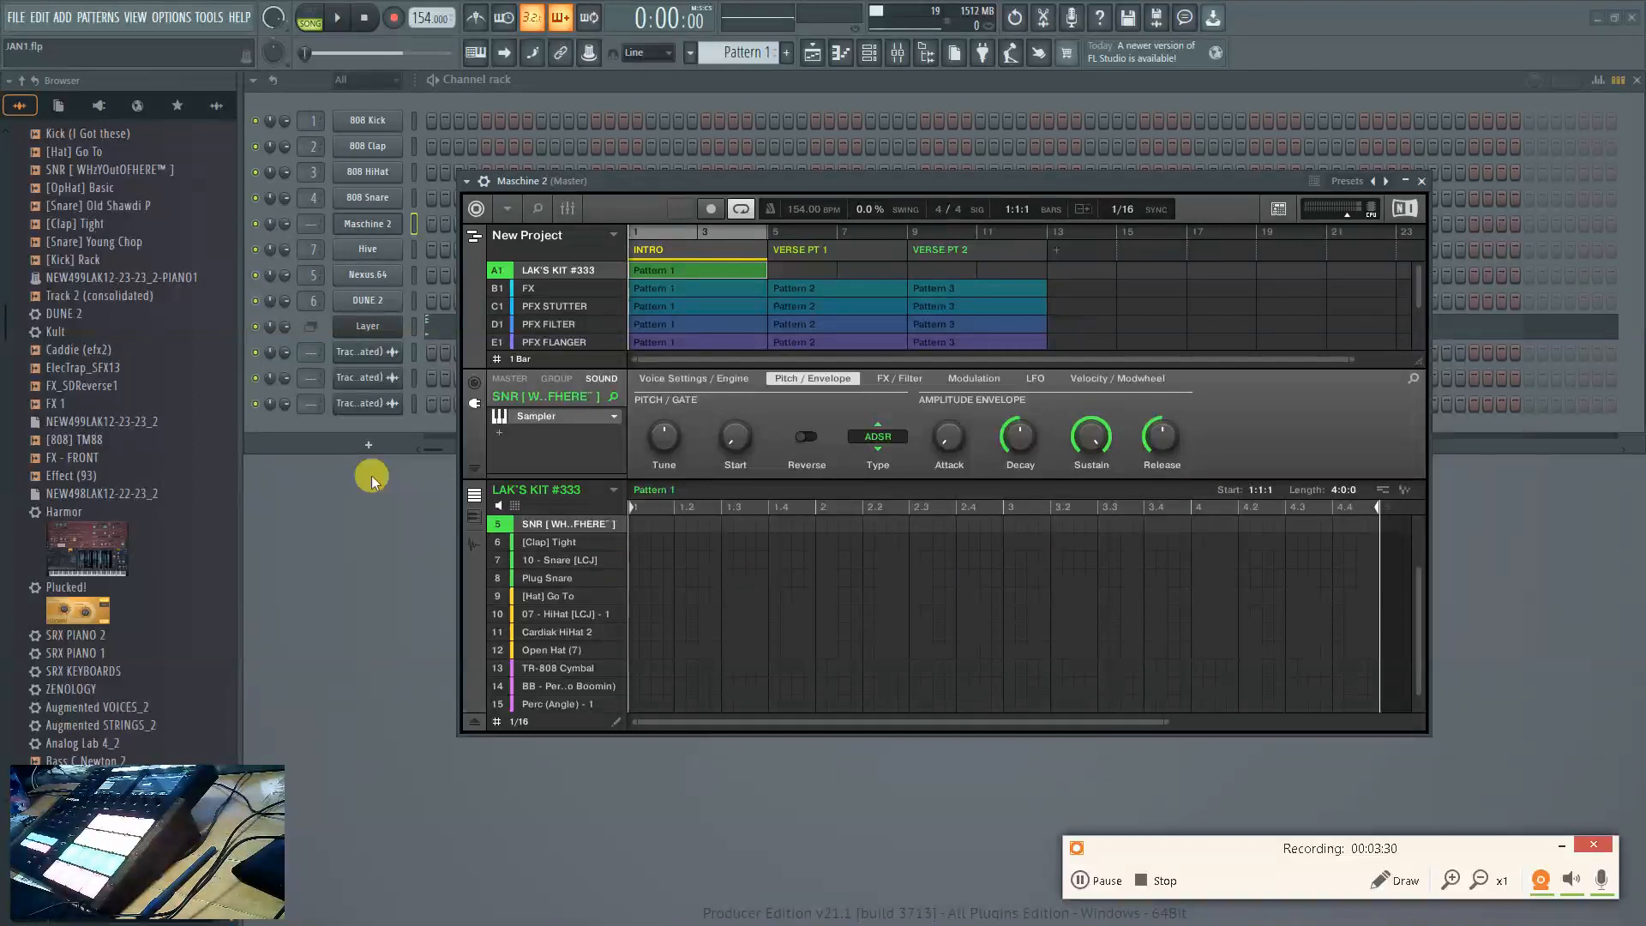
Audition the 10 - Snare [LCJ] sound and select the empty Sound 3 slot
click(544, 632)
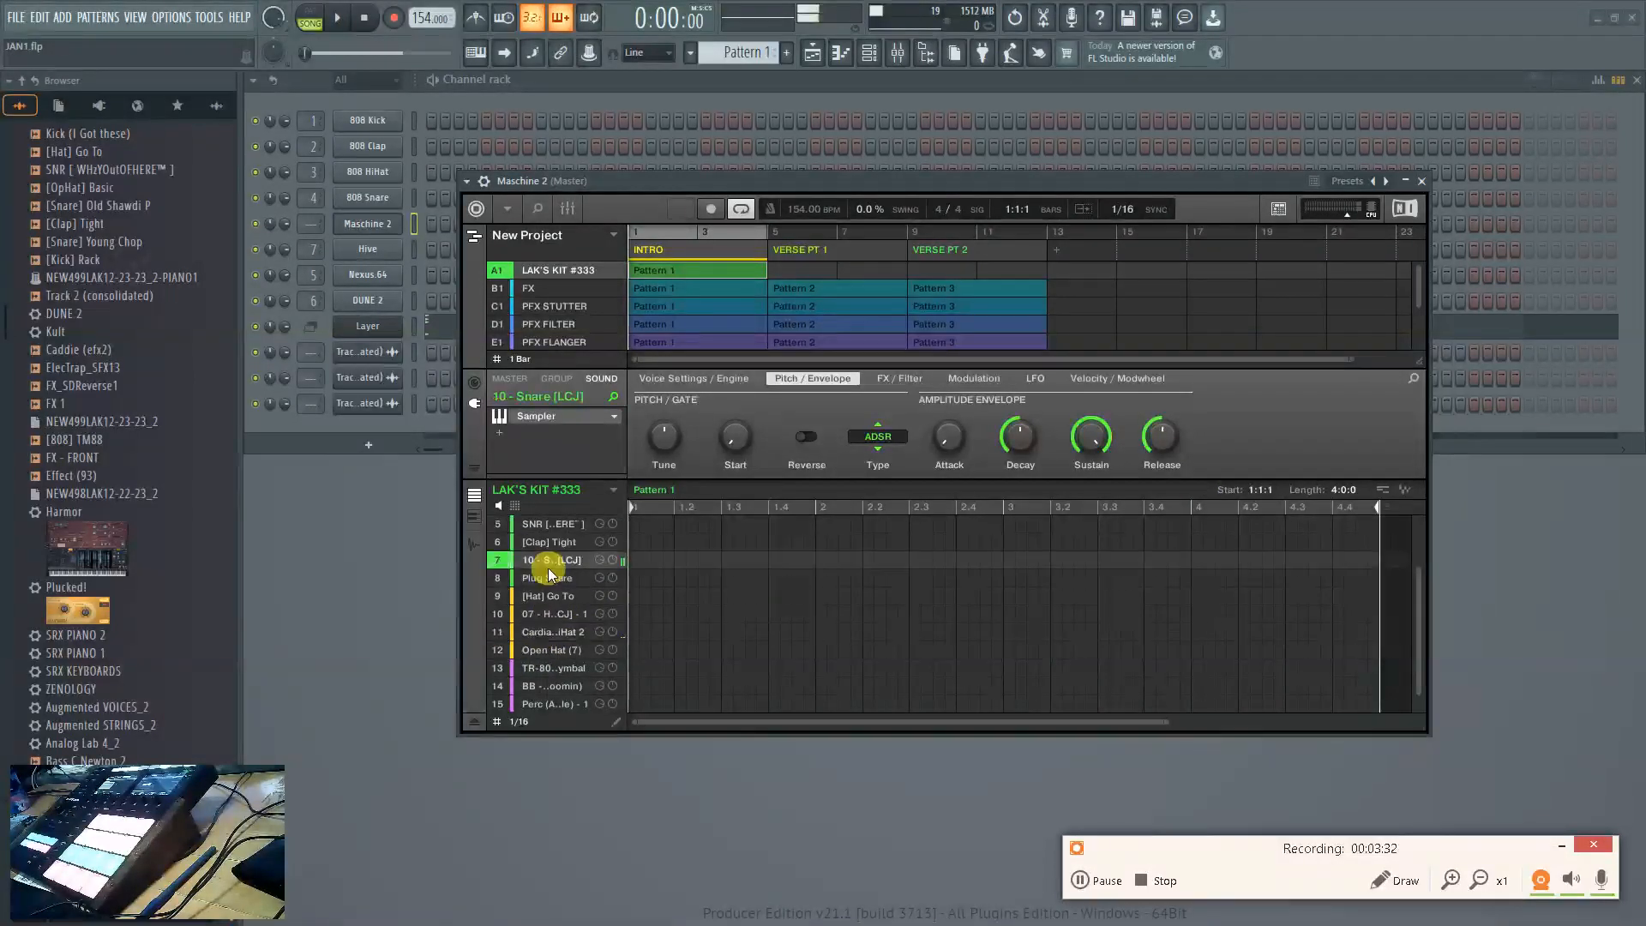
scroll(548, 568, up, 2)
click(538, 525)
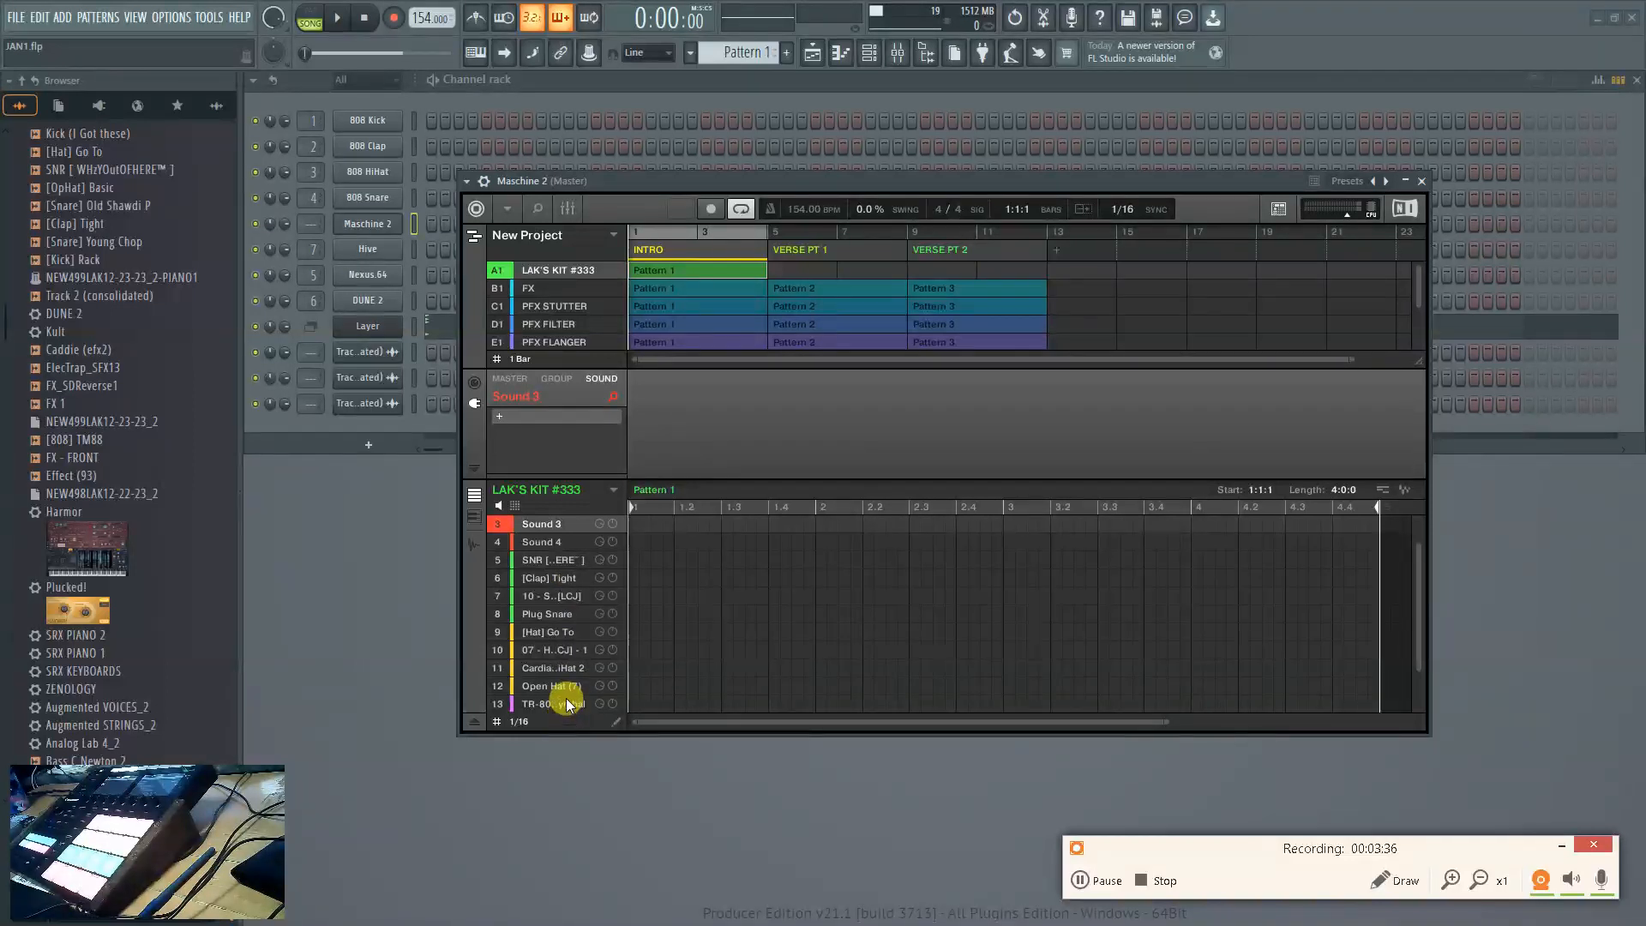
Examine the commands available for the [Hat] Go To sound and the options for saving the LAK'S KIT #333 group with its samples
right_click(549, 632)
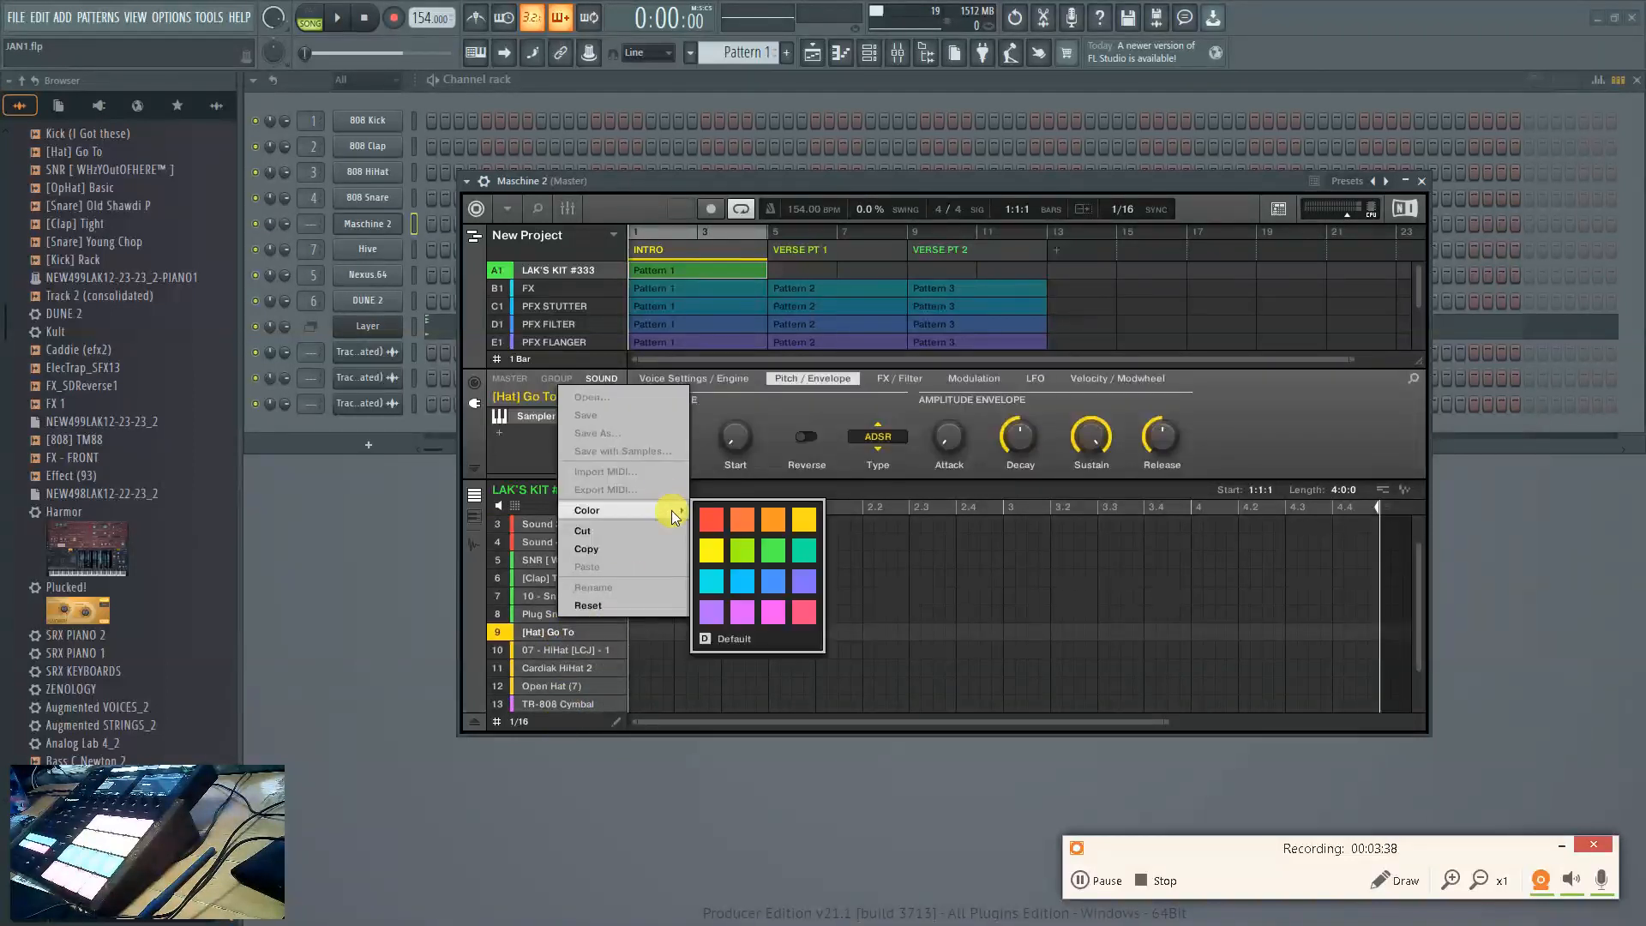
click(1255, 420)
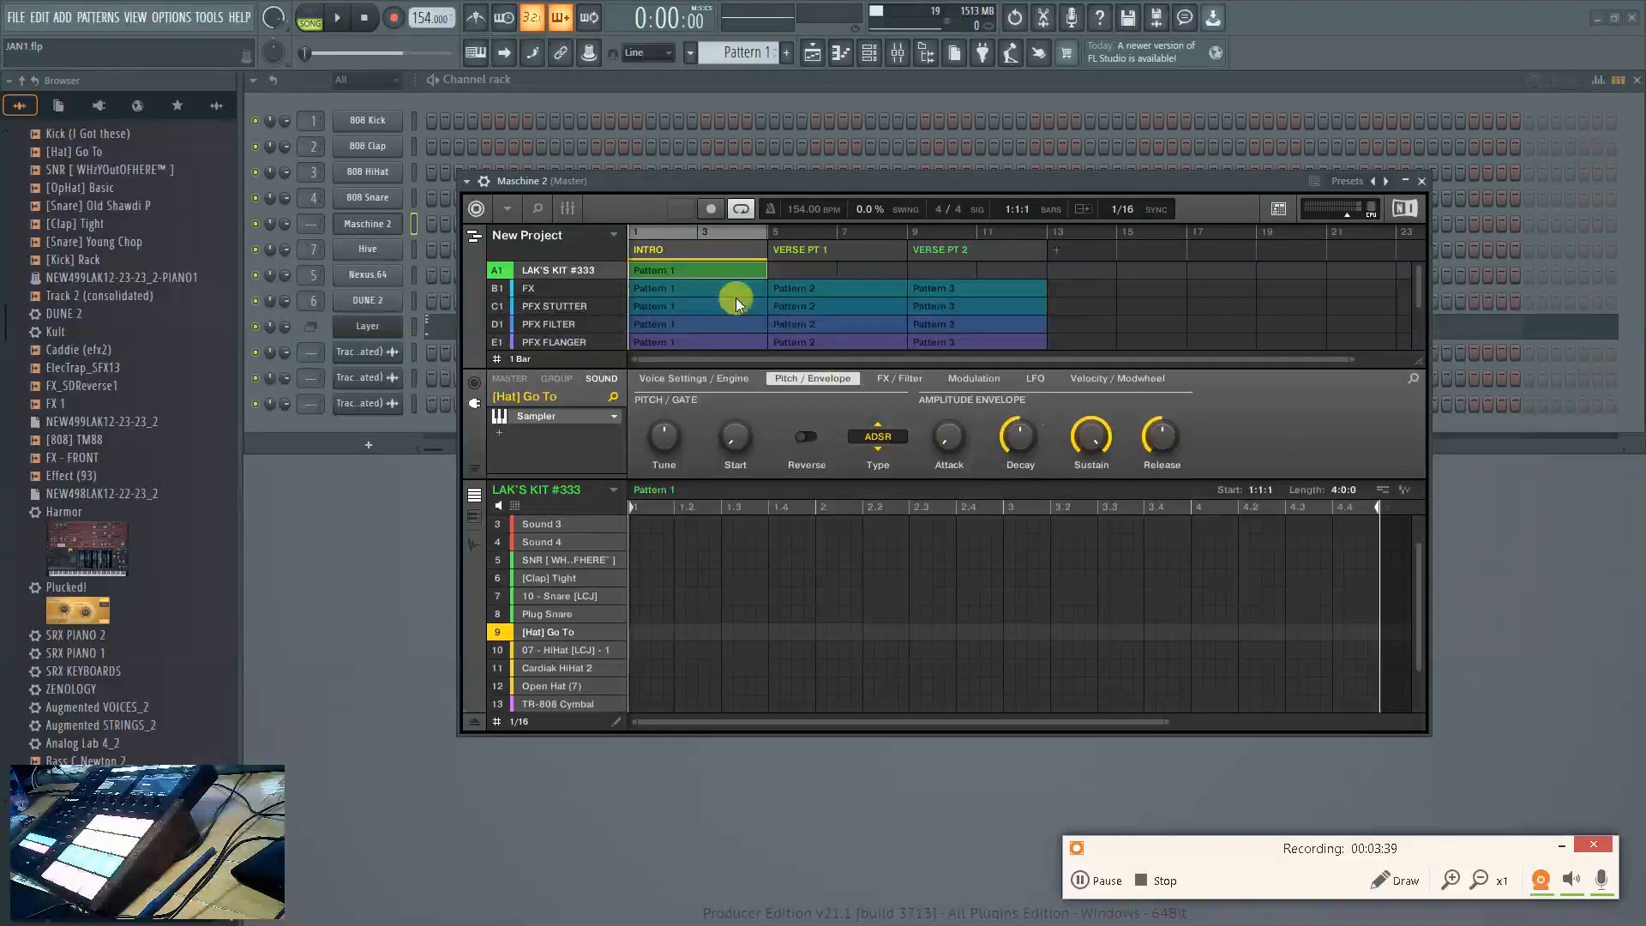
right_click(546, 278)
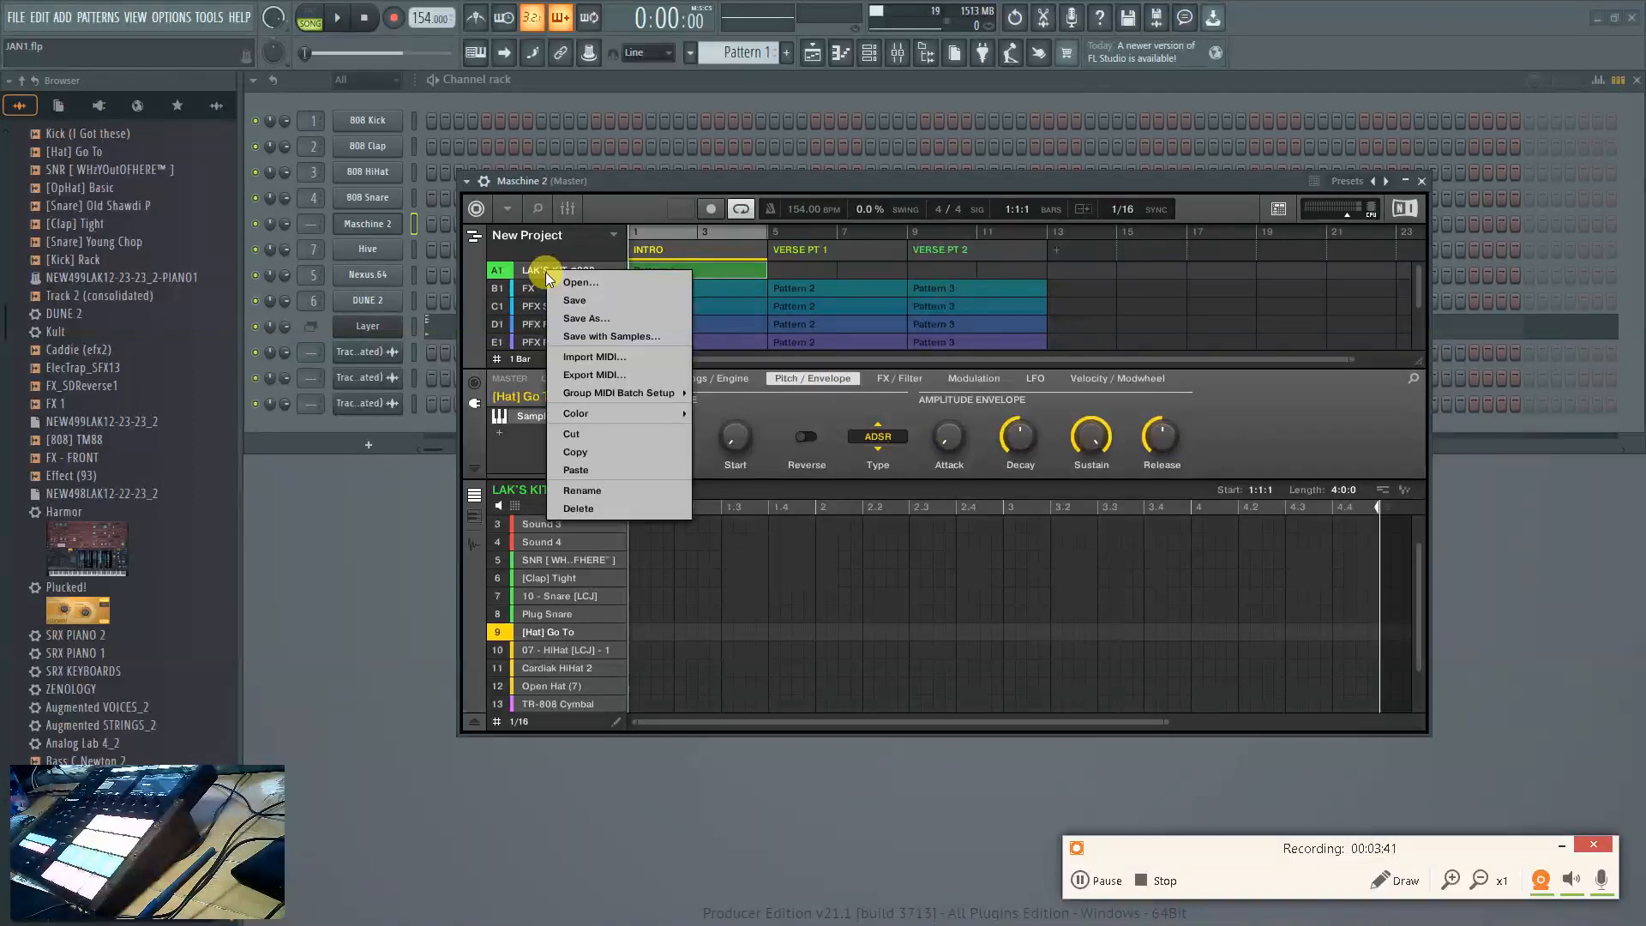
click(617, 337)
click(914, 509)
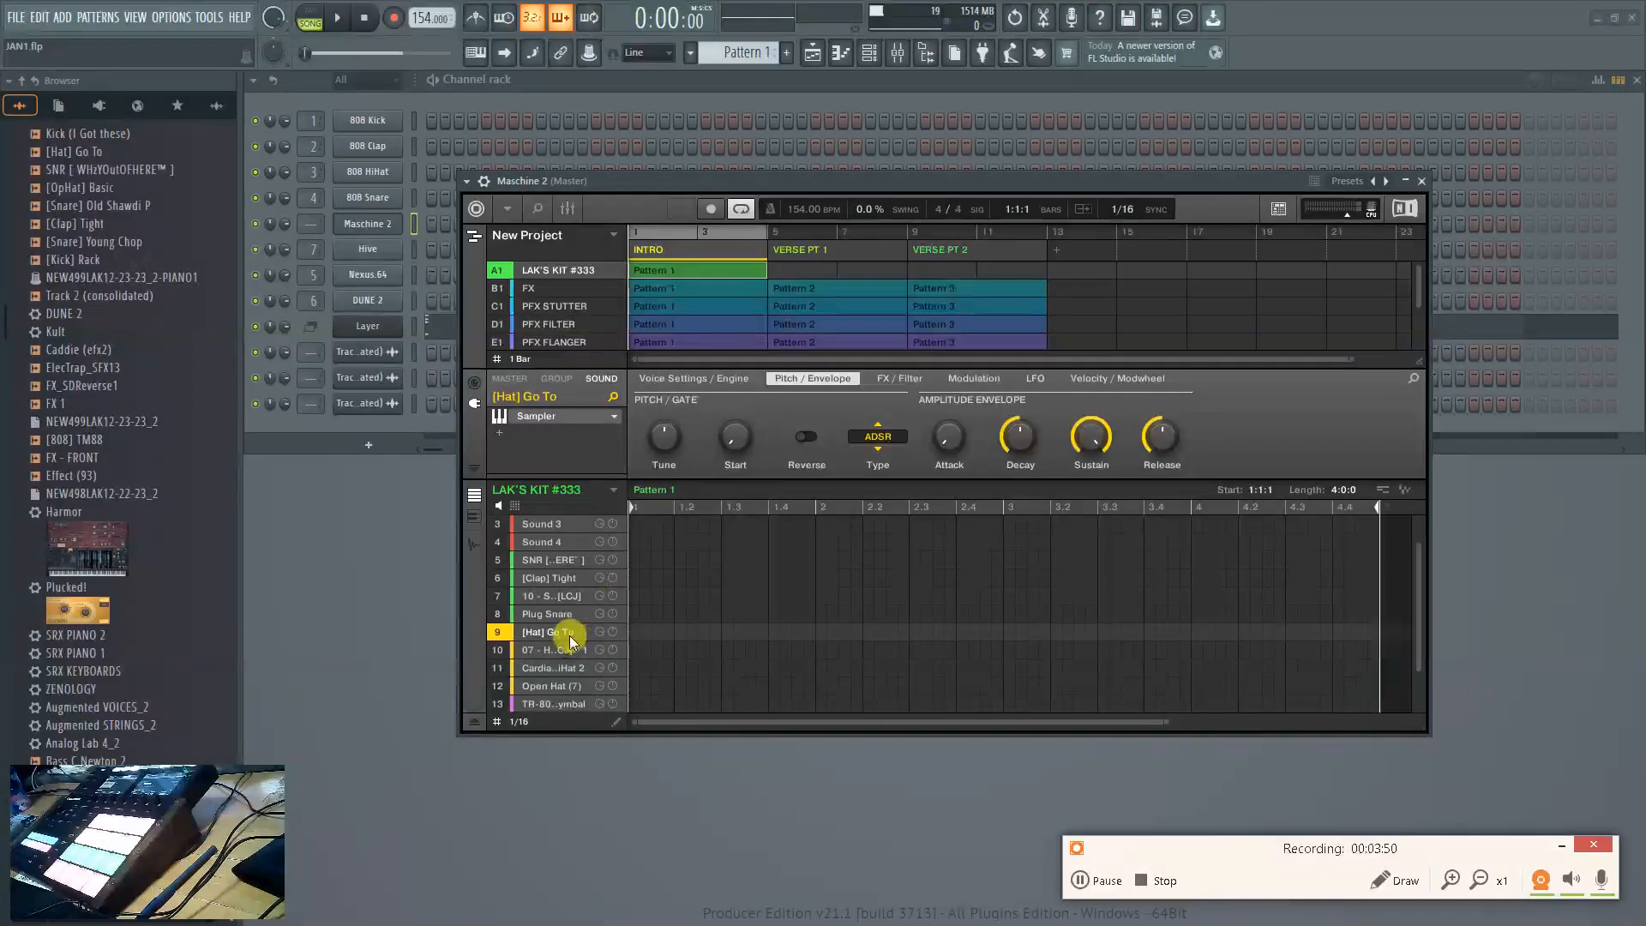
Close the Maschine 2 plugin window
click(1406, 181)
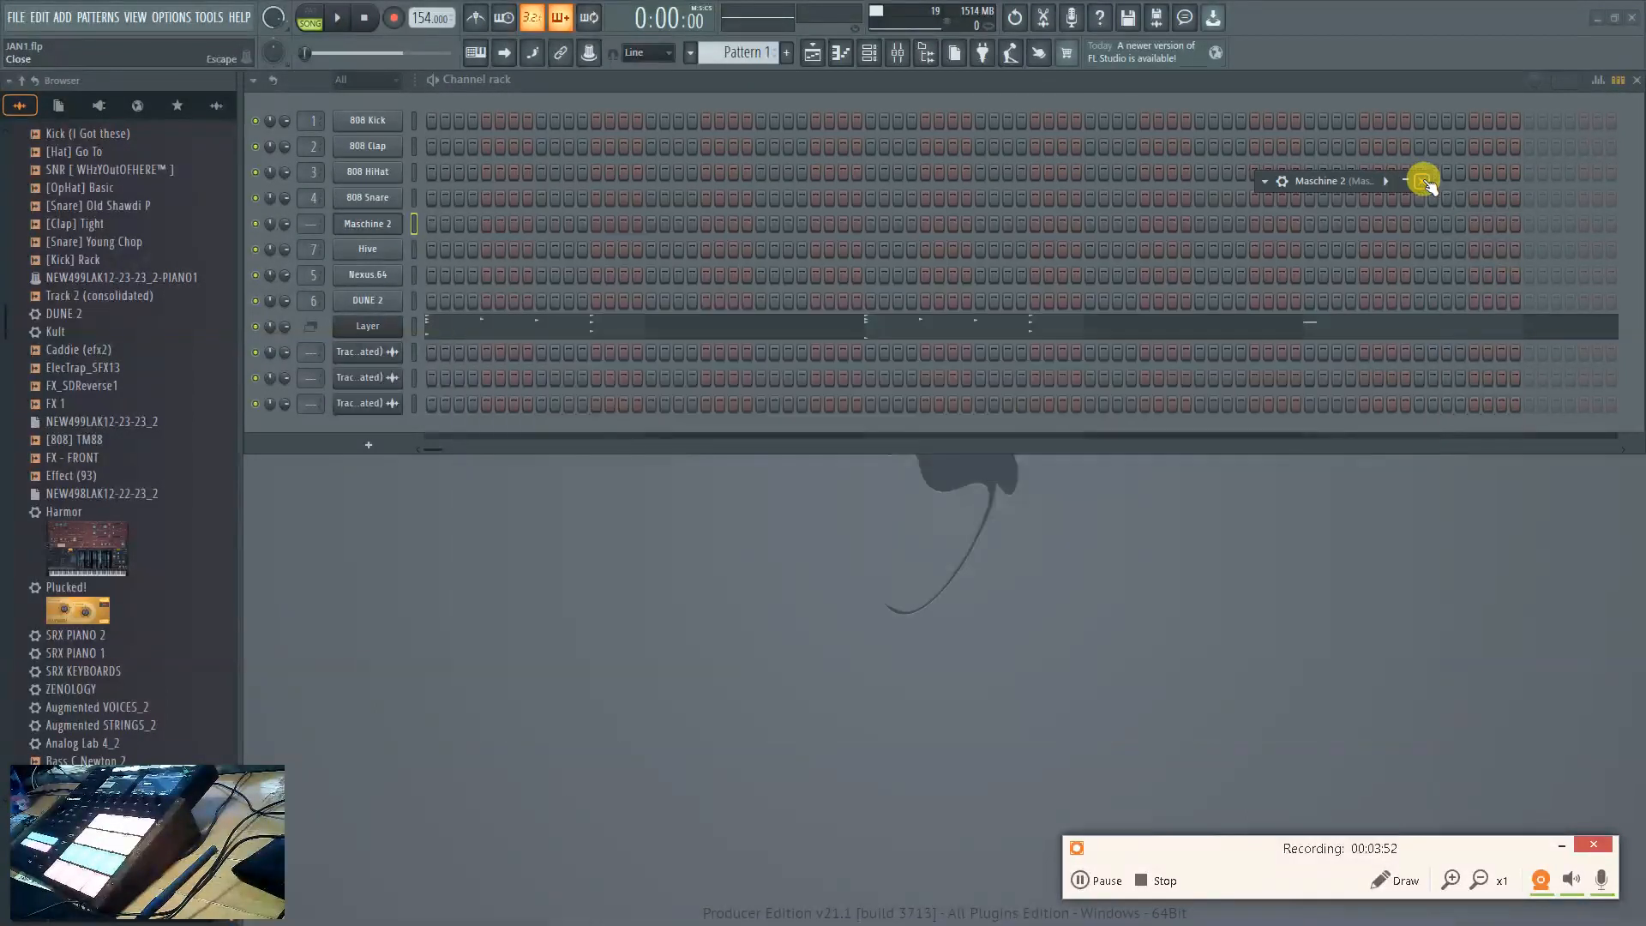
click(1421, 181)
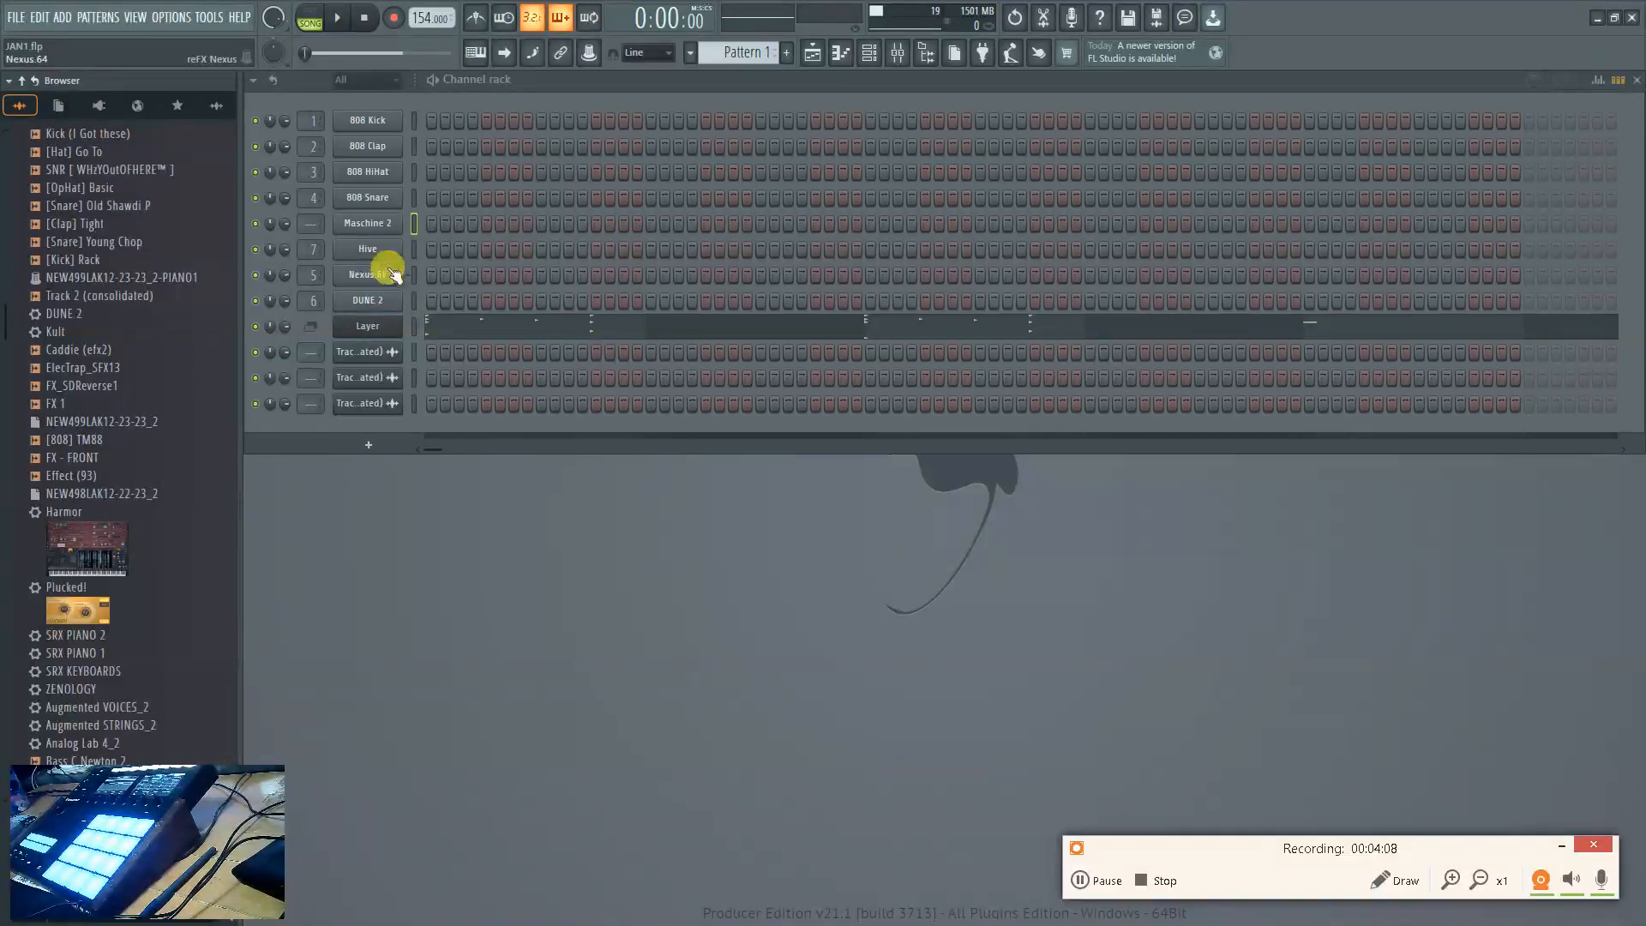
Select the Hive channel and the Nexus 64 channel in turn to audition their sounds
click(413, 250)
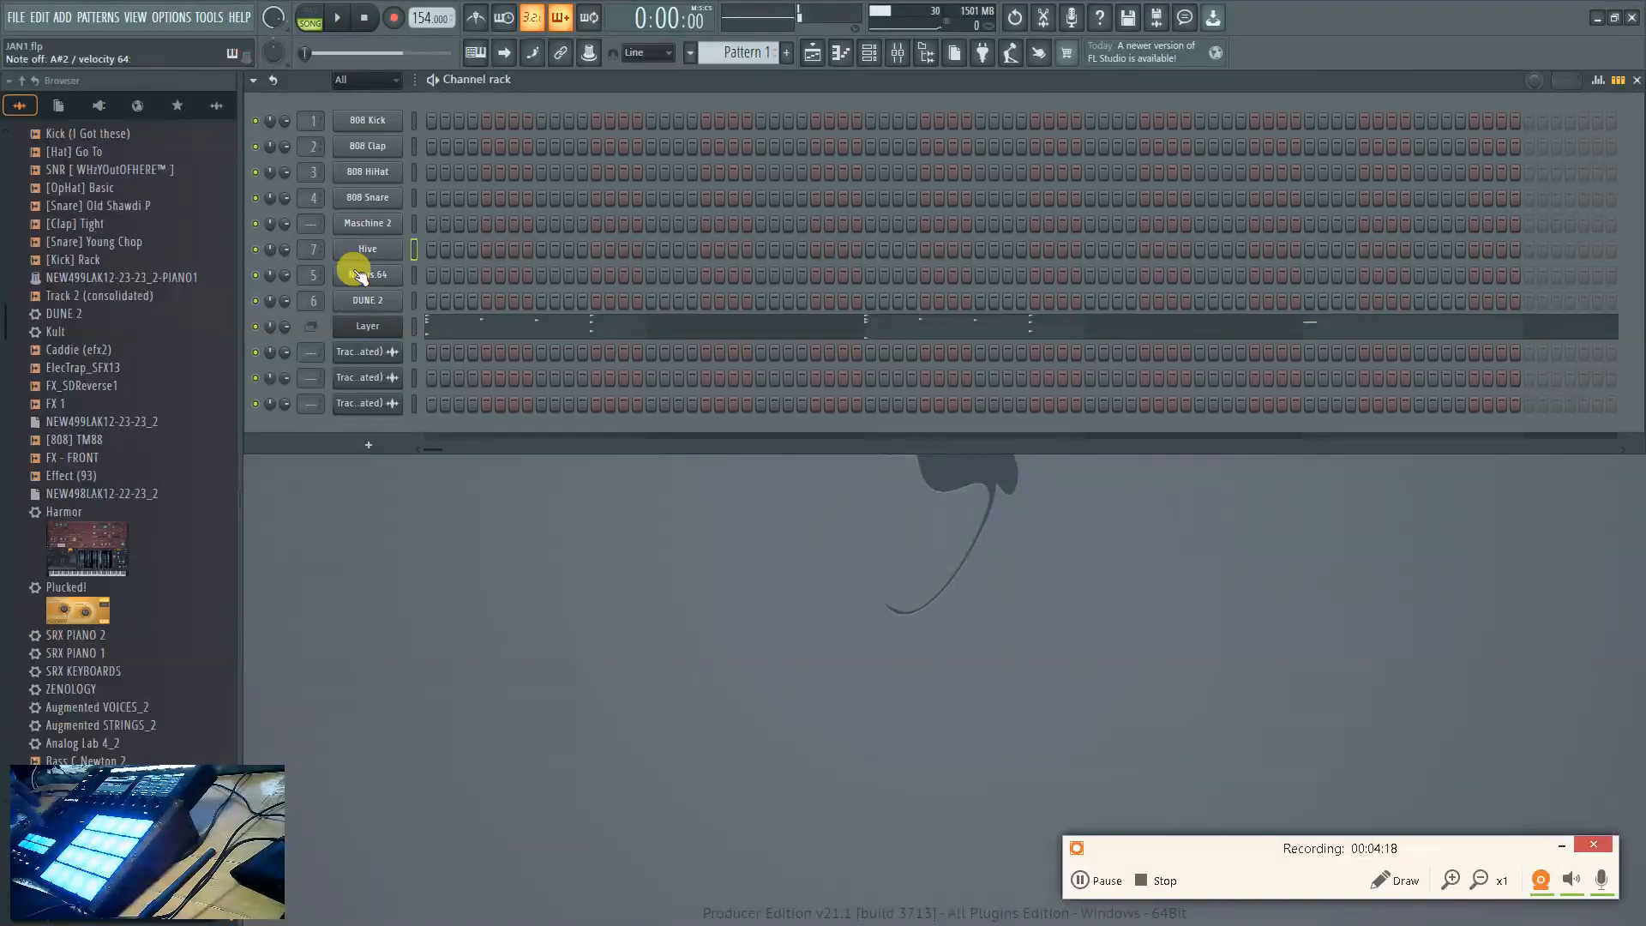
click(414, 275)
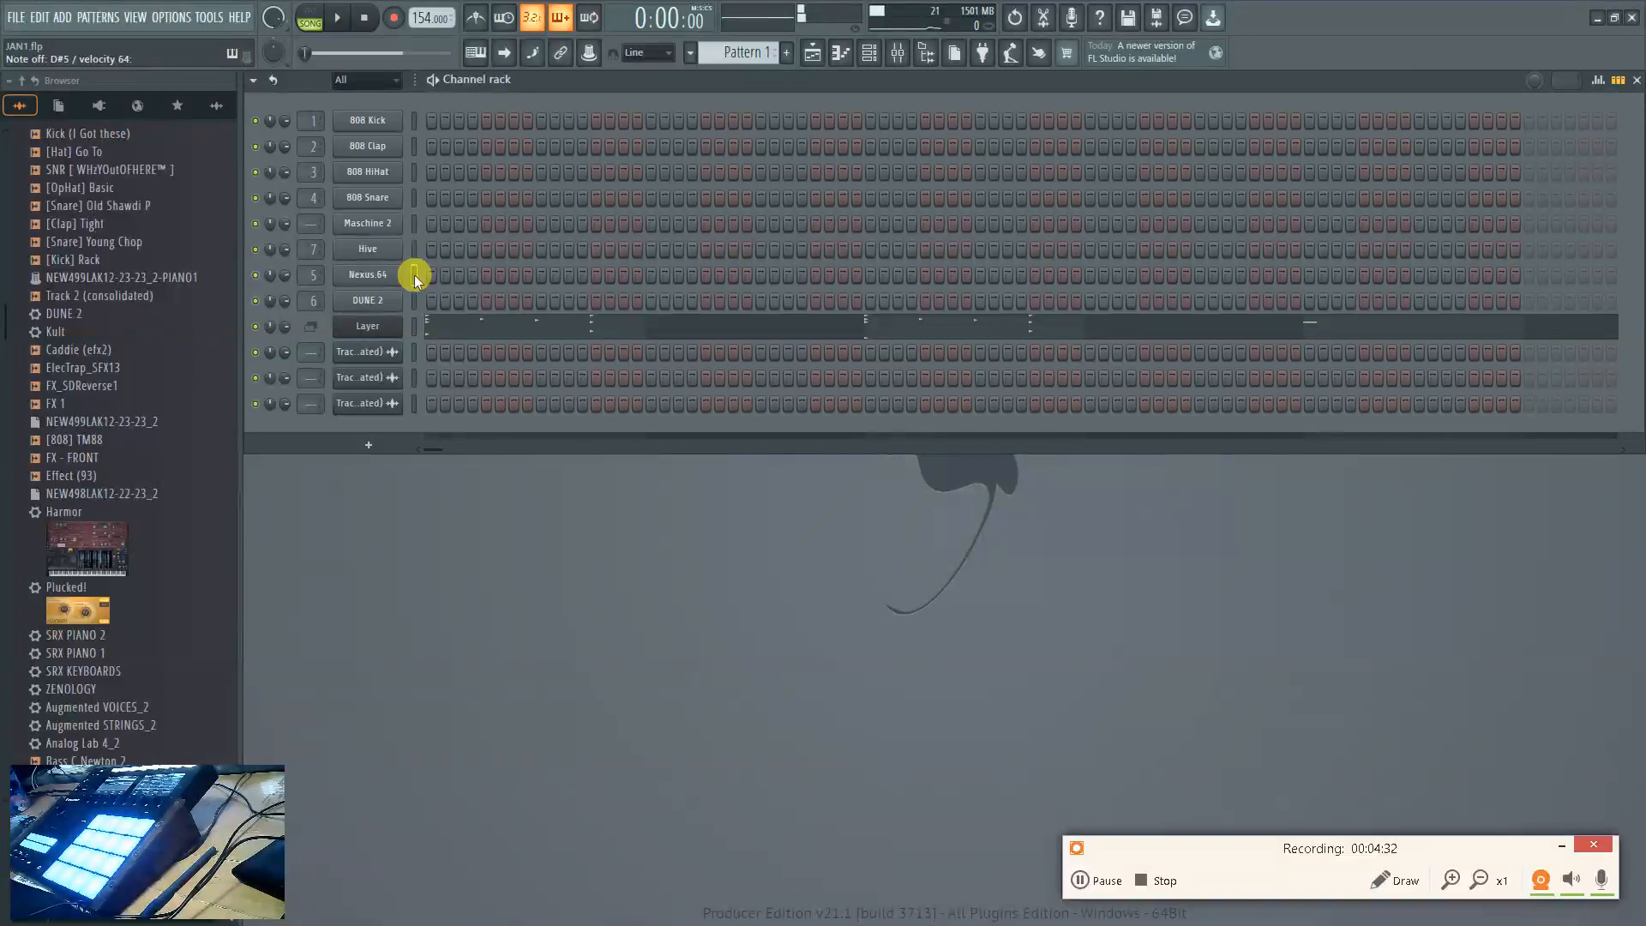
Open the DUNE 2 channel's synth to check its loaded patch and close its window
click(368, 304)
click(426, 192)
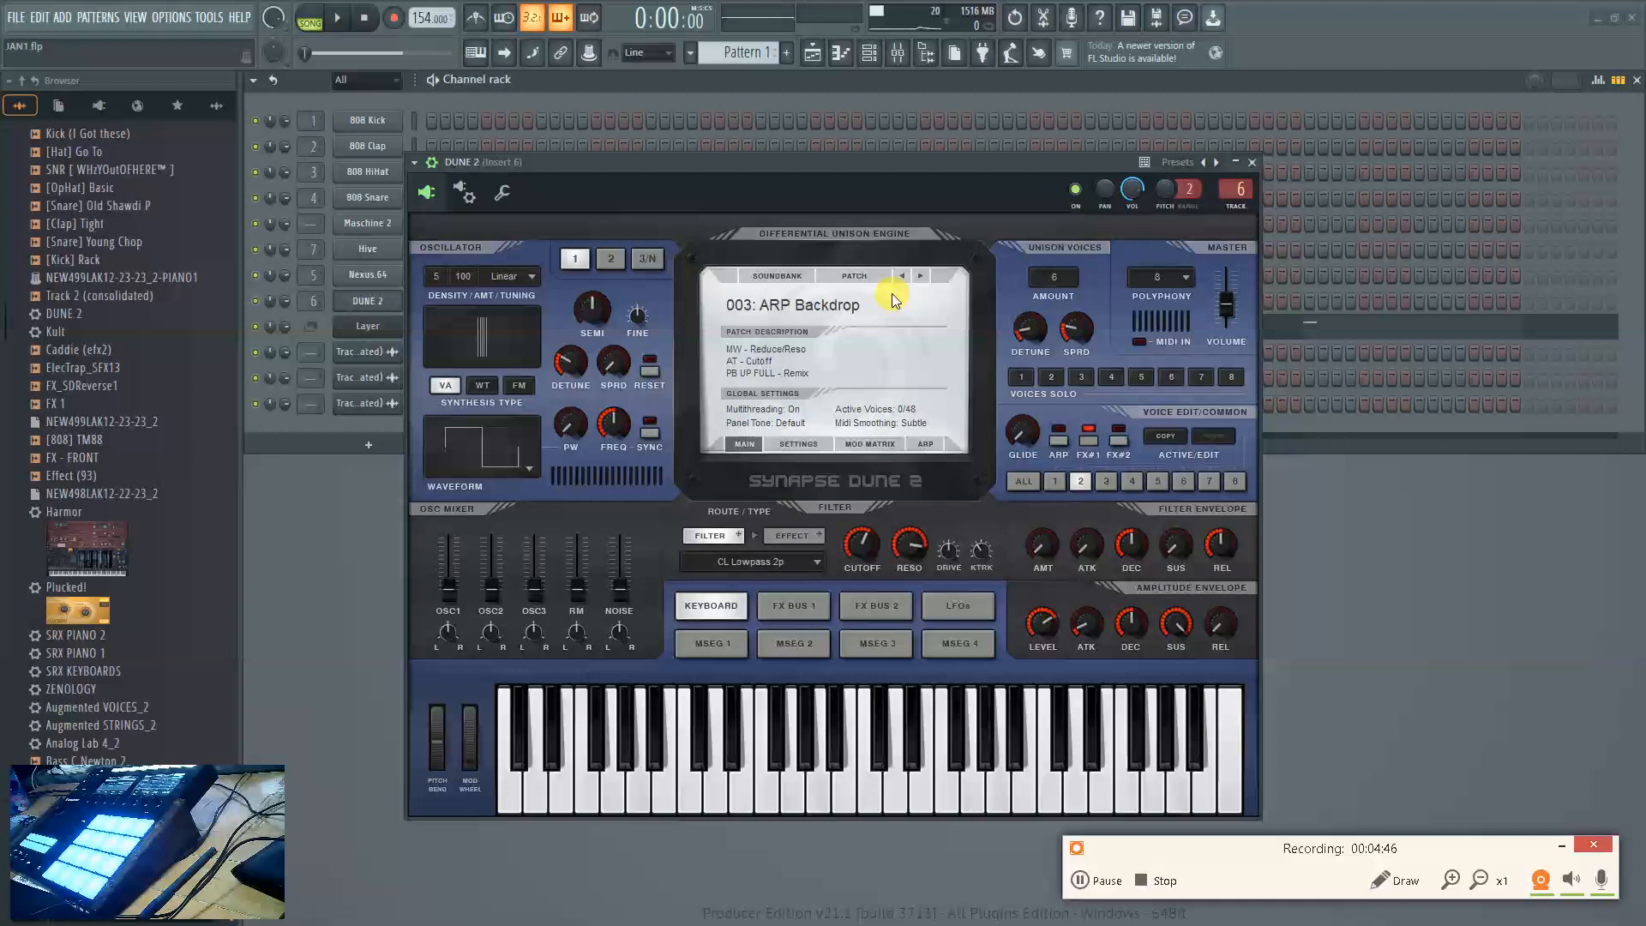
click(1252, 162)
Examine the Layer channel's notes in the piano roll, close it, and play the song briefly
click(415, 323)
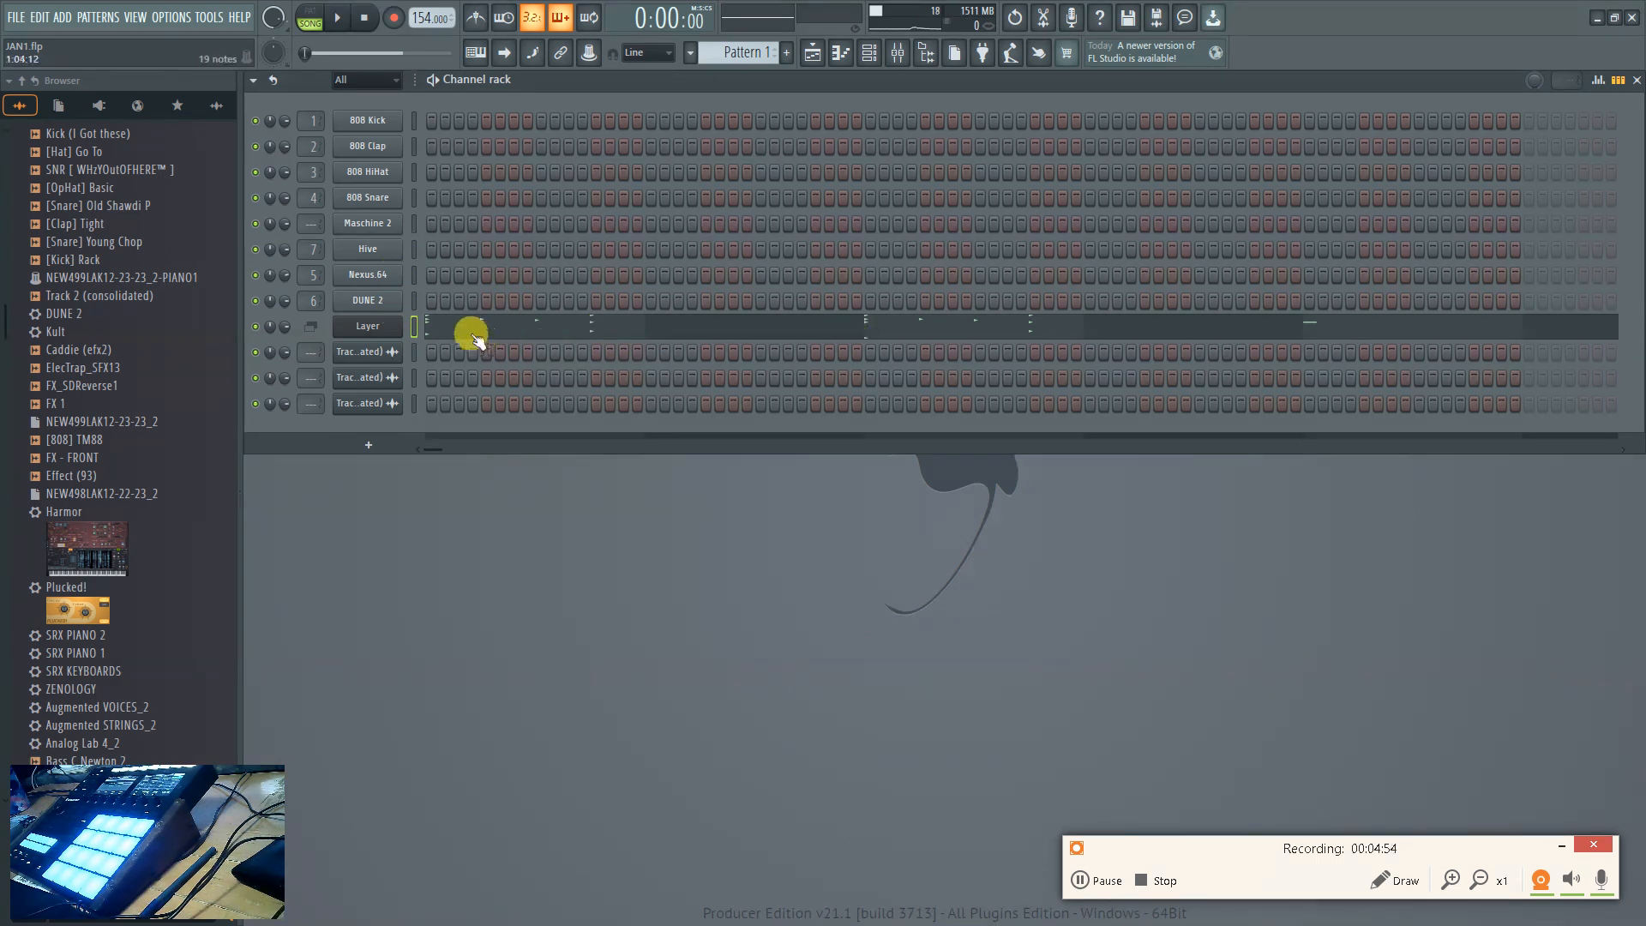
right_click(394, 330)
click(445, 327)
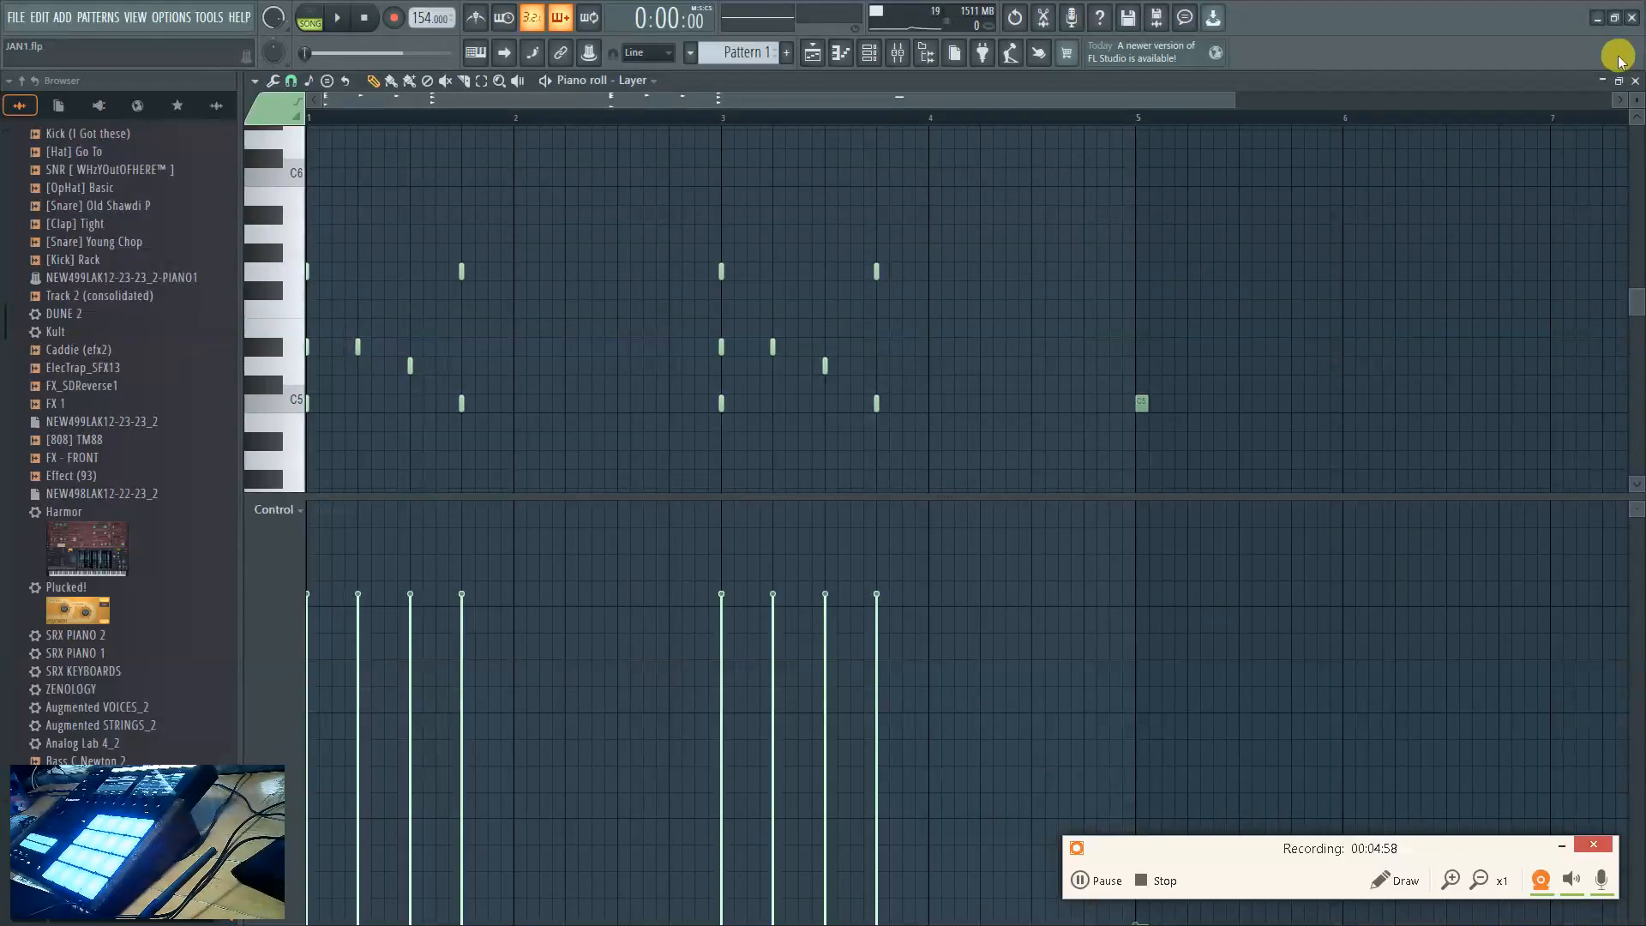
click(1636, 80)
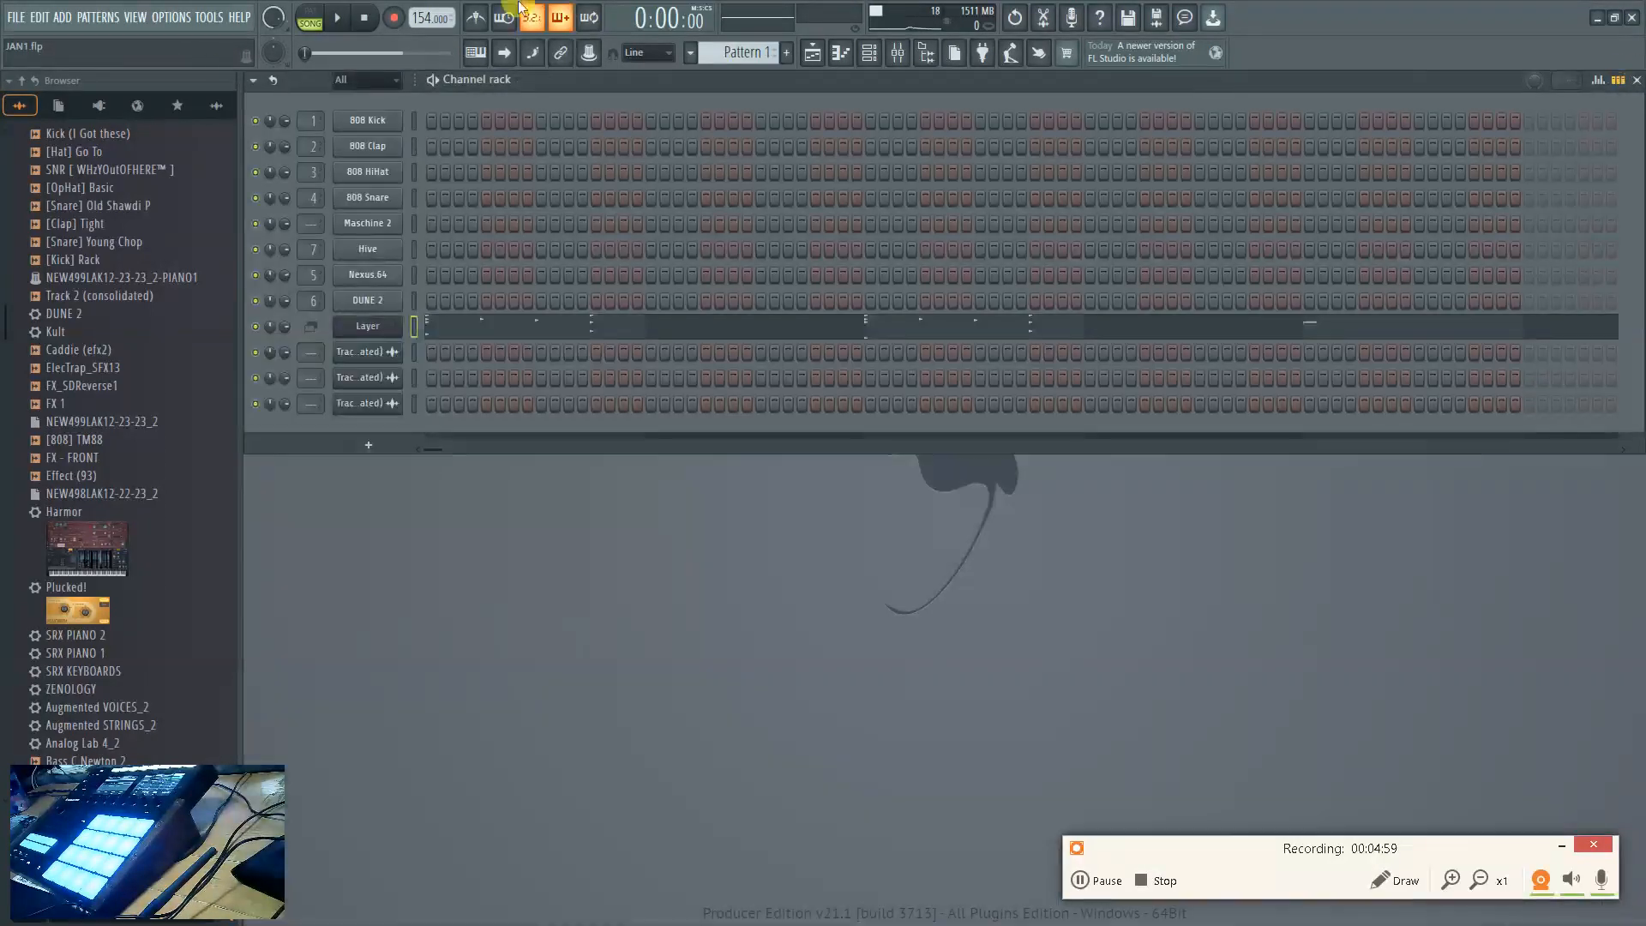
click(339, 21)
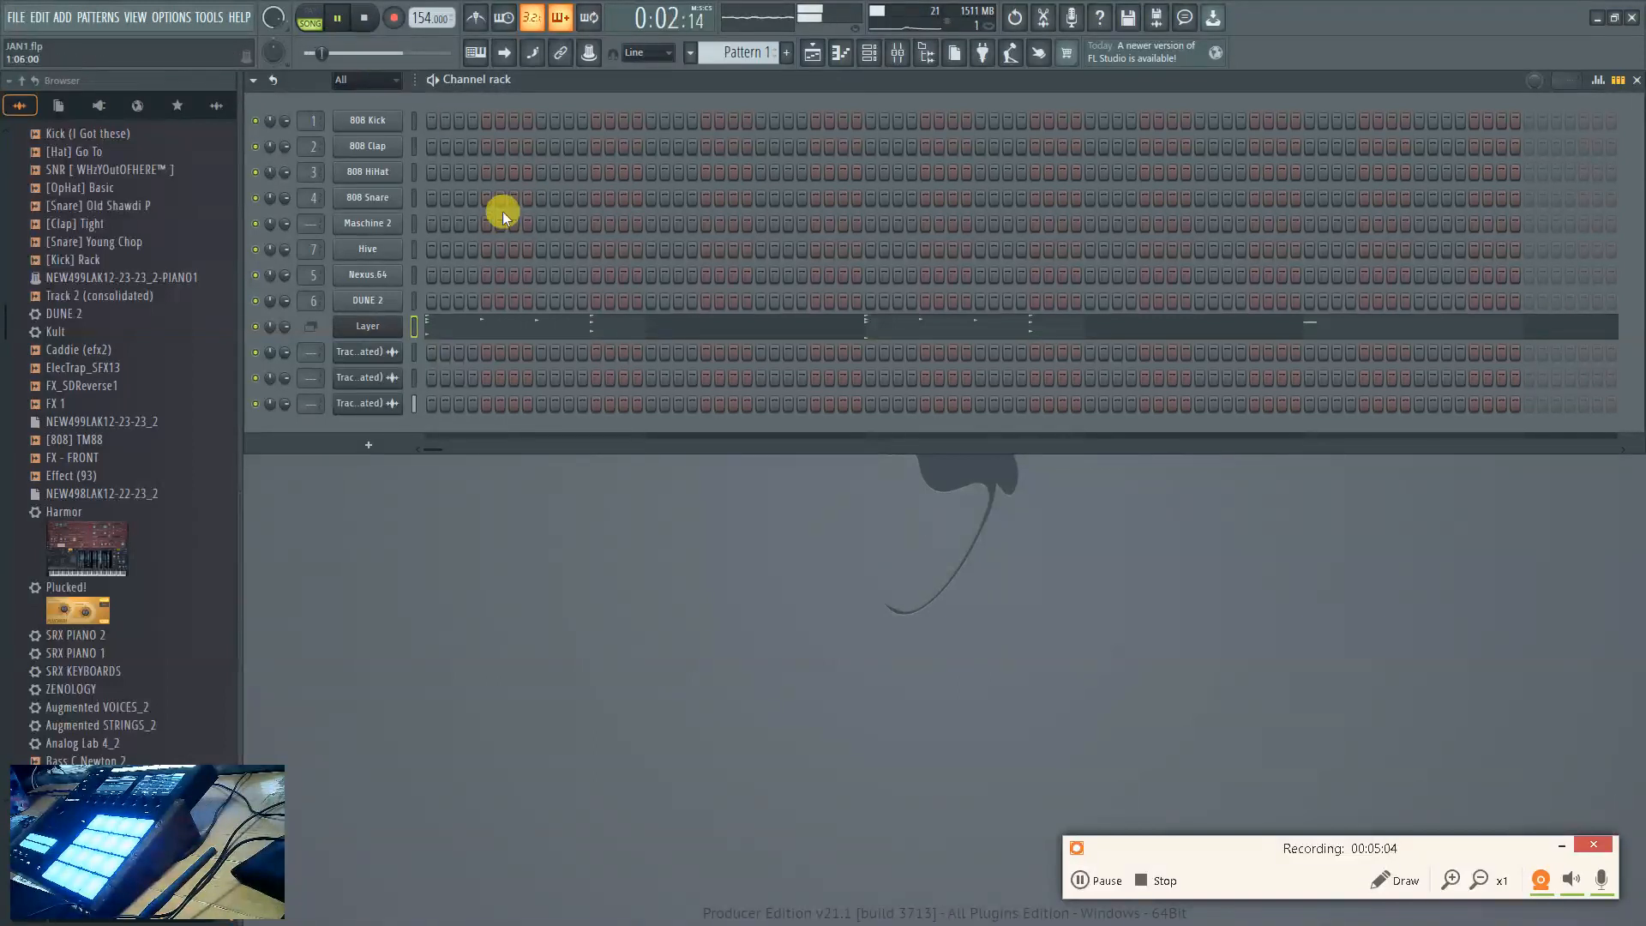
click(367, 19)
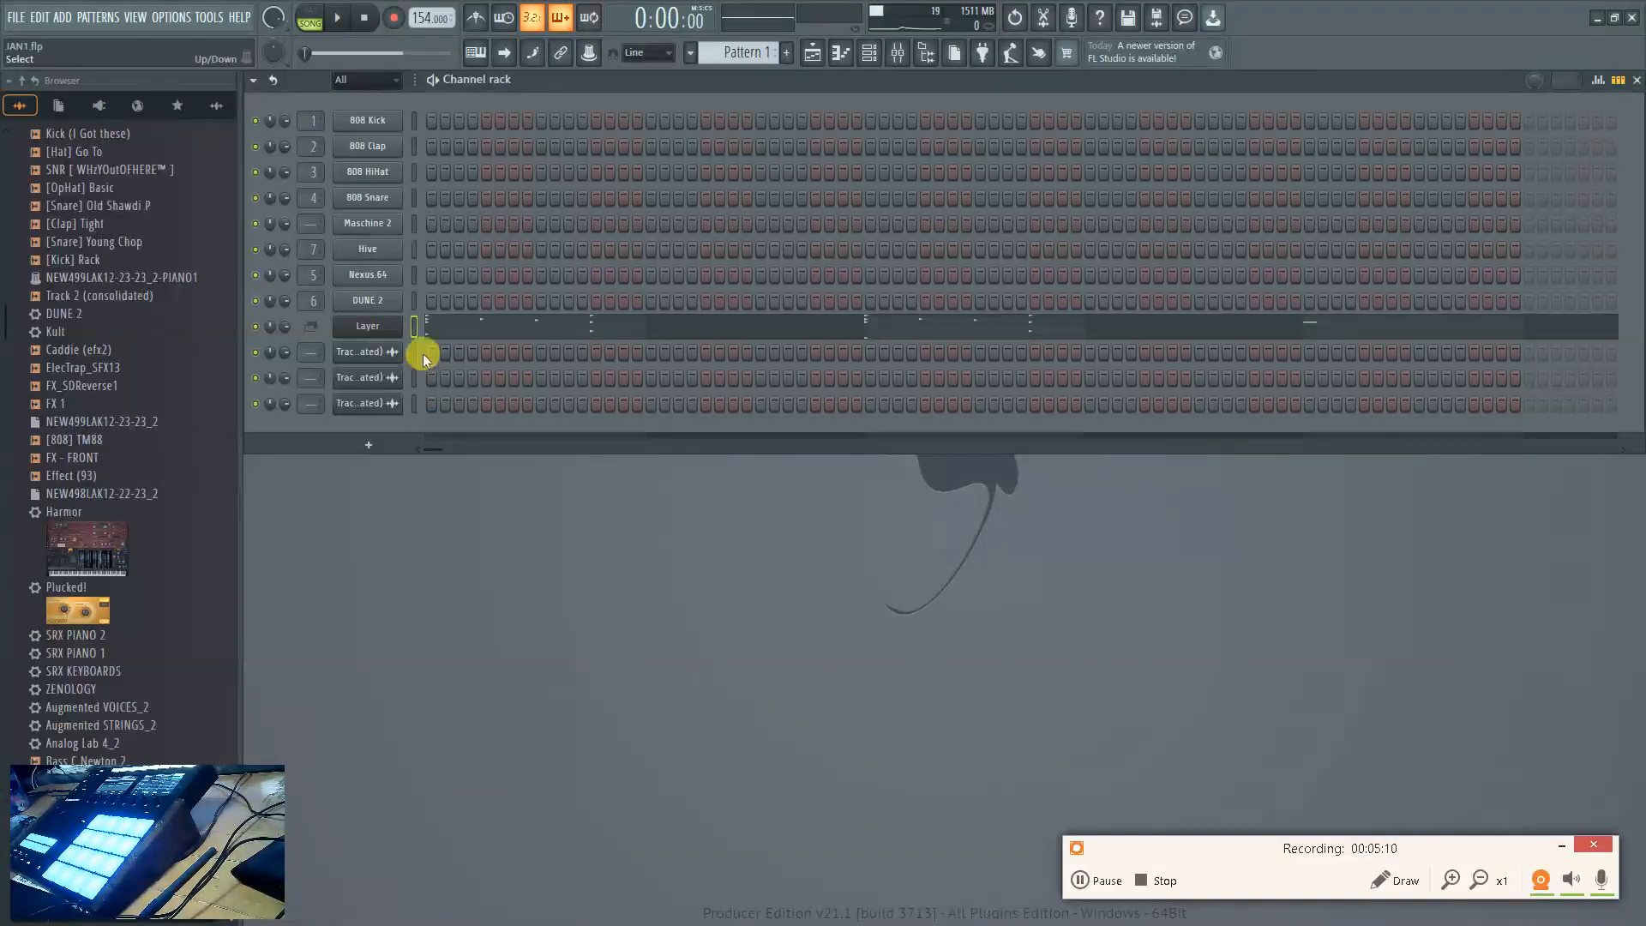
Unmute the Pattern 1 clip on playlist Track 5 and look at the track's Consolidate options without applying one
click(819, 52)
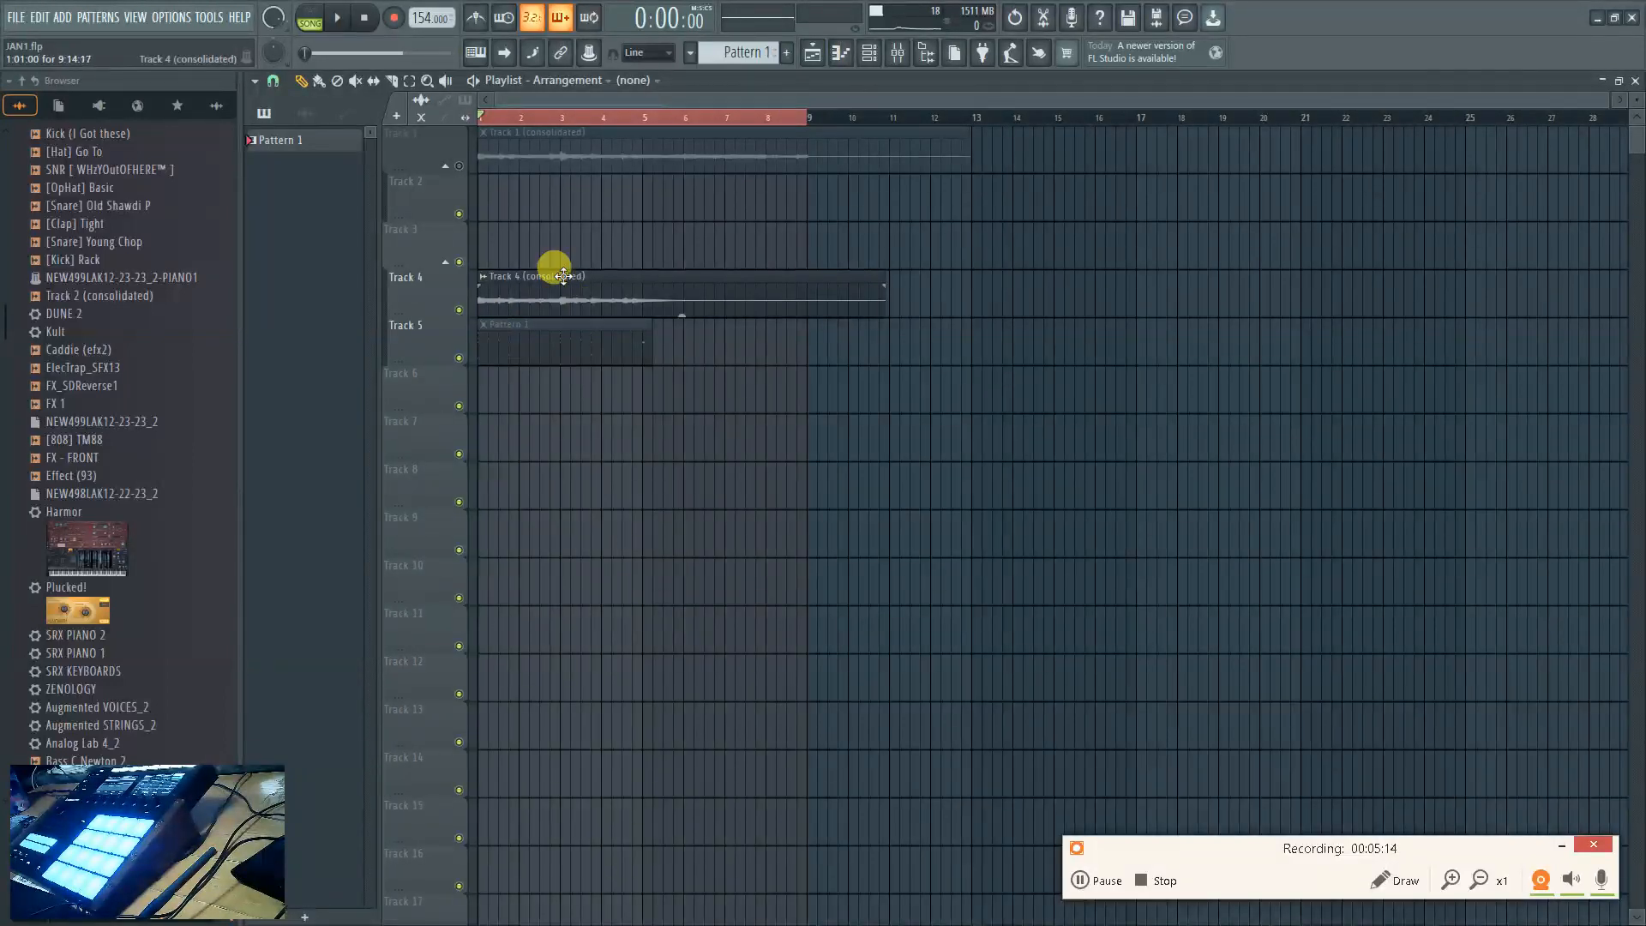
click(484, 327)
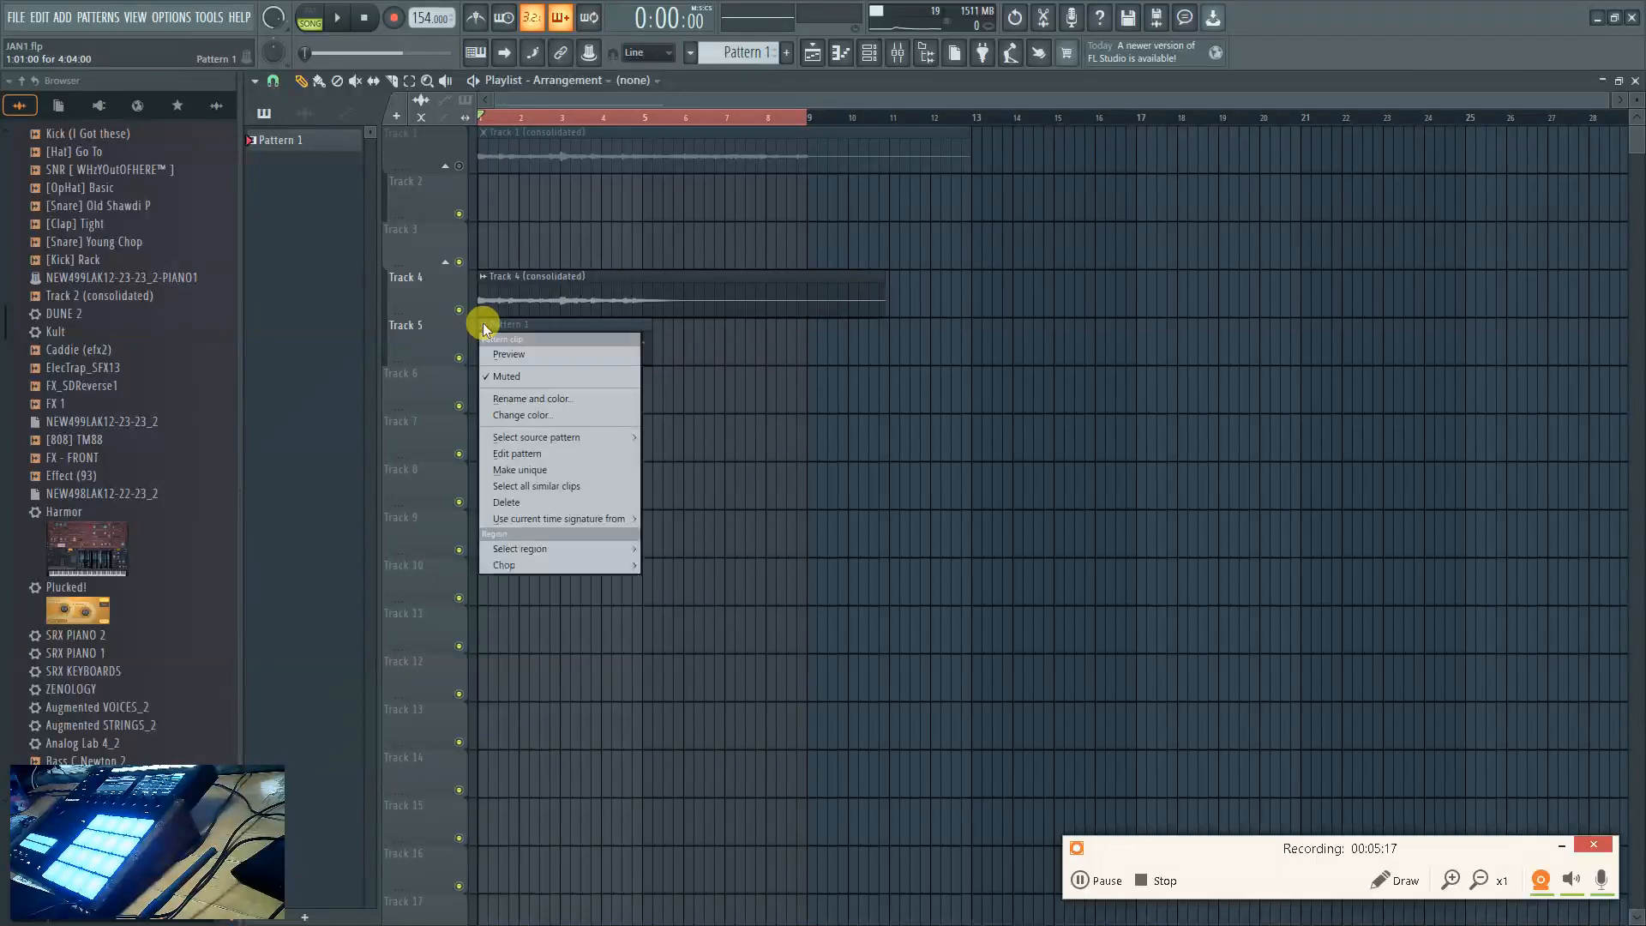
click(508, 377)
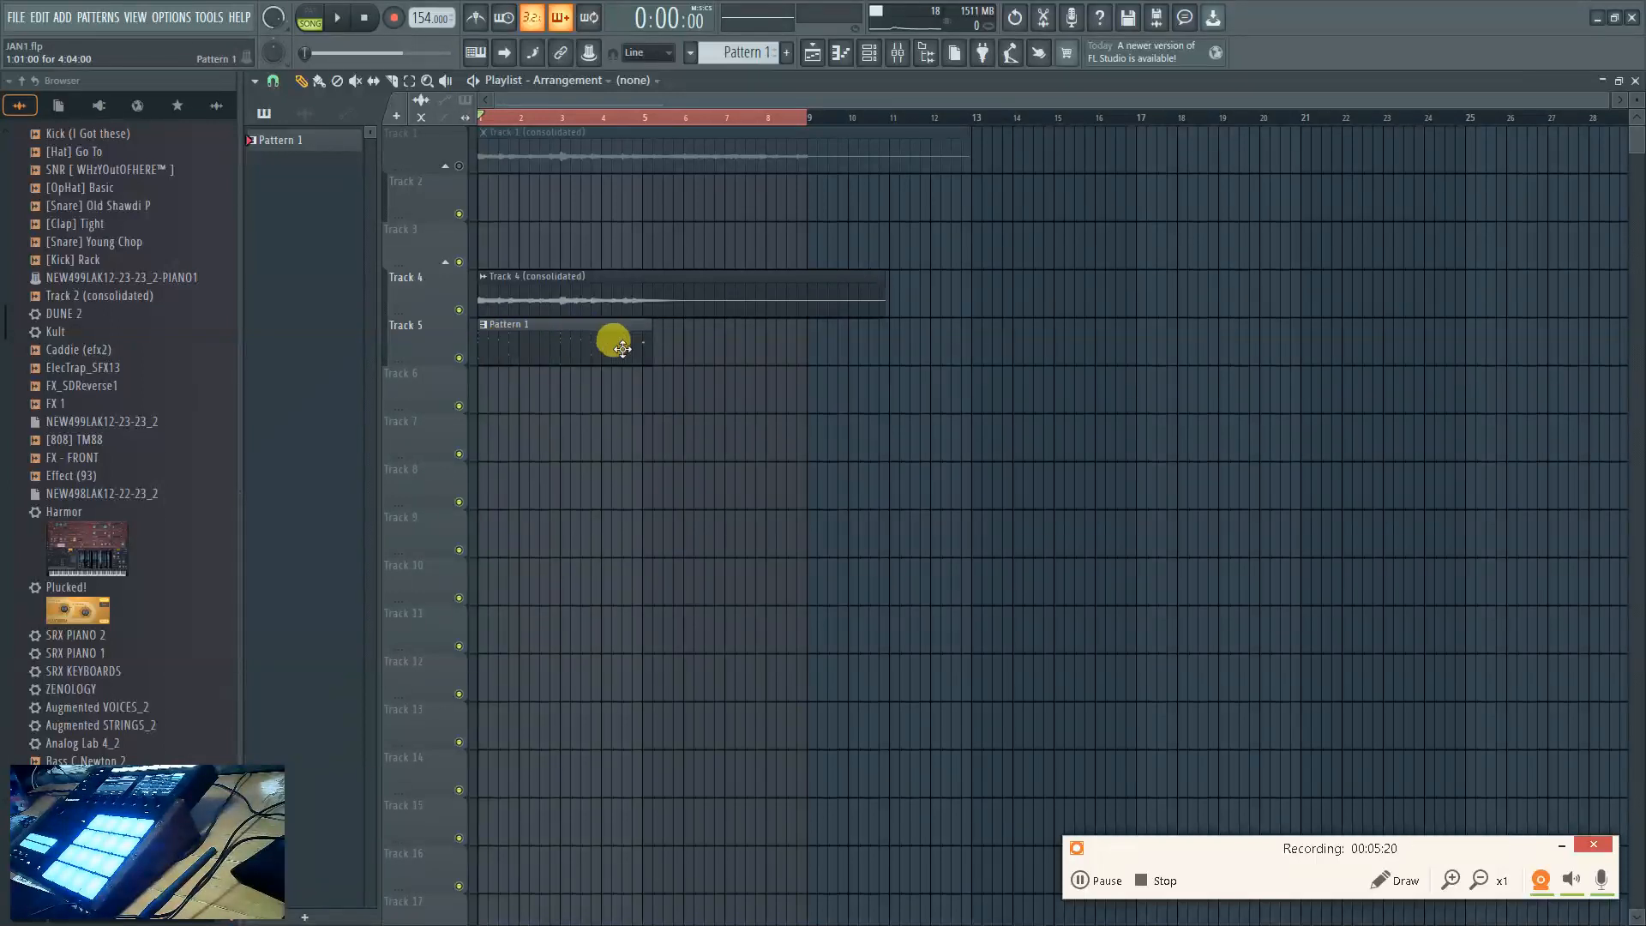
right_click(431, 340)
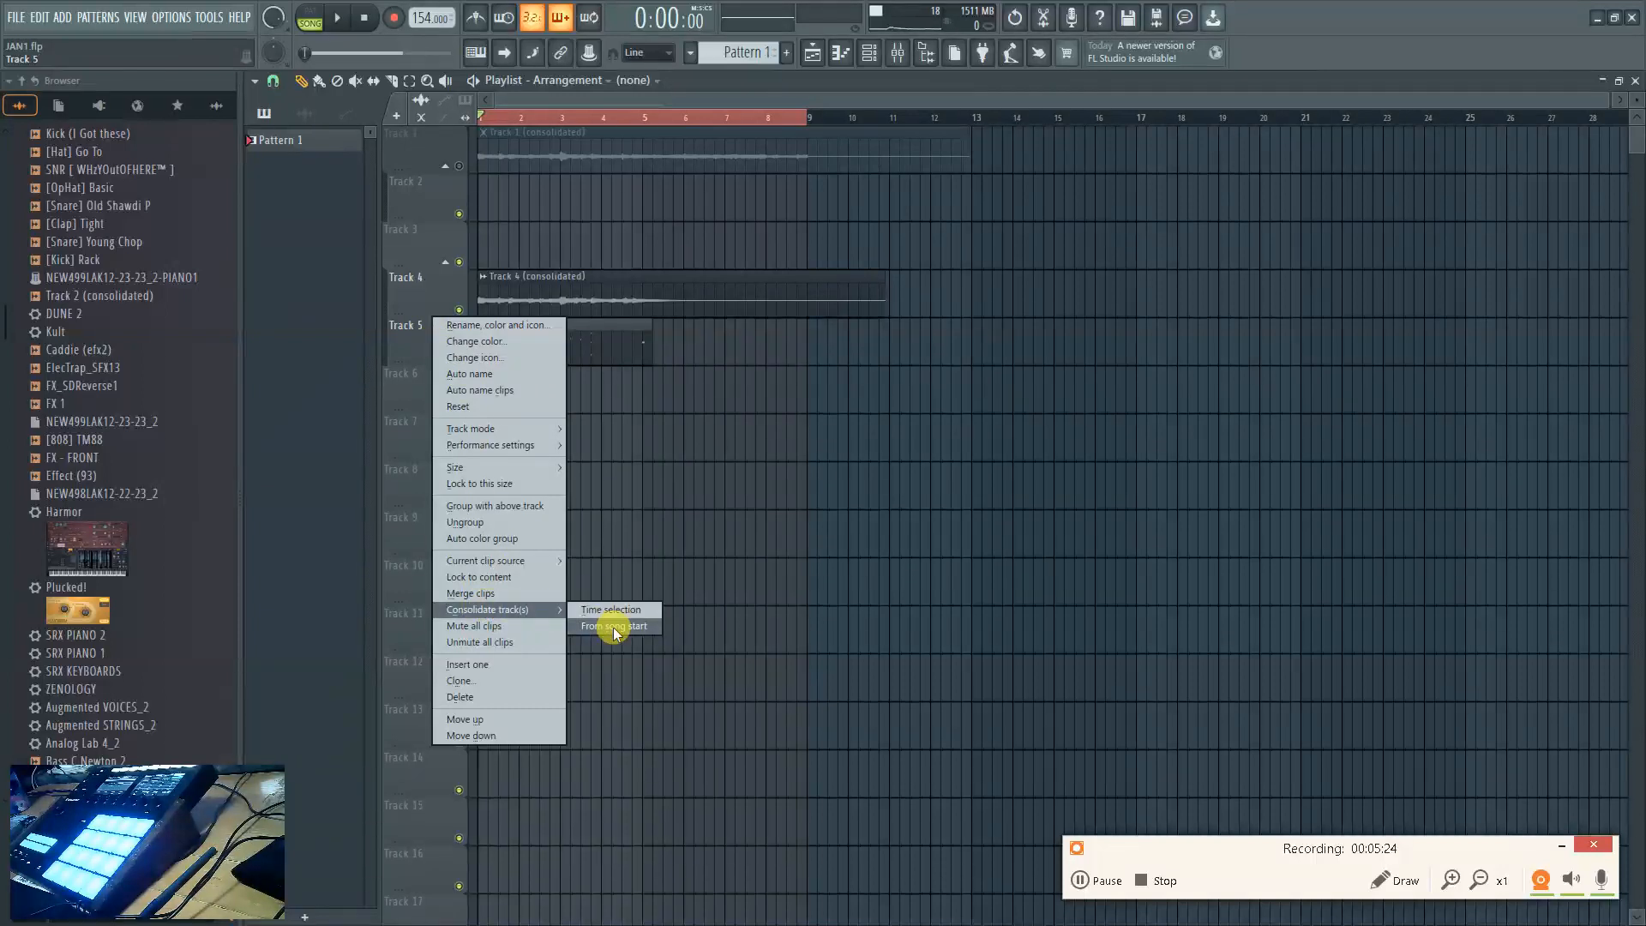
right_click(1121, 437)
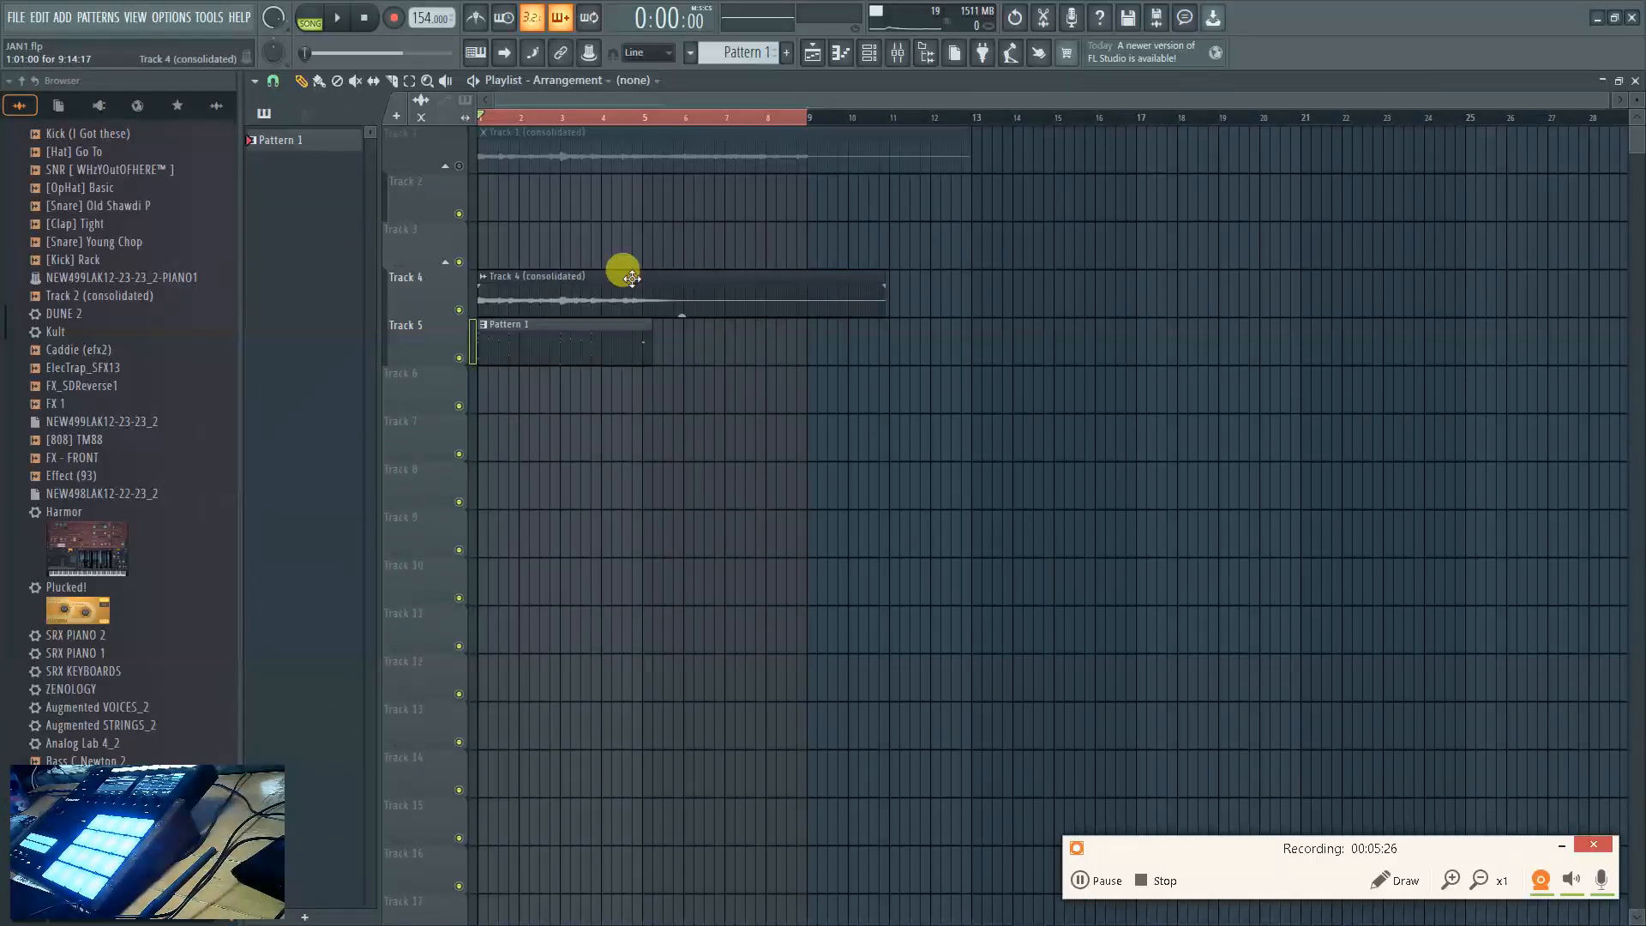
Open the audio clip settings of the Track 4 (consolidated) clip in the playlist
click(585, 297)
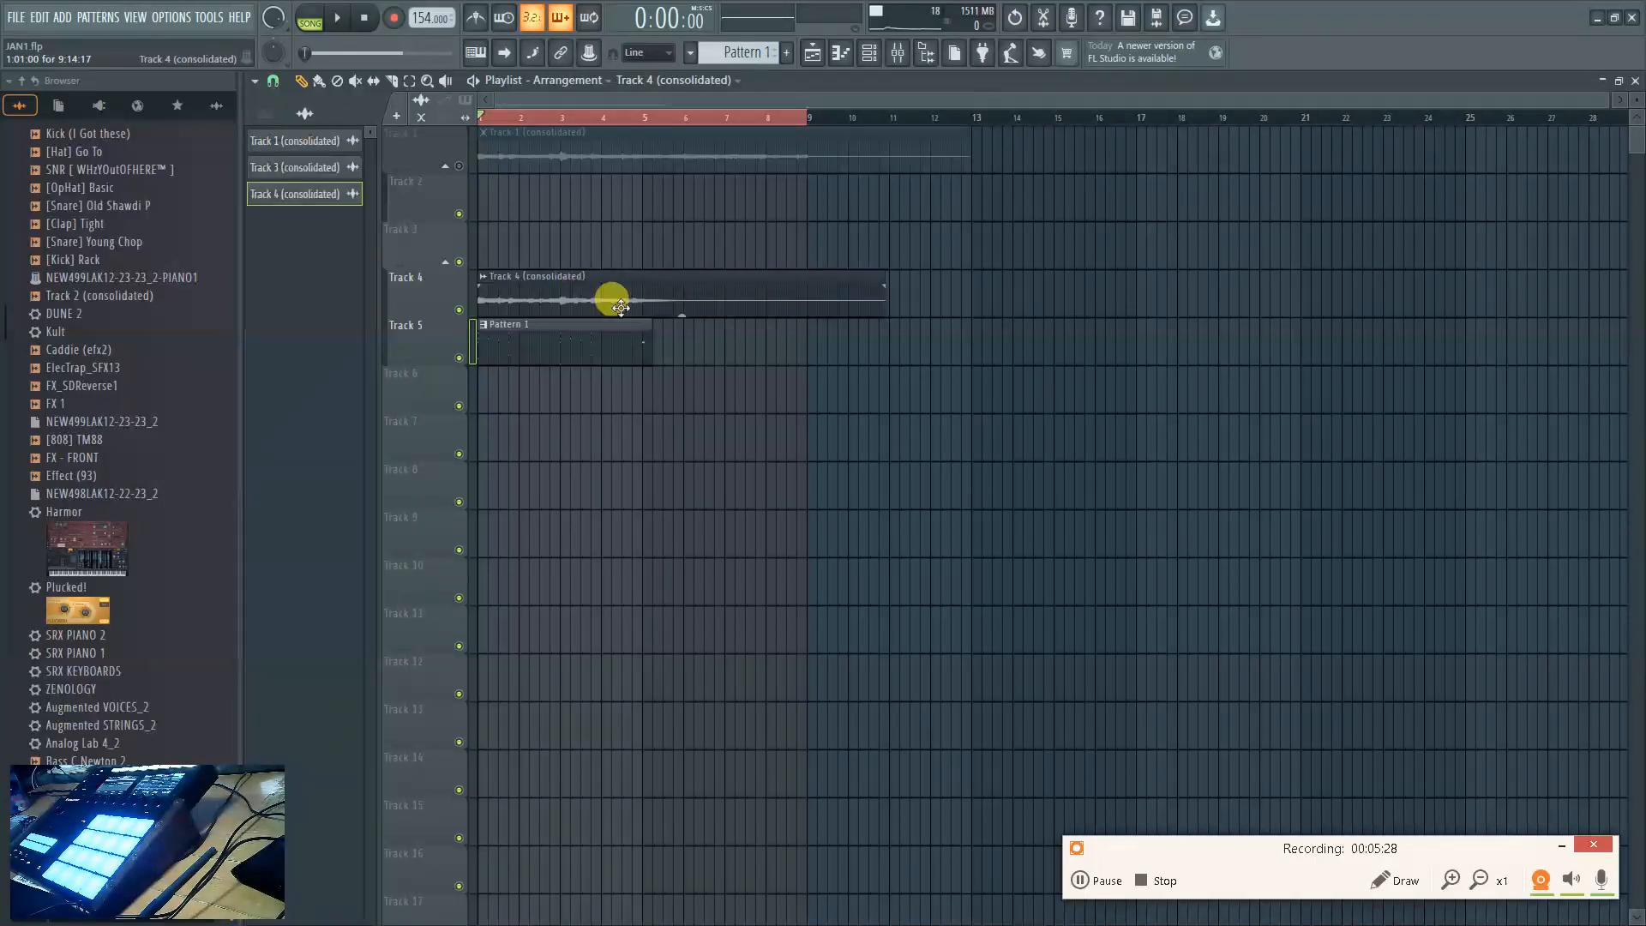
double_click(570, 296)
click(225, 406)
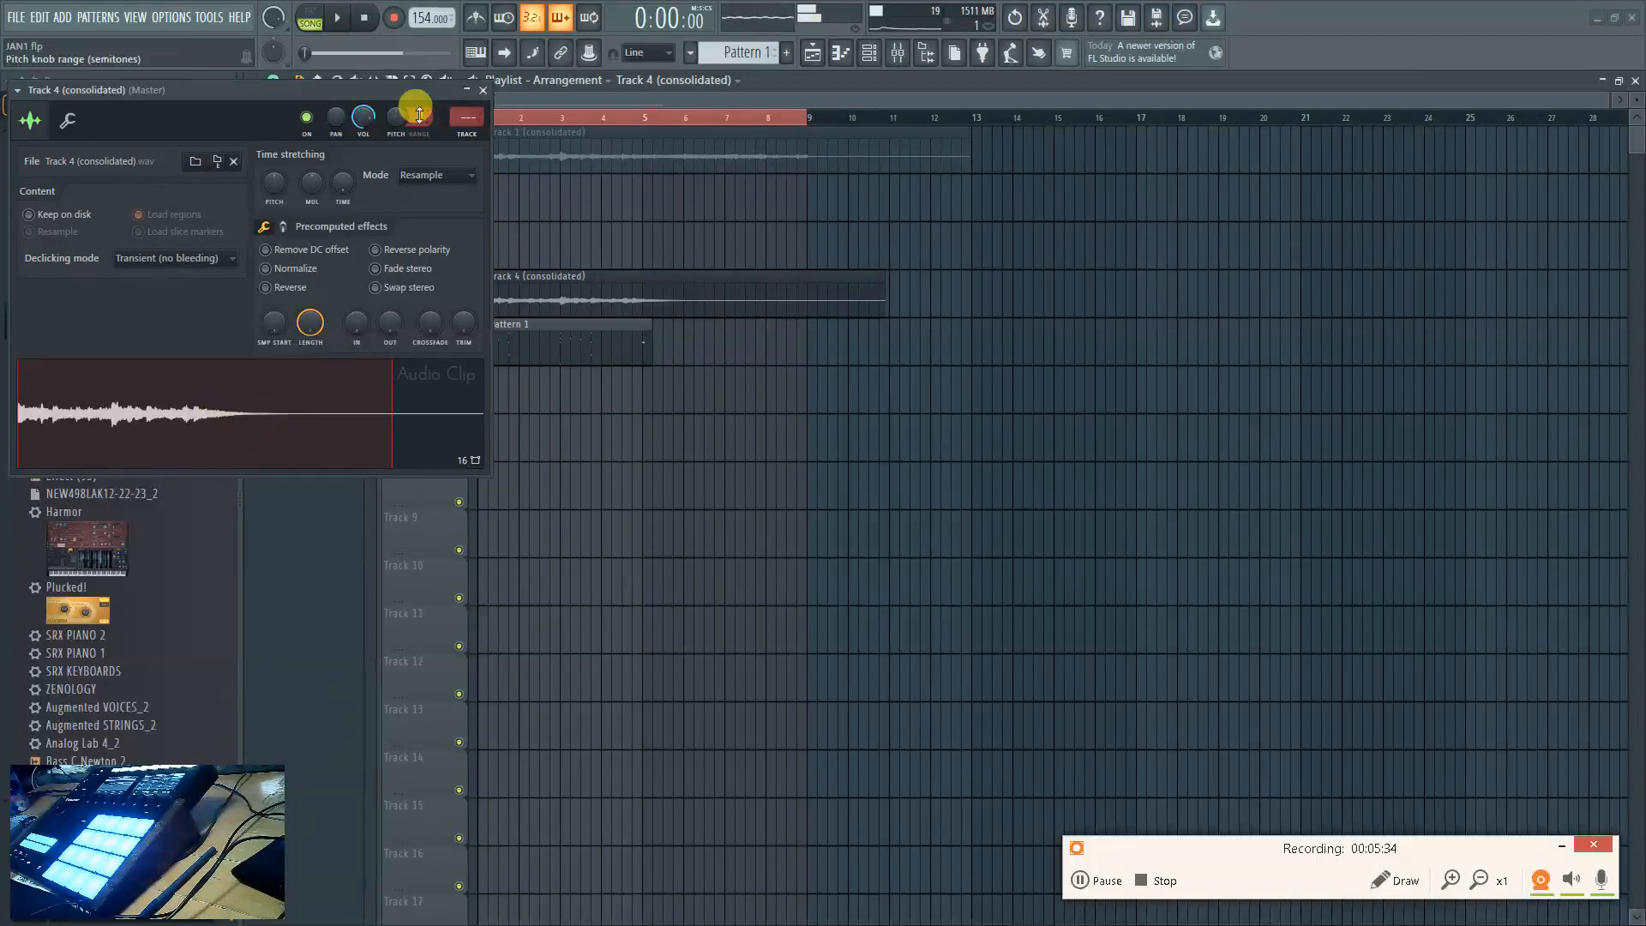
Inspect the effects on mixer tracks Insert 5, Insert 6 and Insert 7, and close the clip settings and the mixer
click(899, 53)
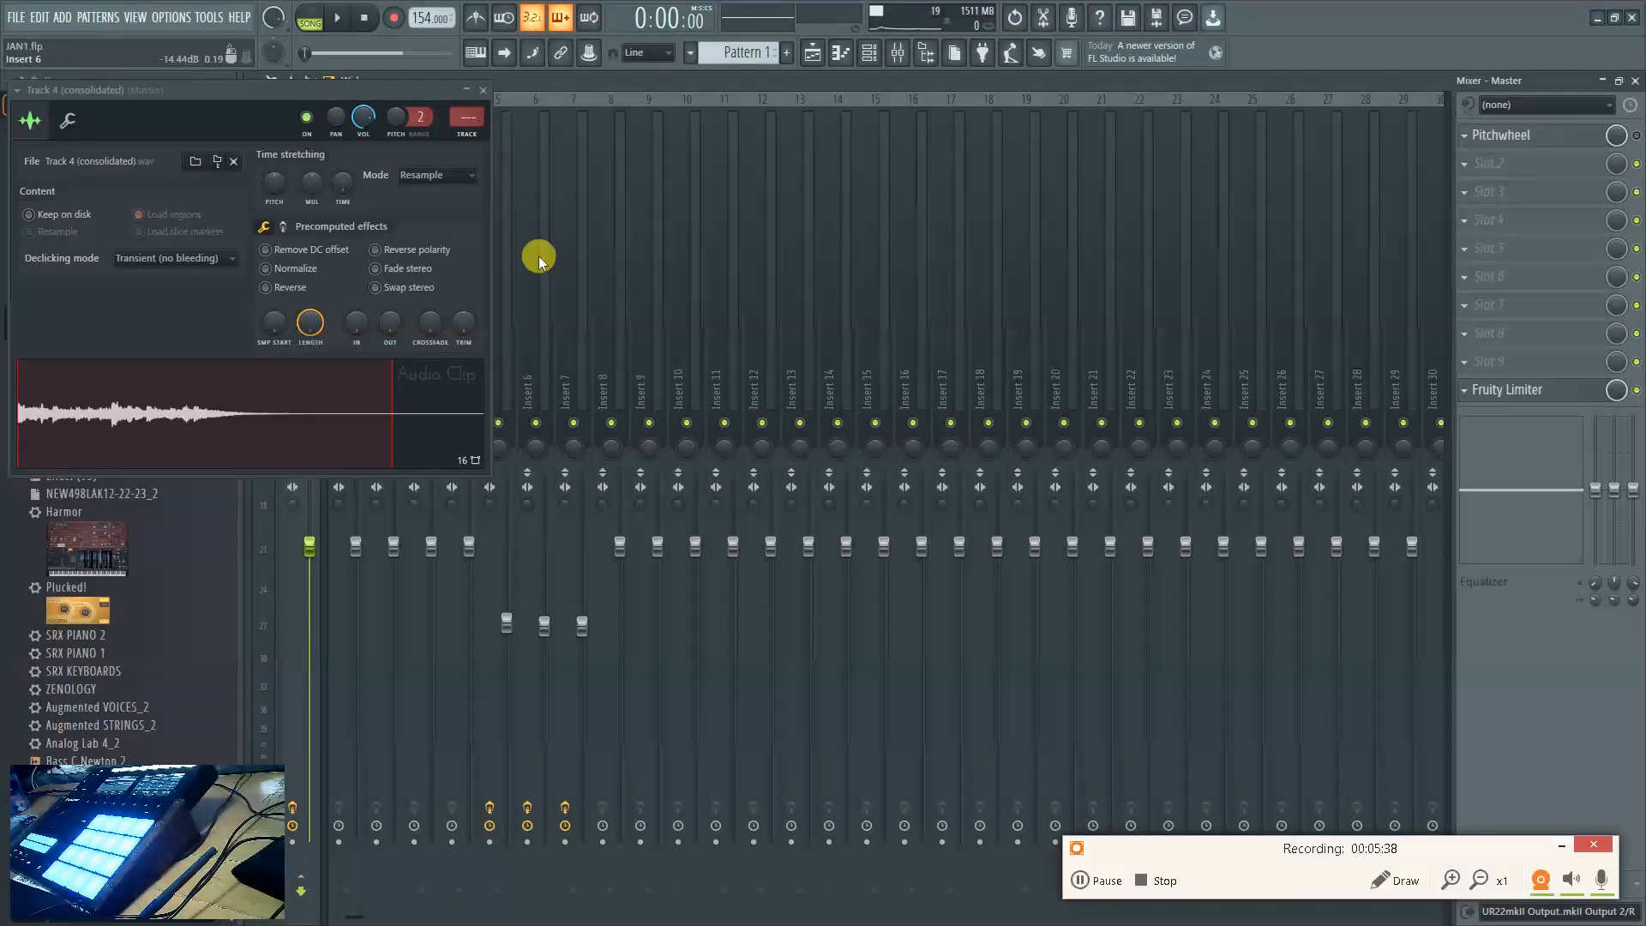
drag(378, 91, 1205, 463)
click(477, 234)
drag(477, 233, 509, 367)
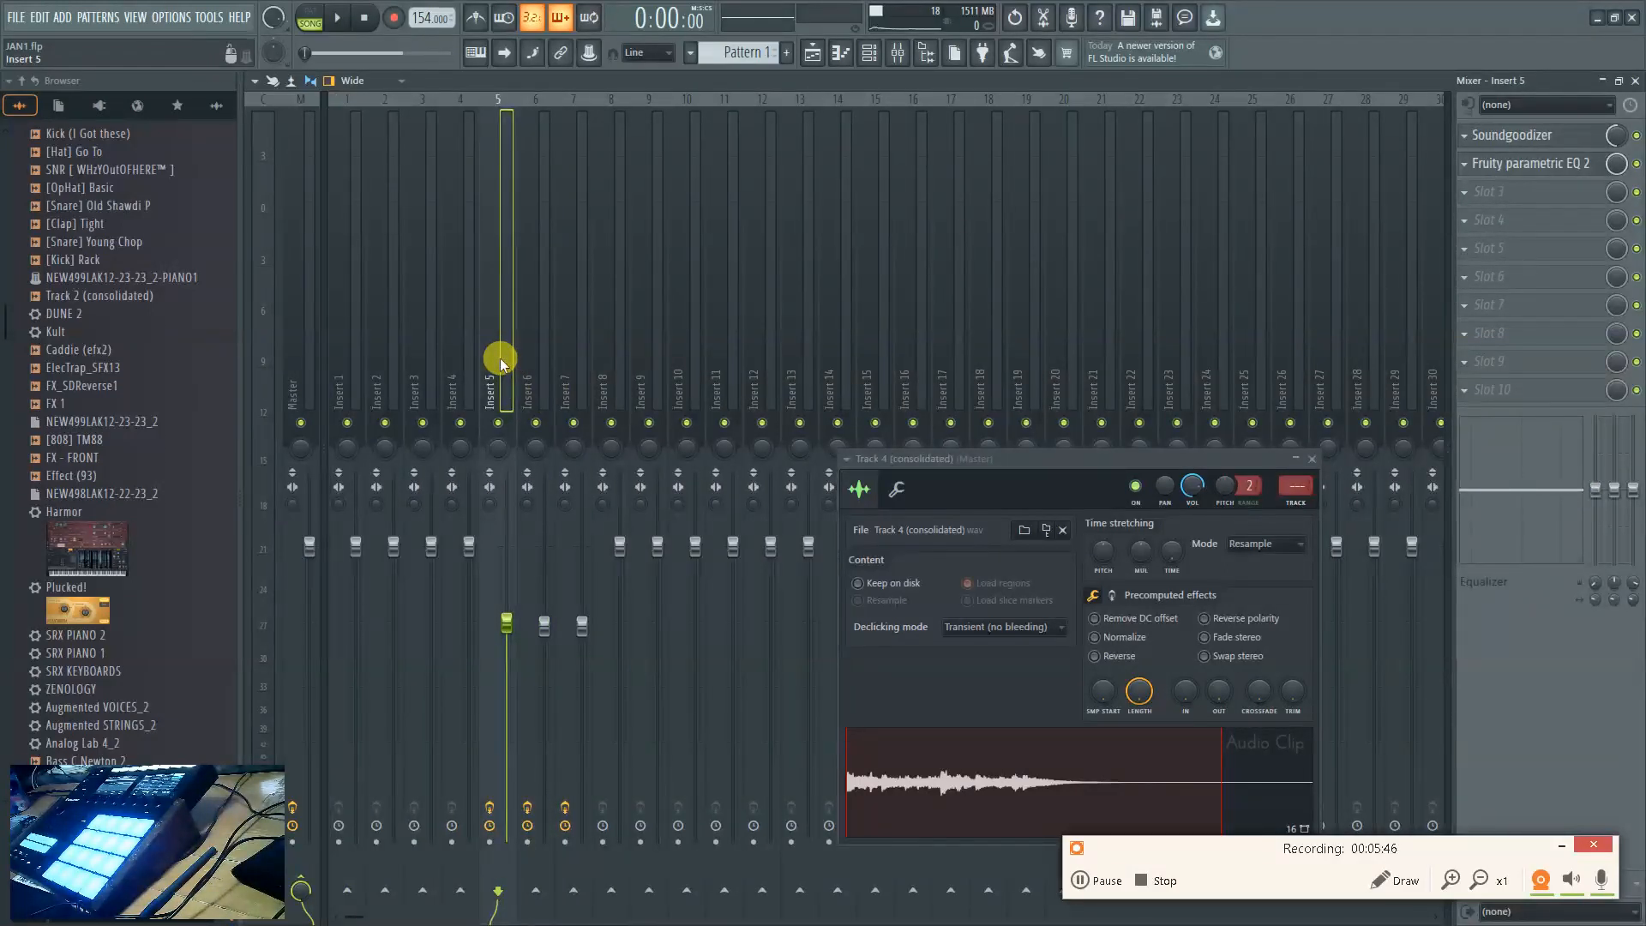
click(527, 359)
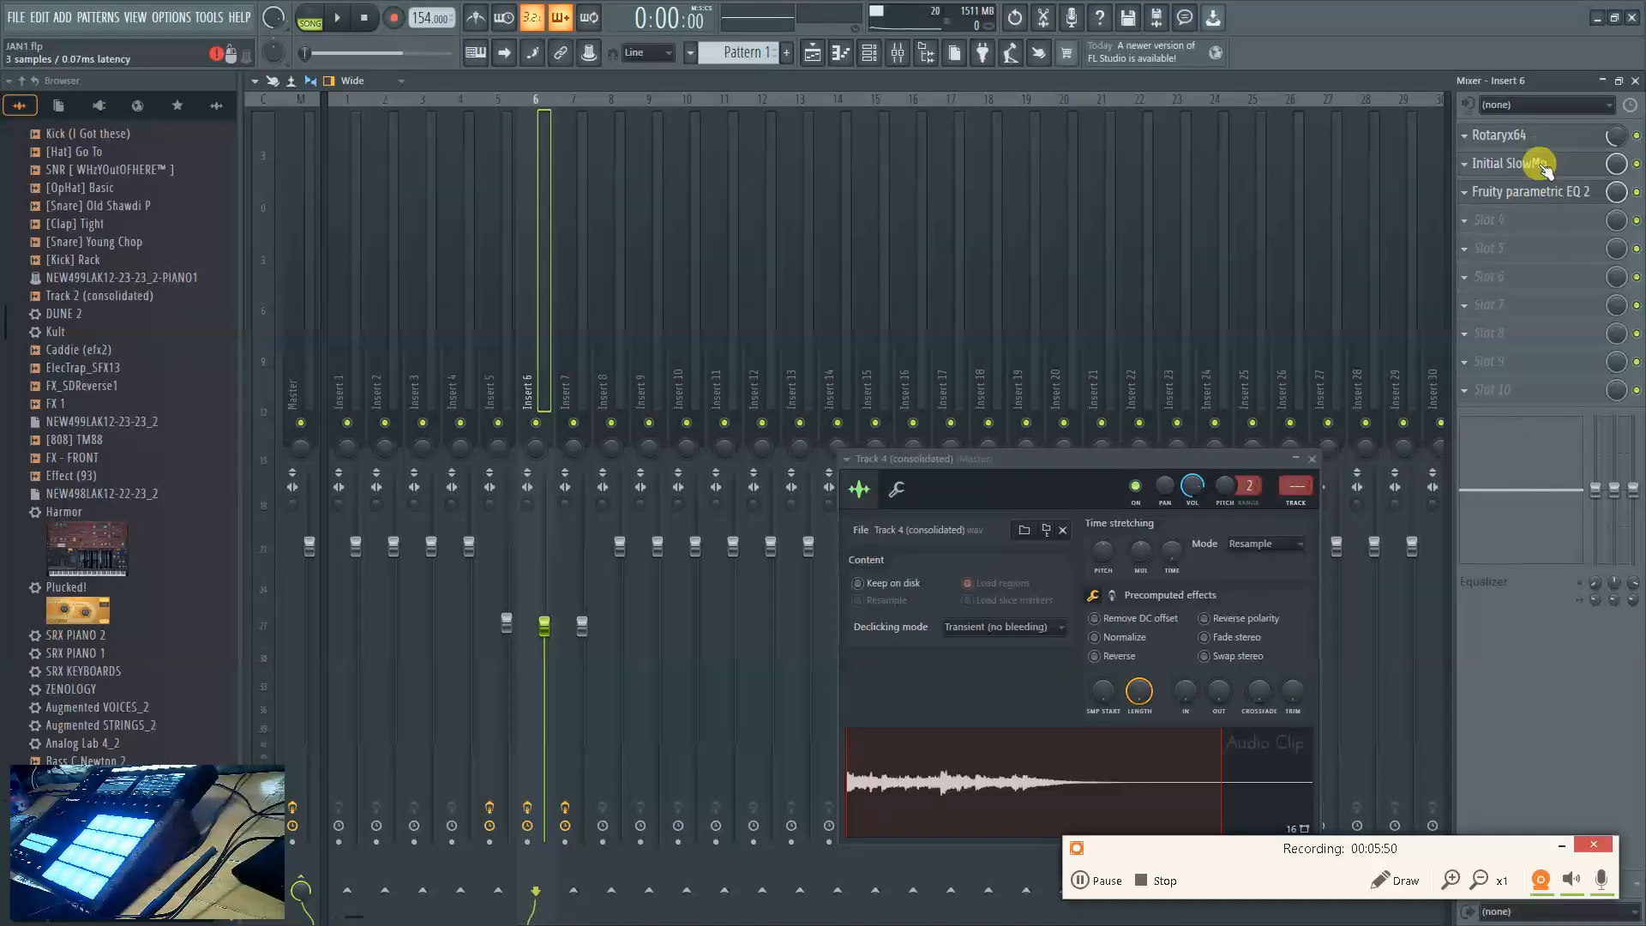
click(571, 330)
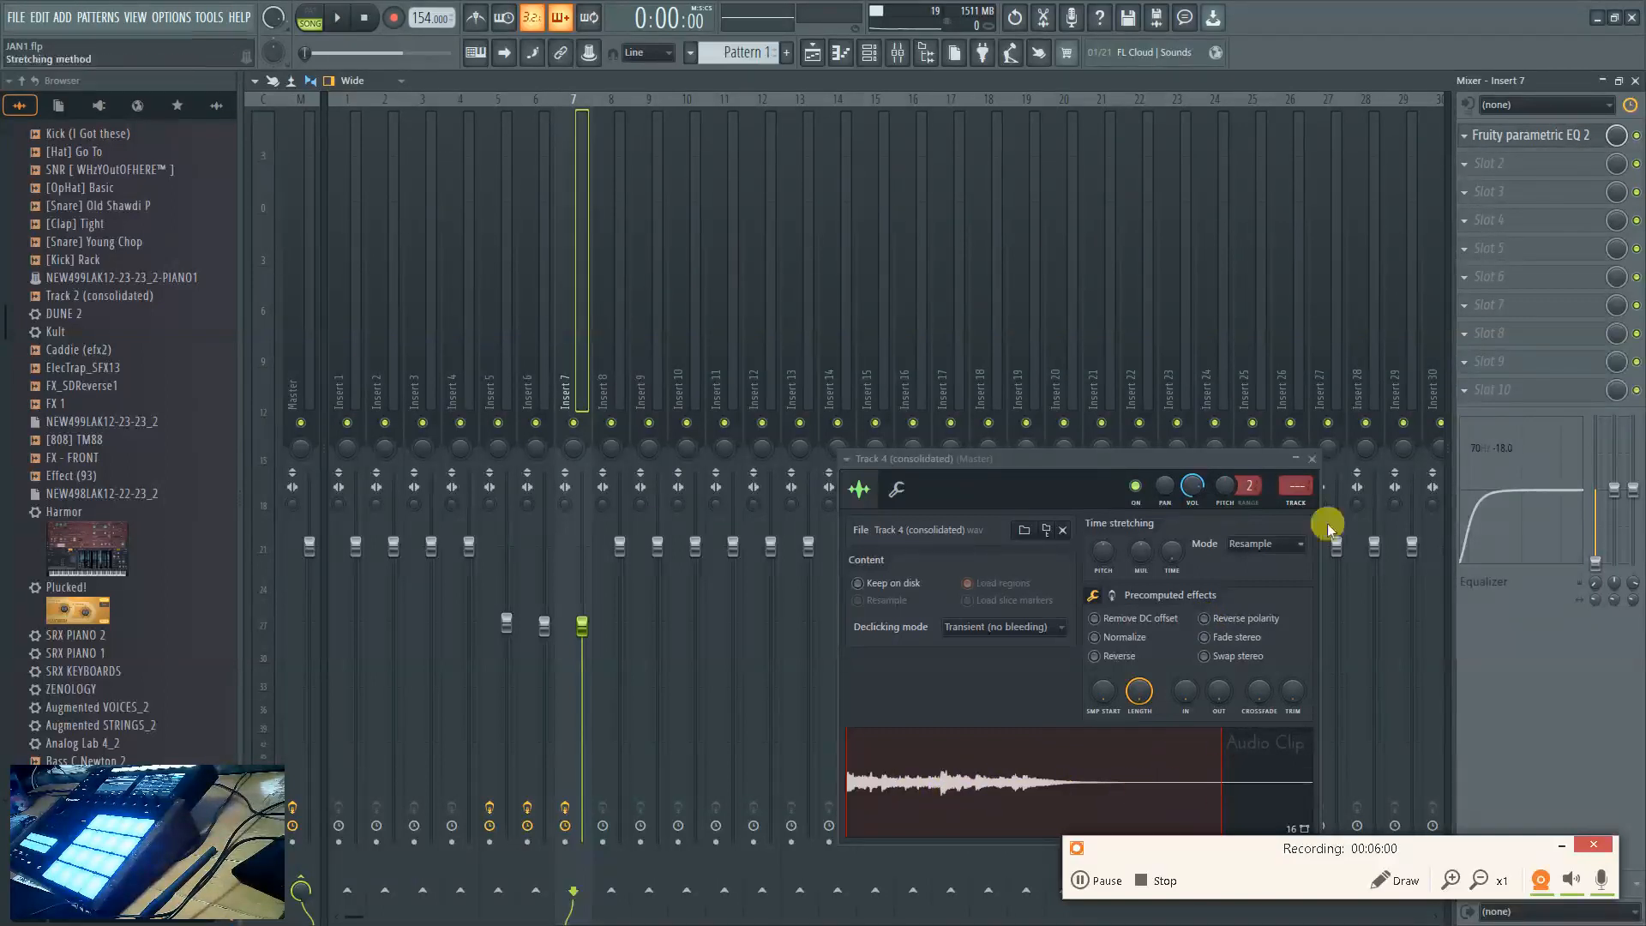
click(1312, 459)
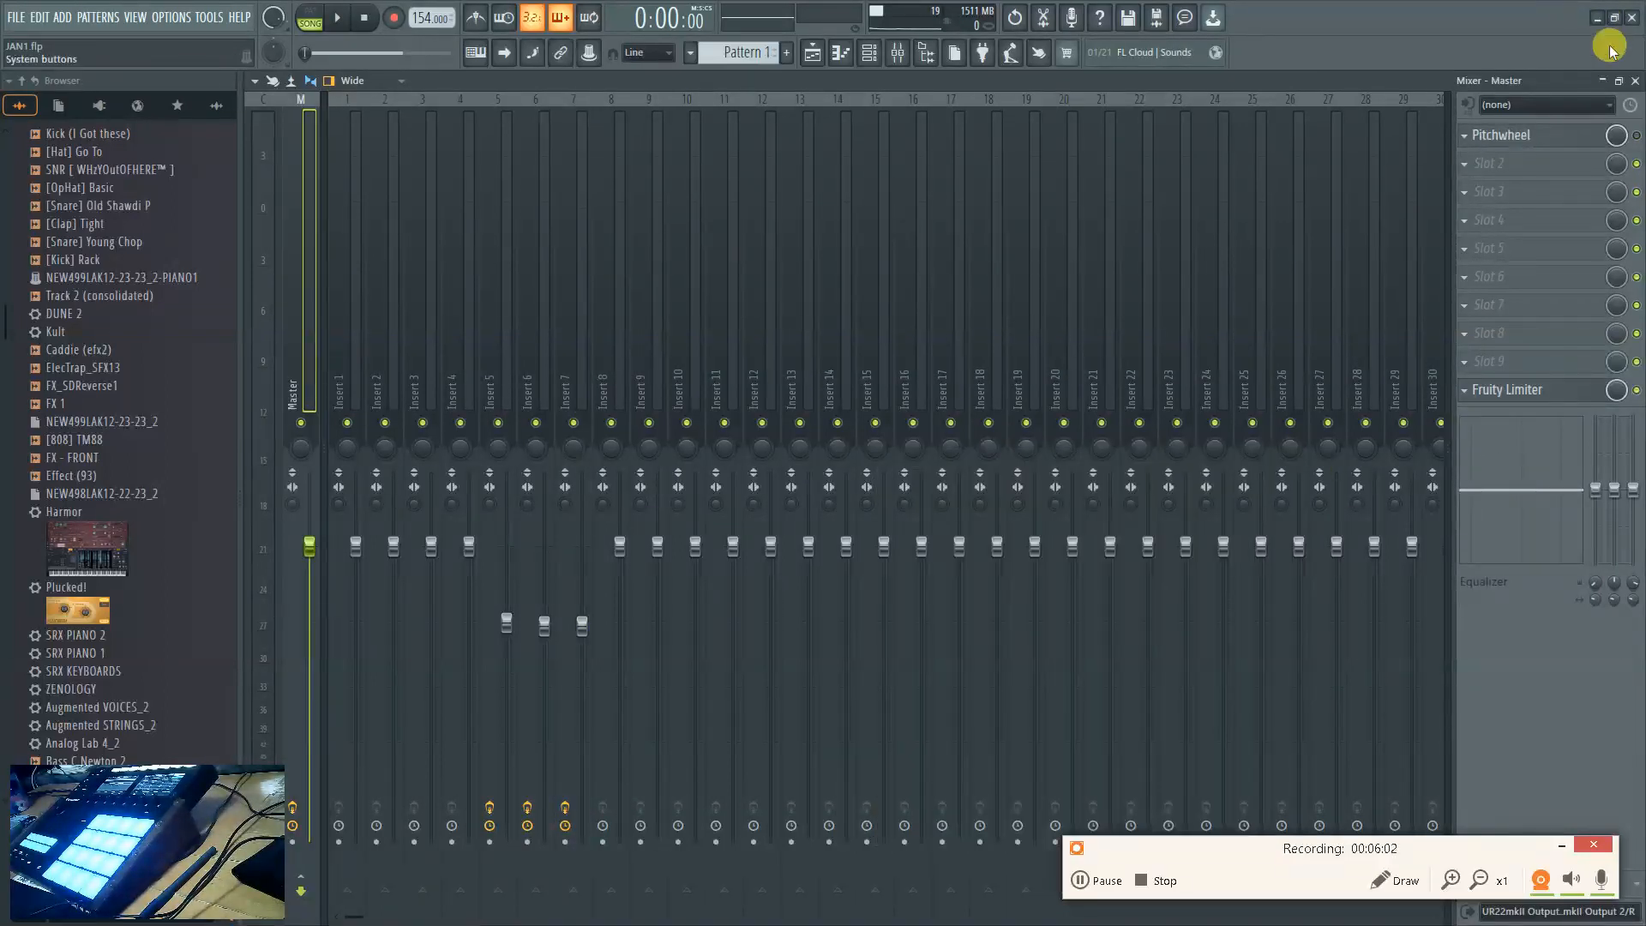
click(1638, 80)
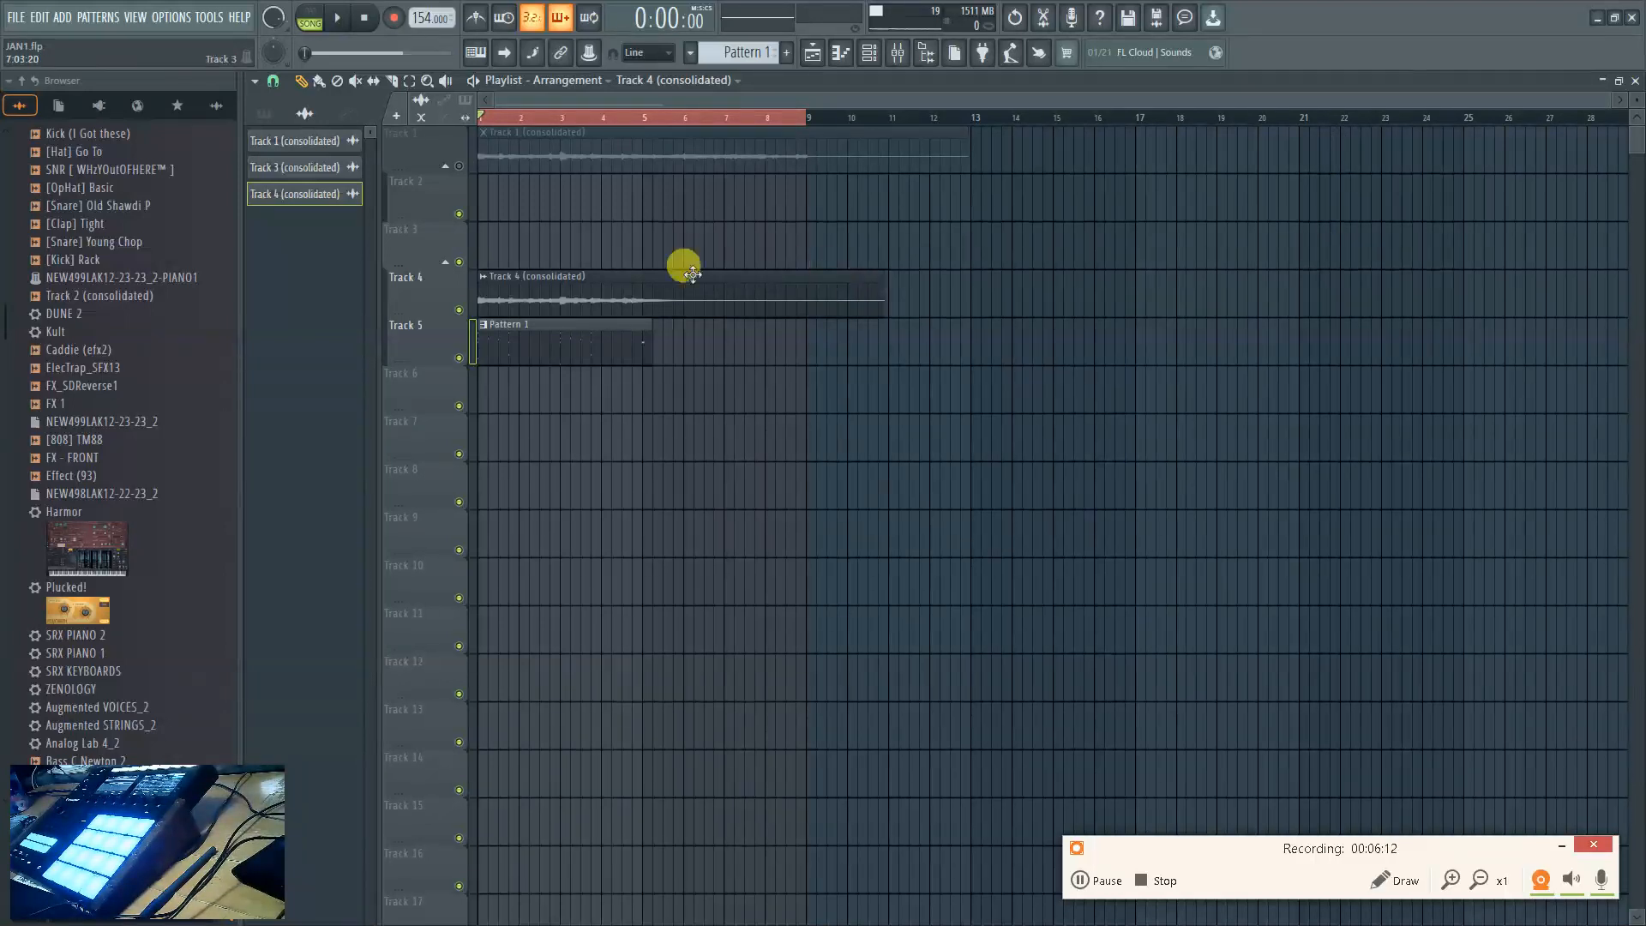
Open the recent project NEW501LAK1-26-24_2.flp without saving the changes to JAN1.flp
click(813, 53)
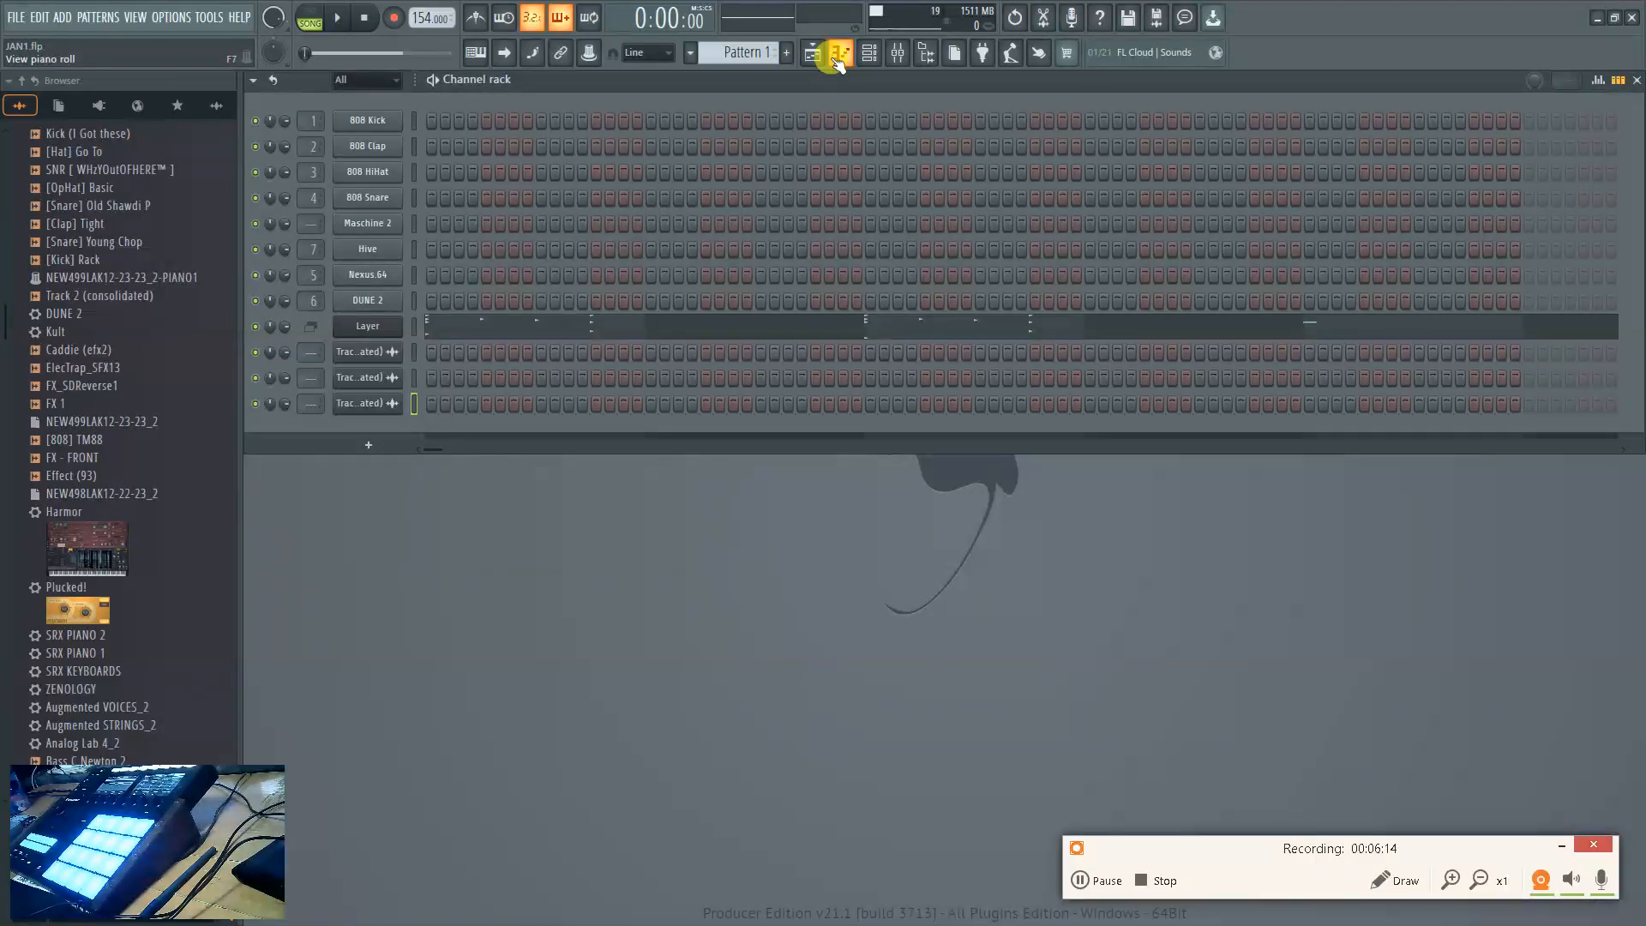
click(416, 406)
click(18, 17)
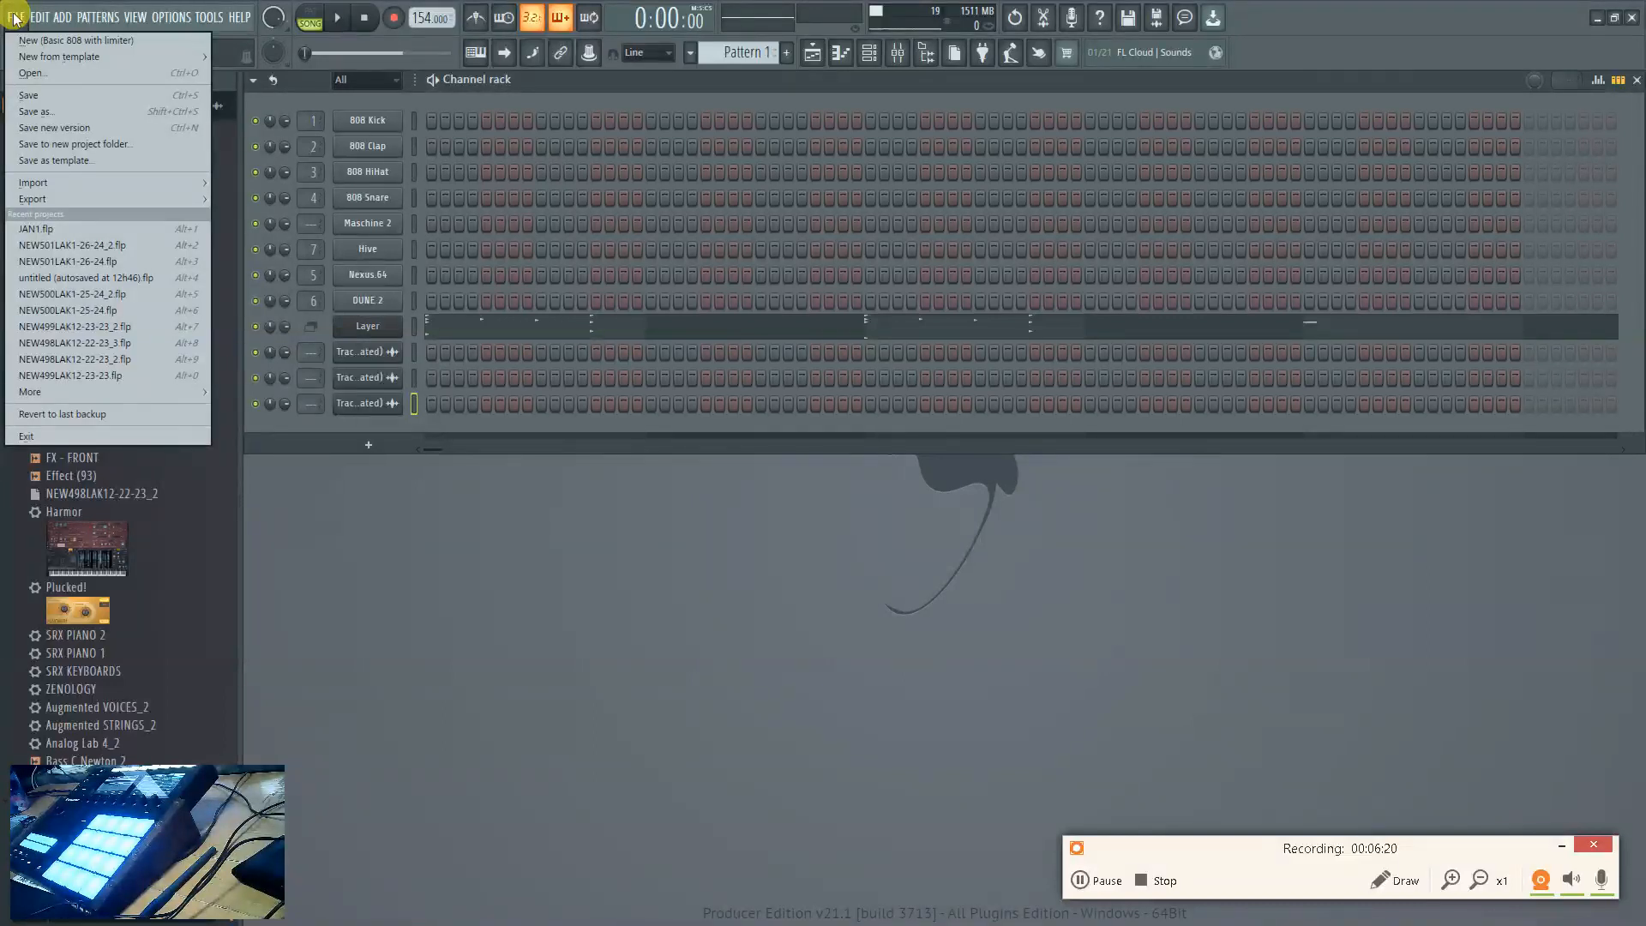
click(89, 248)
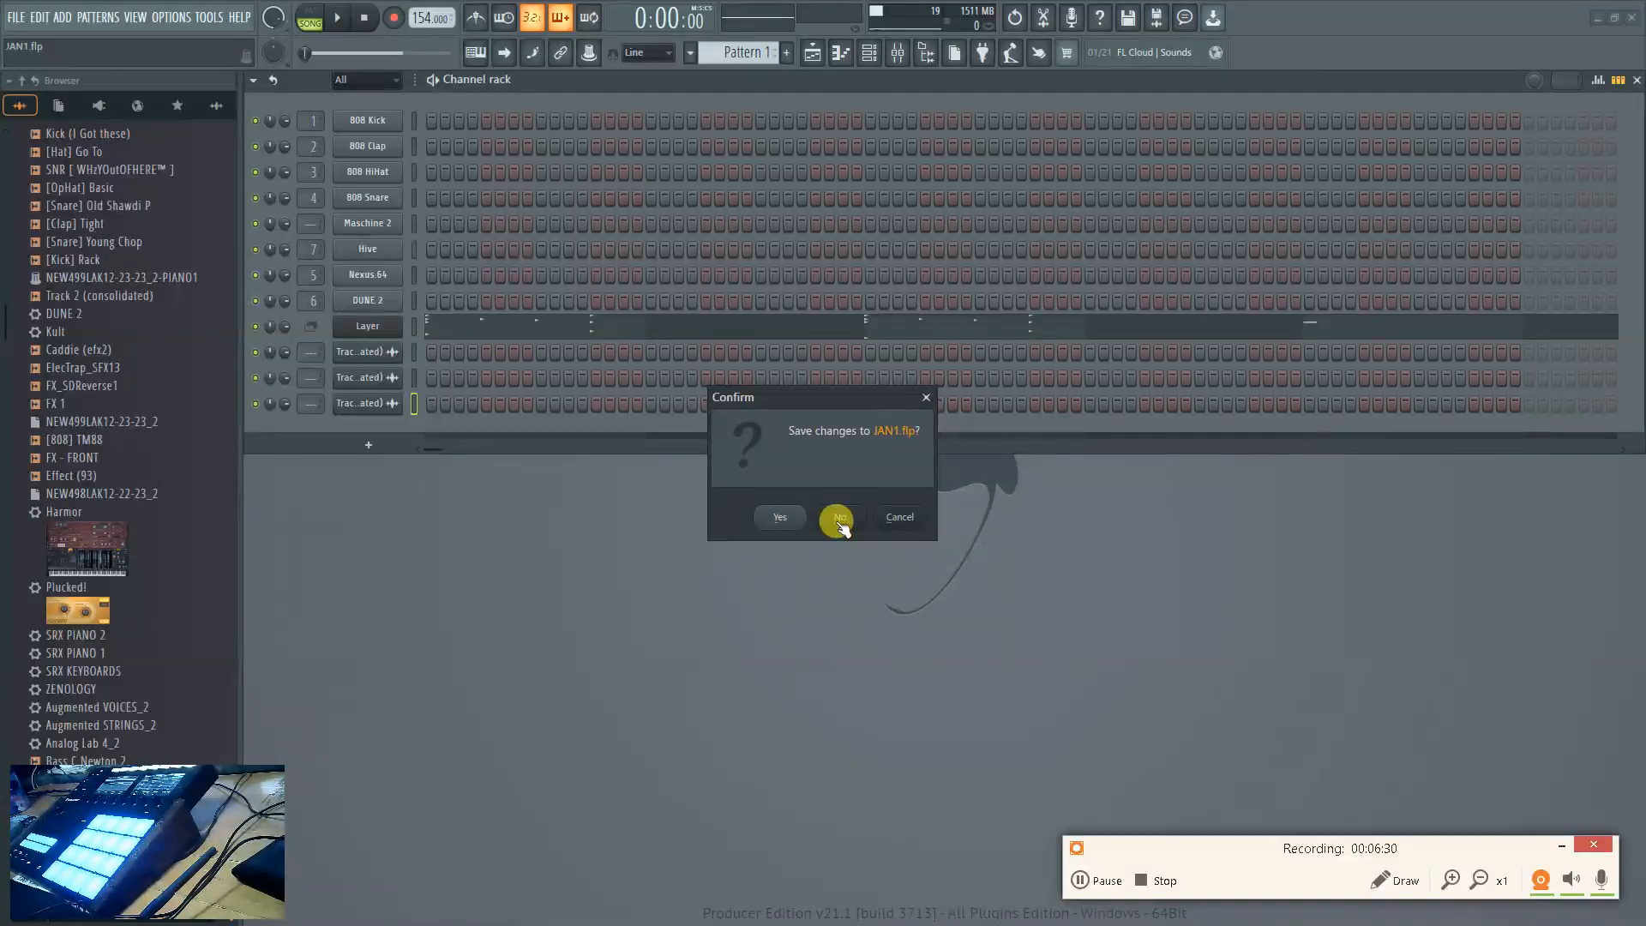
click(839, 518)
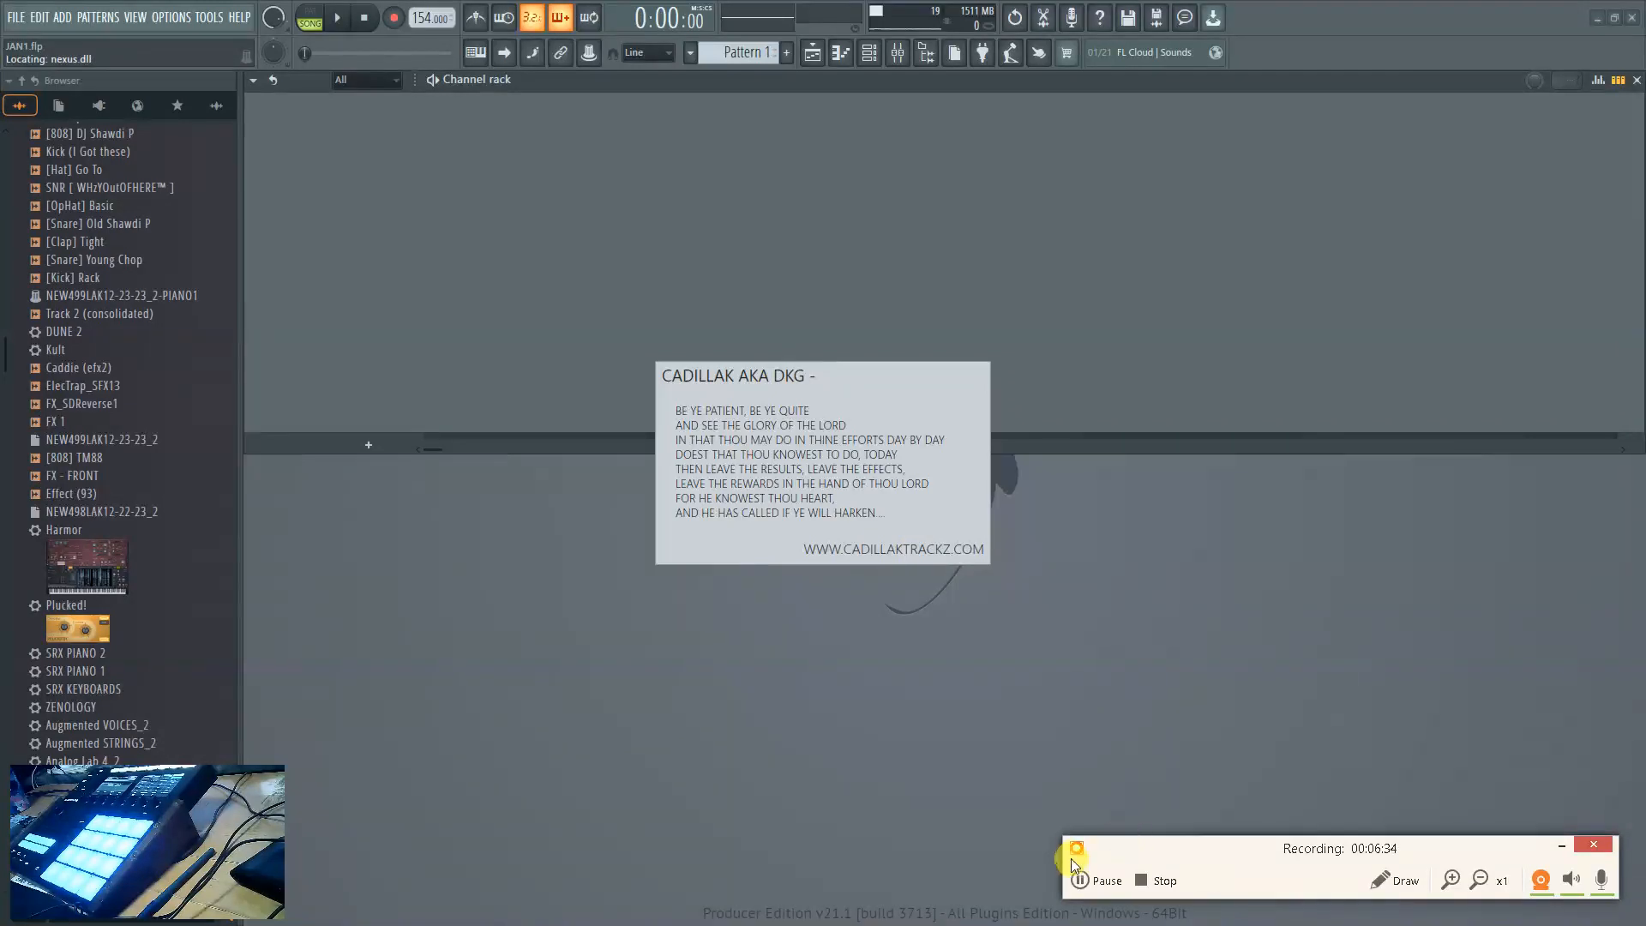
click(1081, 881)
click(1080, 878)
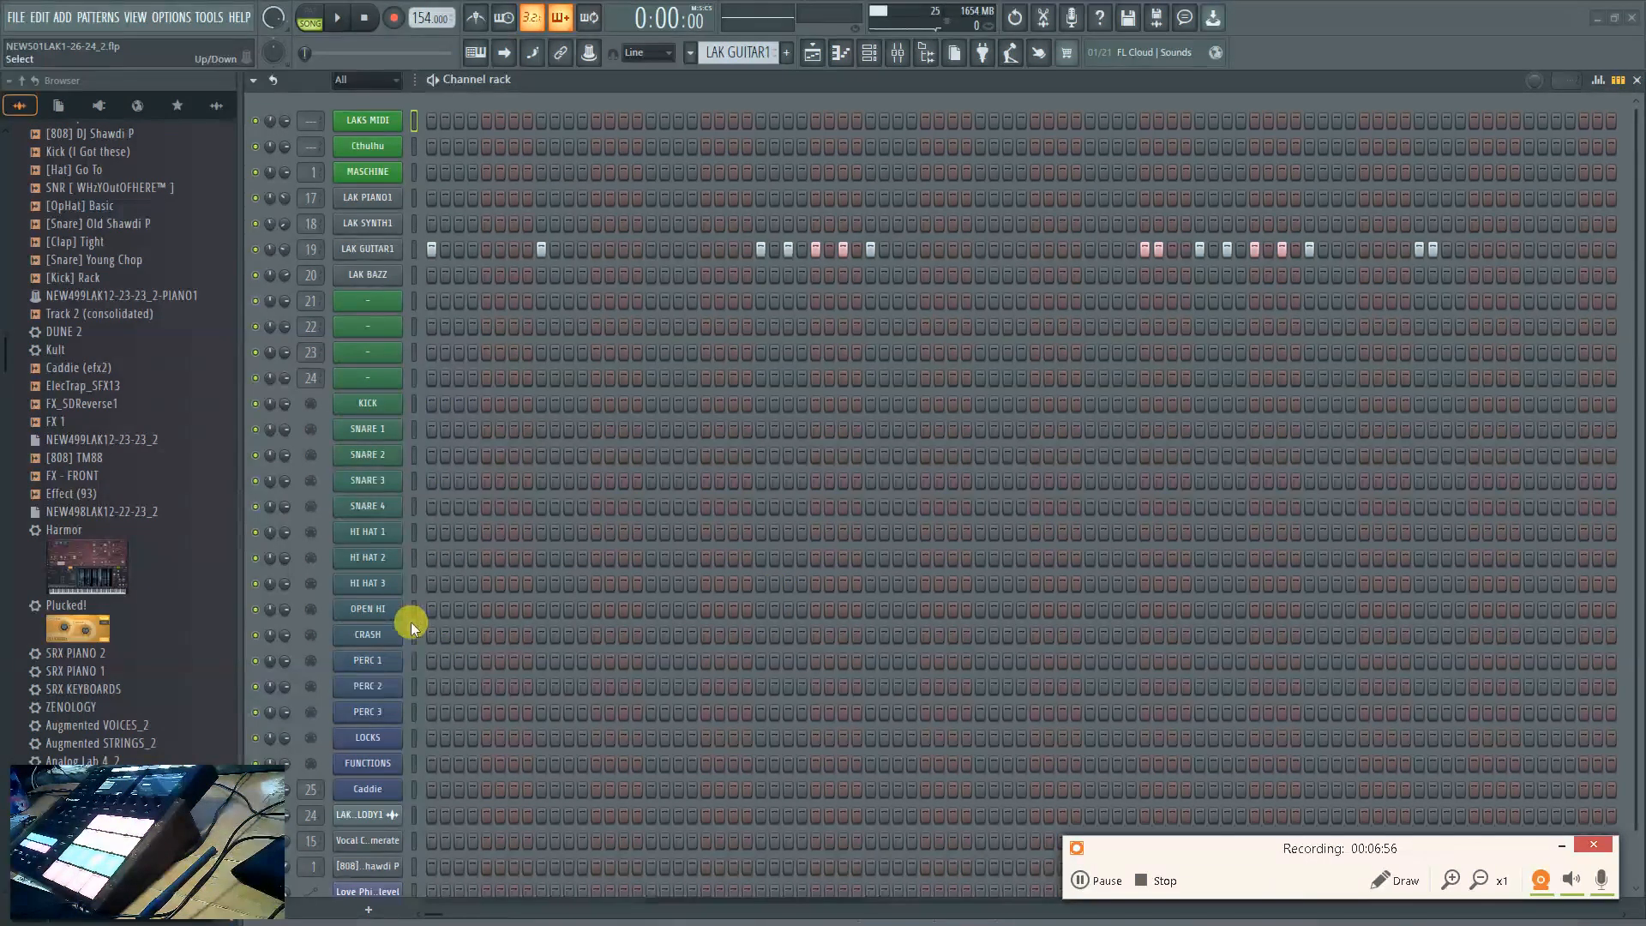
Open the LAK MELODY1 clip settings, solo its mixer track and play the song to audition the melody
click(371, 818)
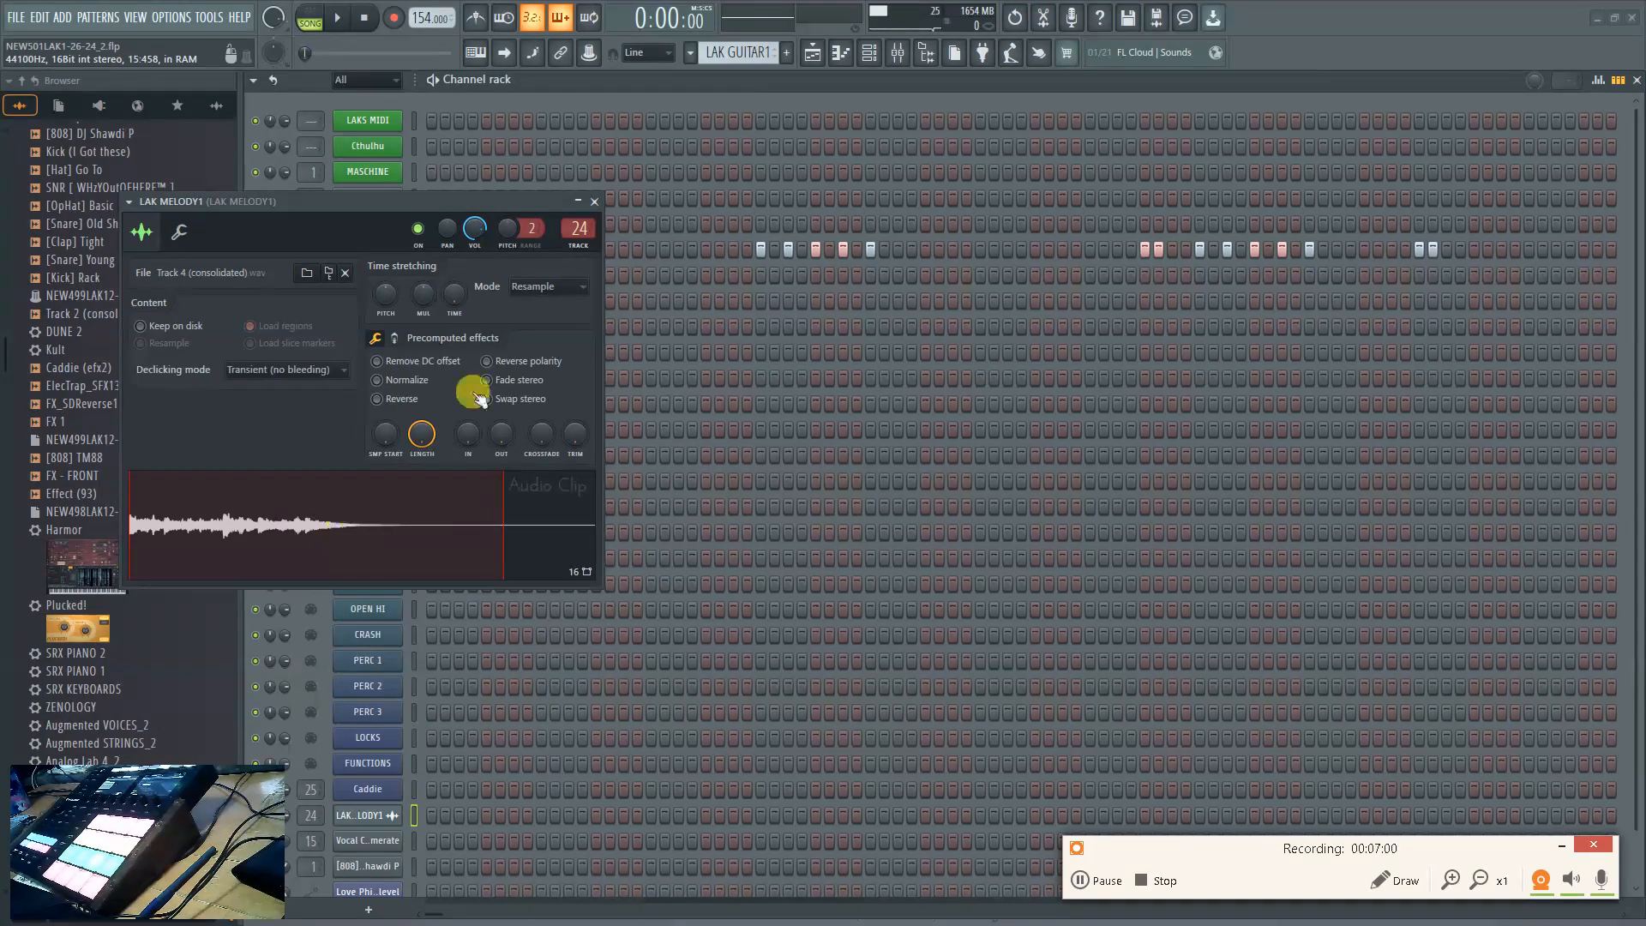
click(898, 52)
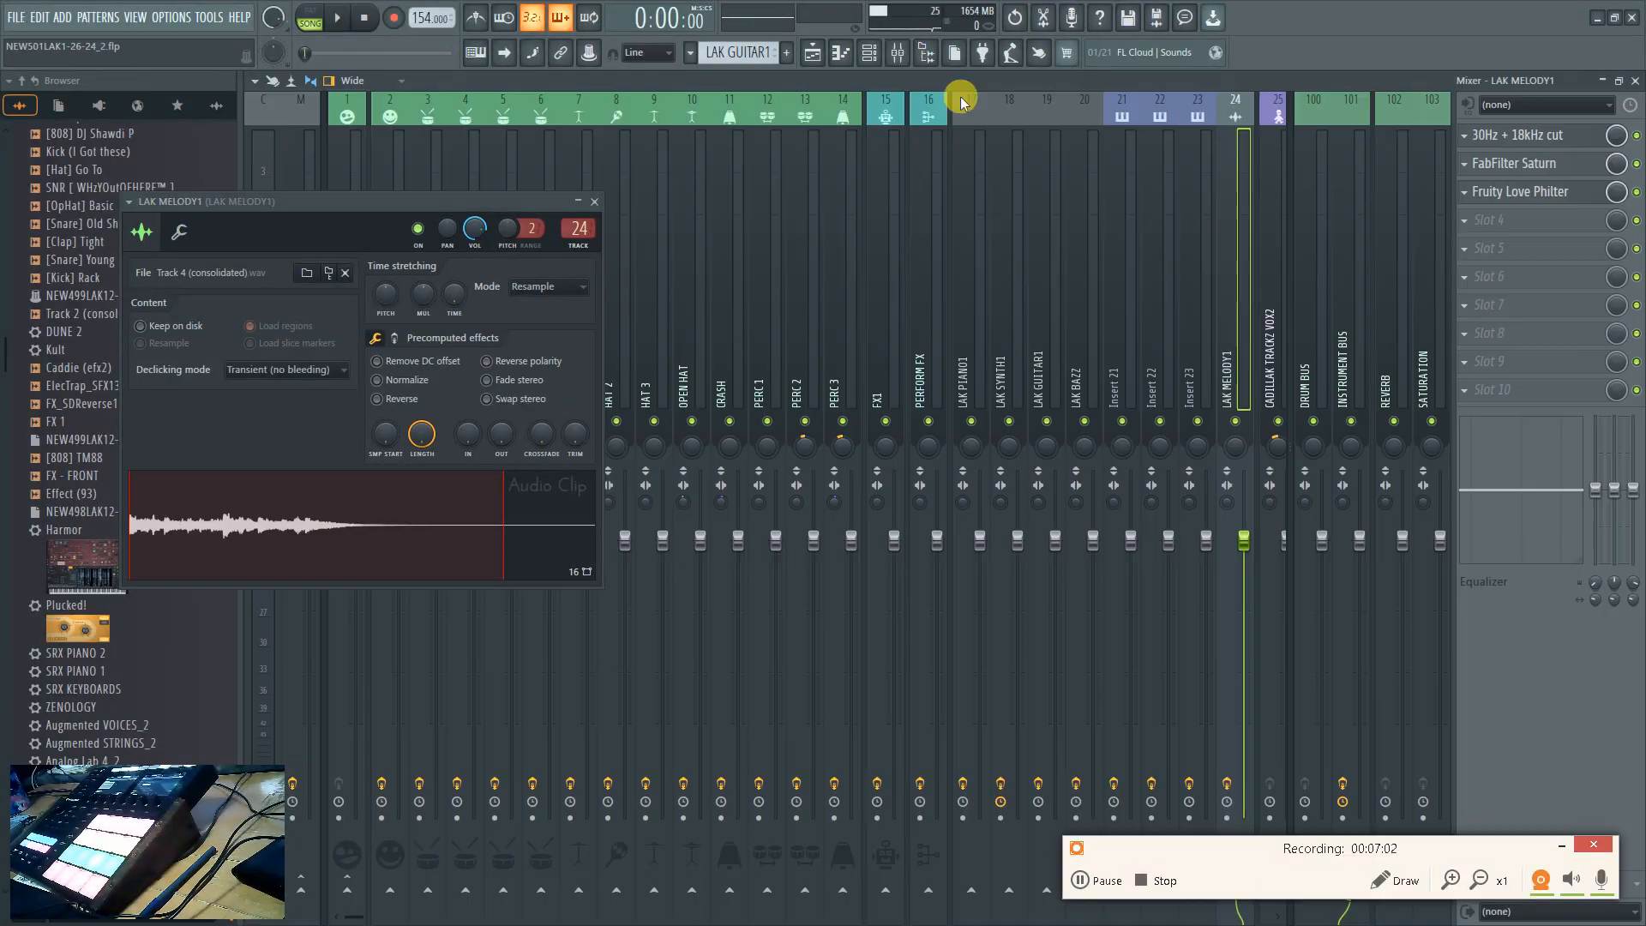
right_click(1235, 420)
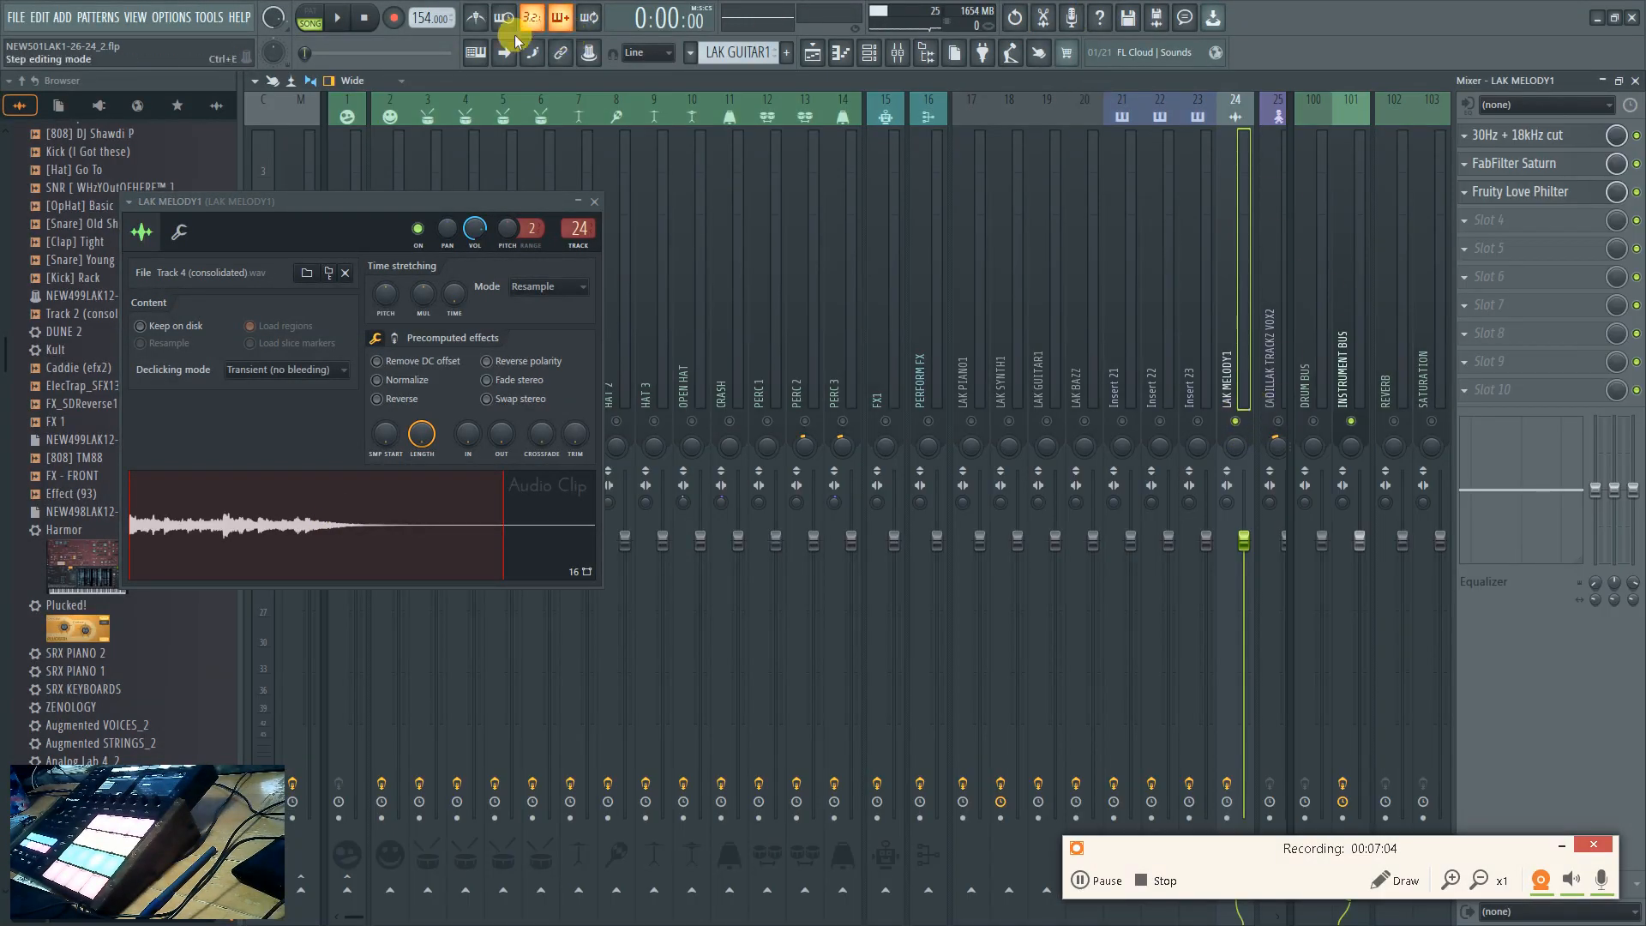
click(354, 19)
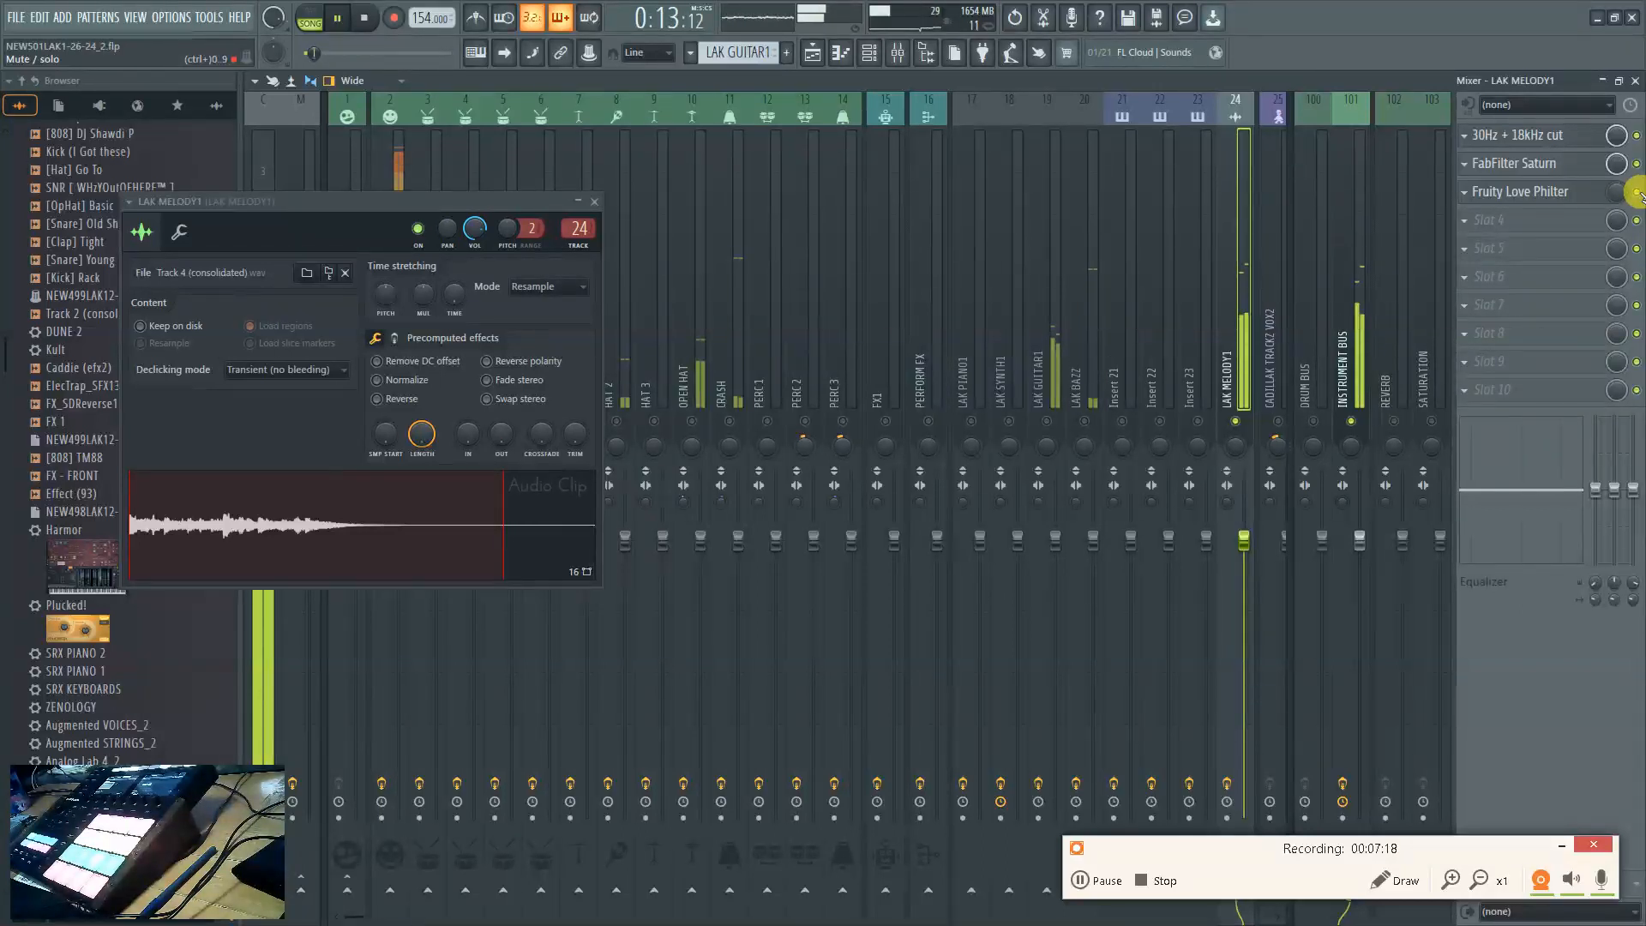
click(378, 19)
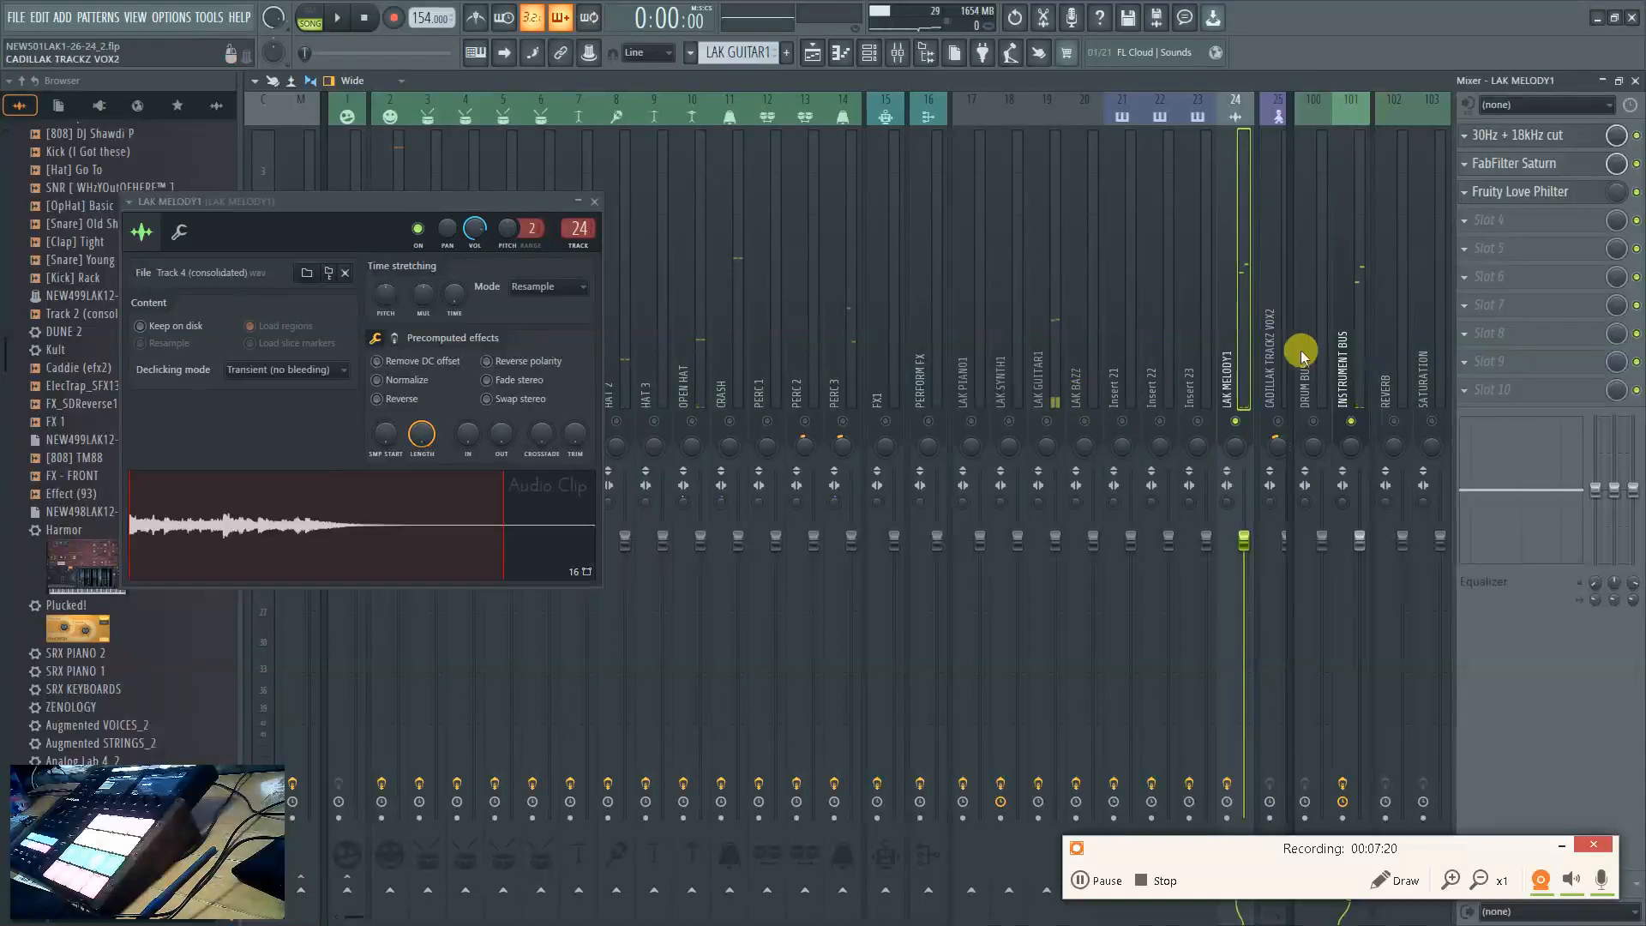
Check the Pitchwheel effect on the INSTRUMENT BUS mixer track, and close it and the LAK MELODY1 clip settings
click(1350, 321)
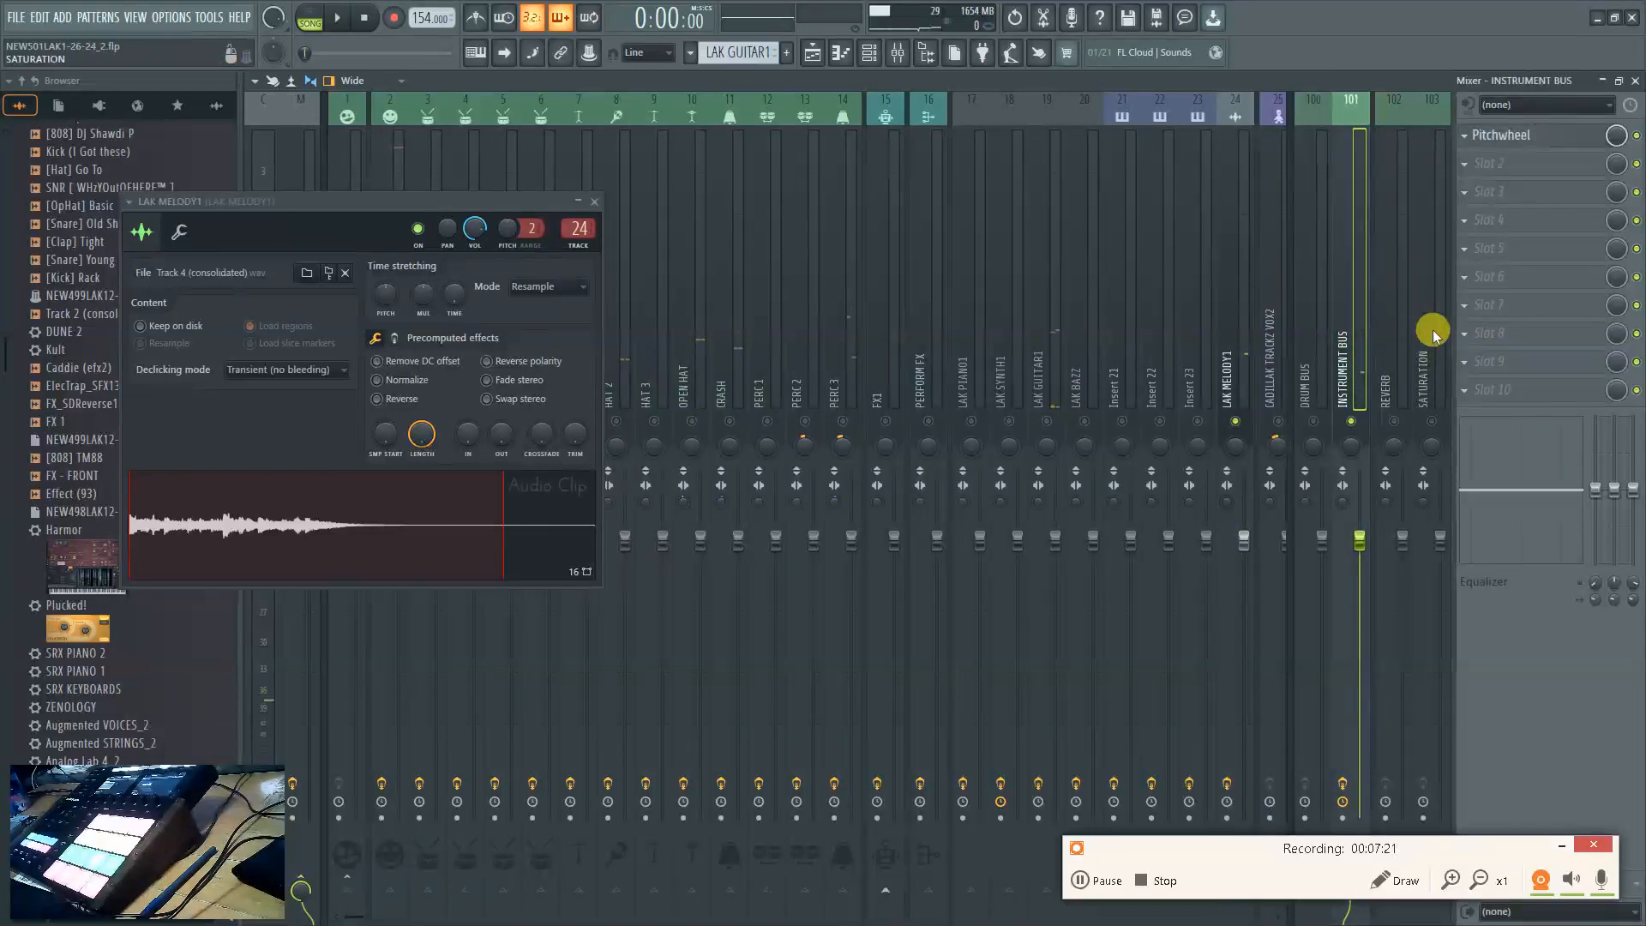
click(1580, 130)
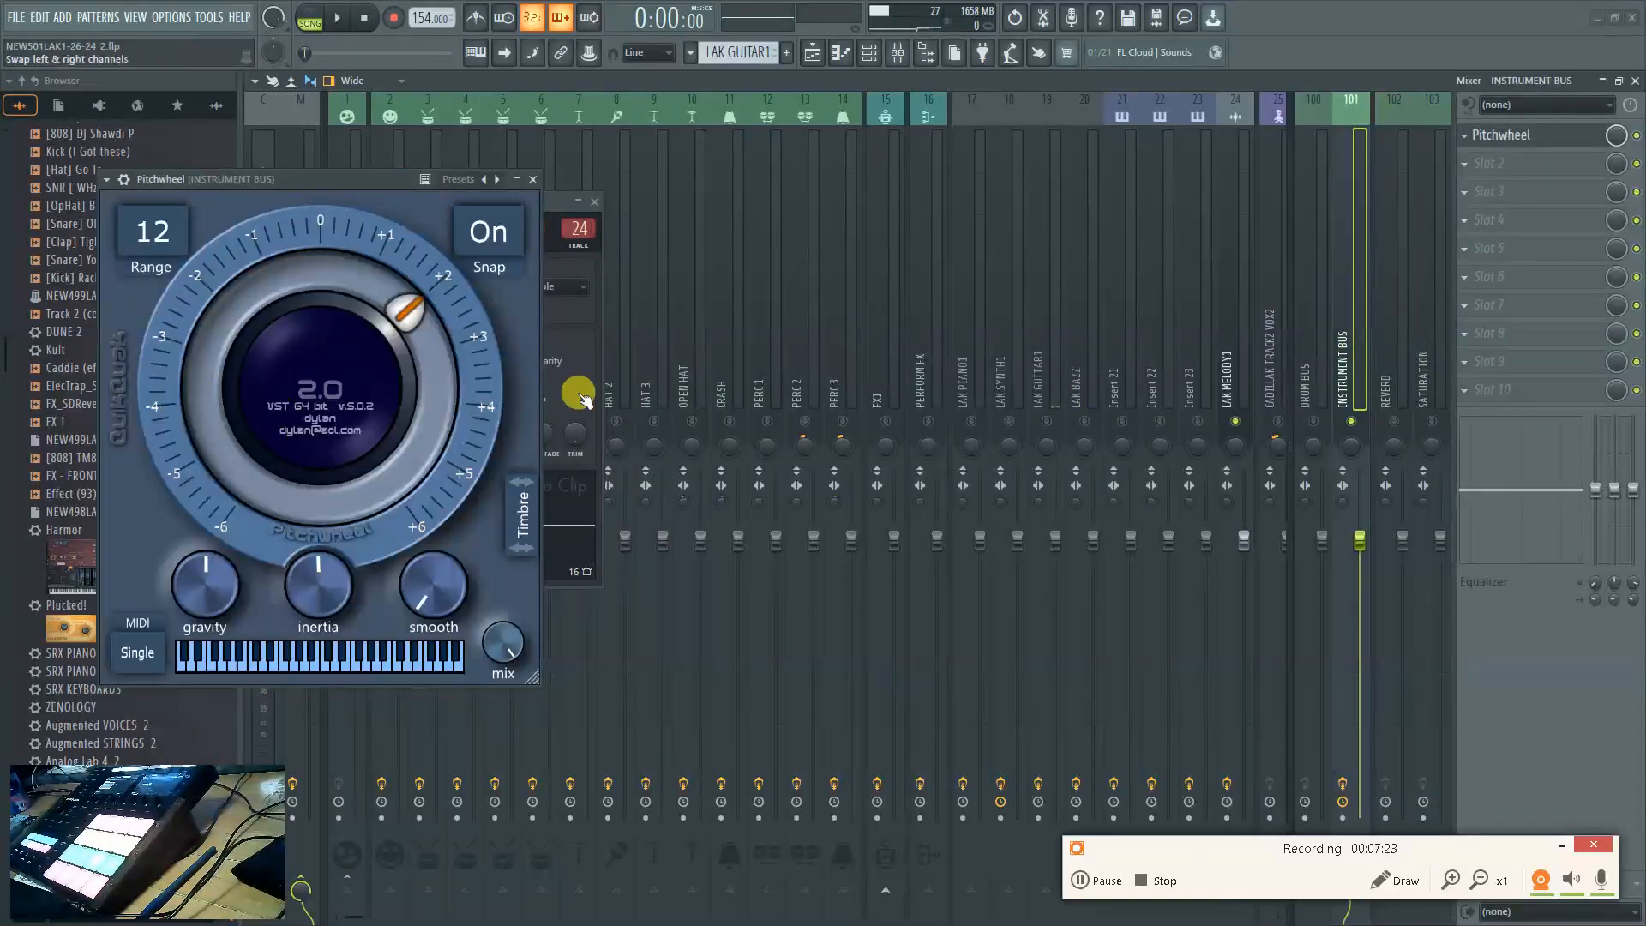
click(533, 179)
click(593, 201)
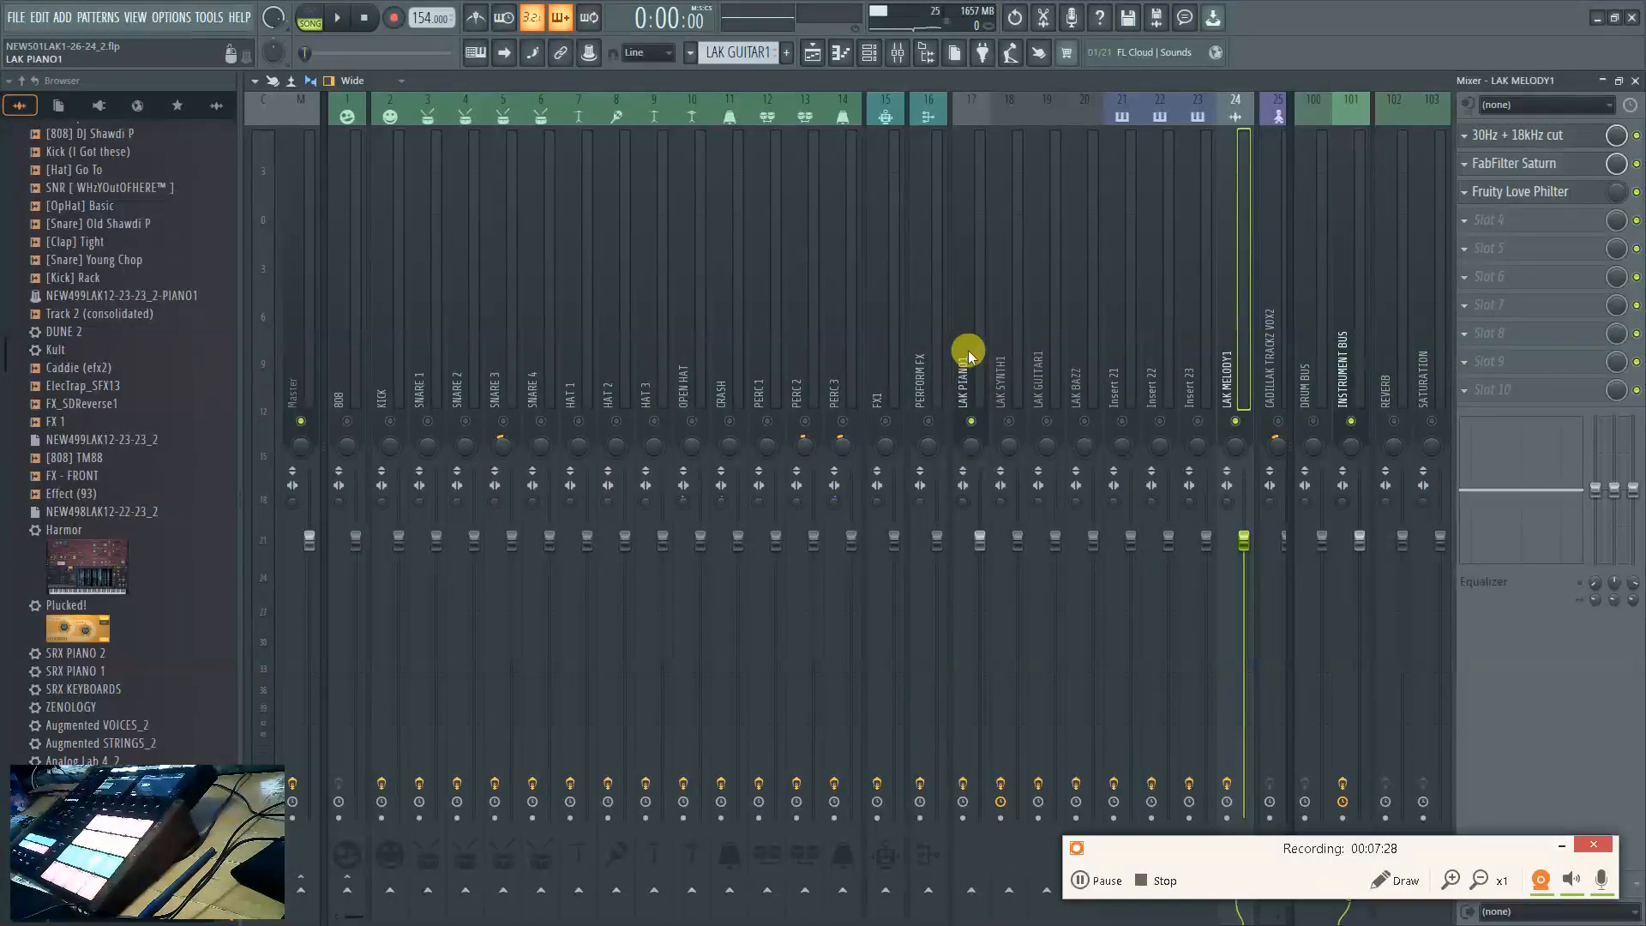
Return to the channel rack, check the LAK PIANO1 channel's Nexus preset and close the plugin window
key(F9)
key(F6)
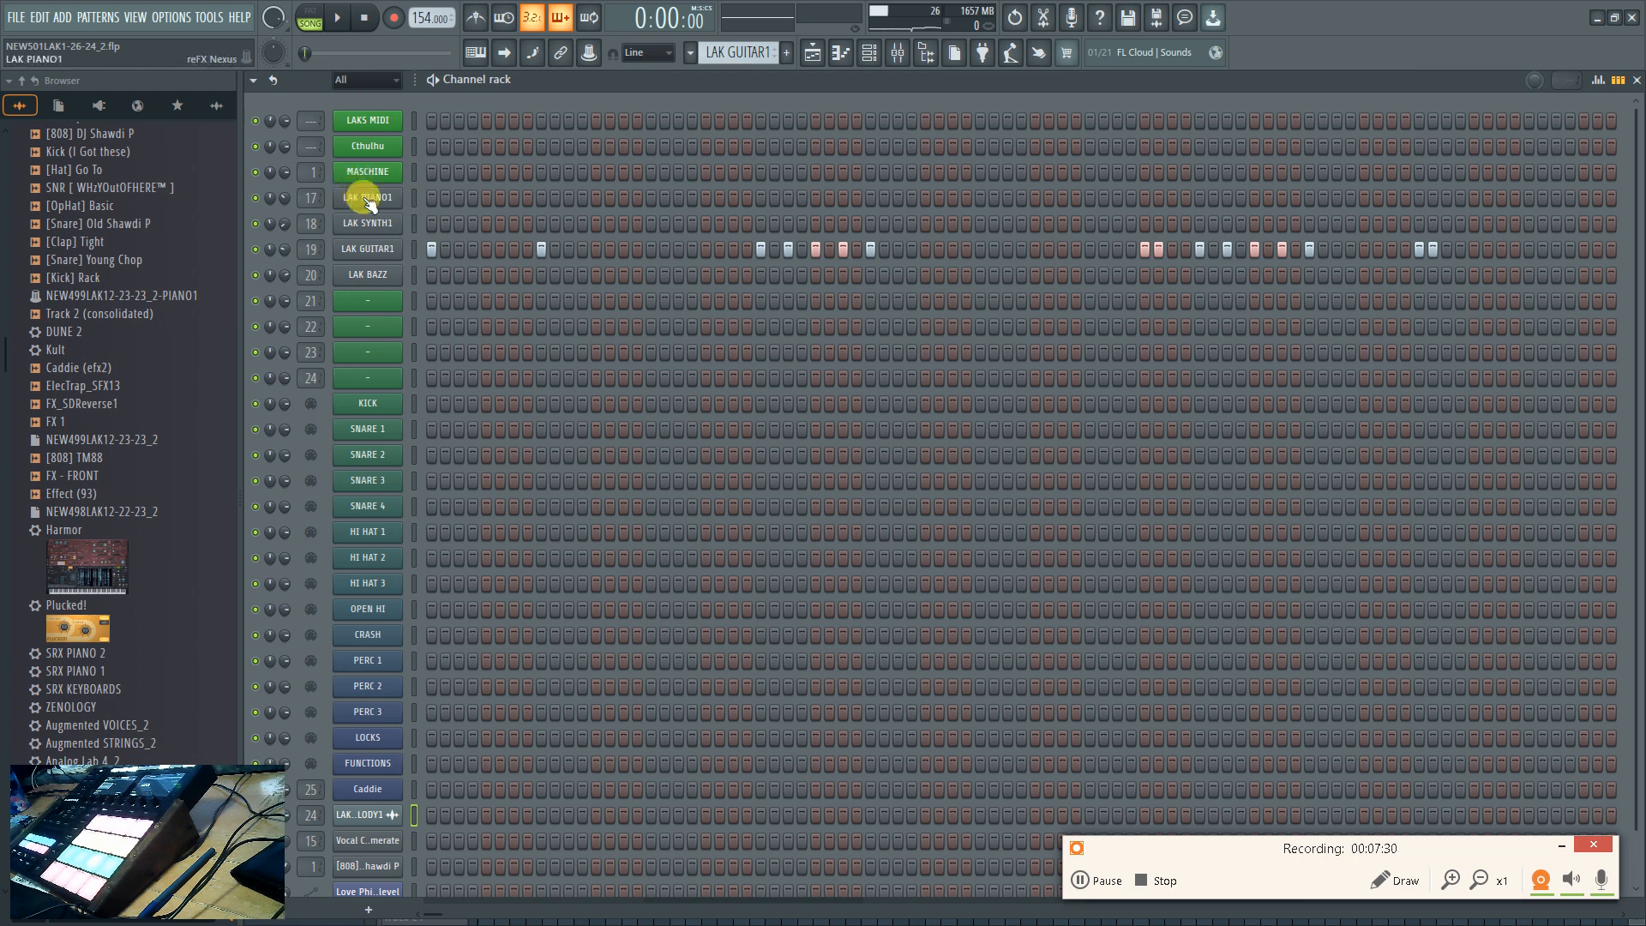
click(369, 199)
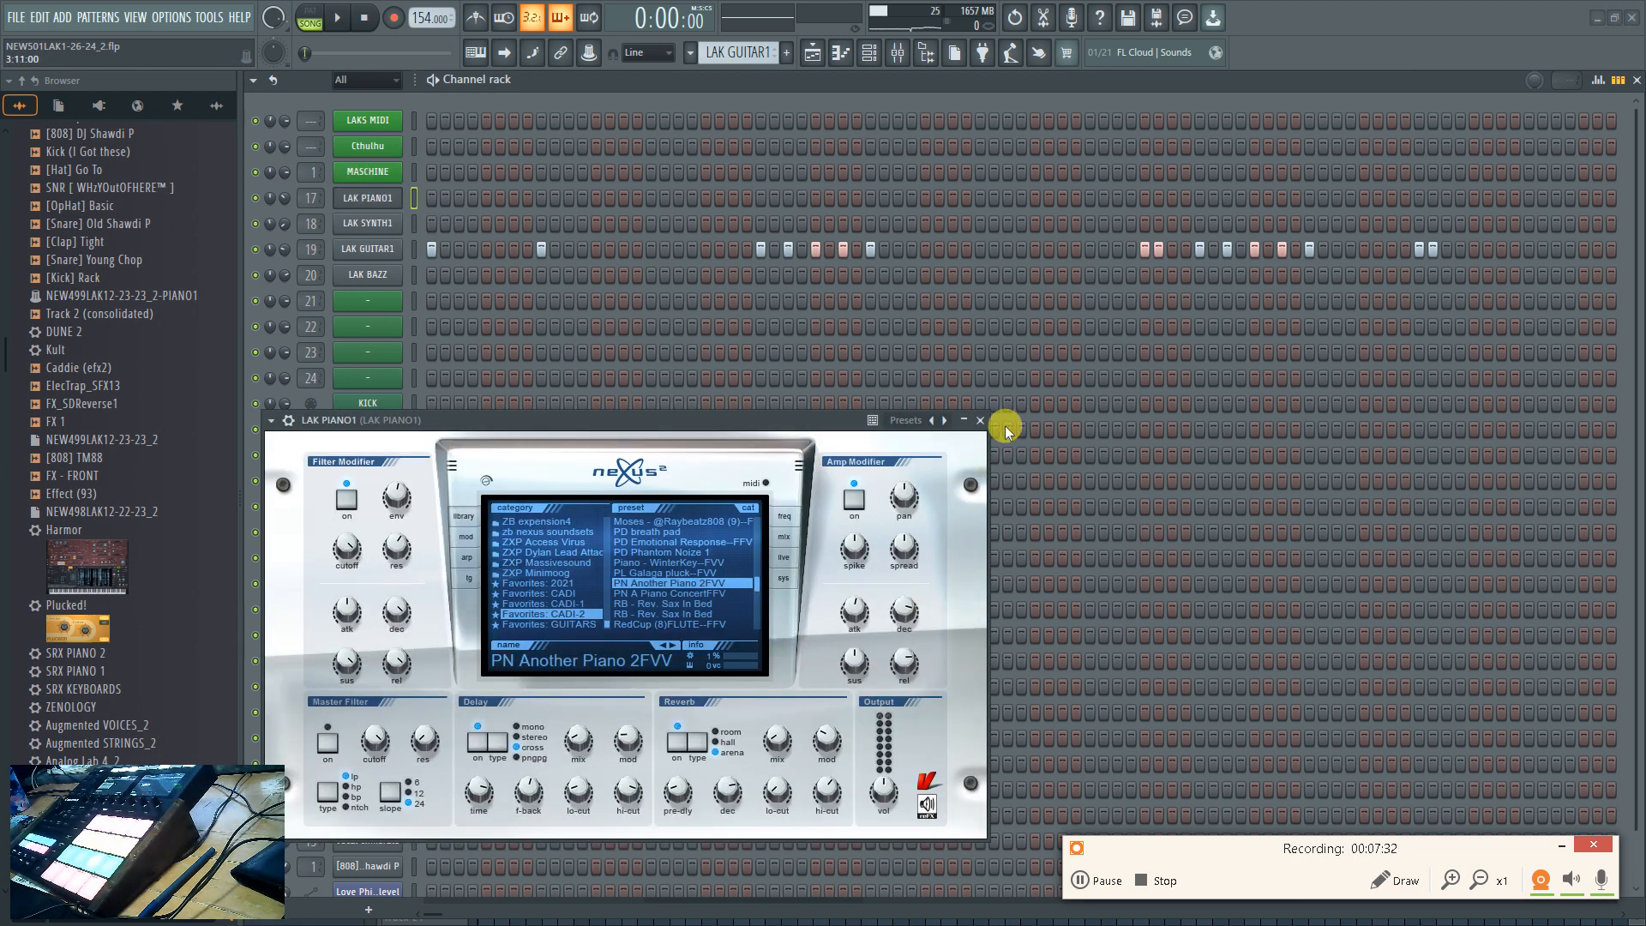
click(980, 421)
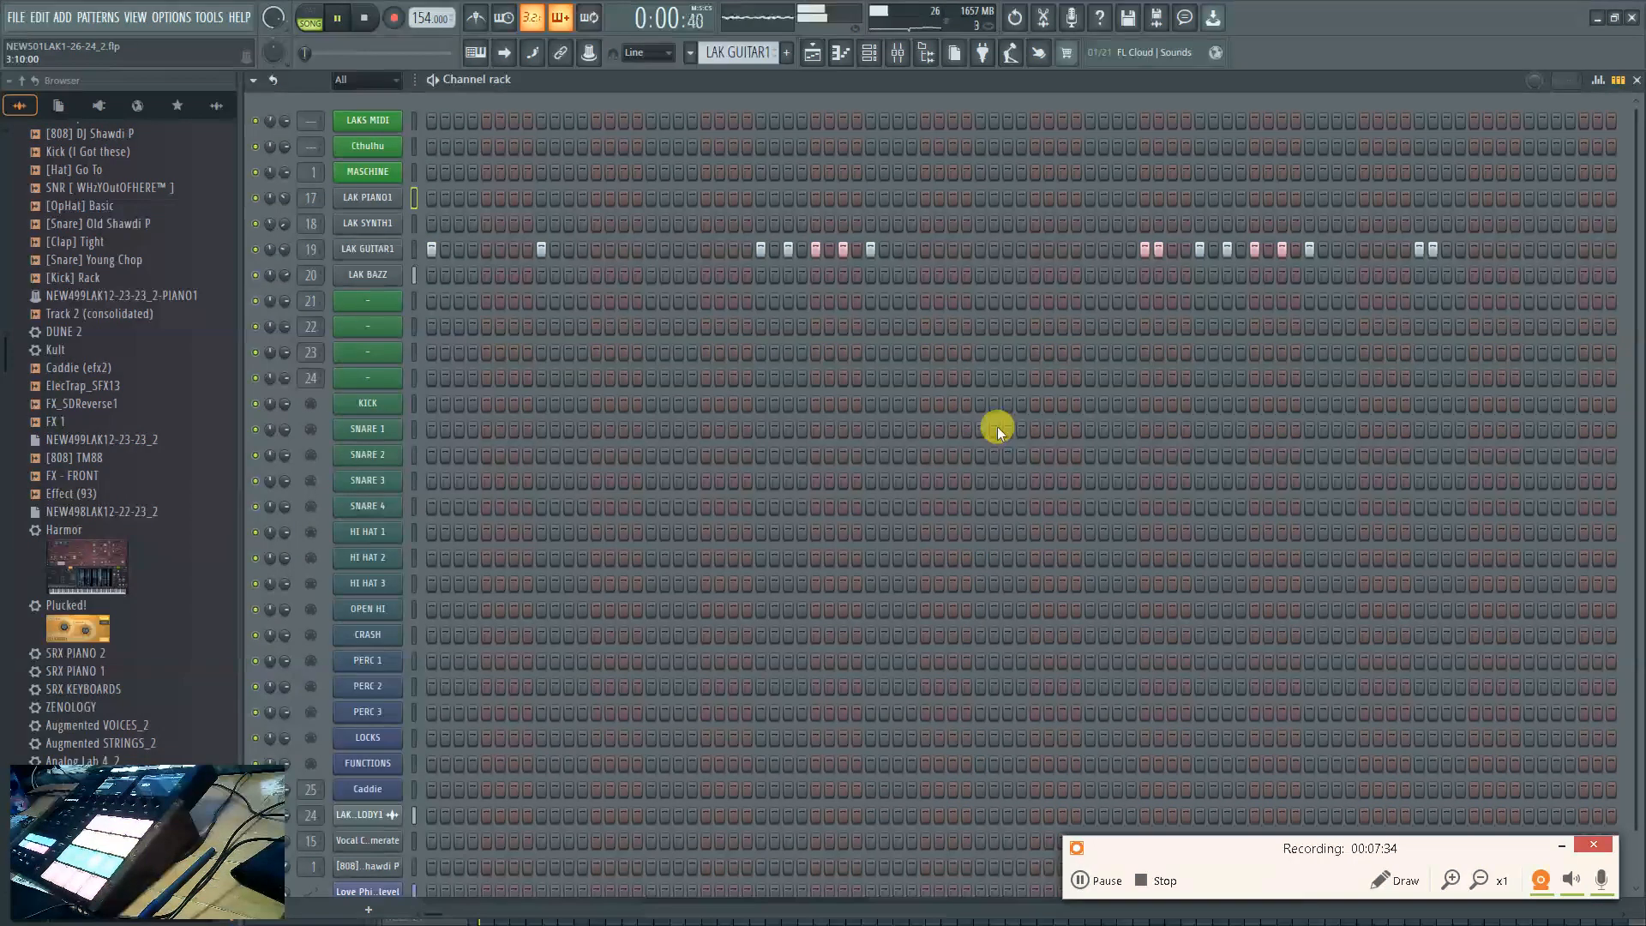
Open the playlist, play the song from bar 9, check the mixer track levels and stop playback
click(812, 52)
key(space)
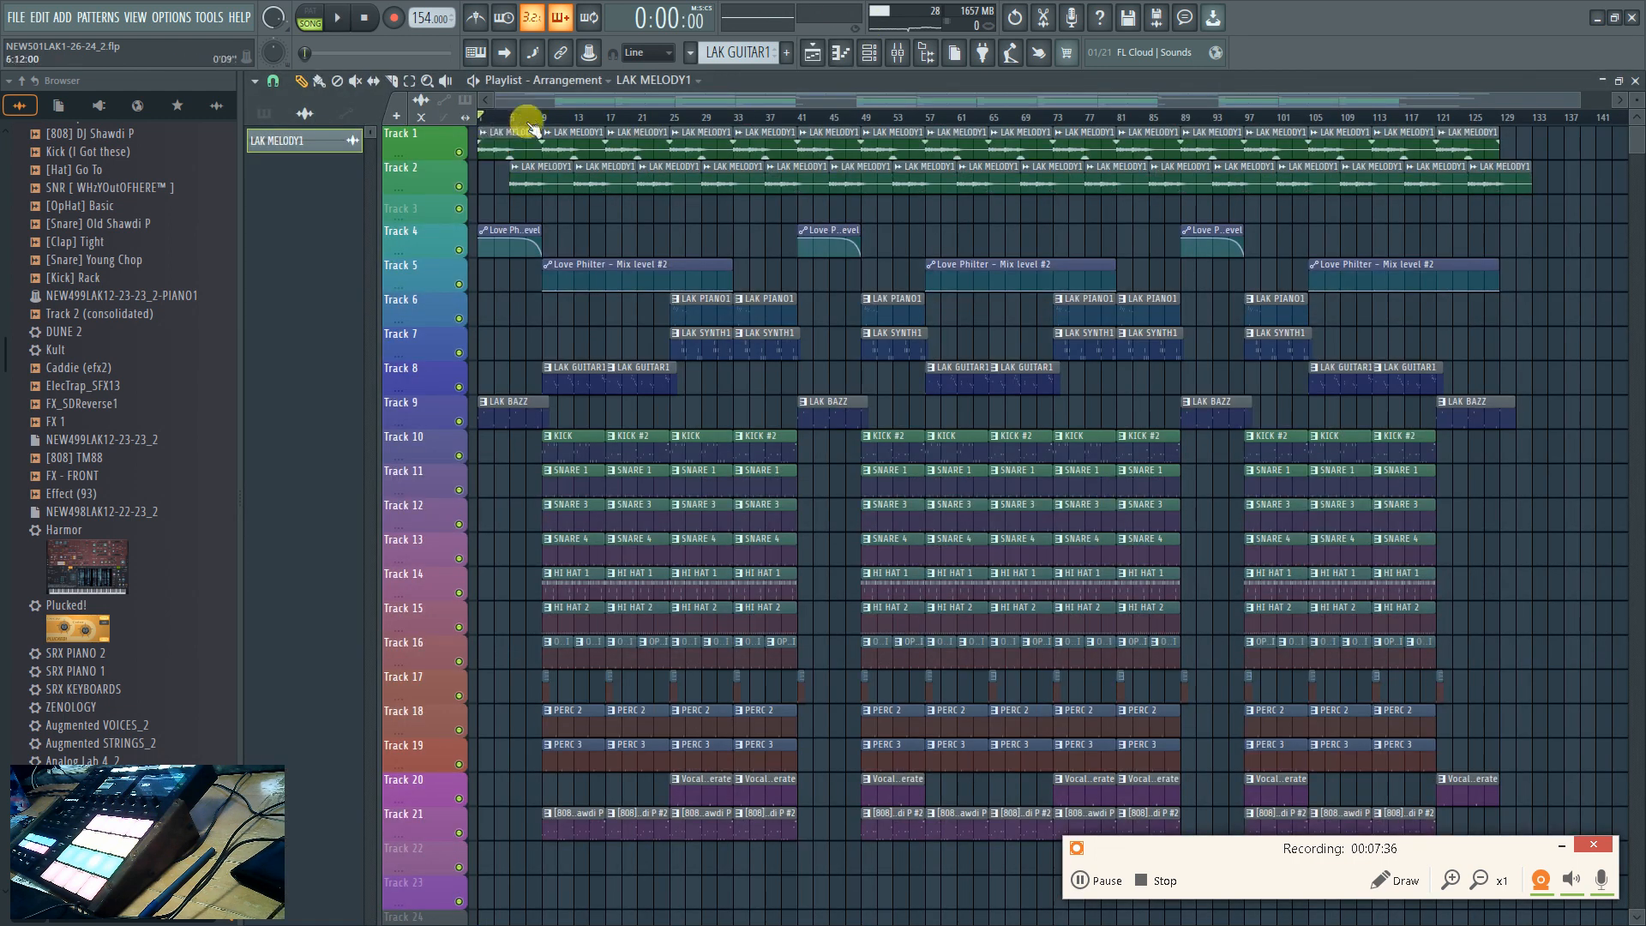
click(1007, 619)
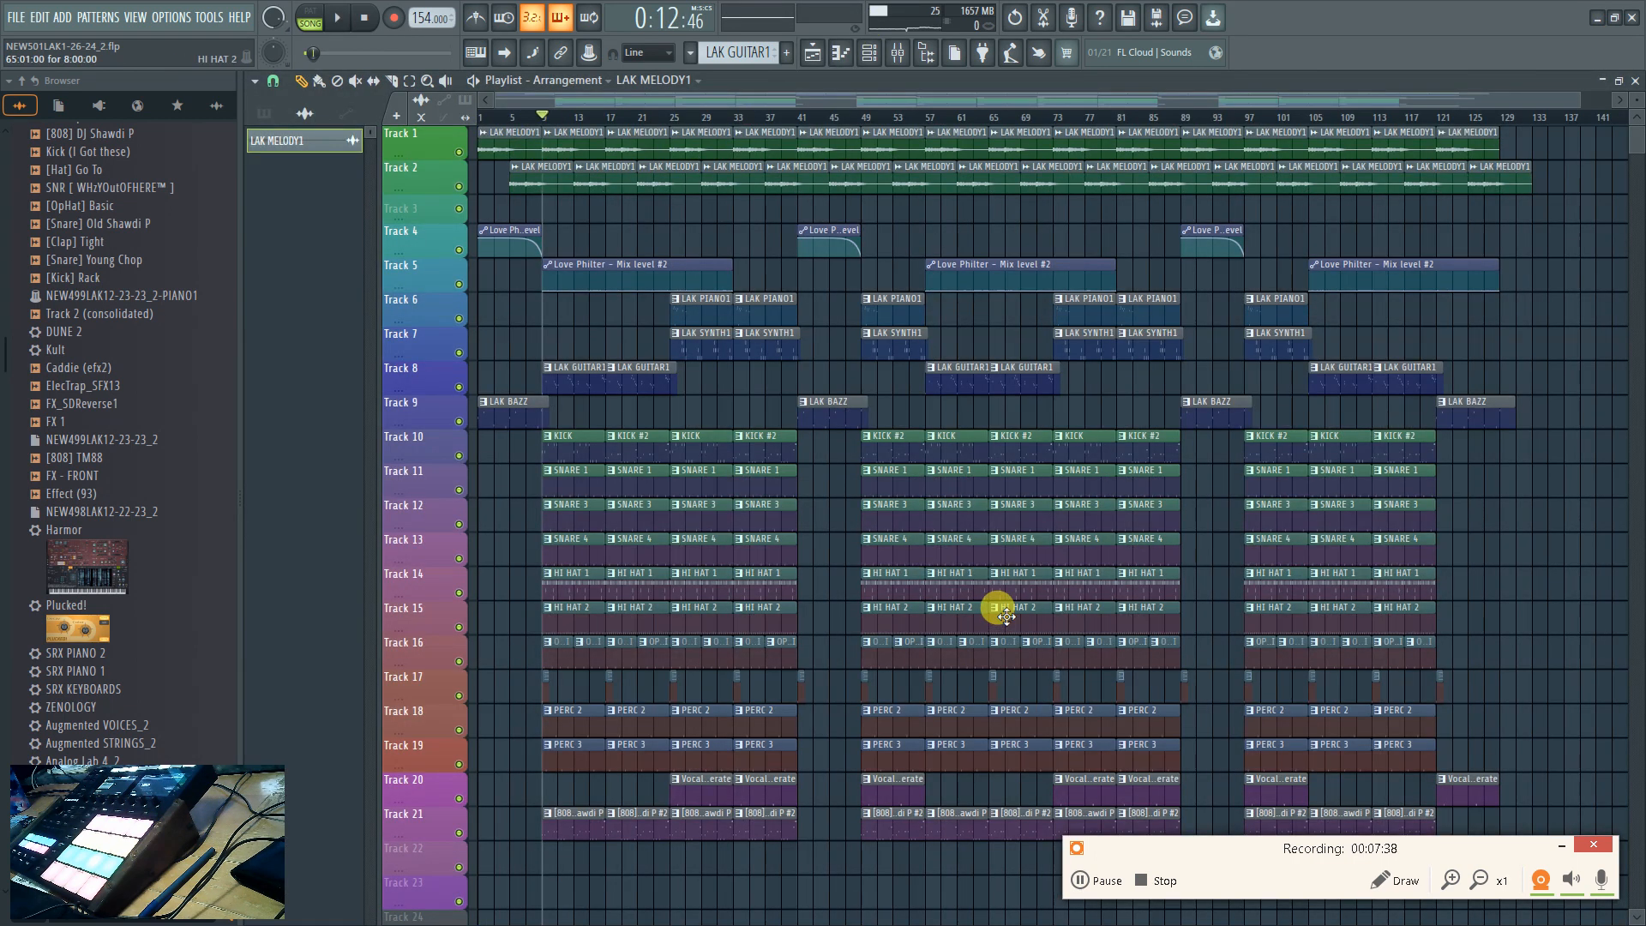
key(F9)
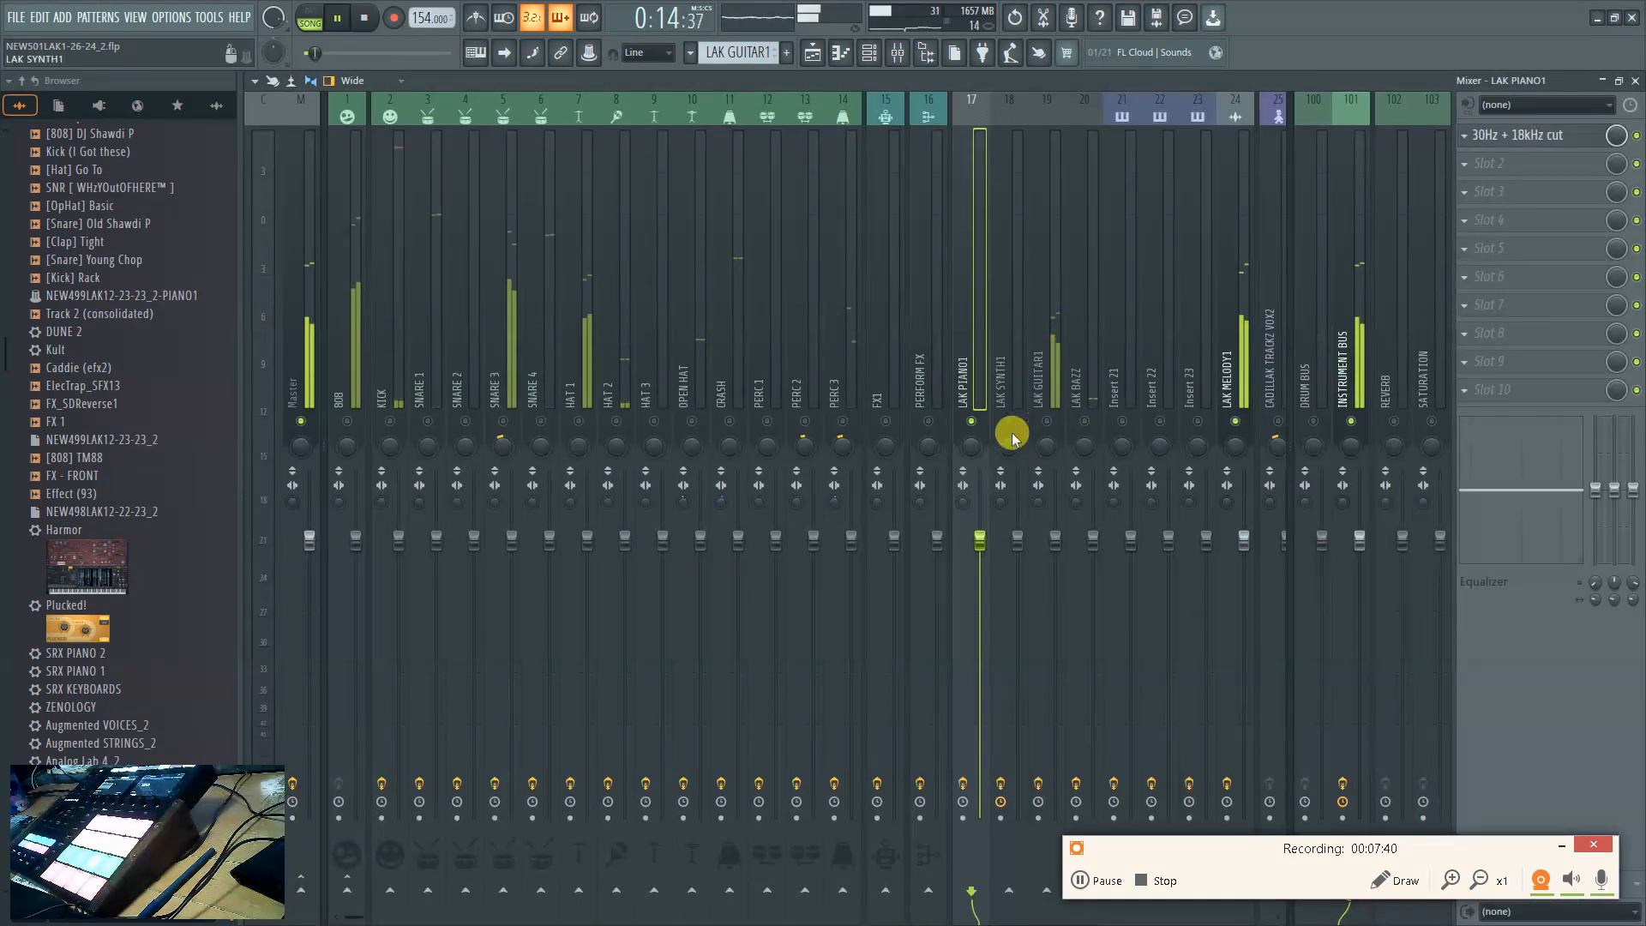
scroll(1026, 347, down, 3)
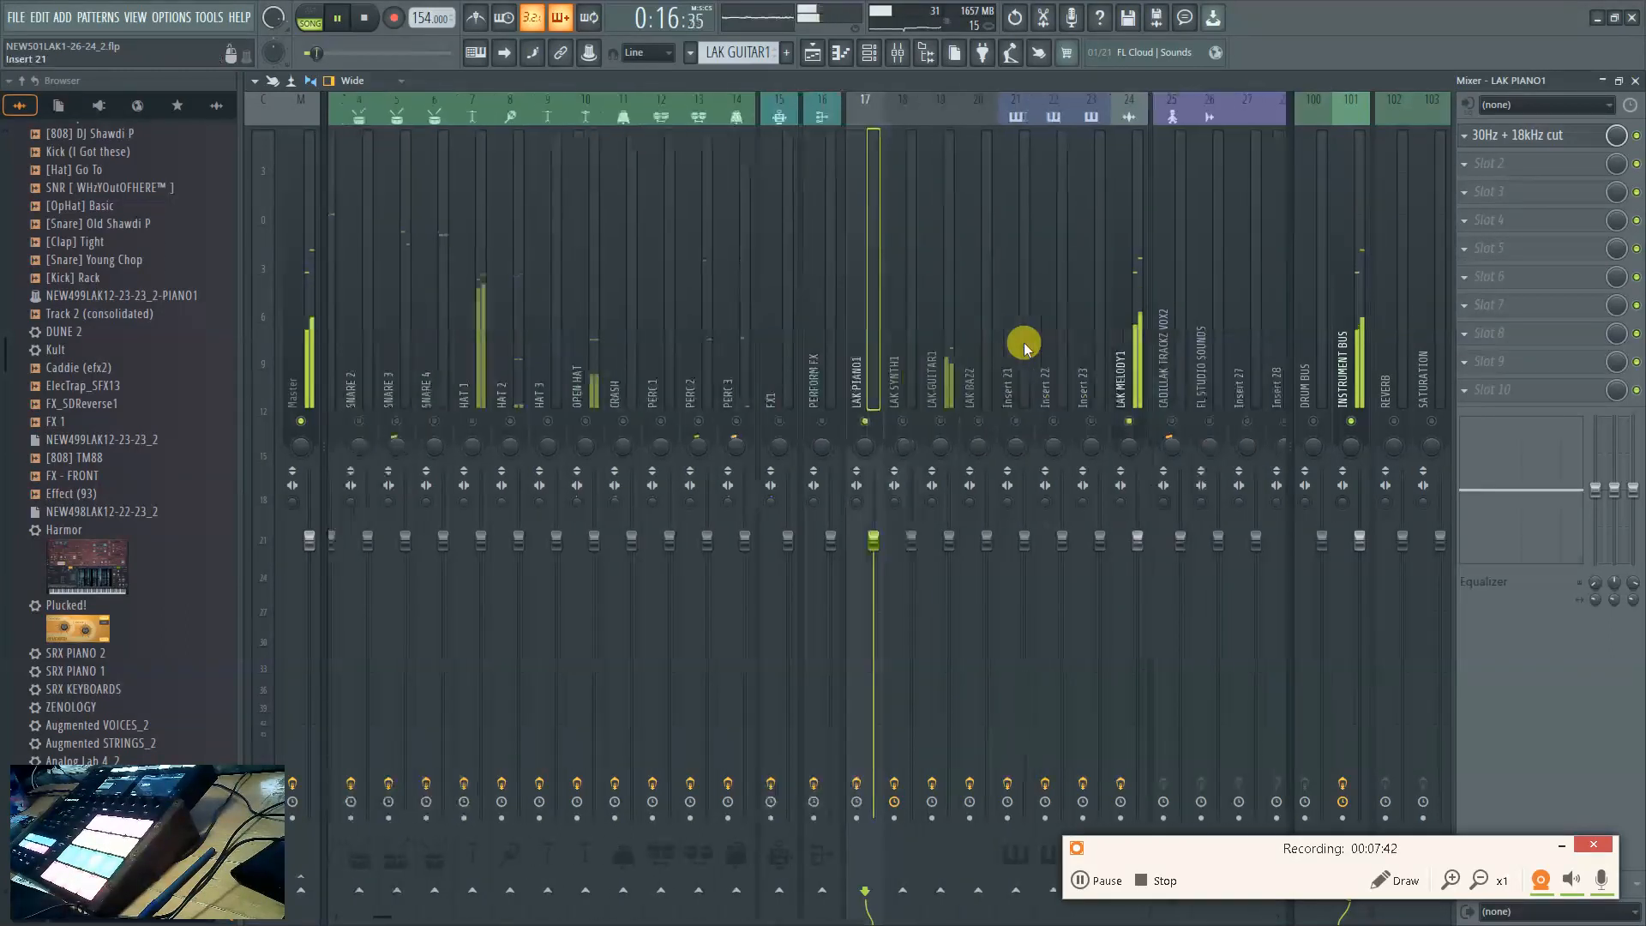
key(space)
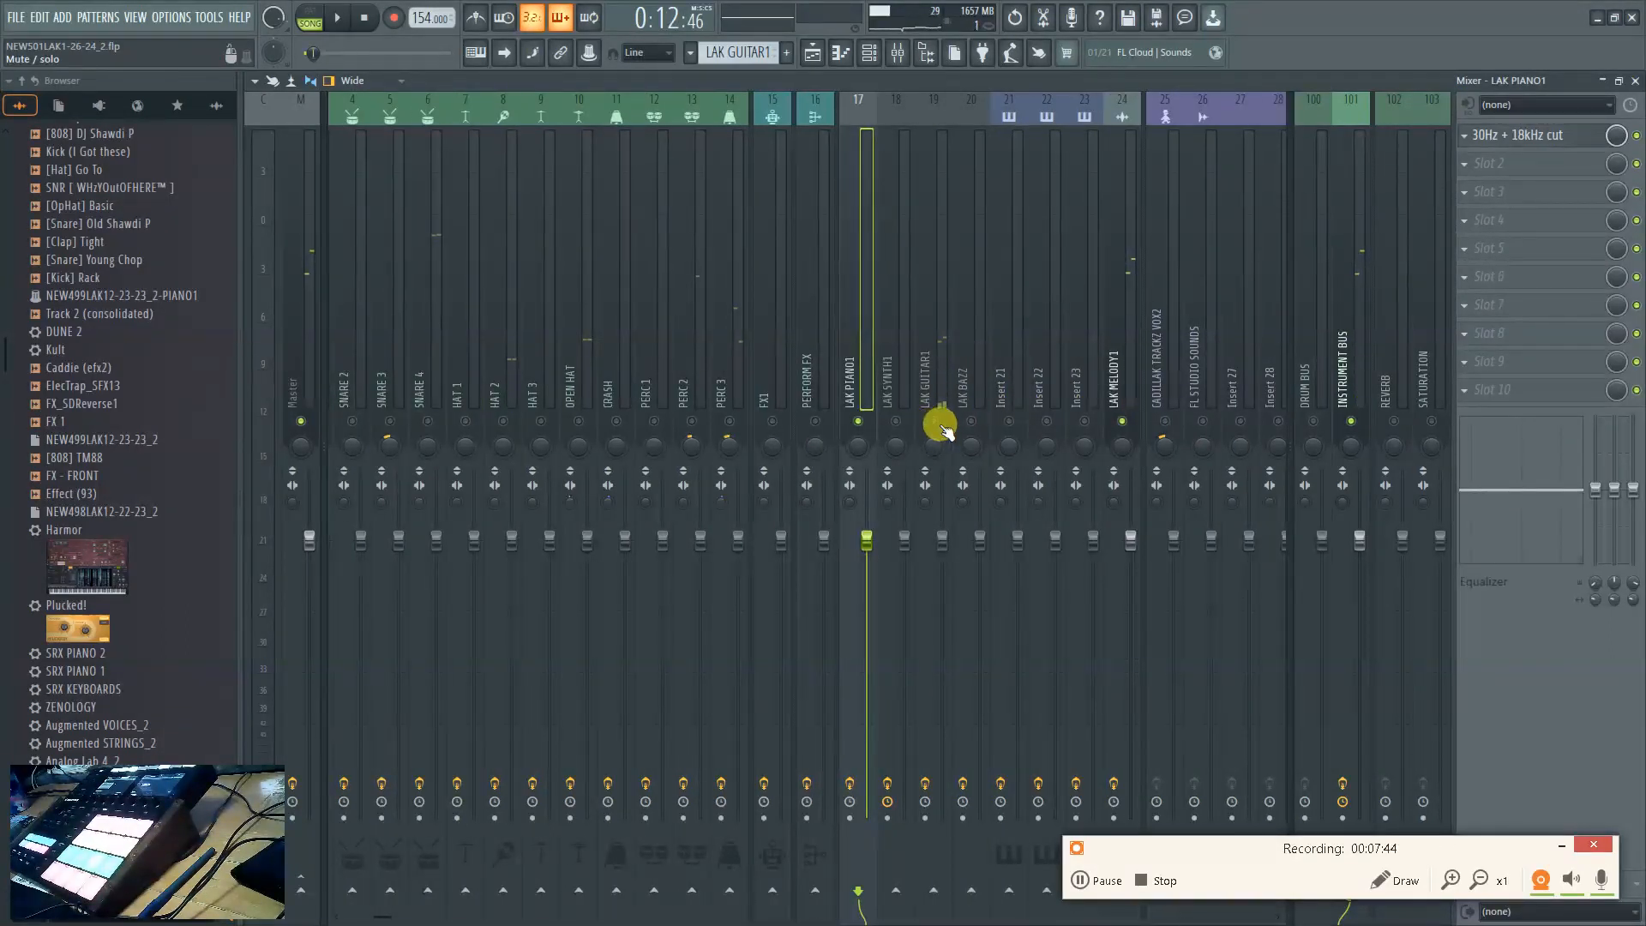
Play the song from bar 25 and watch the LAK PIANO1 level in the mixer, and stop playback
key(F9)
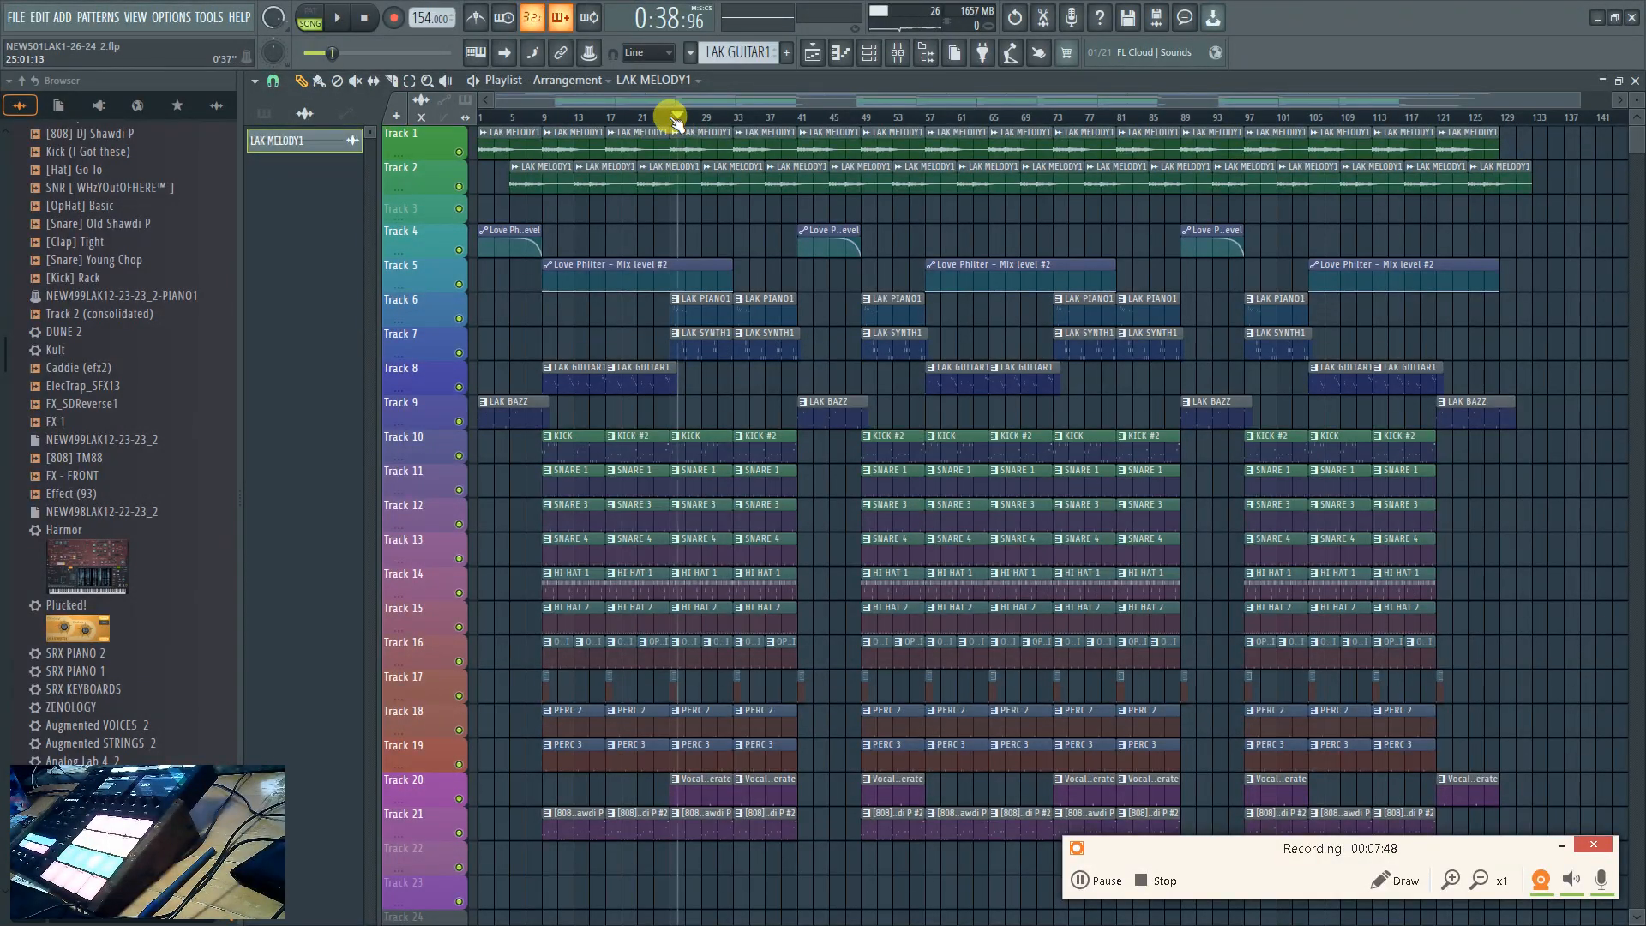
key(space)
key(F9)
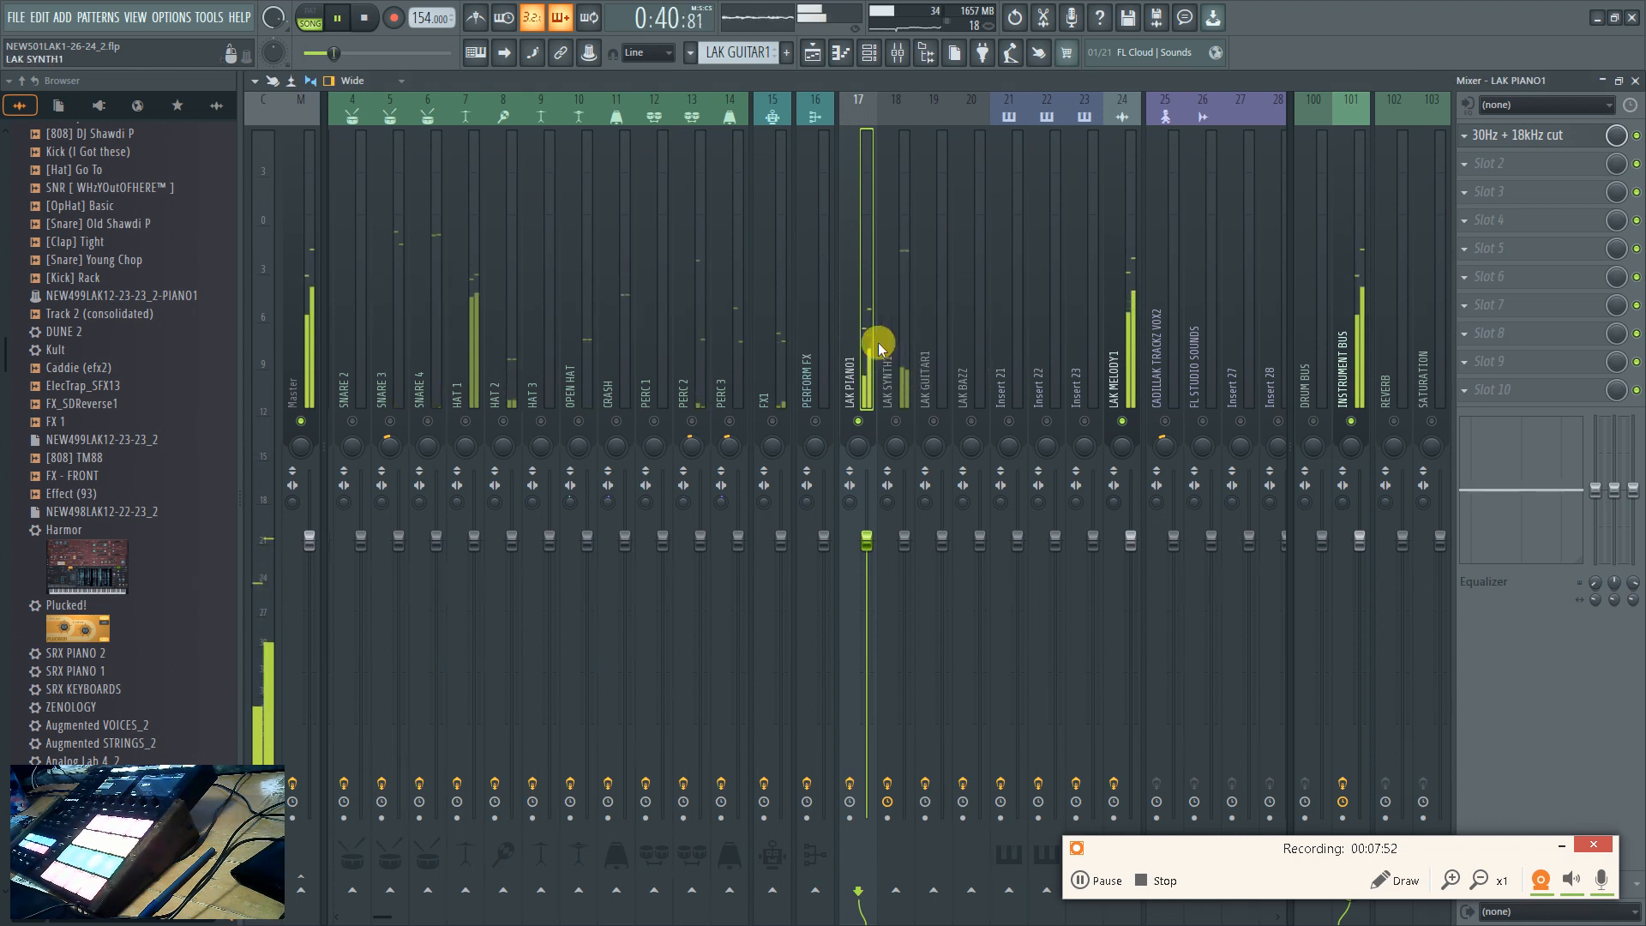
scroll(876, 347, down, 3)
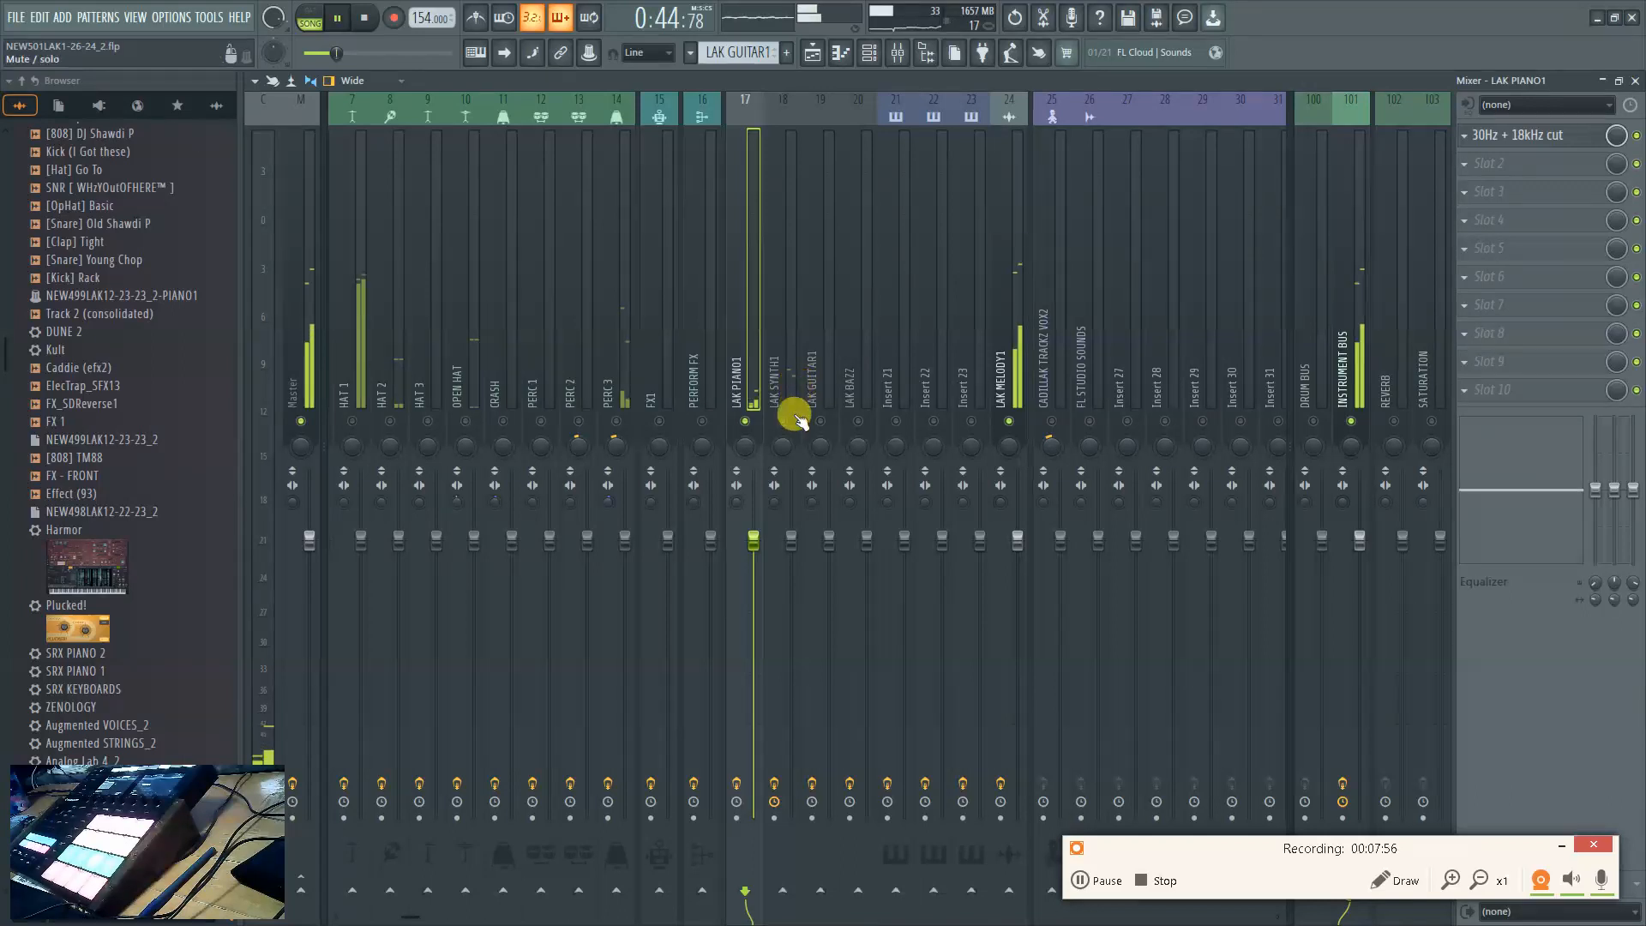
key(space)
Unmute the LAK SYNTH1 mixer track, check the channel's Diva preset during playback and close the plugin window
click(783, 422)
key(F6)
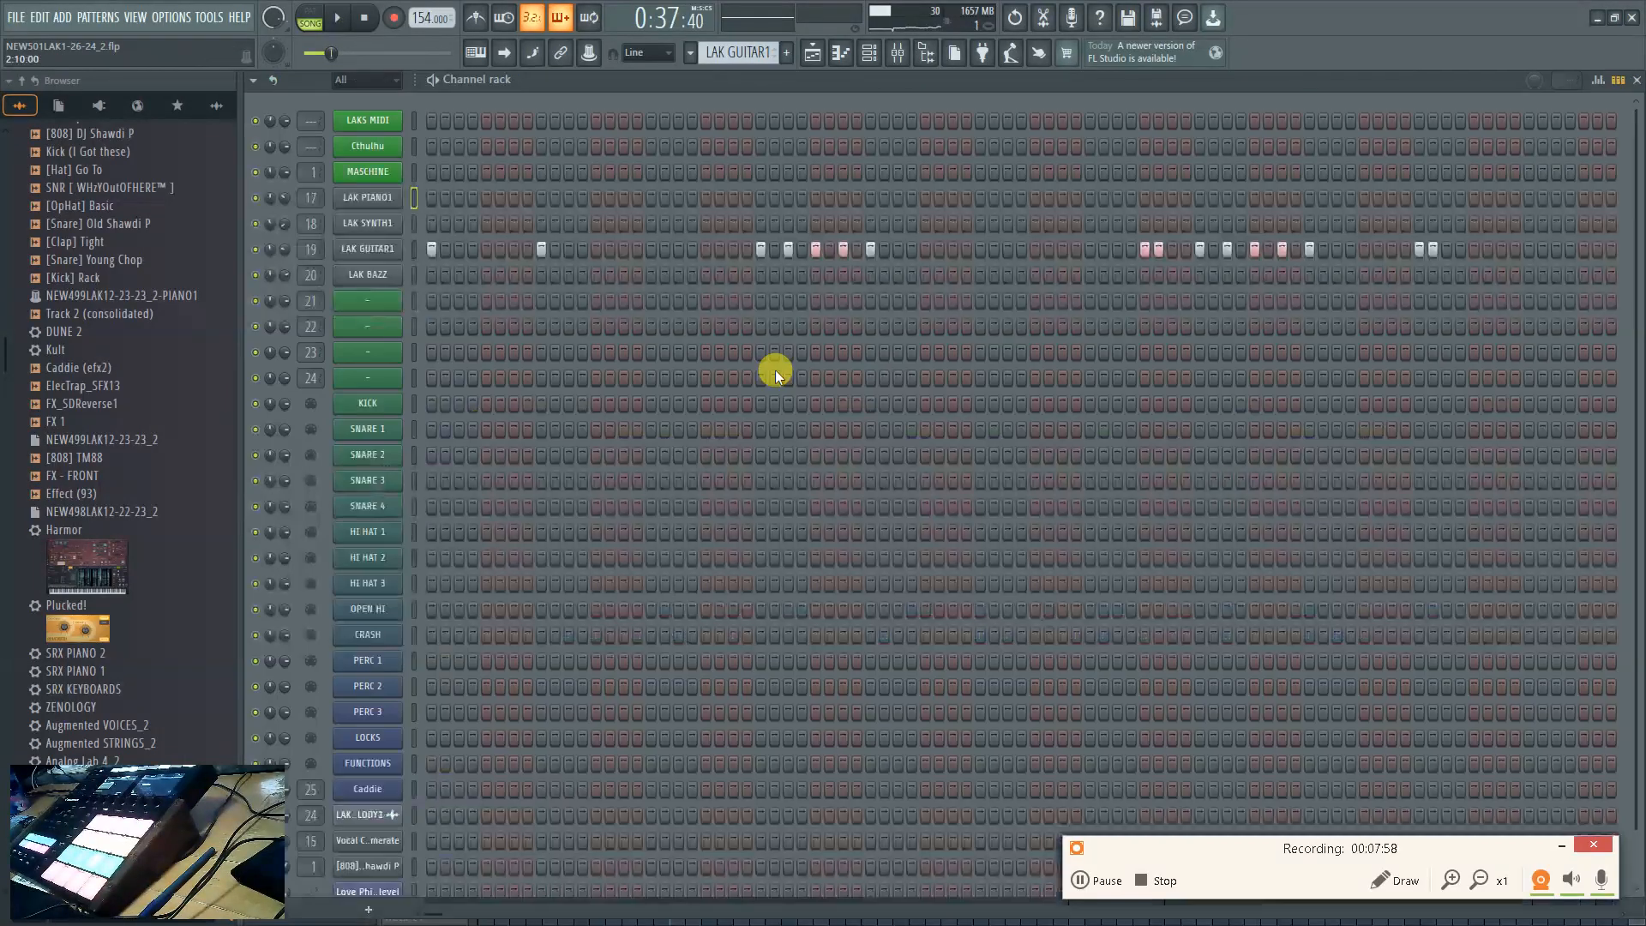
click(372, 223)
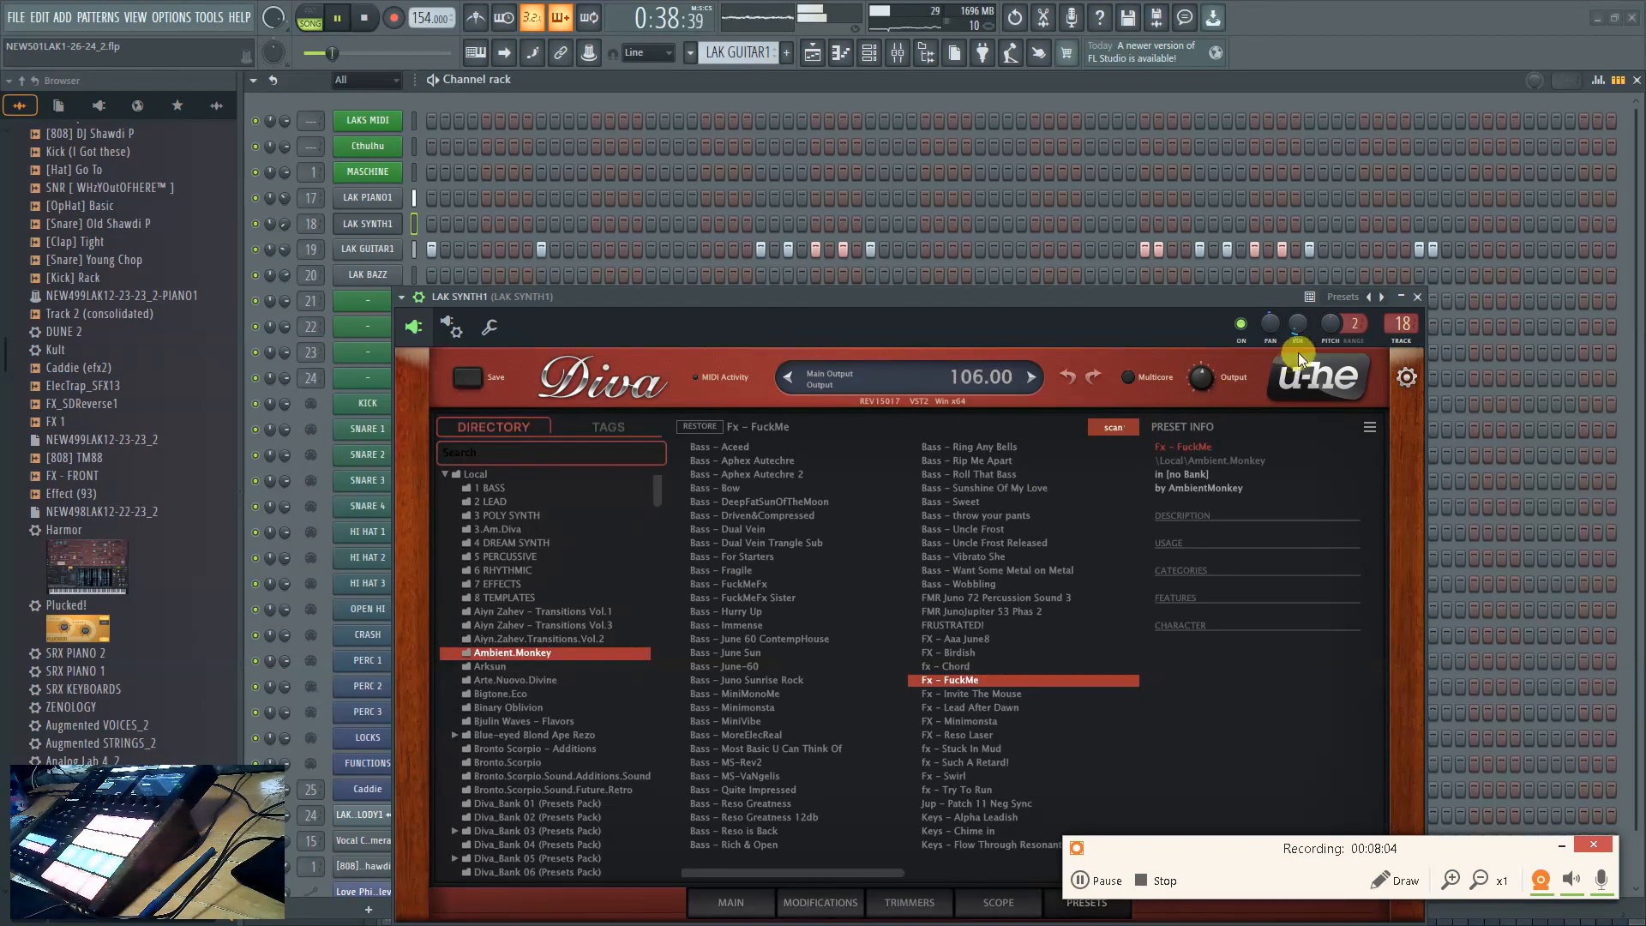
click(1418, 296)
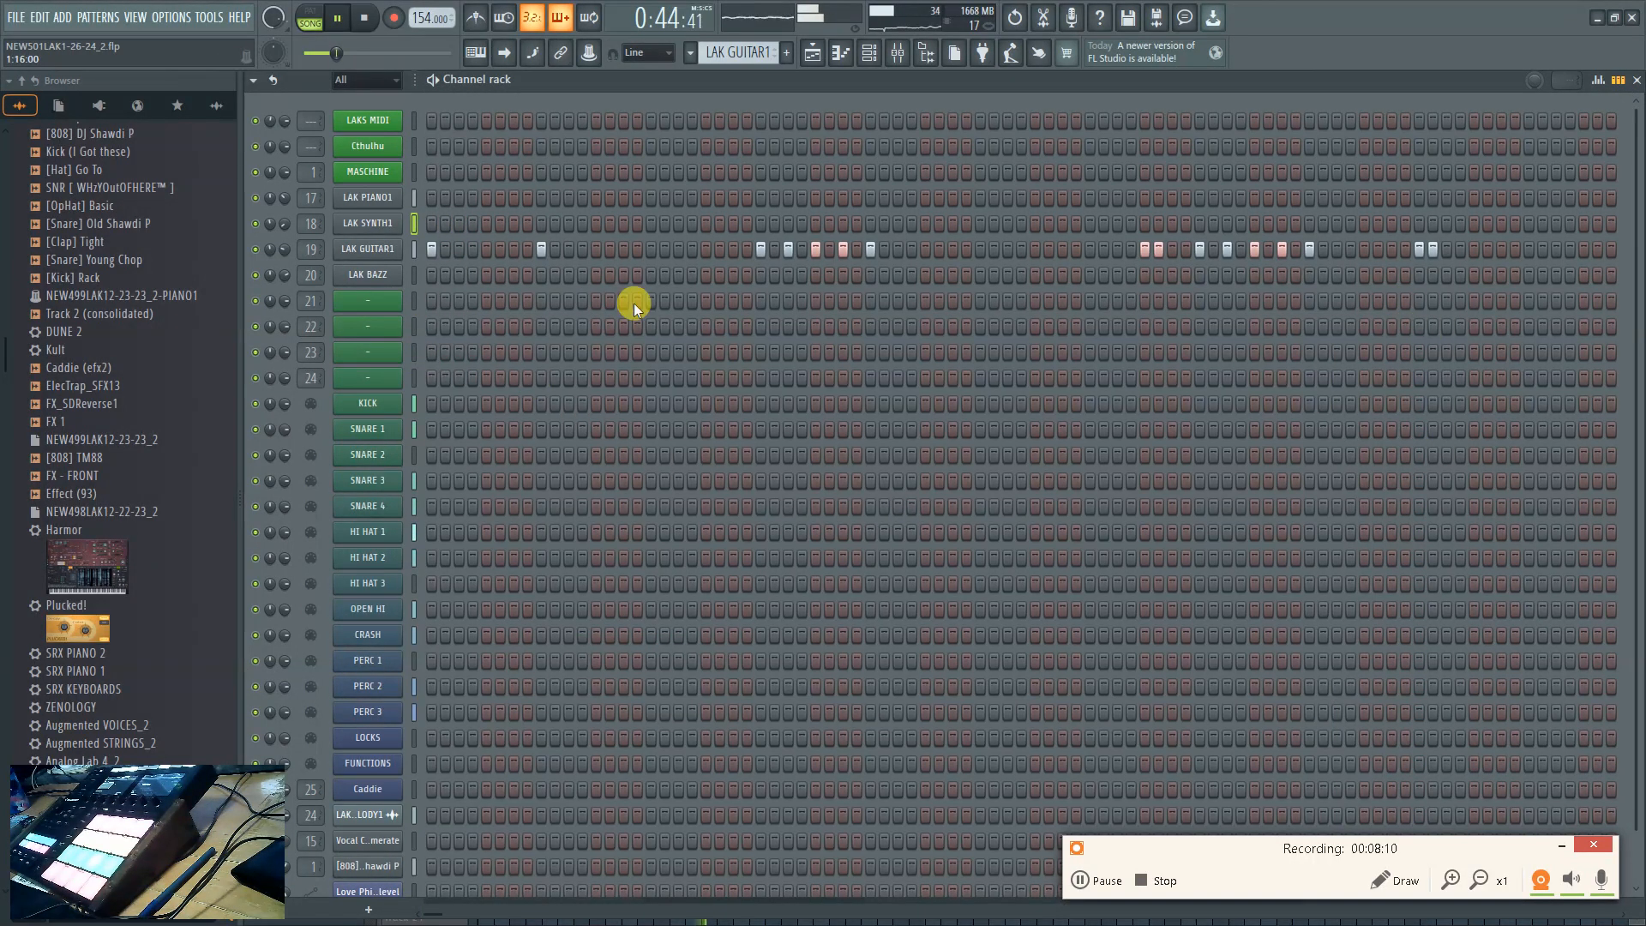
Check the LAK SYNTH1 level in the mixer, return to the playlist and stop playback
key(F9)
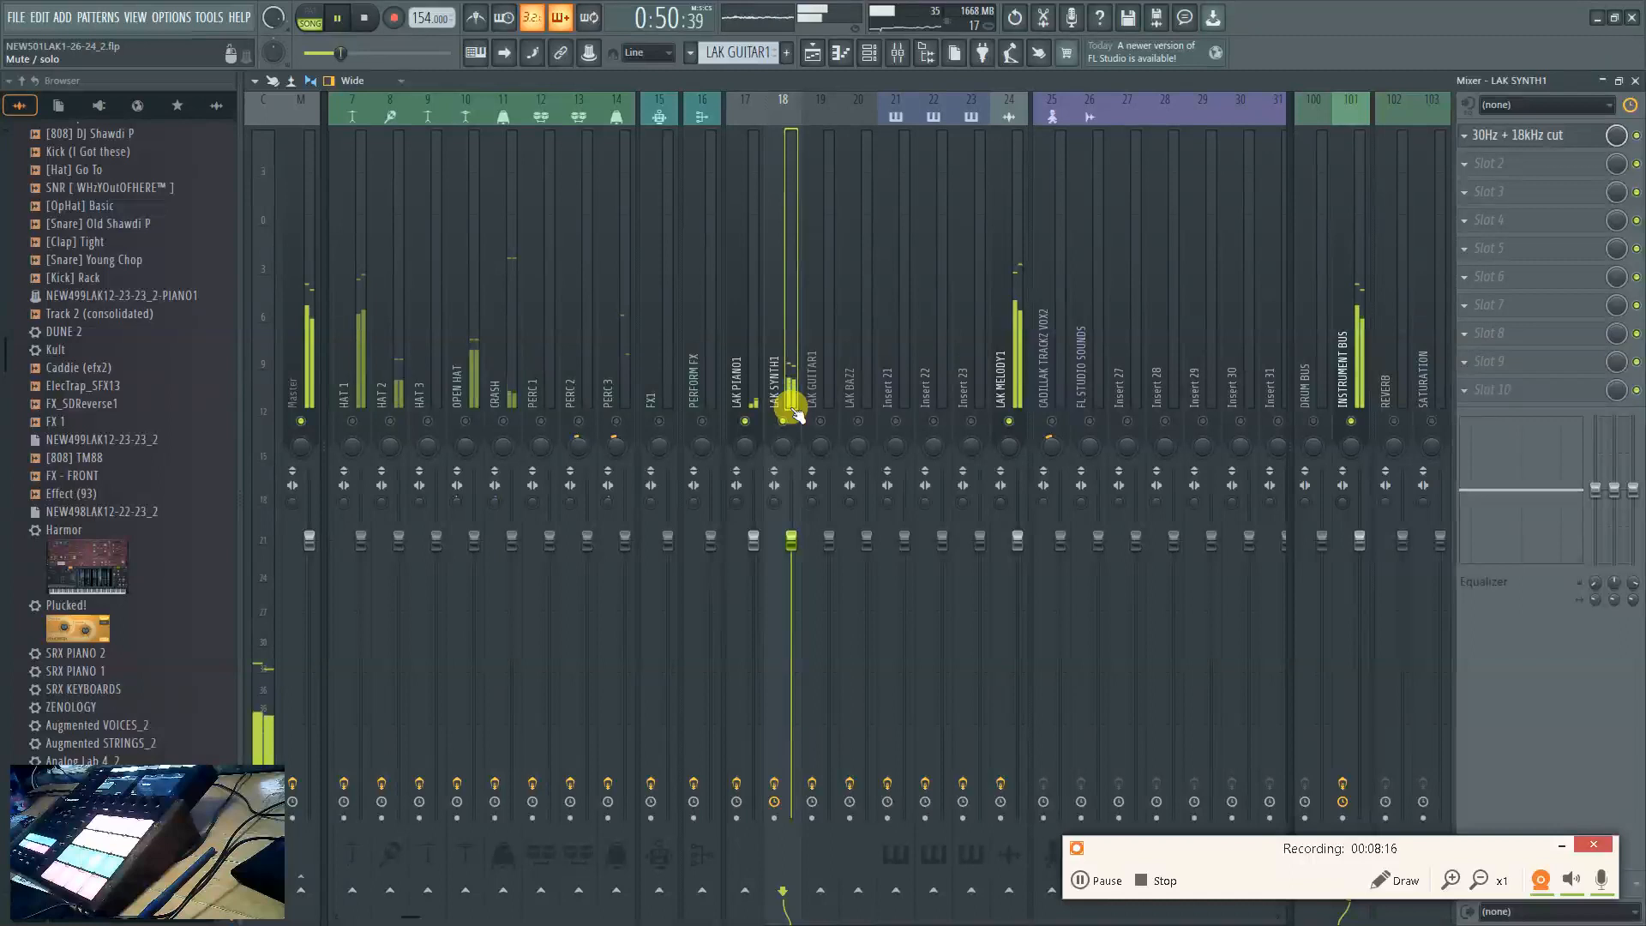
key(F9)
click(806, 50)
key(space)
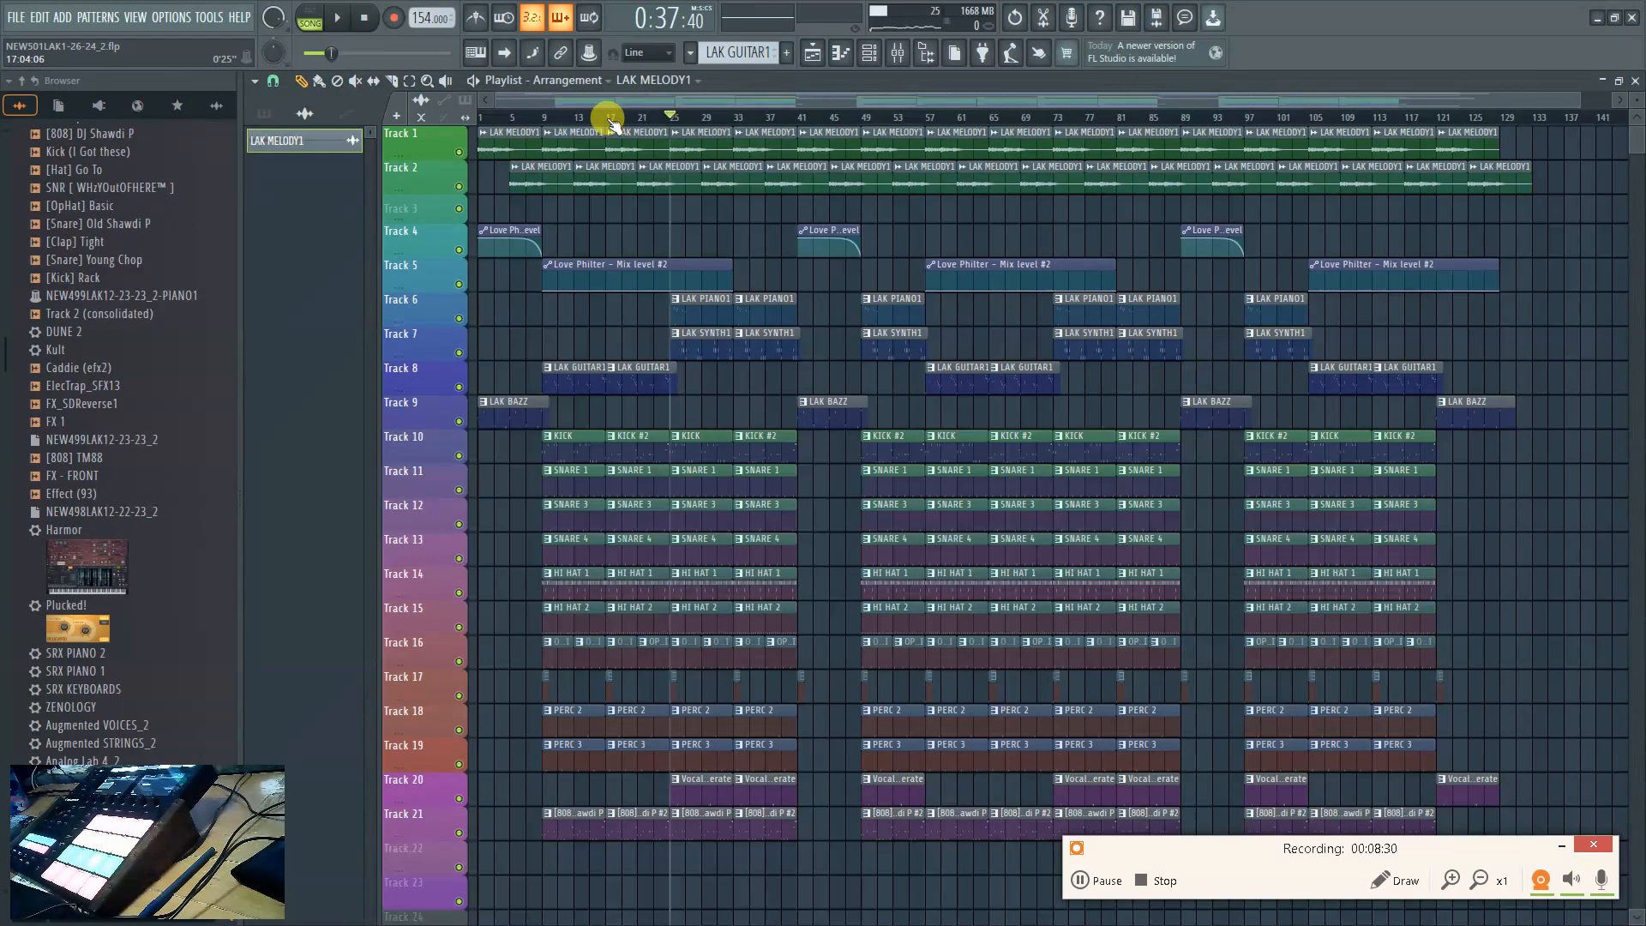
key(F6)
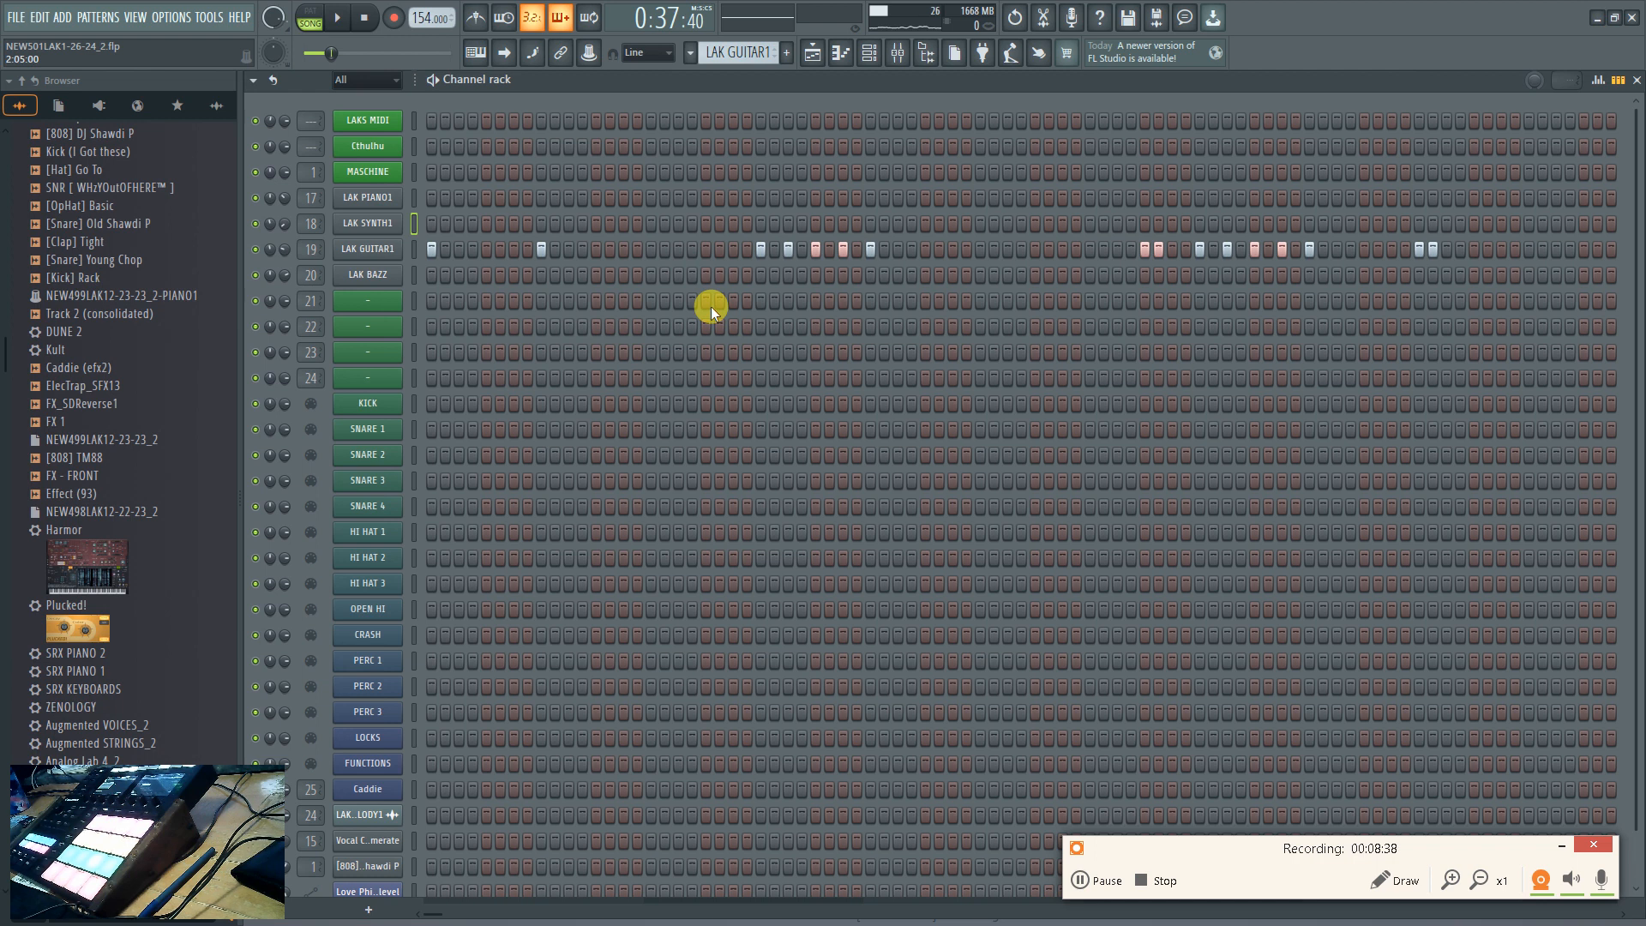
key(F6)
key(F6)
click(811, 53)
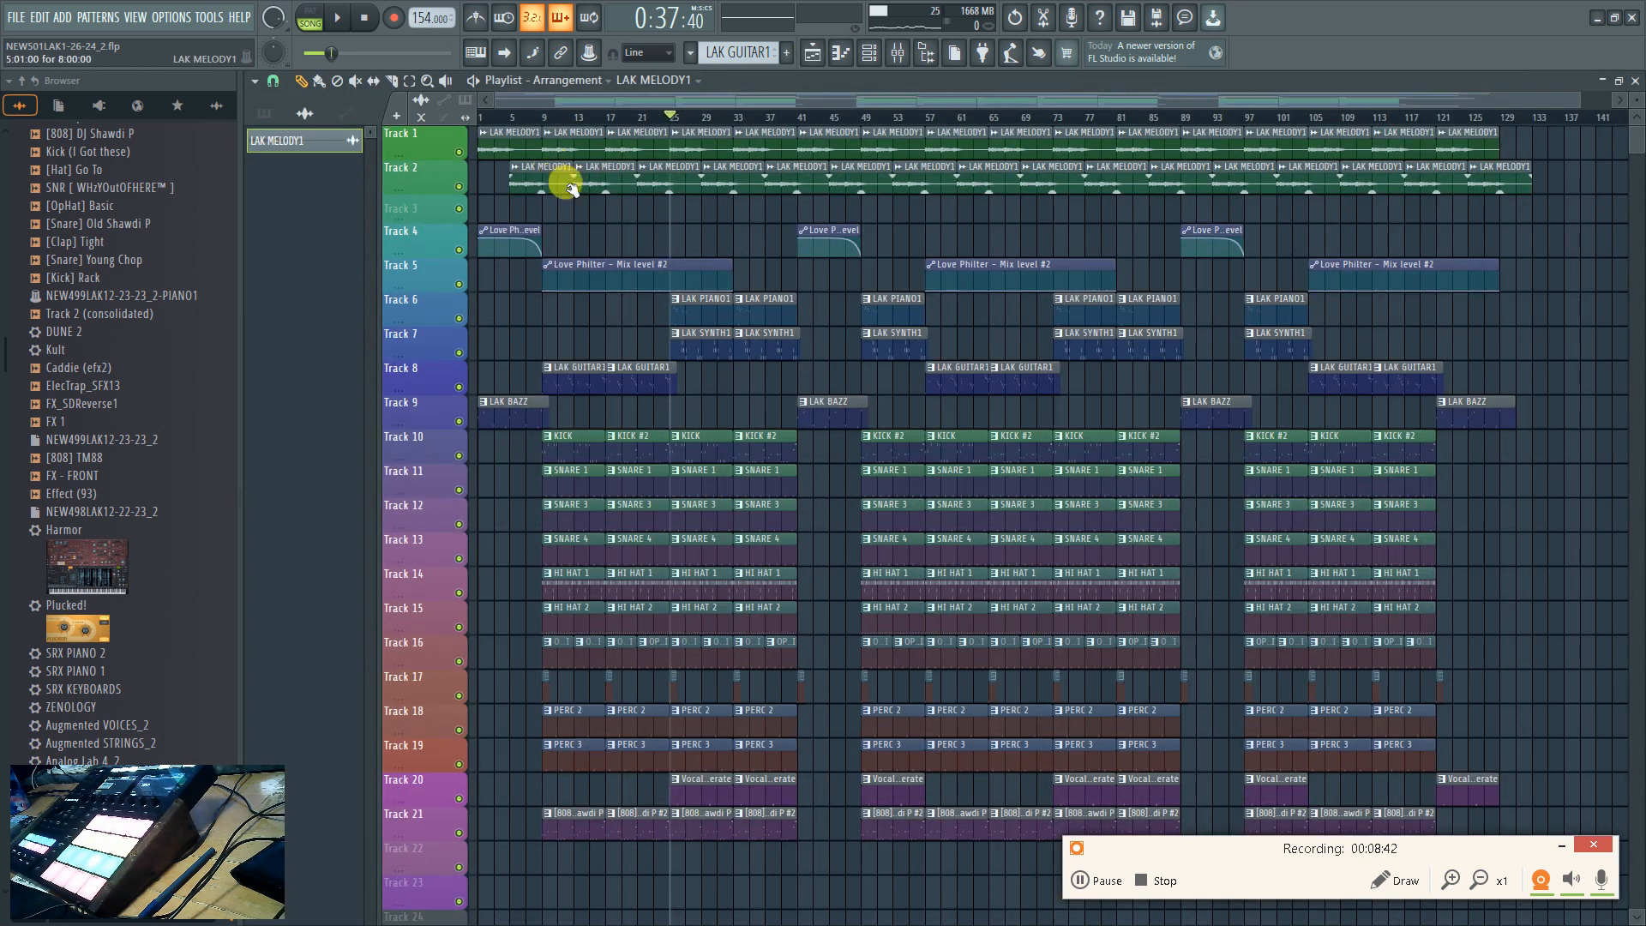
Set the song position to bar 9, unmute the LAK GUITAR1 mixer track and play the song to audition the guitar
click(545, 118)
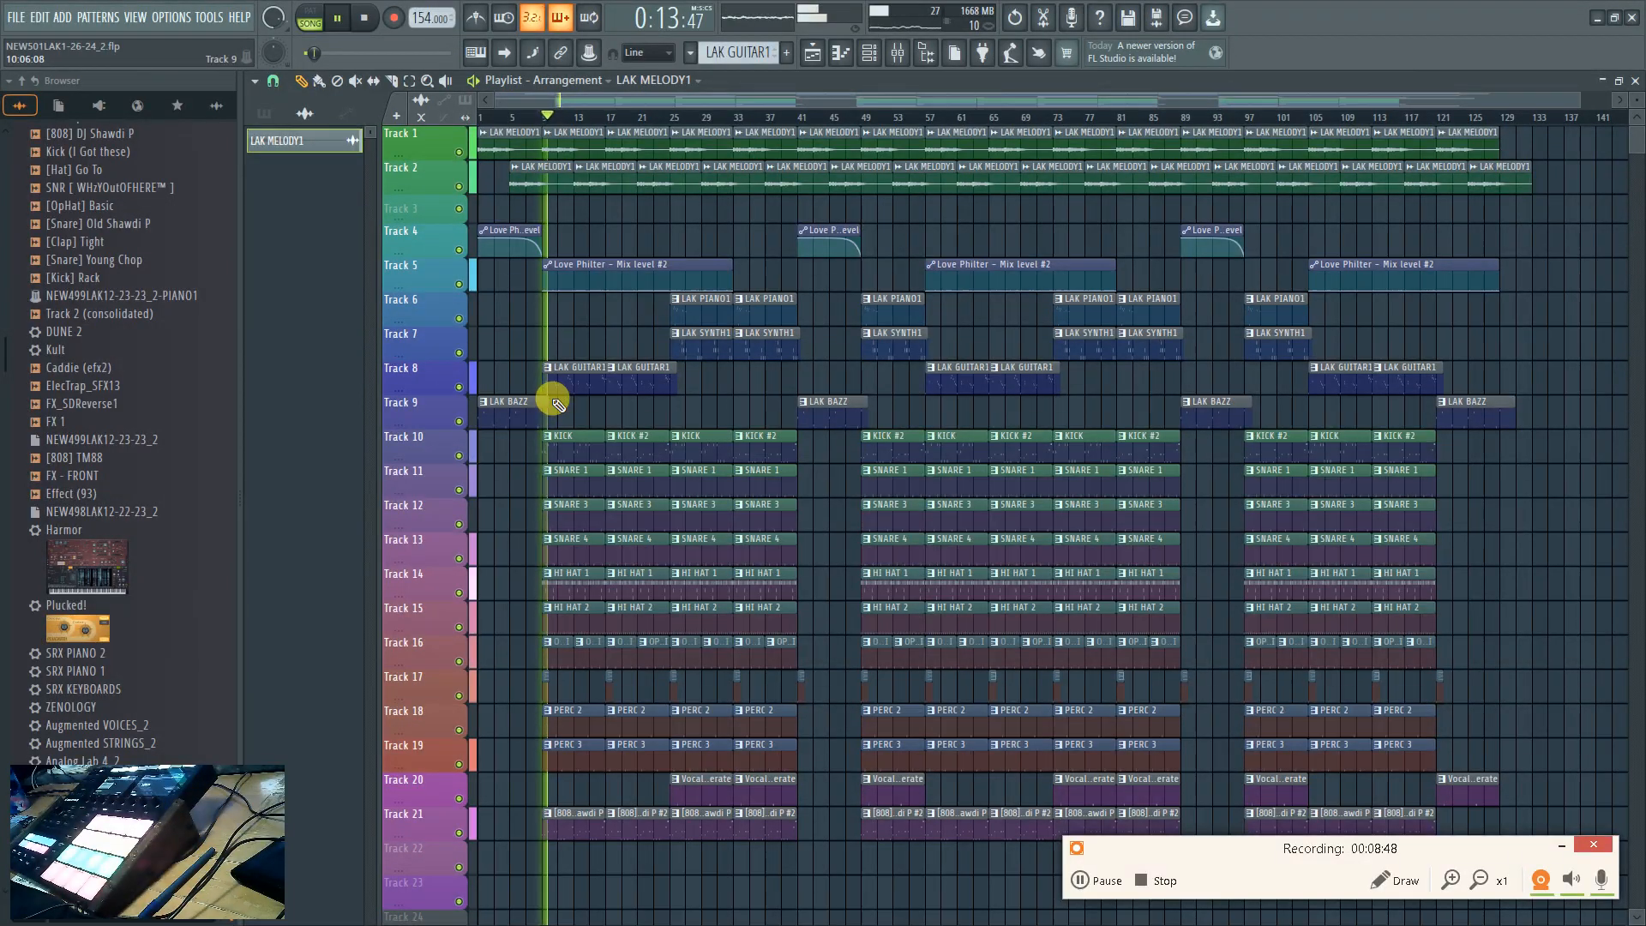
double_click(551, 392)
key(space)
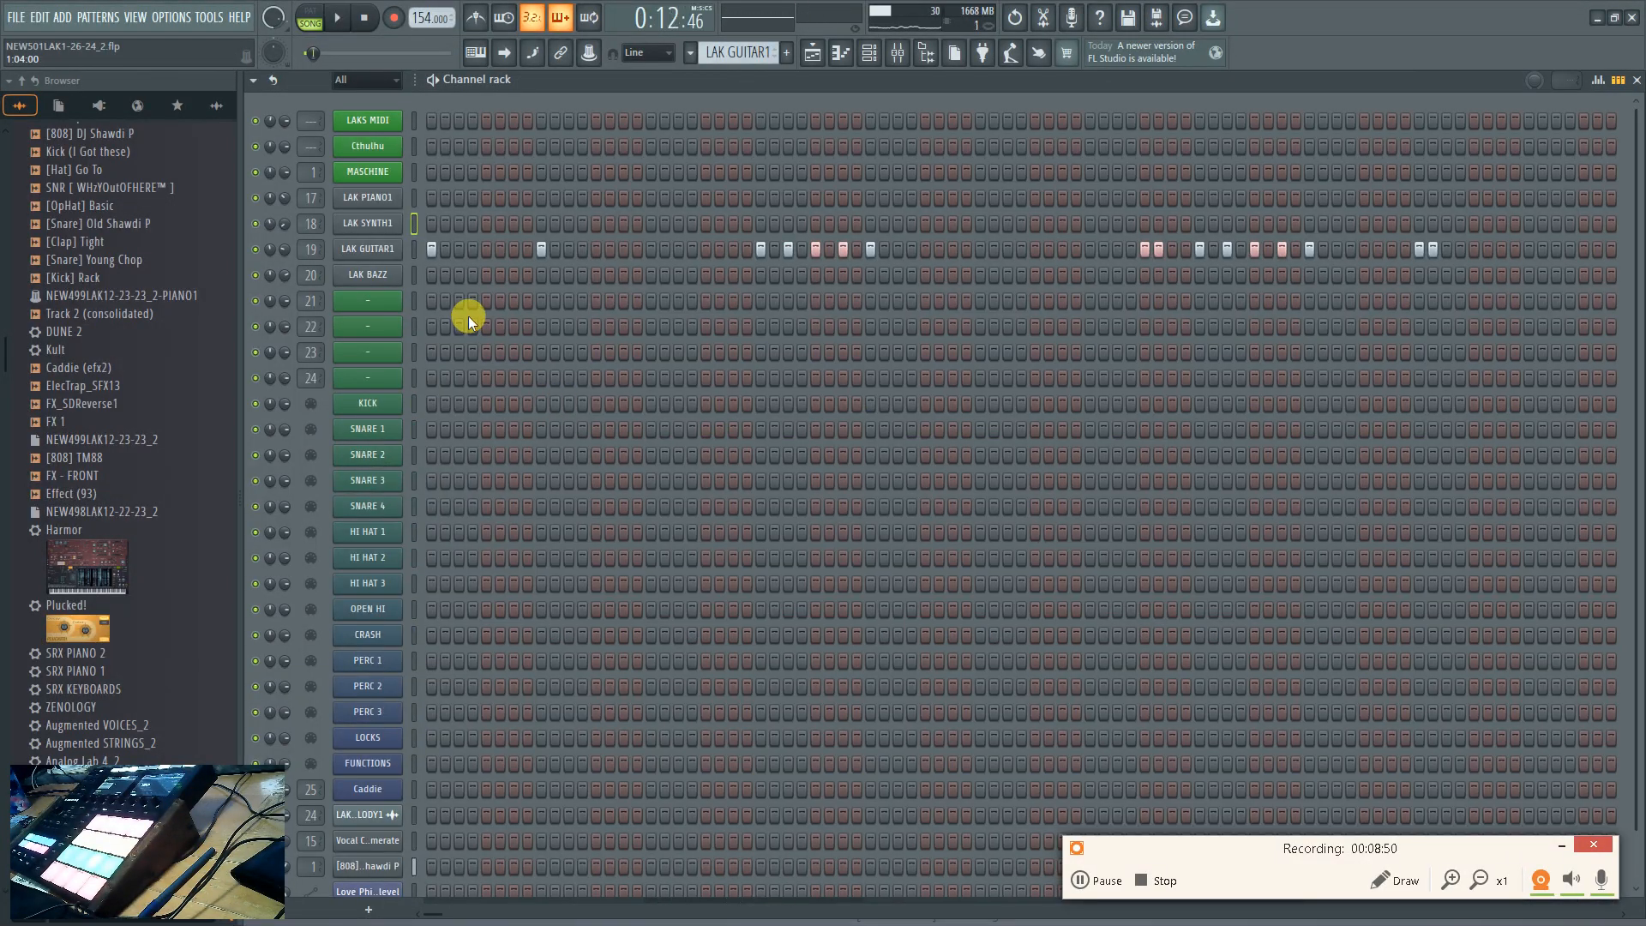
key(F9)
key(space)
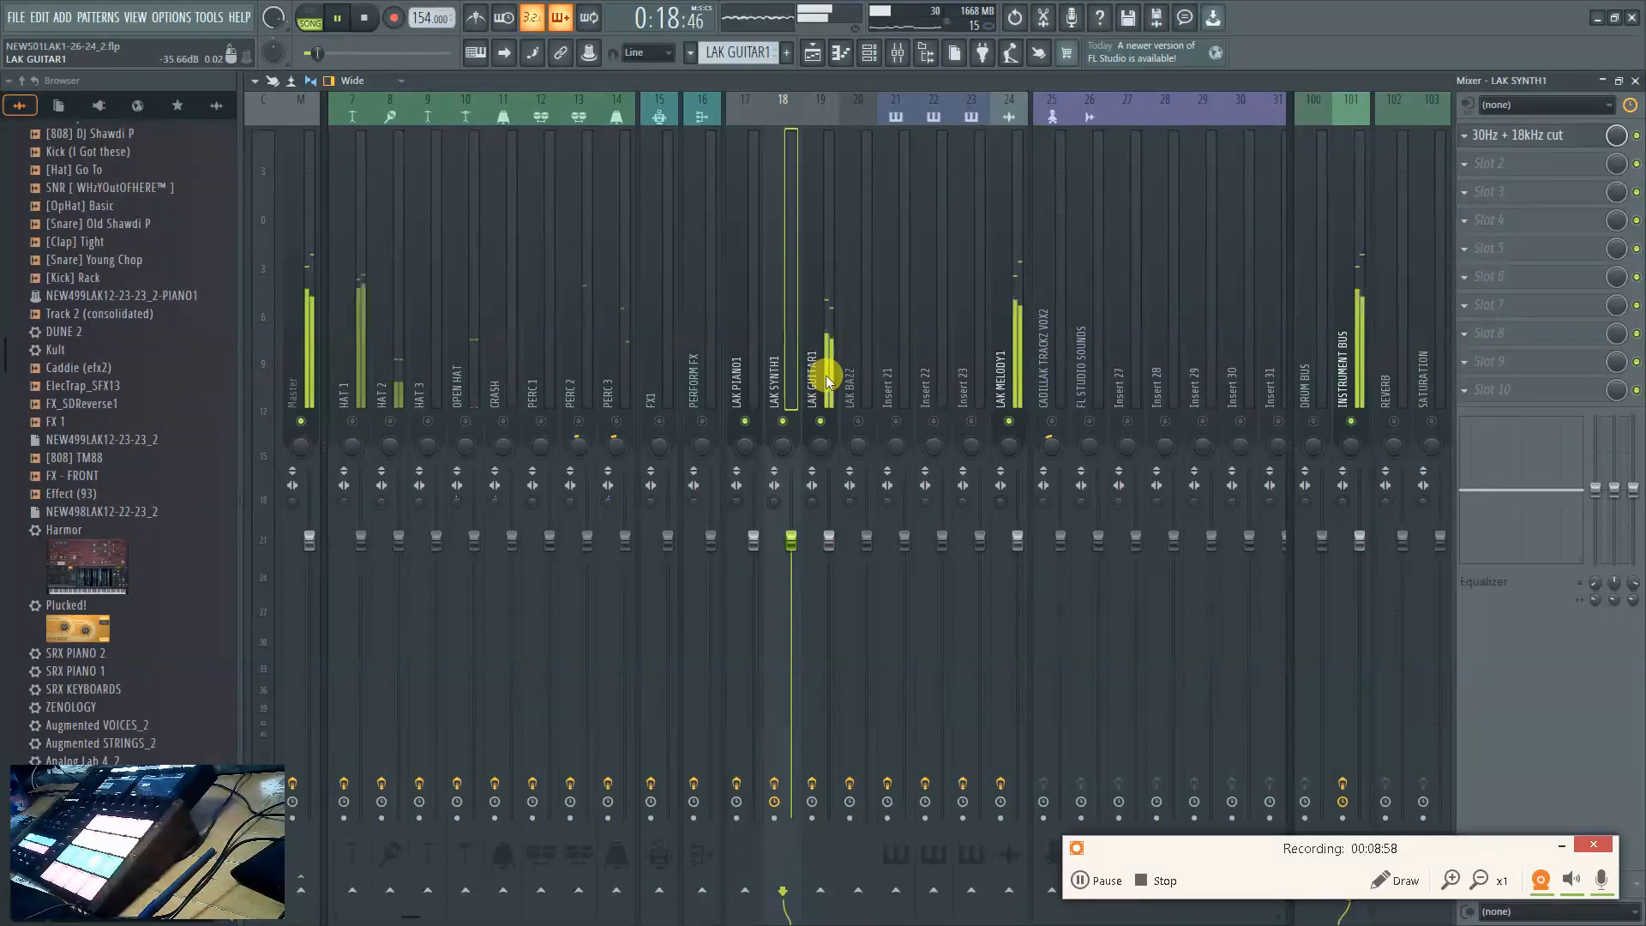
Open the first LAK GUITAR1 clip in the piano roll to view its notes, and return to the playlist
key(F5)
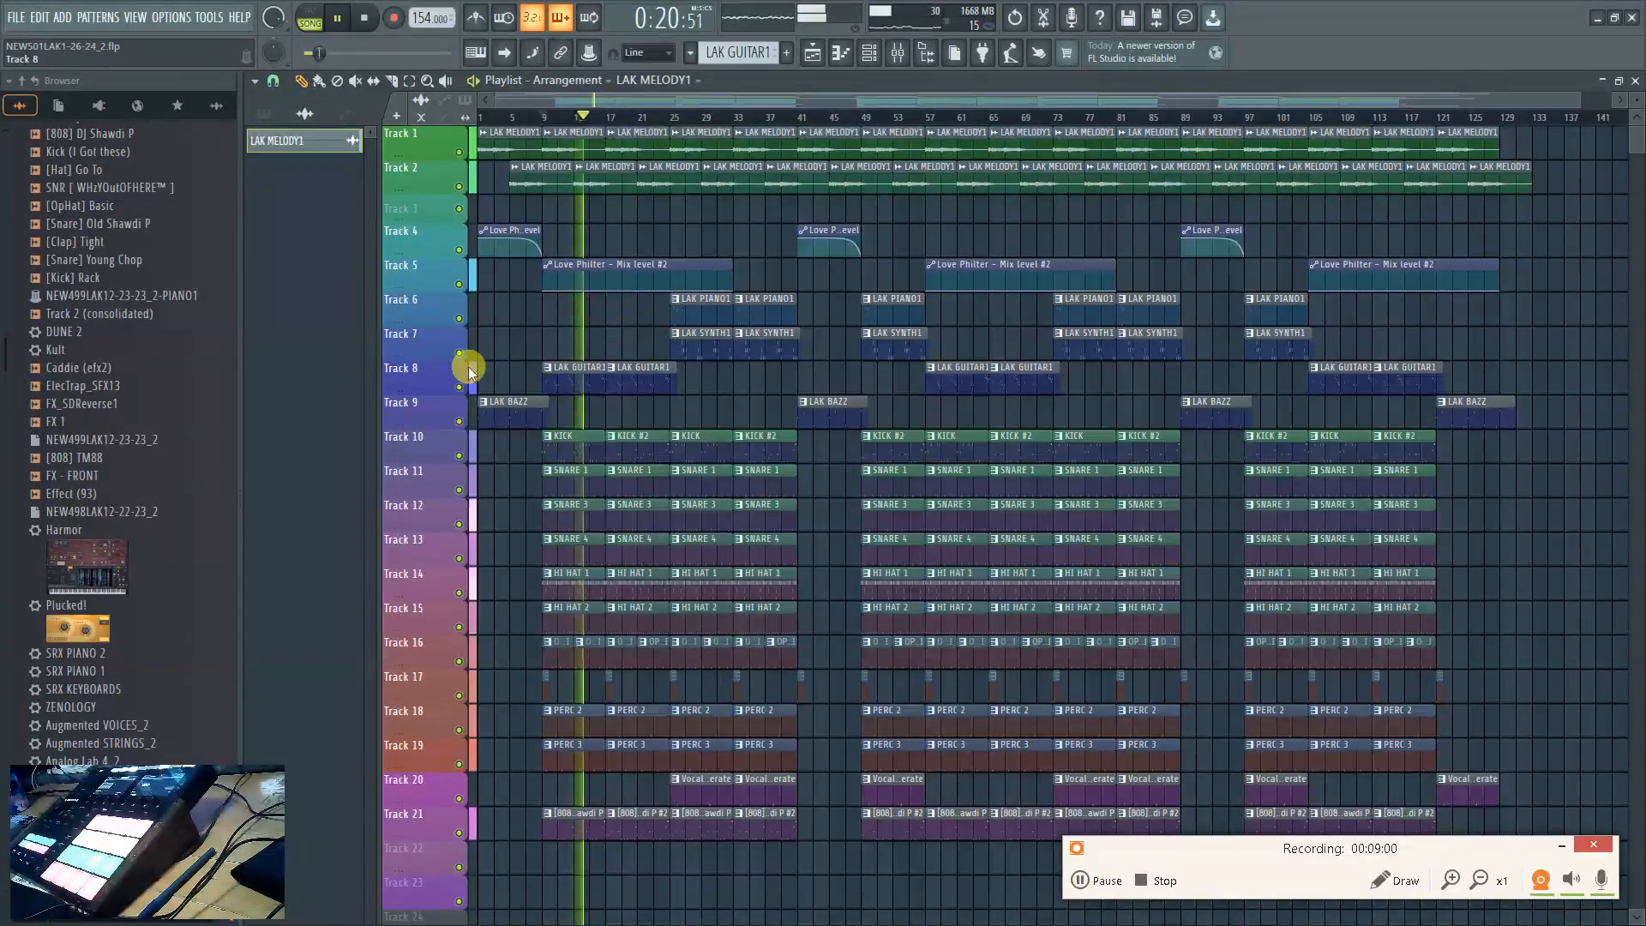
double_click(542, 370)
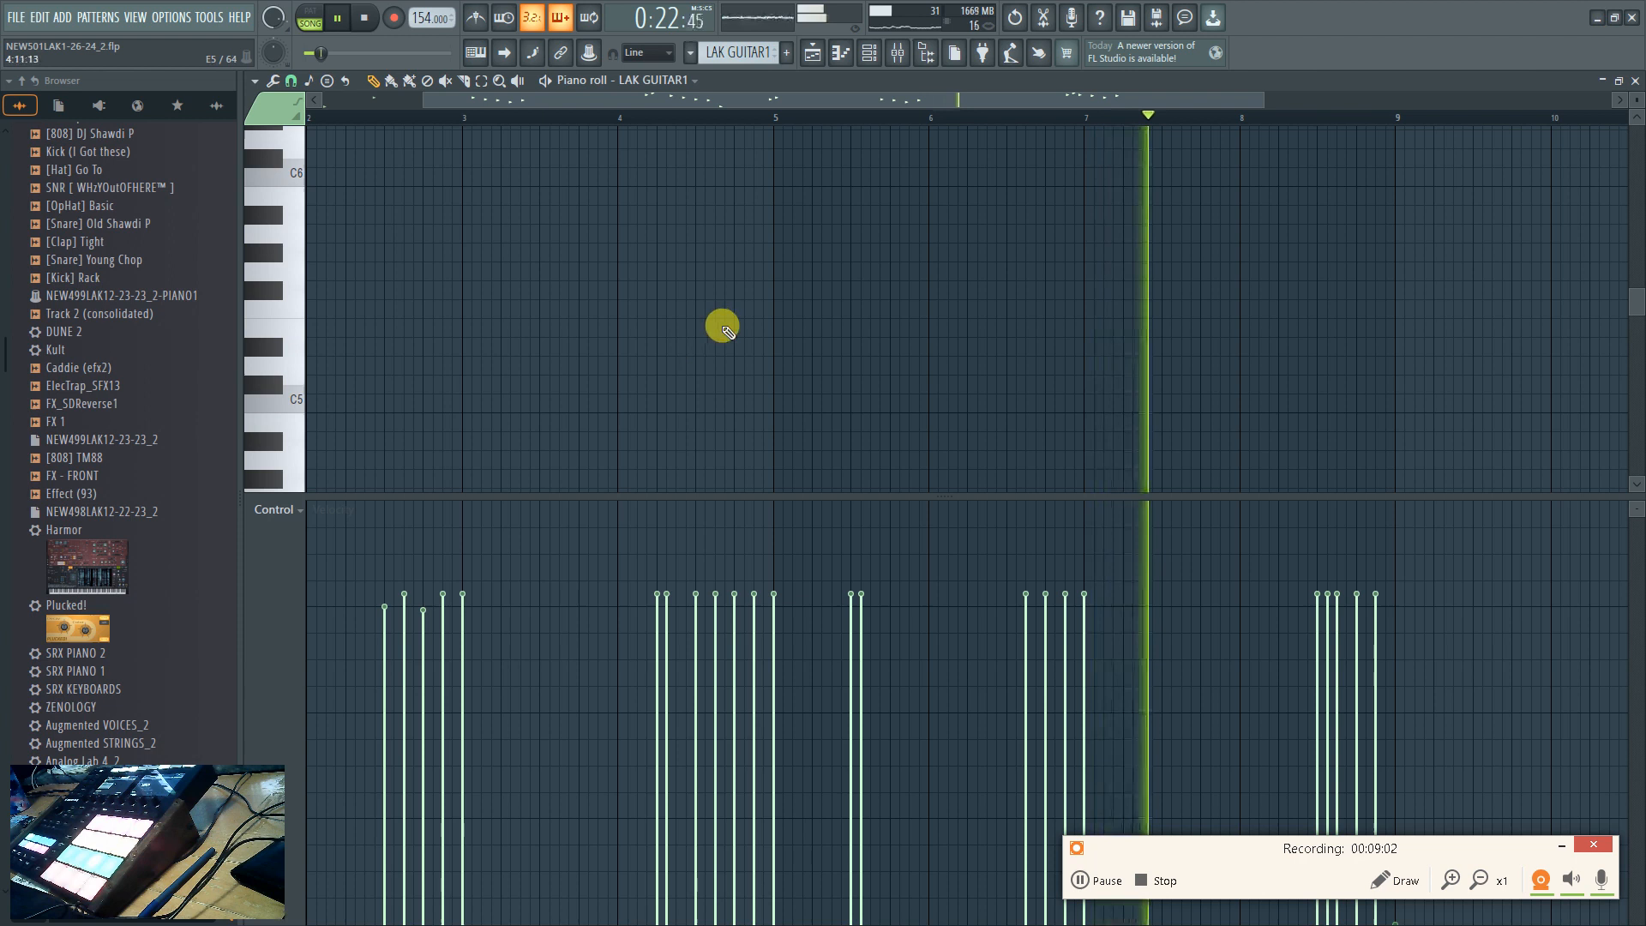
click(1634, 81)
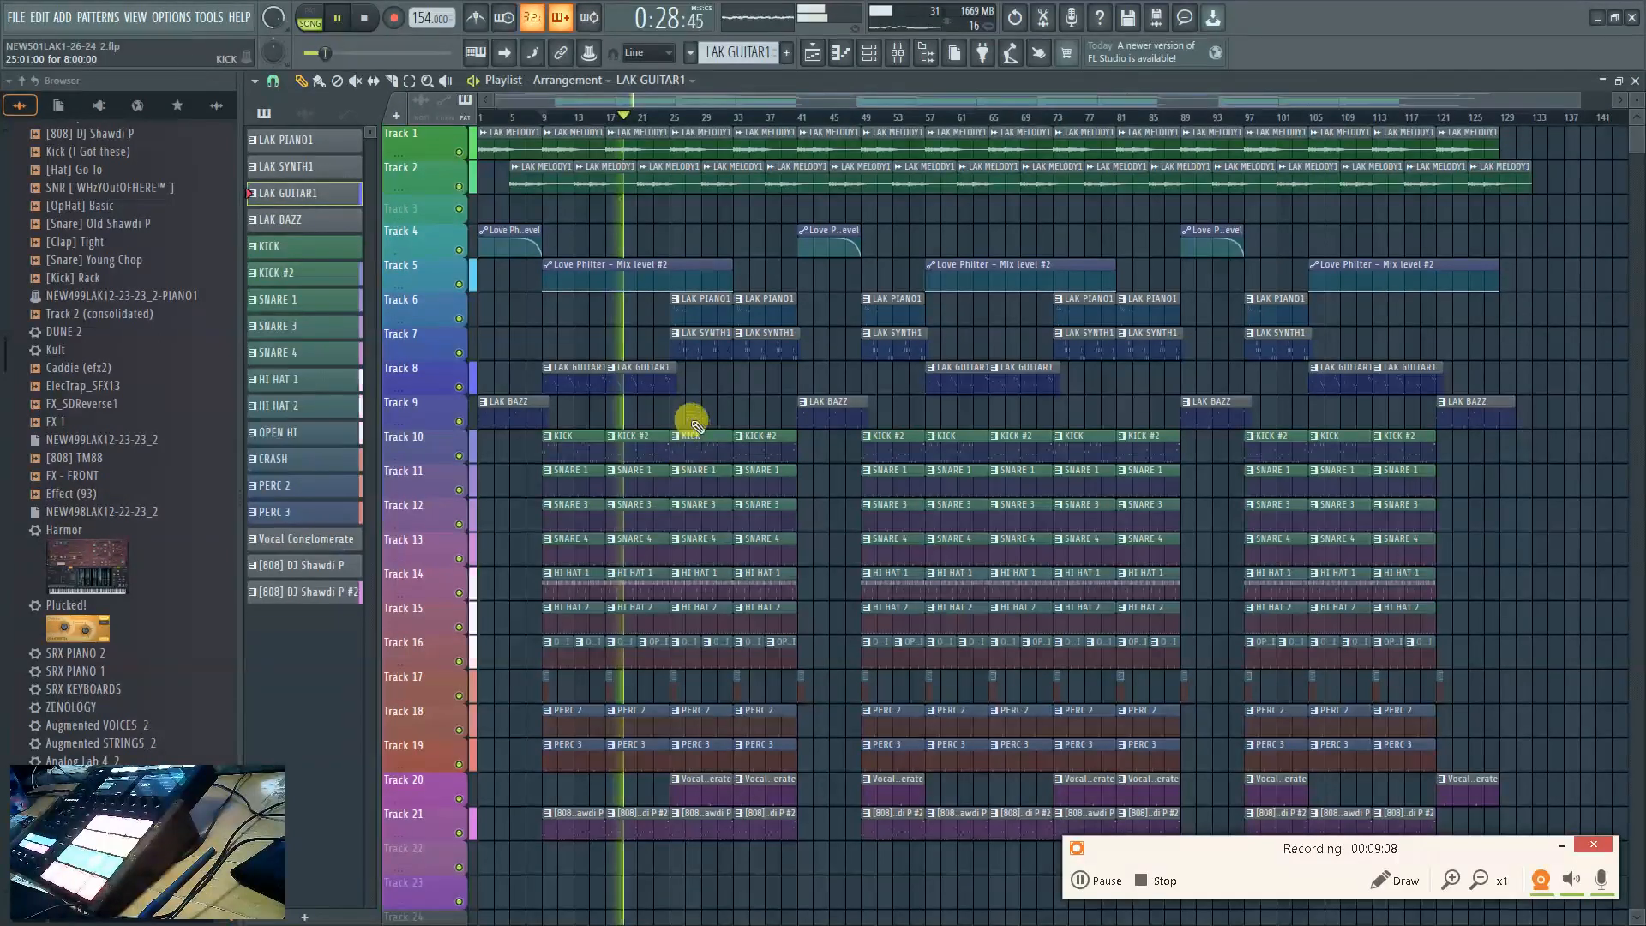
Return to the song's start, play the intro to audition LAK BAZZ, stop playback and solo the LAK BAZZ mixer track
click(545, 106)
key(space)
key(F9)
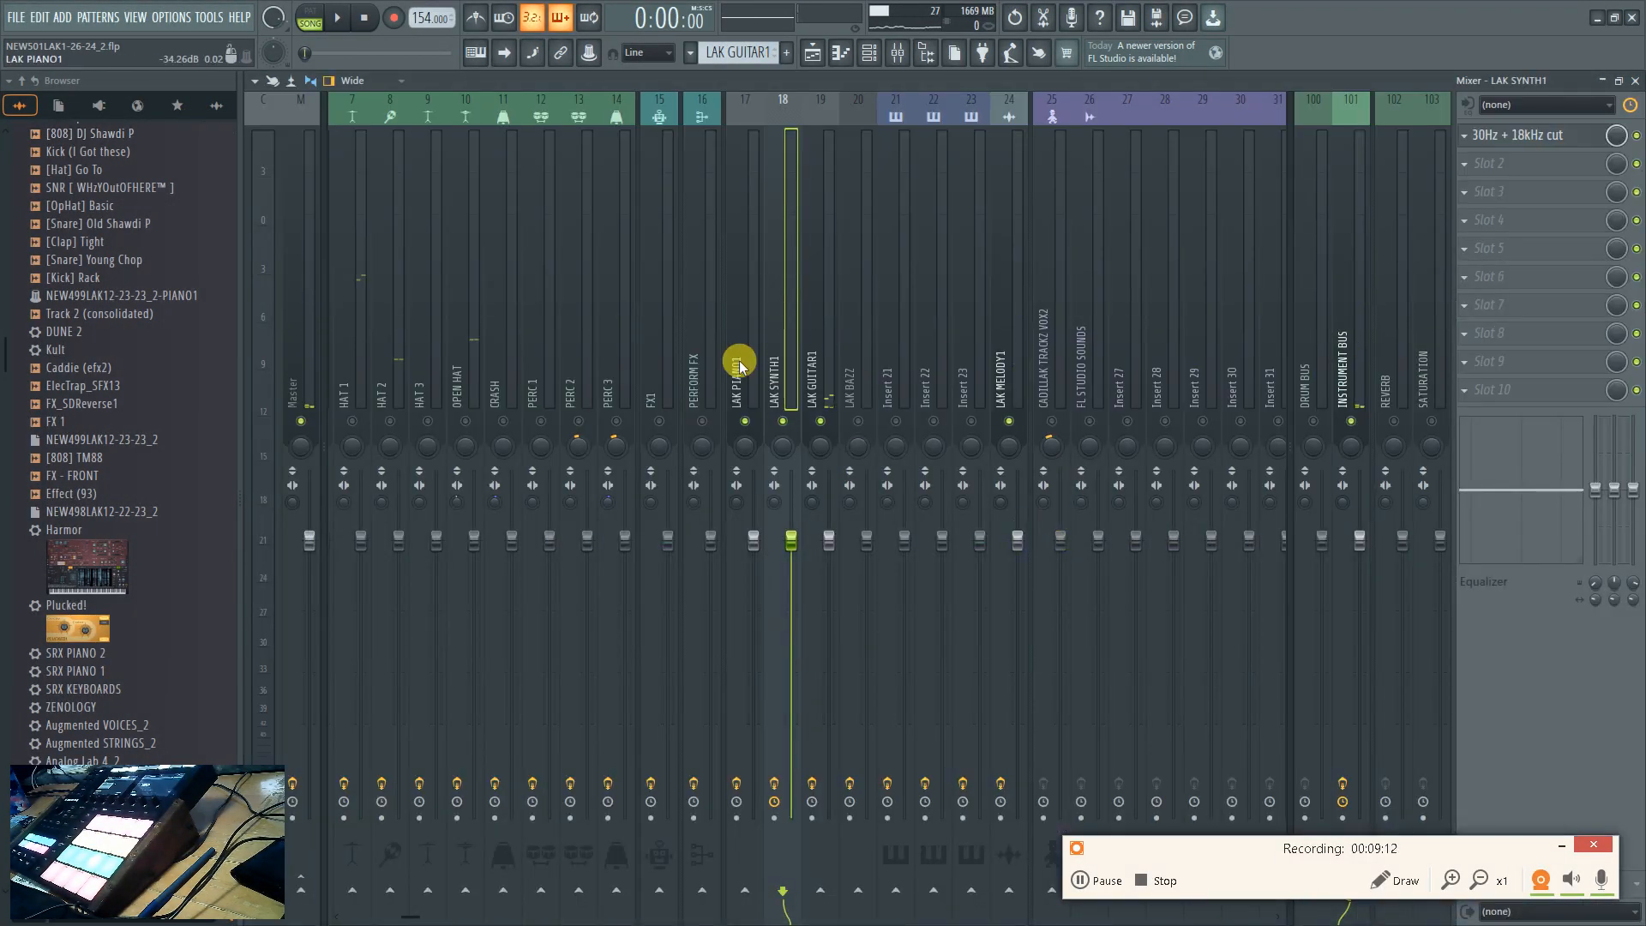
key(F9)
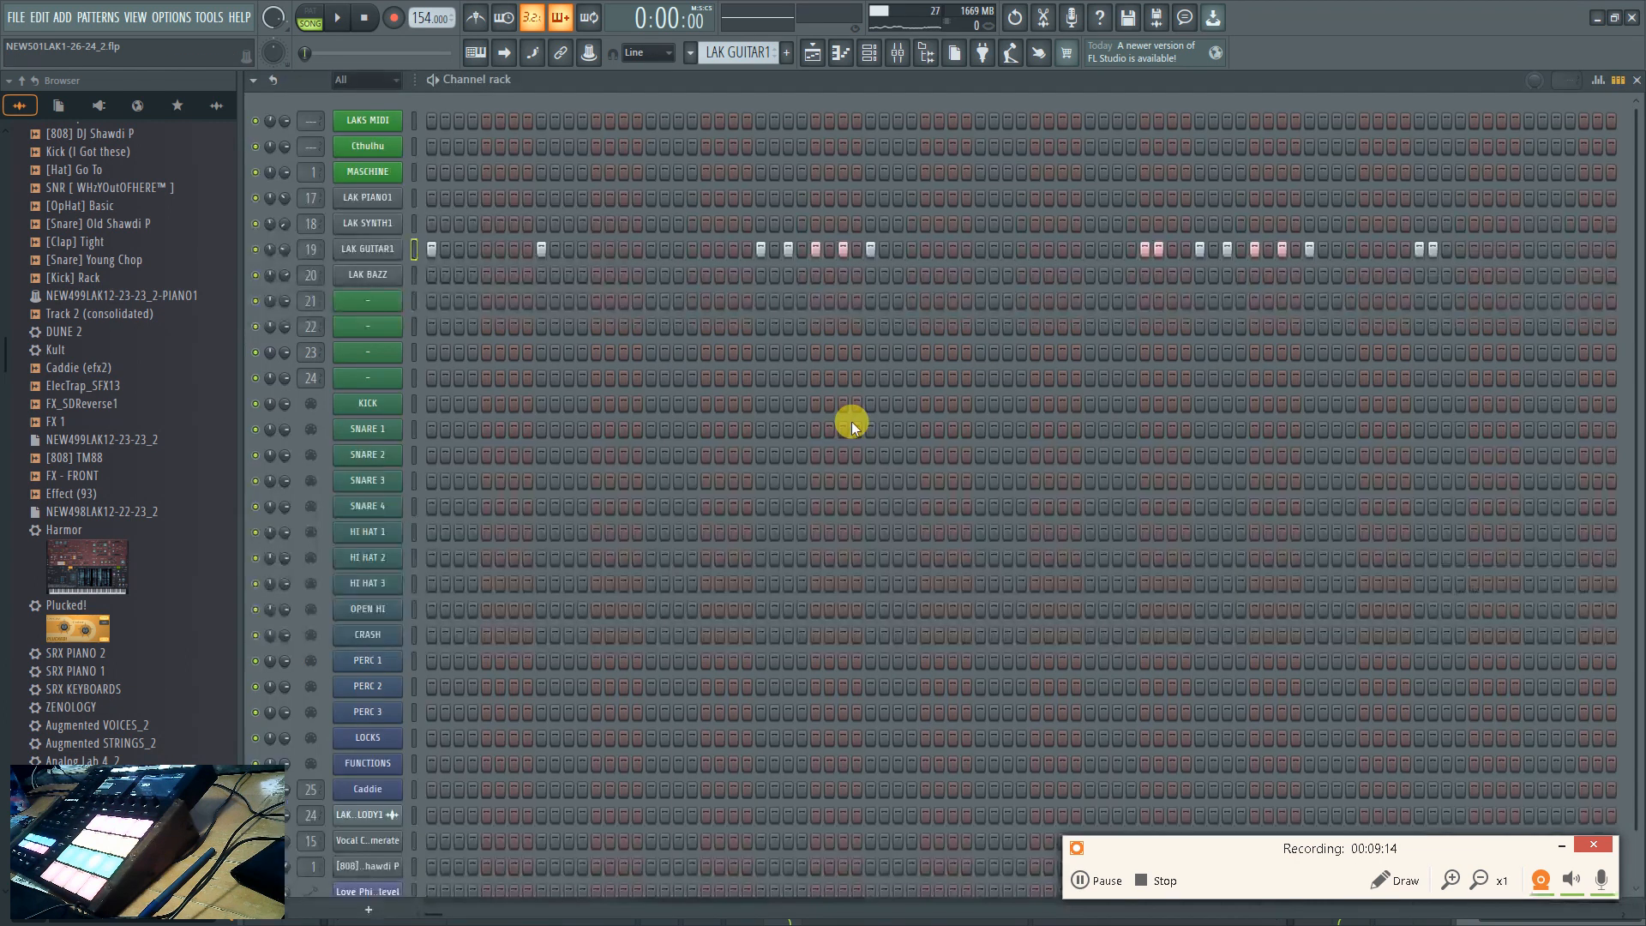
key(space)
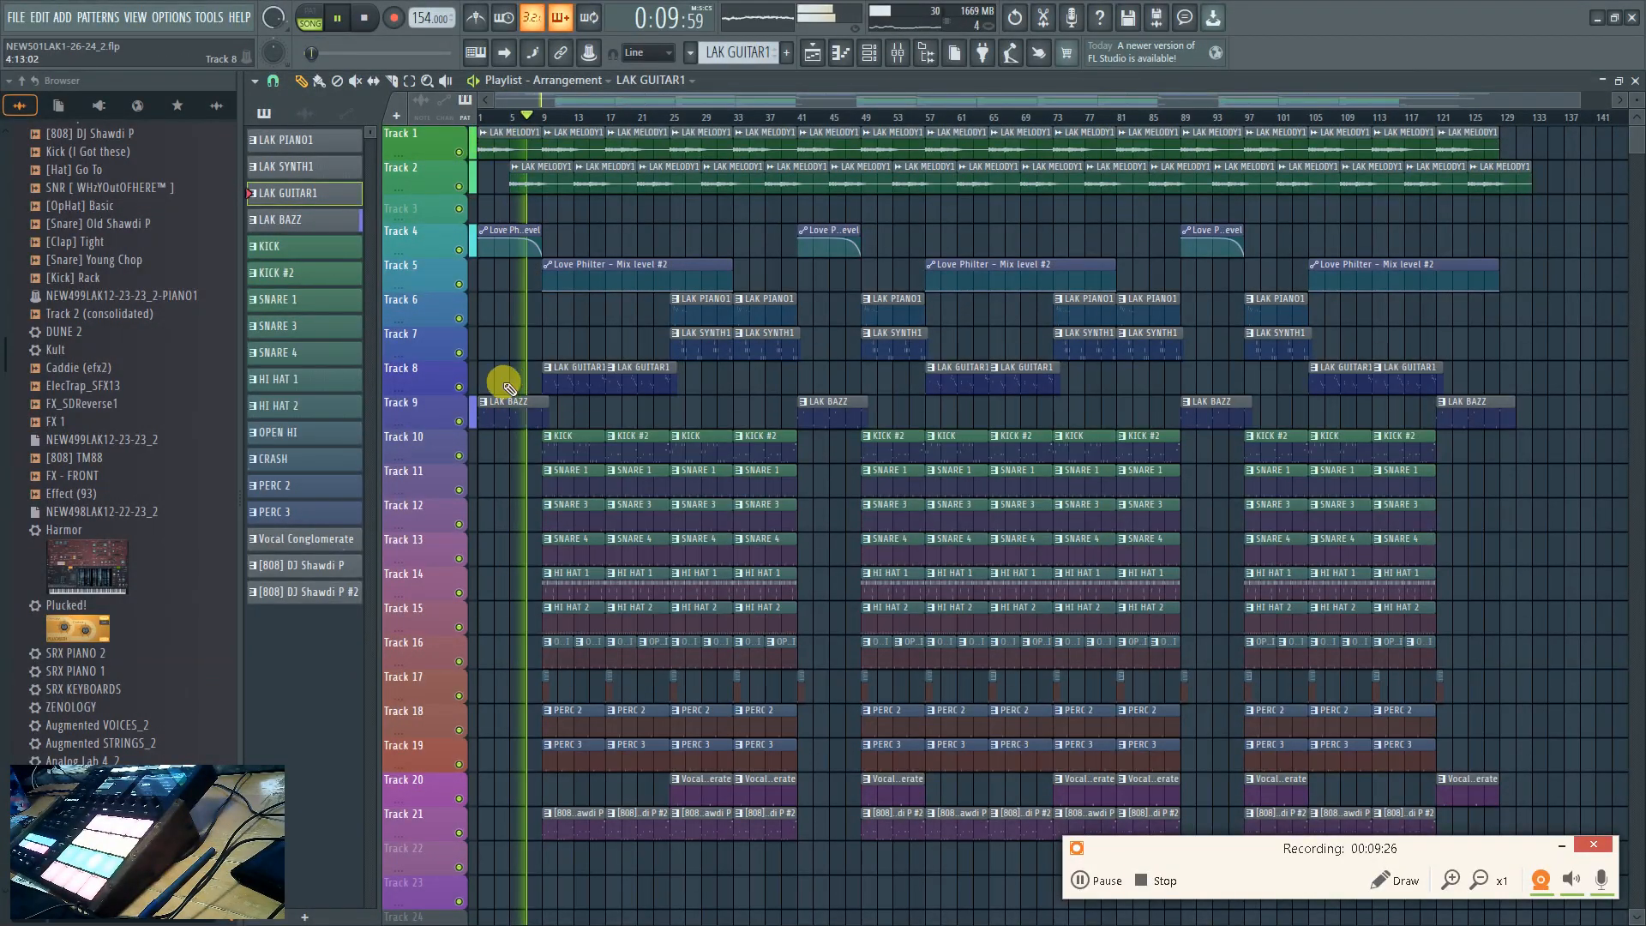
key(space)
key(F9)
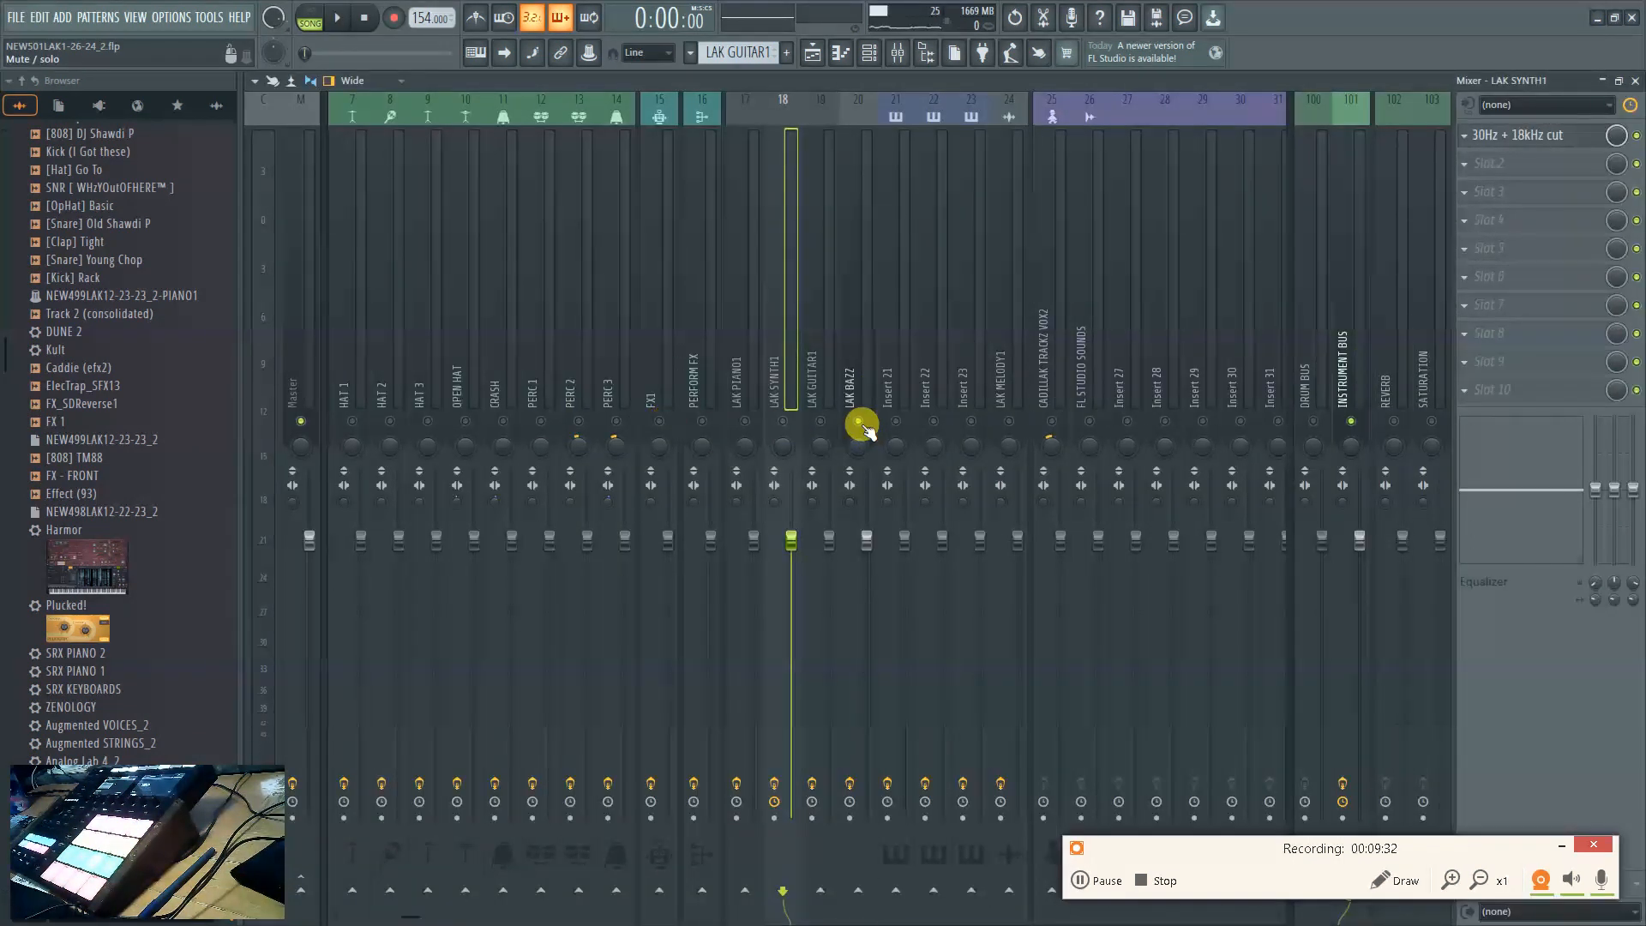
Mute playlist Track 21 and play the song from the start with all mixer tracks enabled, watching their levels
key(F5)
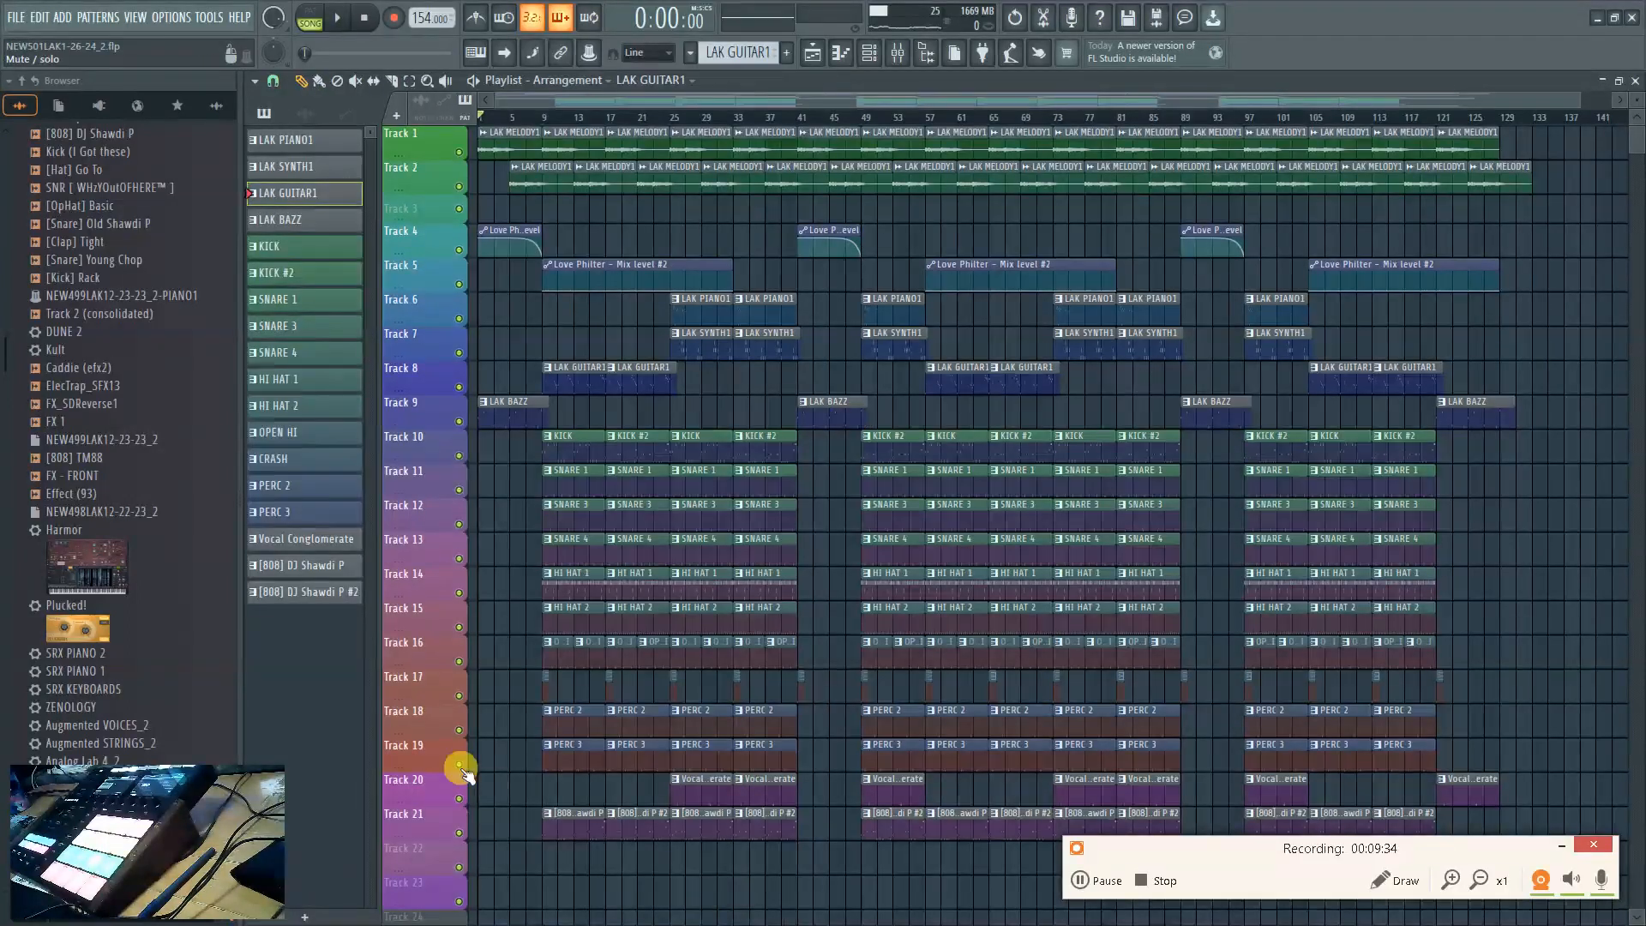
click(463, 834)
key(space)
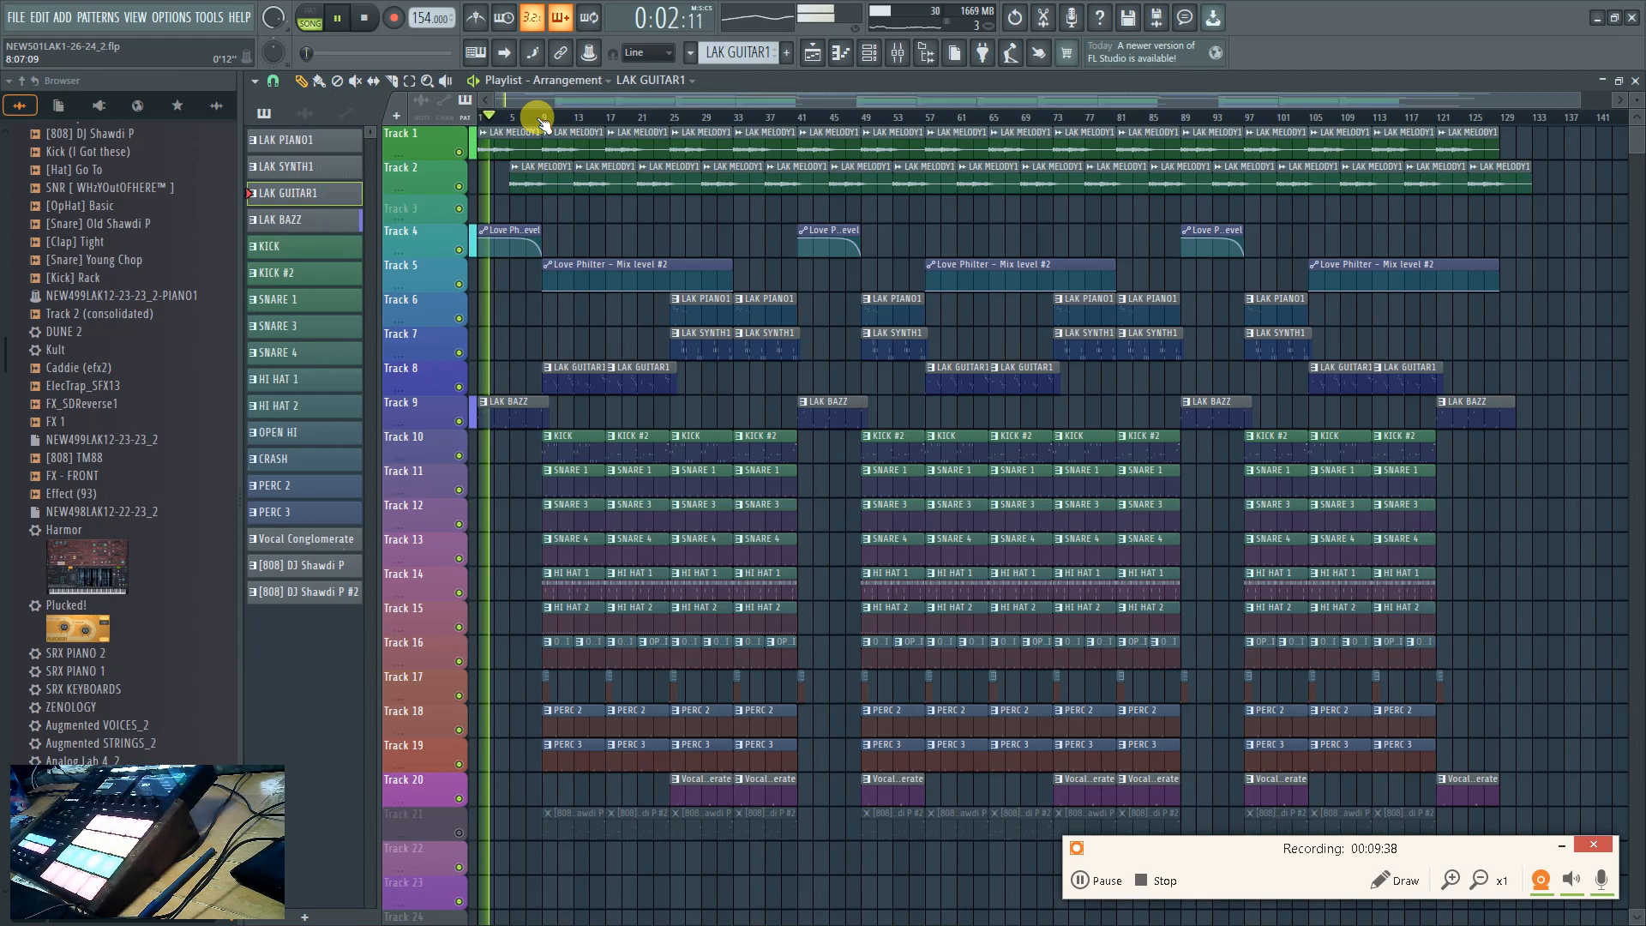
key(F9)
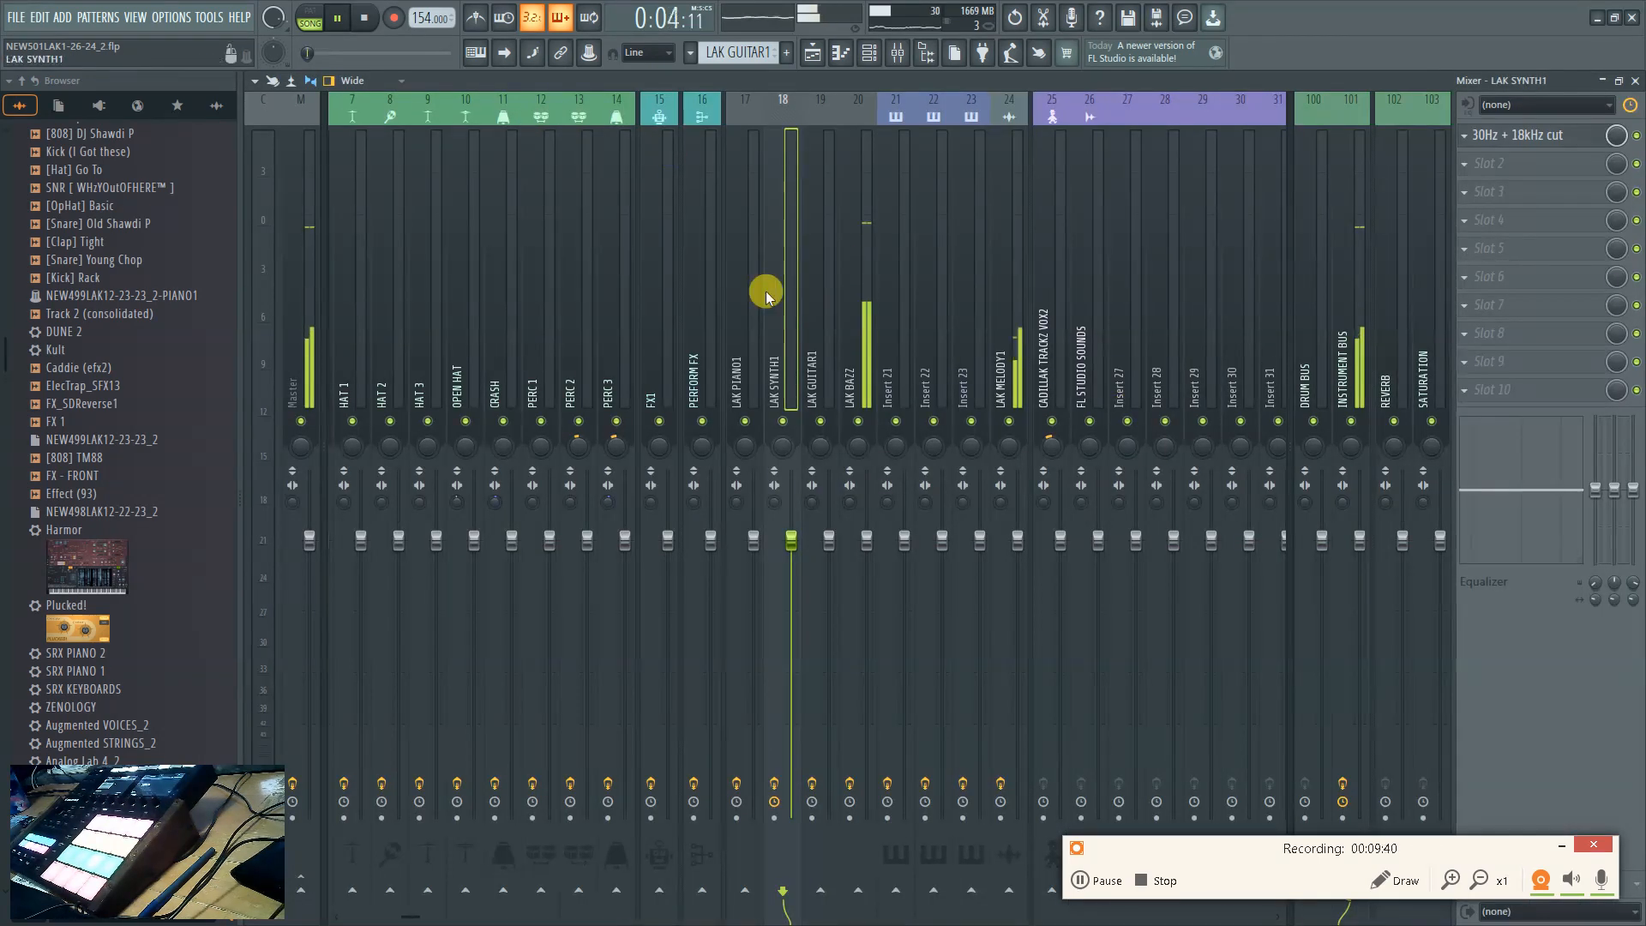
scroll(765, 317, down, 6)
scroll(772, 343, up, 12)
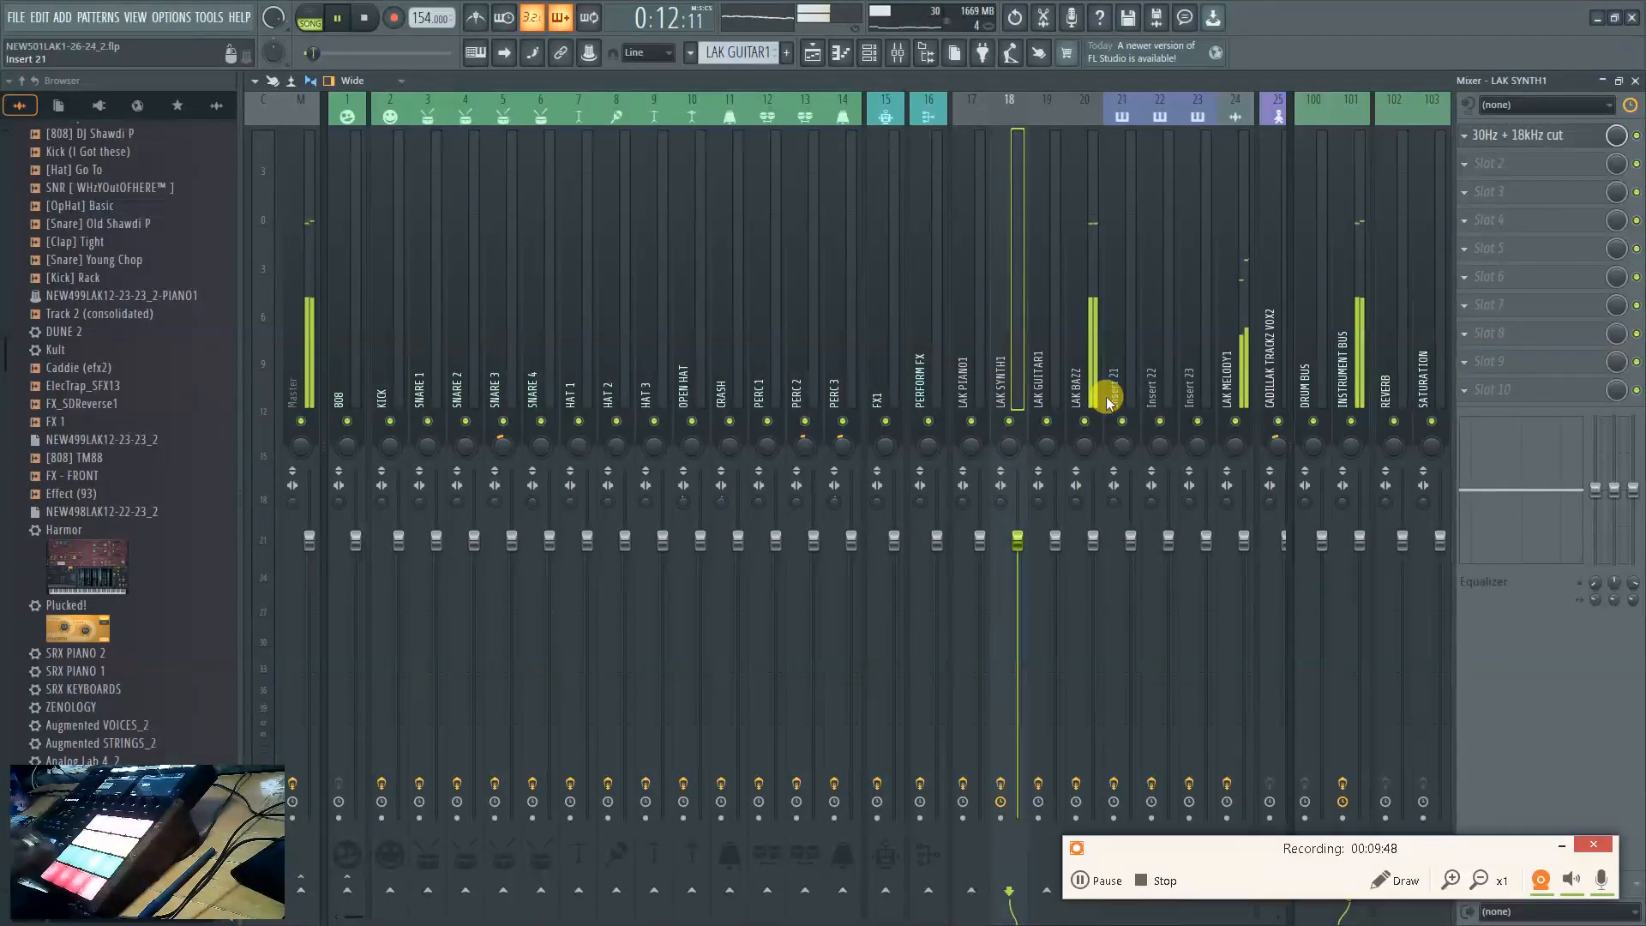
key(F5)
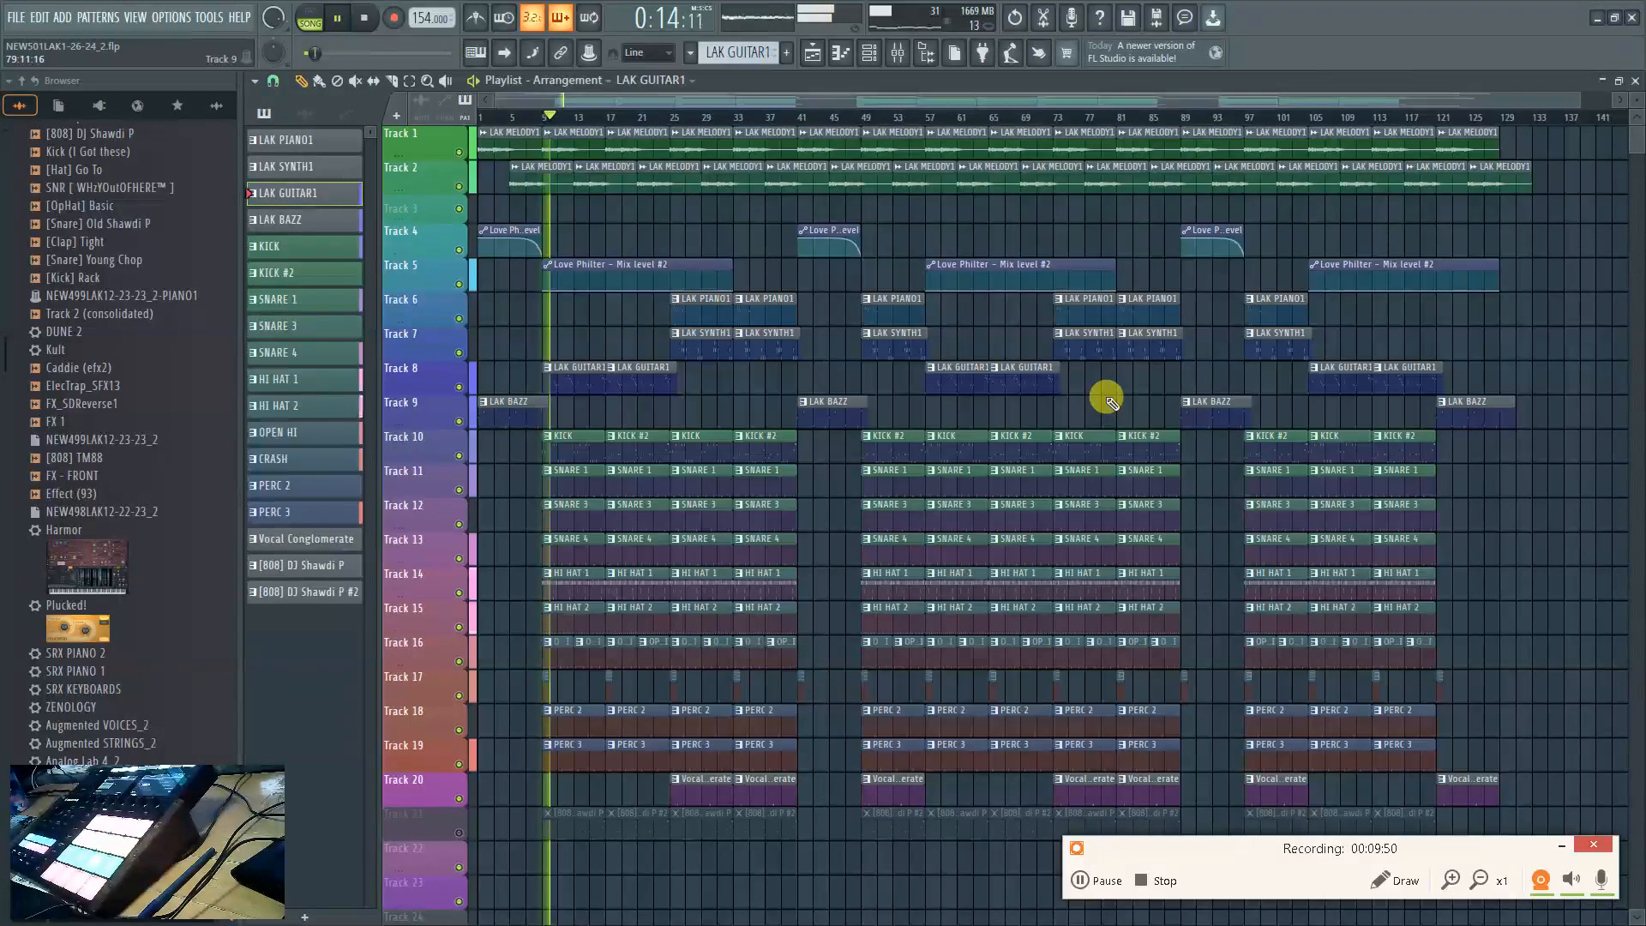
Step through the beat's patterns in the channel rack to review the drum steps, stopping playback and ending on the SNARE 3 pattern
key(F6)
scroll(785, 339, down, 2)
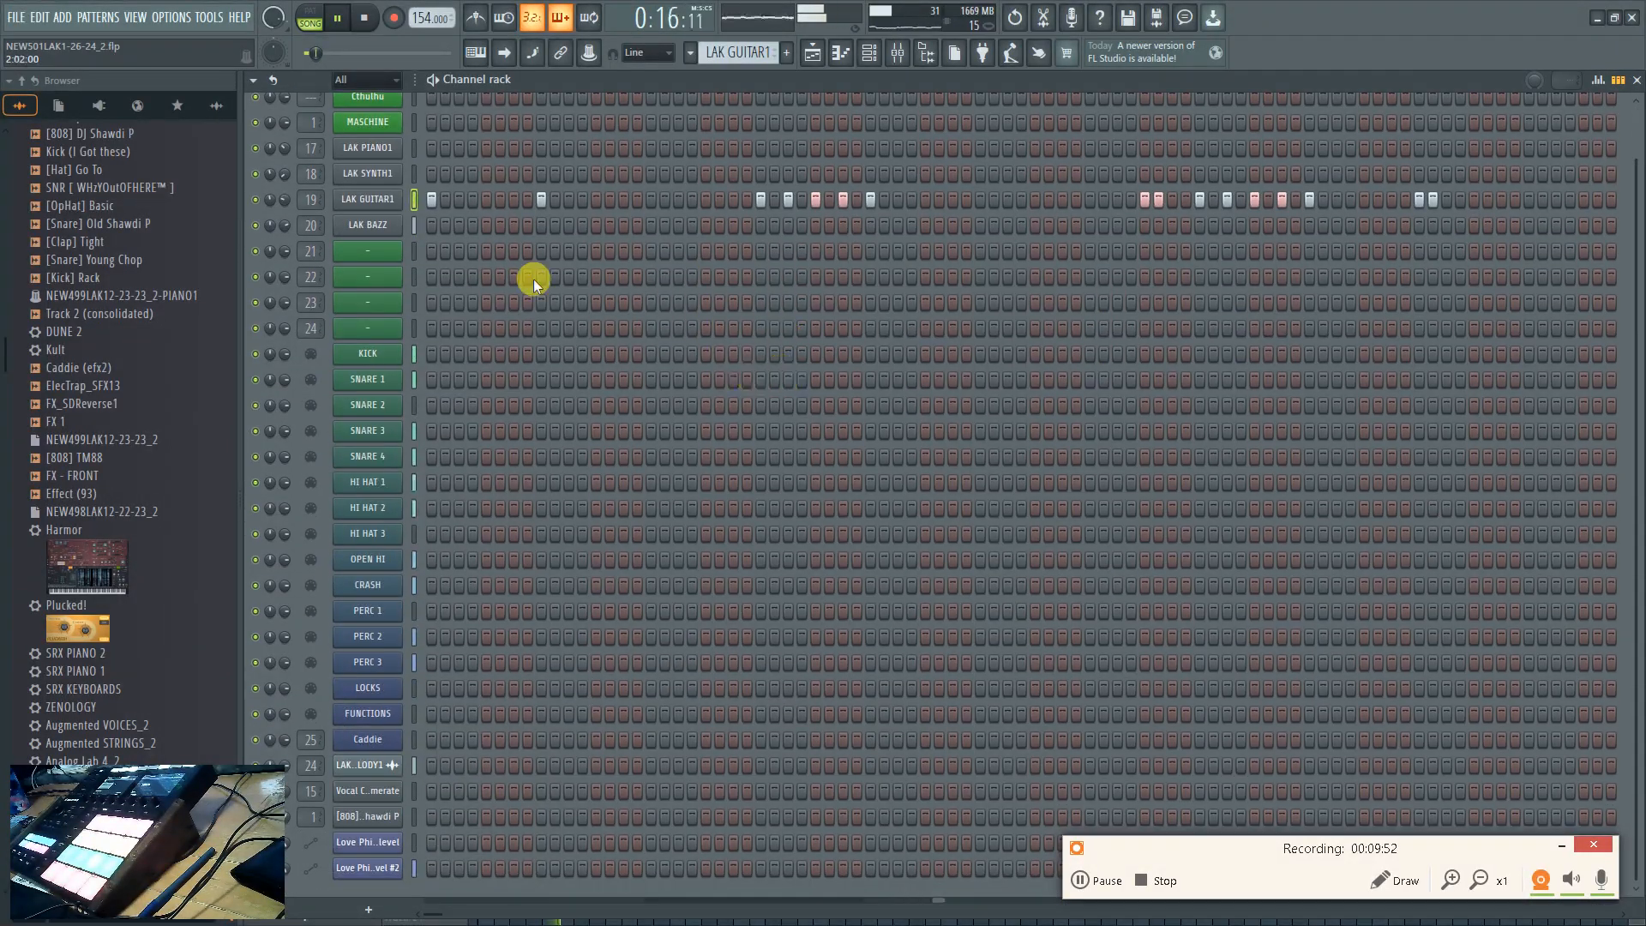
scroll(726, 49, up, 2)
scroll(726, 49, up, 3)
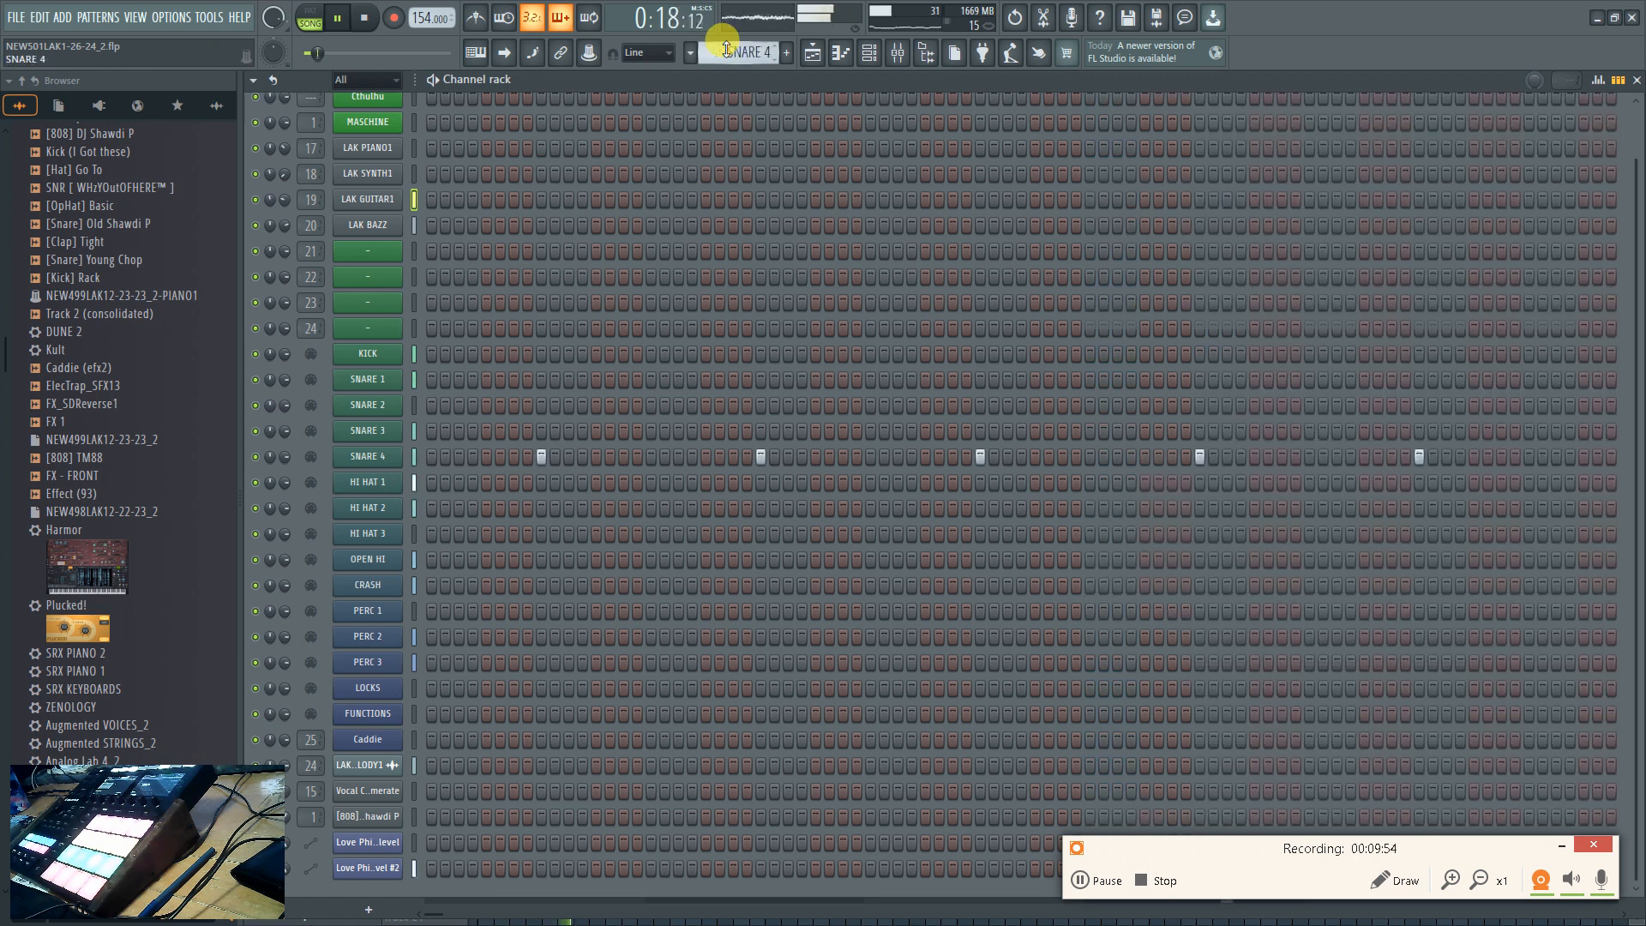
scroll(726, 49, up, 4)
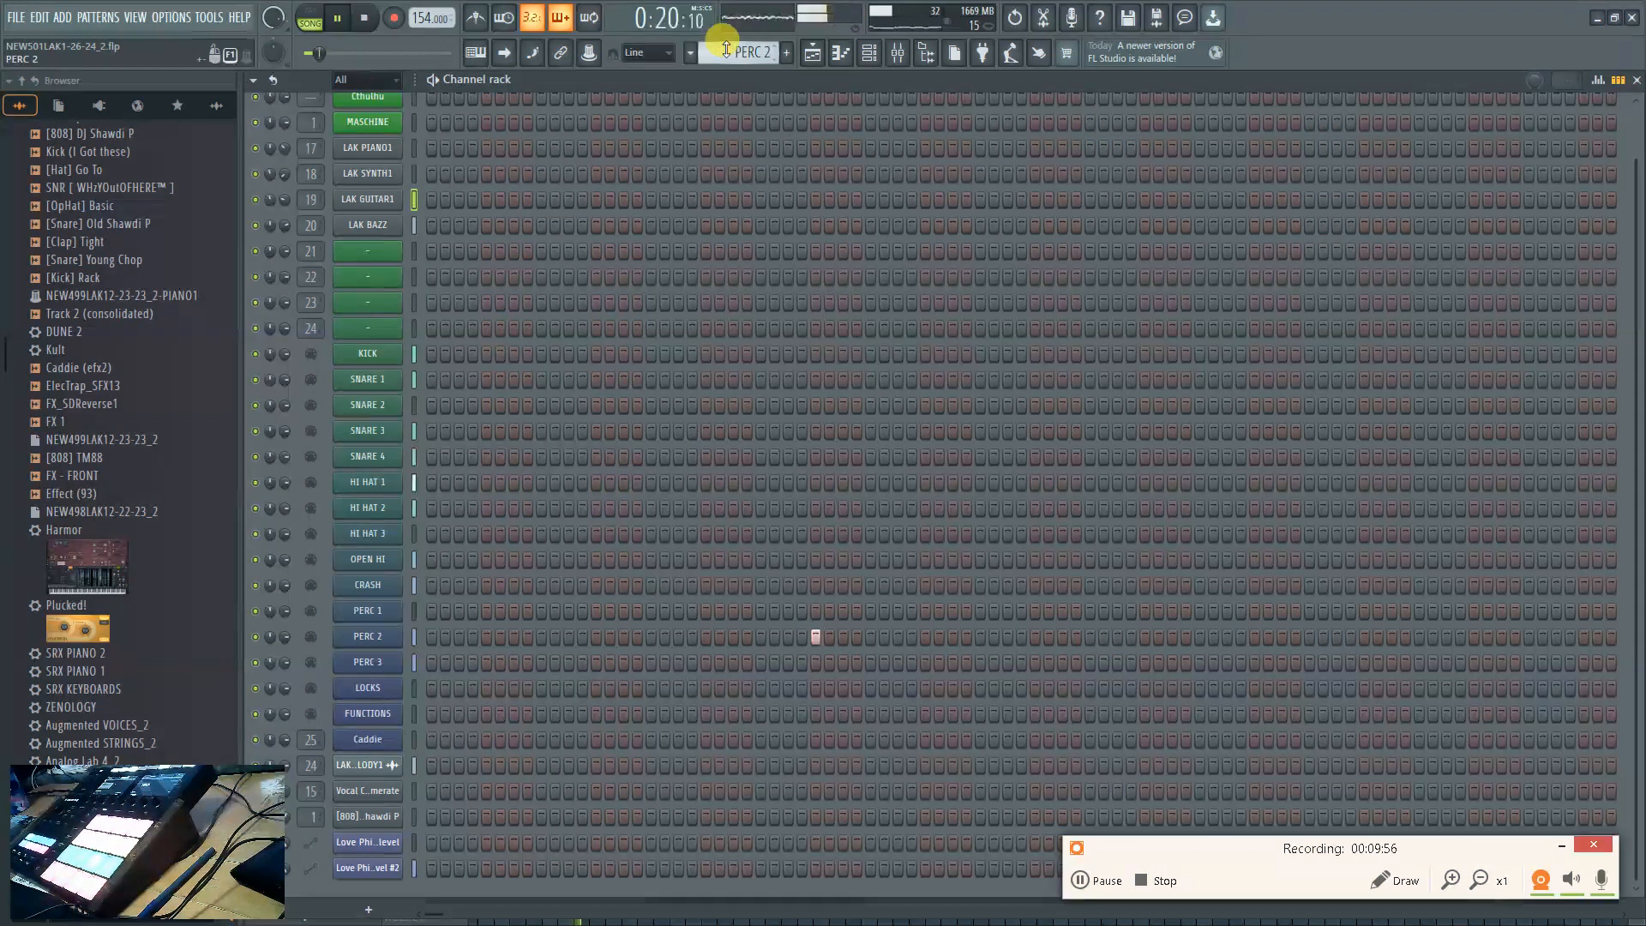
key(space)
scroll(726, 49, up, 3)
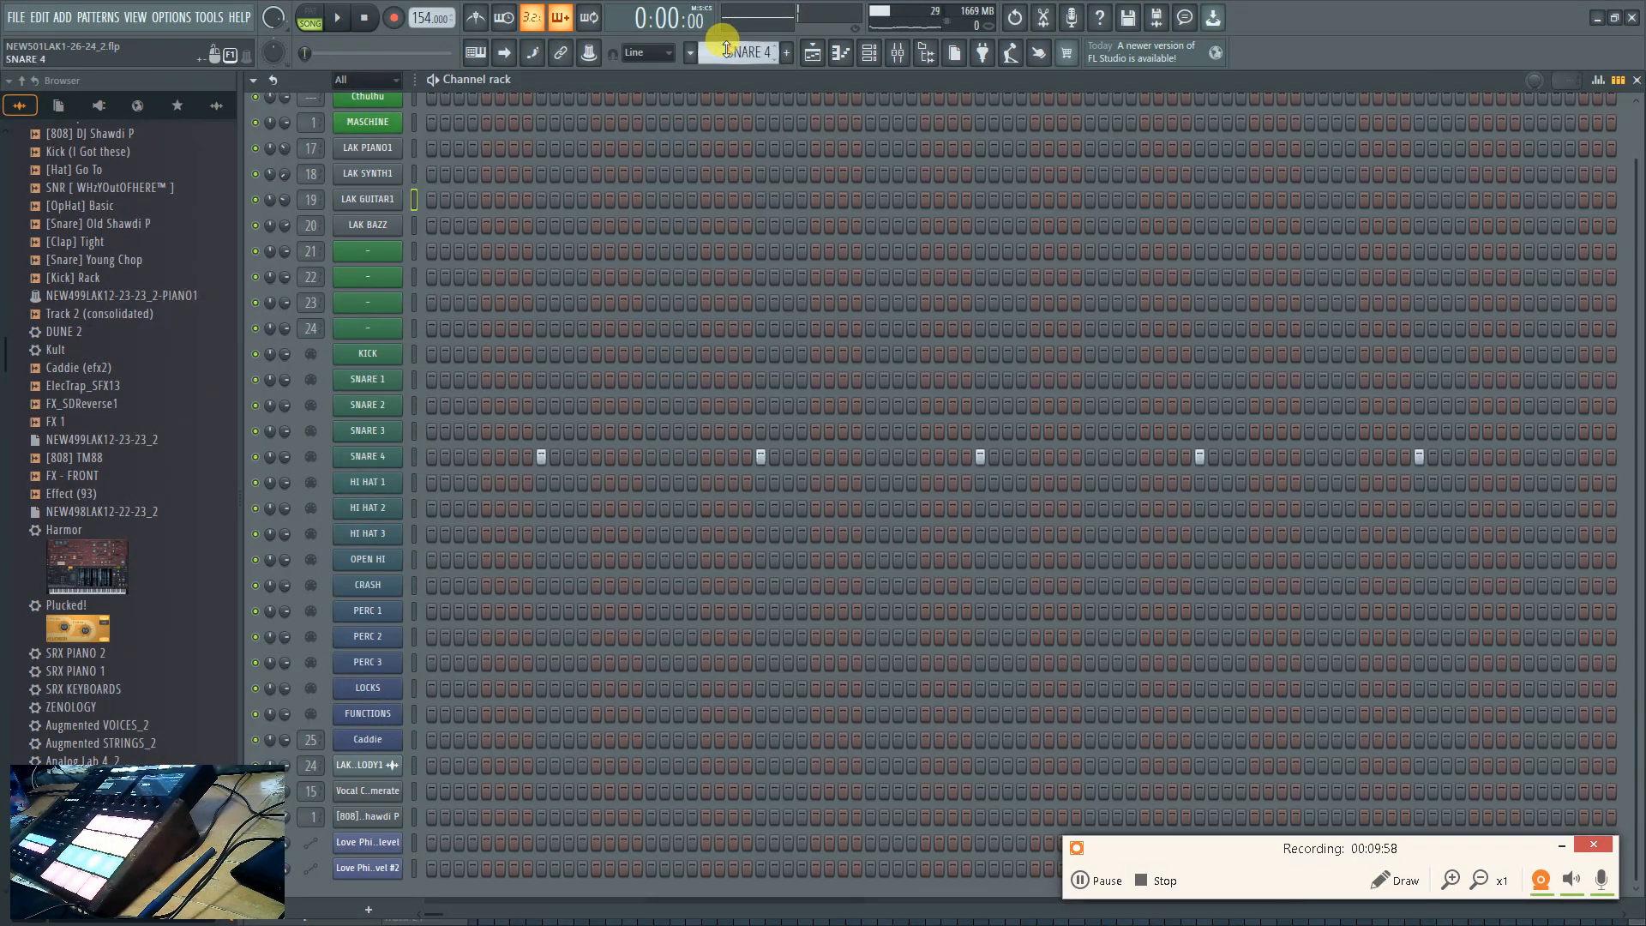
scroll(723, 51, down, 8)
scroll(723, 53, up, 9)
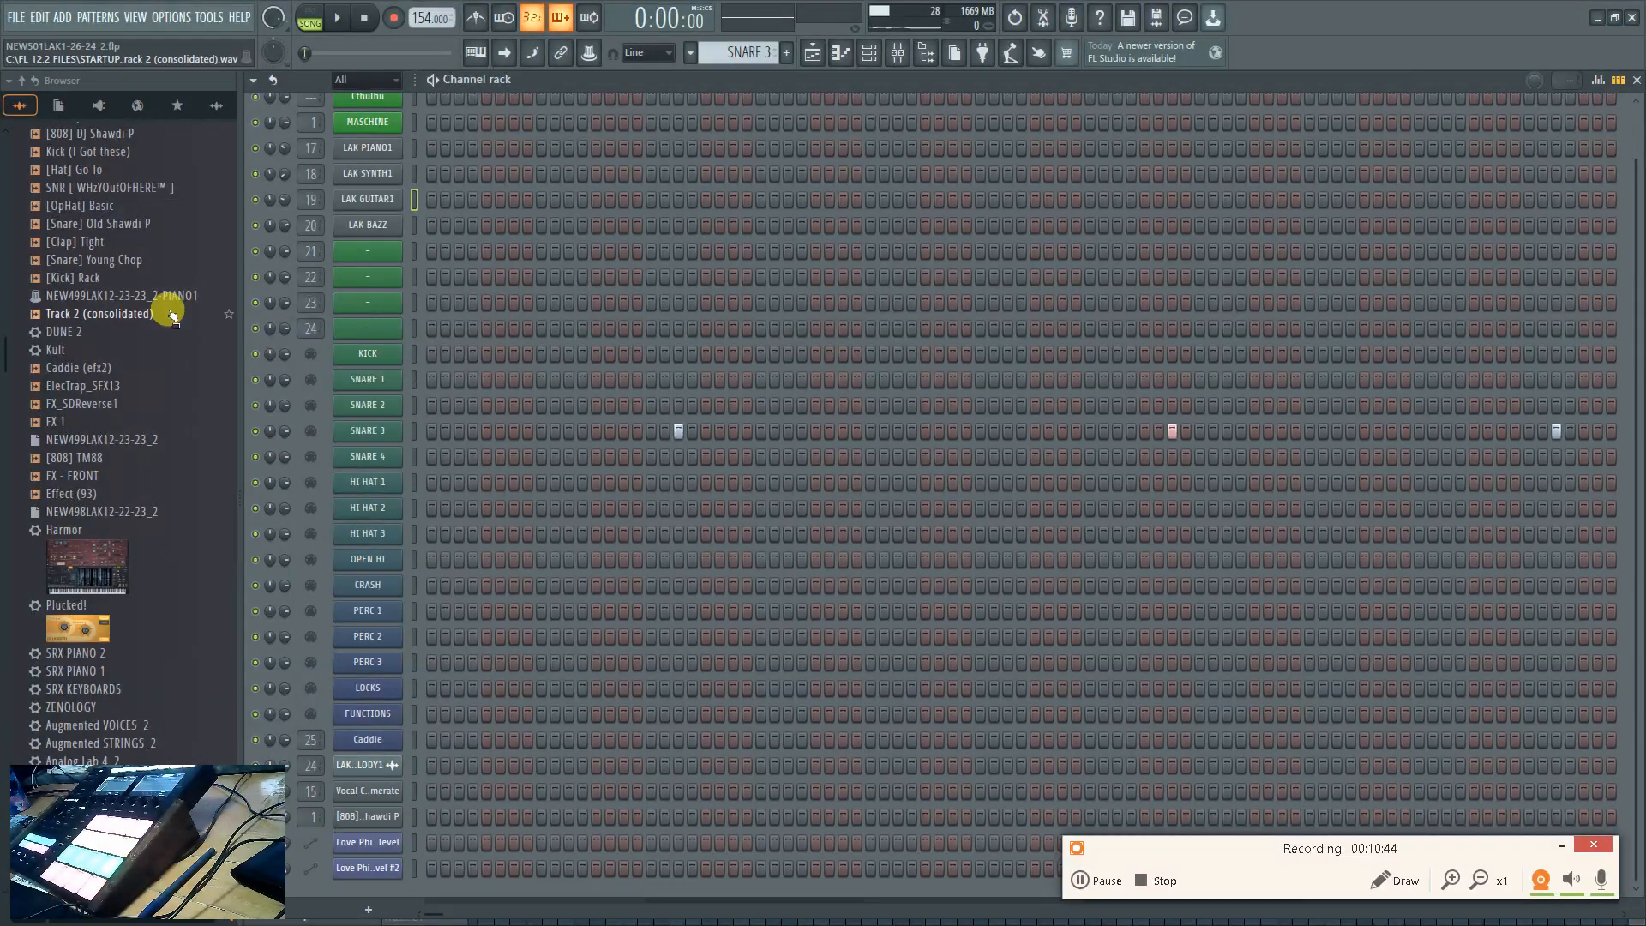
Open the MASCHINE channel's plugin to view its kit and patterns, close it and return to the playlist
click(400, 127)
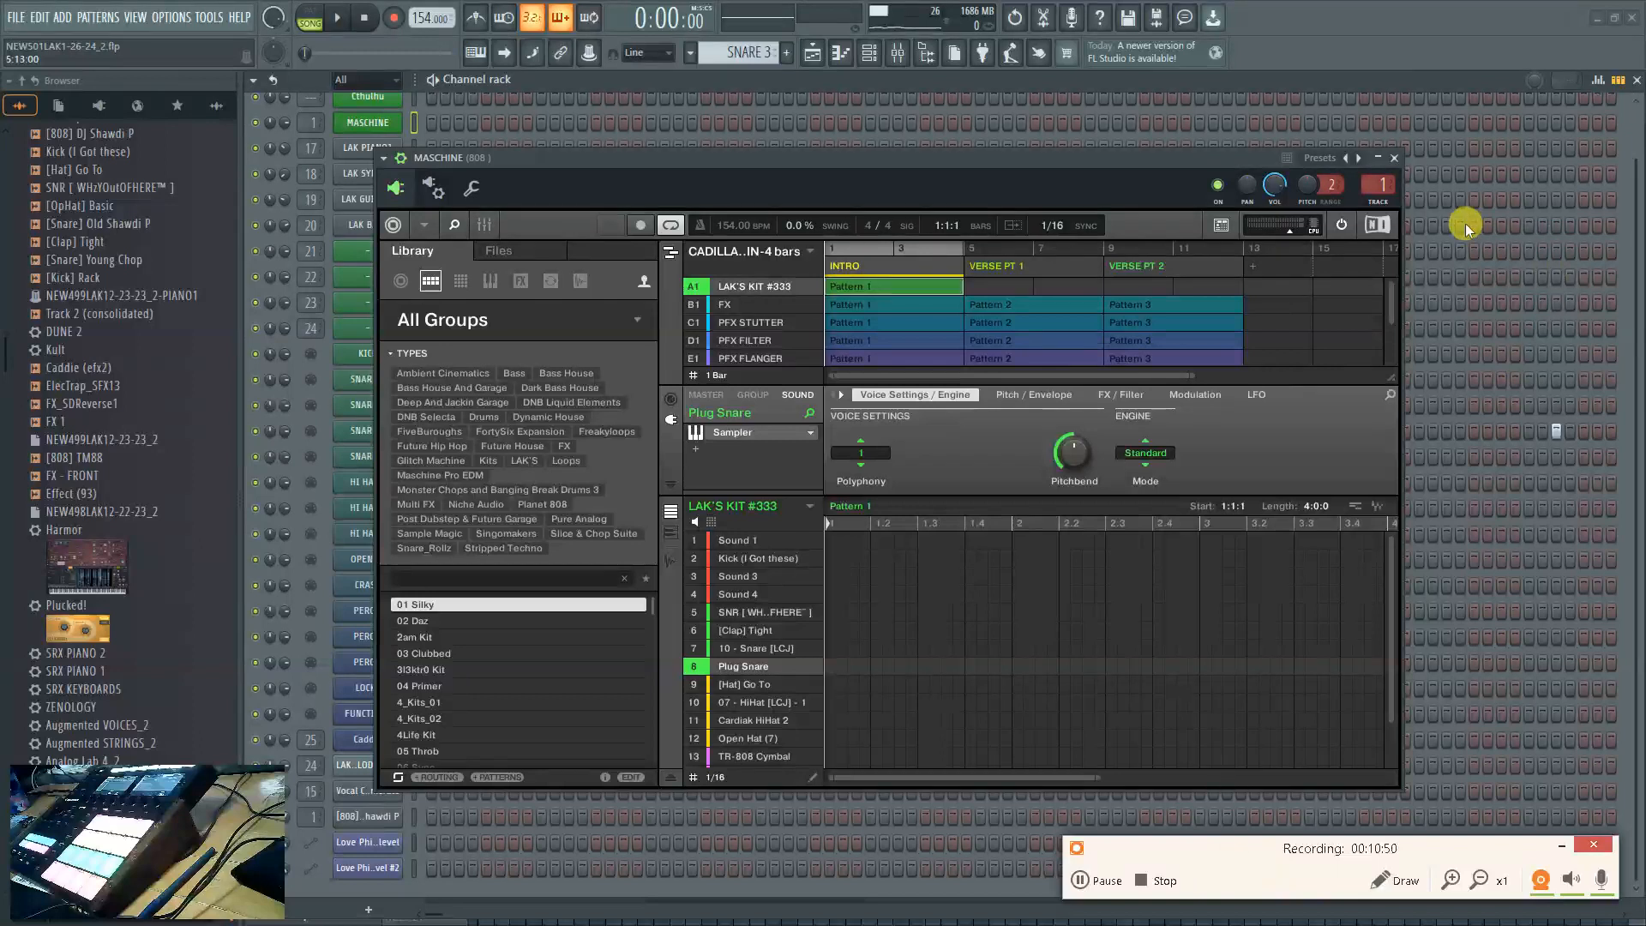
click(1394, 159)
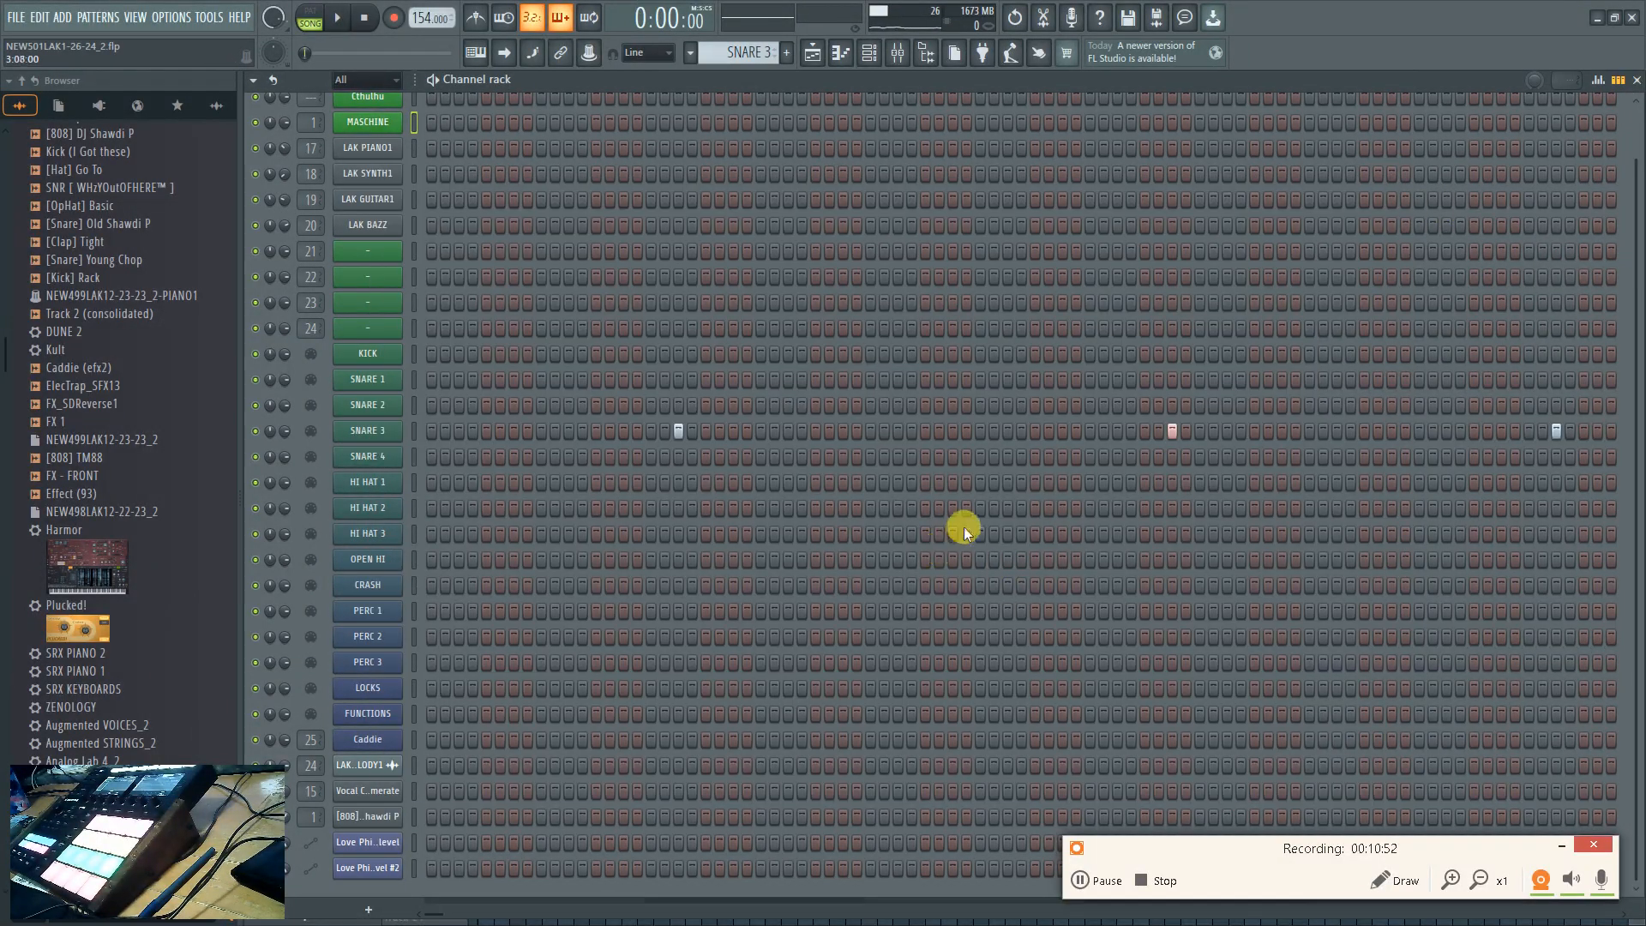
scroll(870, 511, up, 2)
click(812, 53)
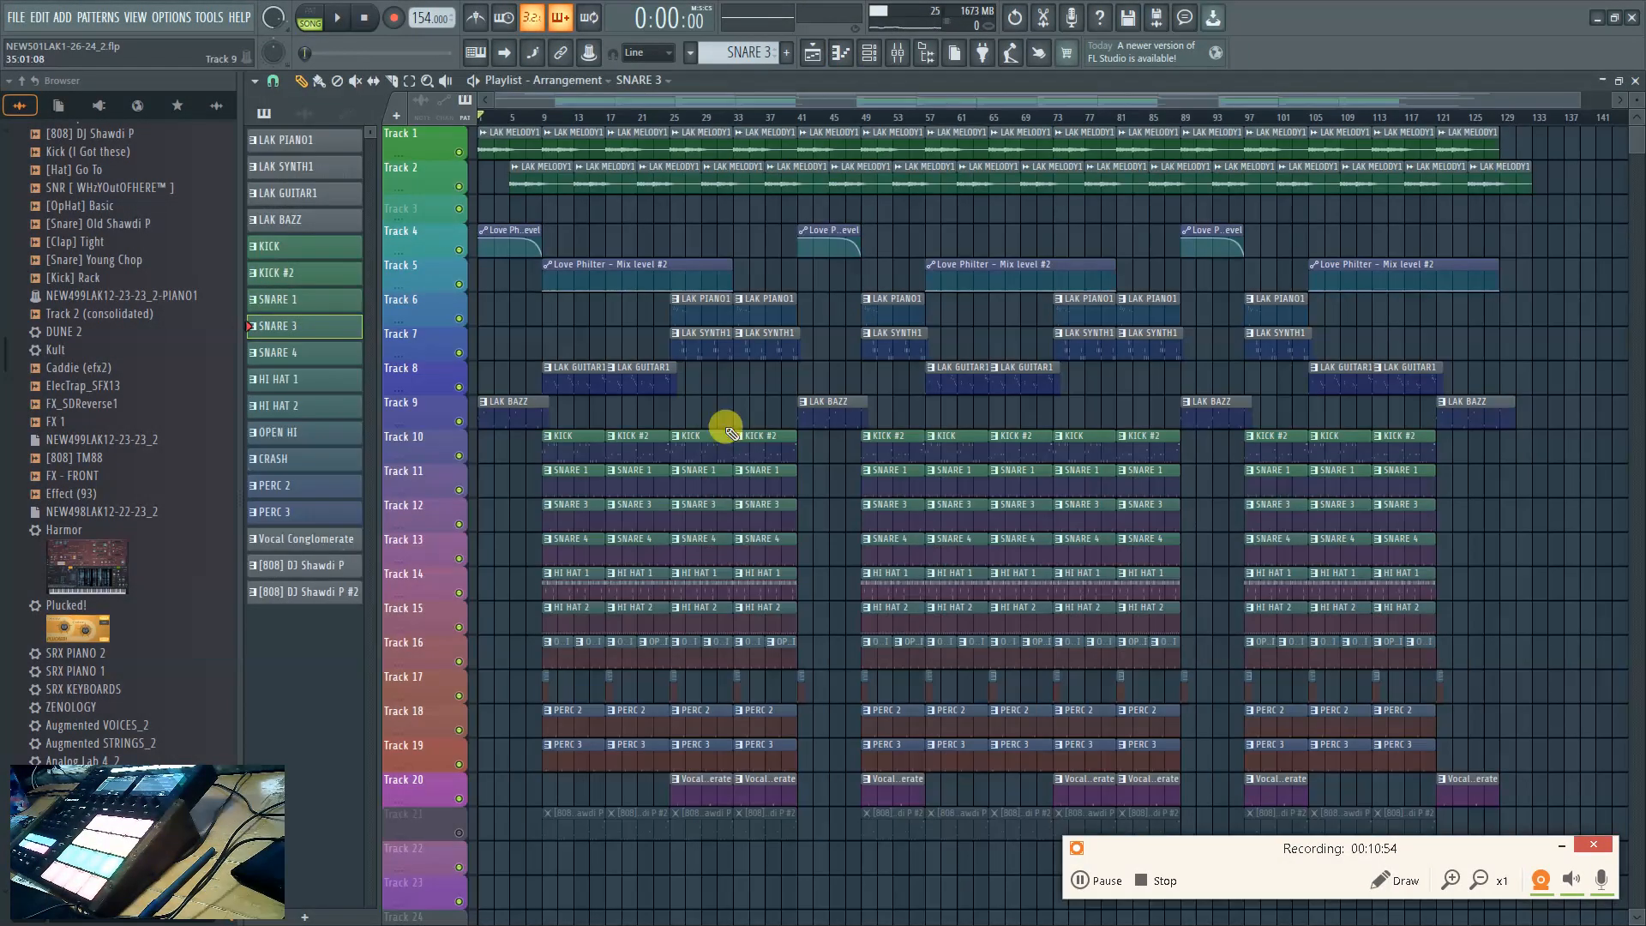
Place the song position just before bar 9, unmute playlist Track 21 and play the beat from there
click(533, 116)
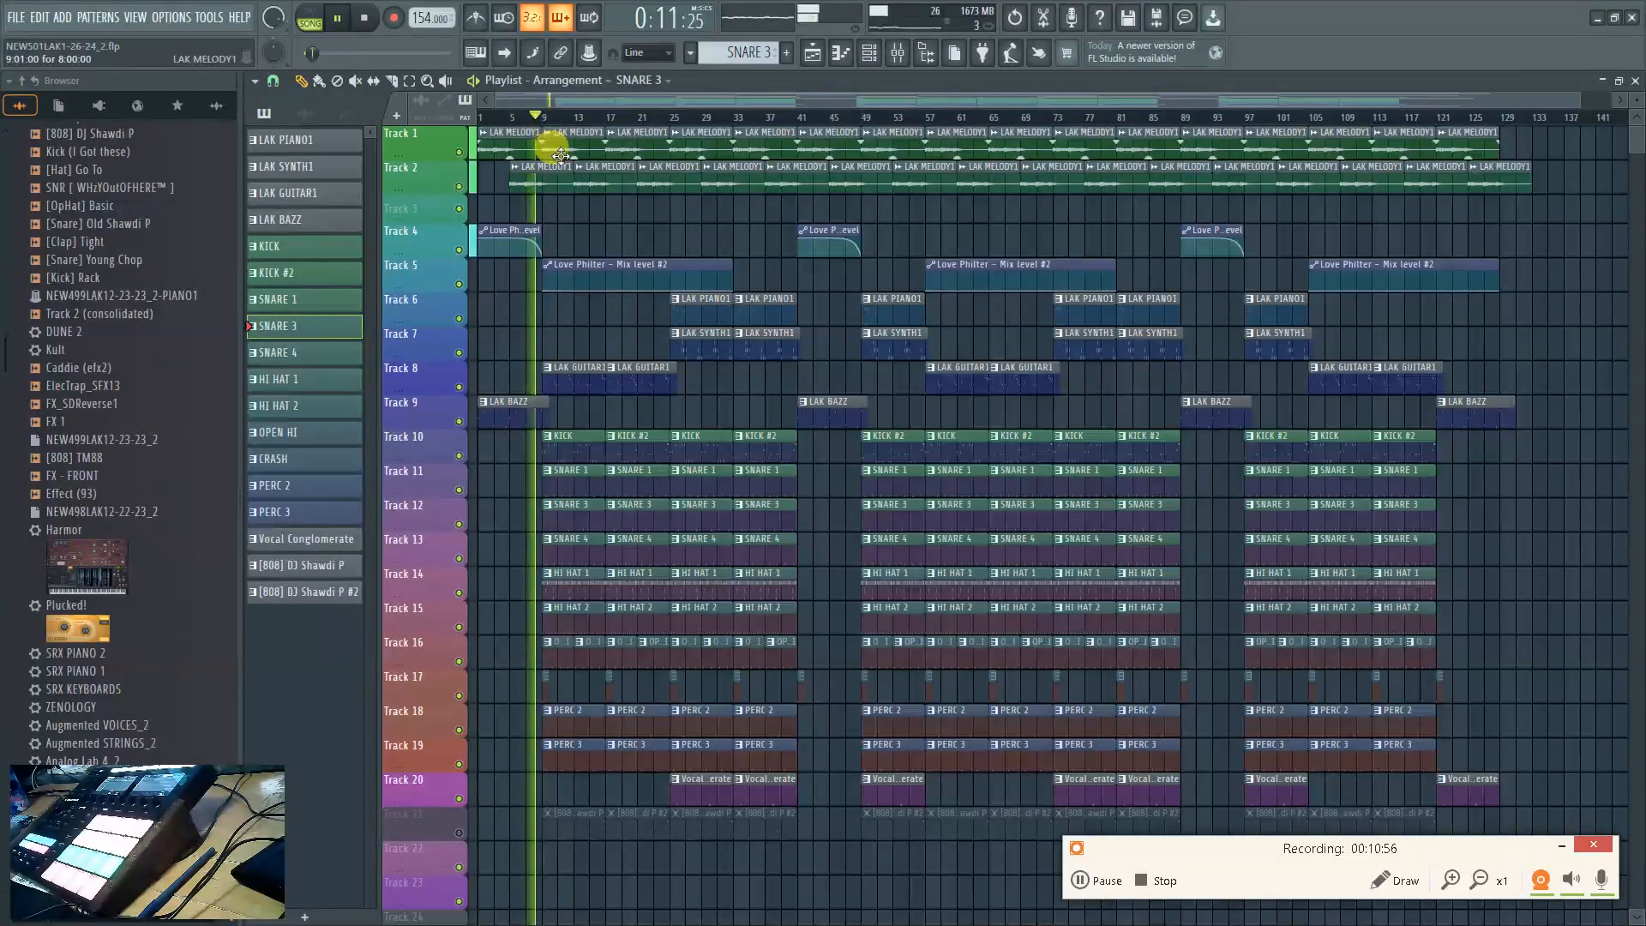
key(space)
click(460, 833)
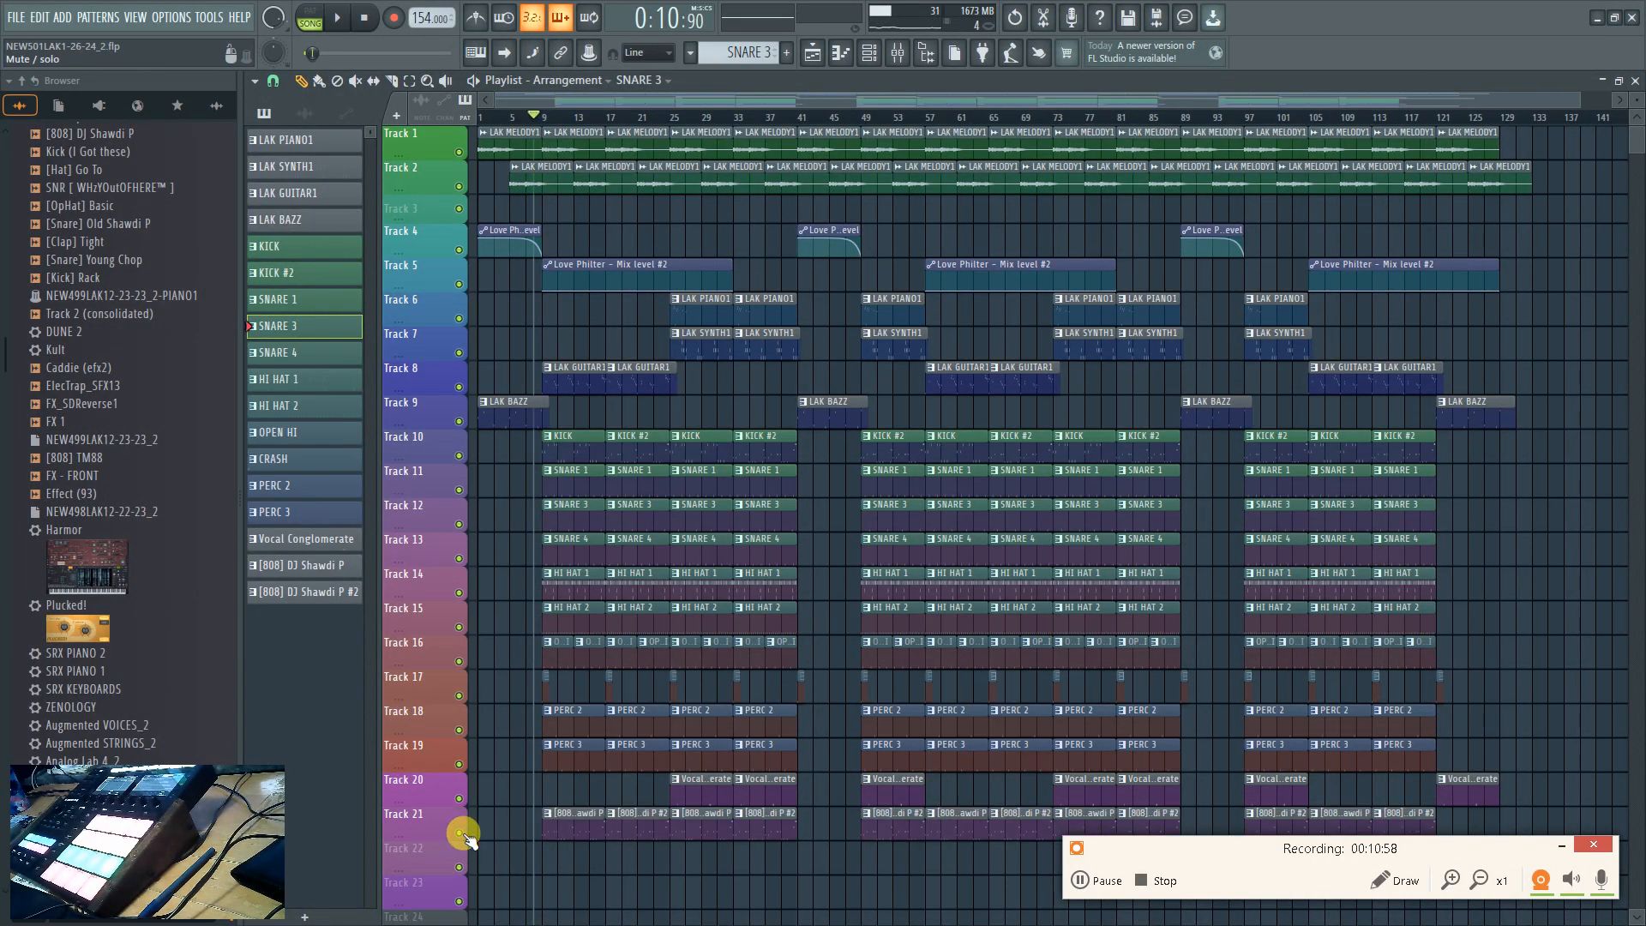
key(space)
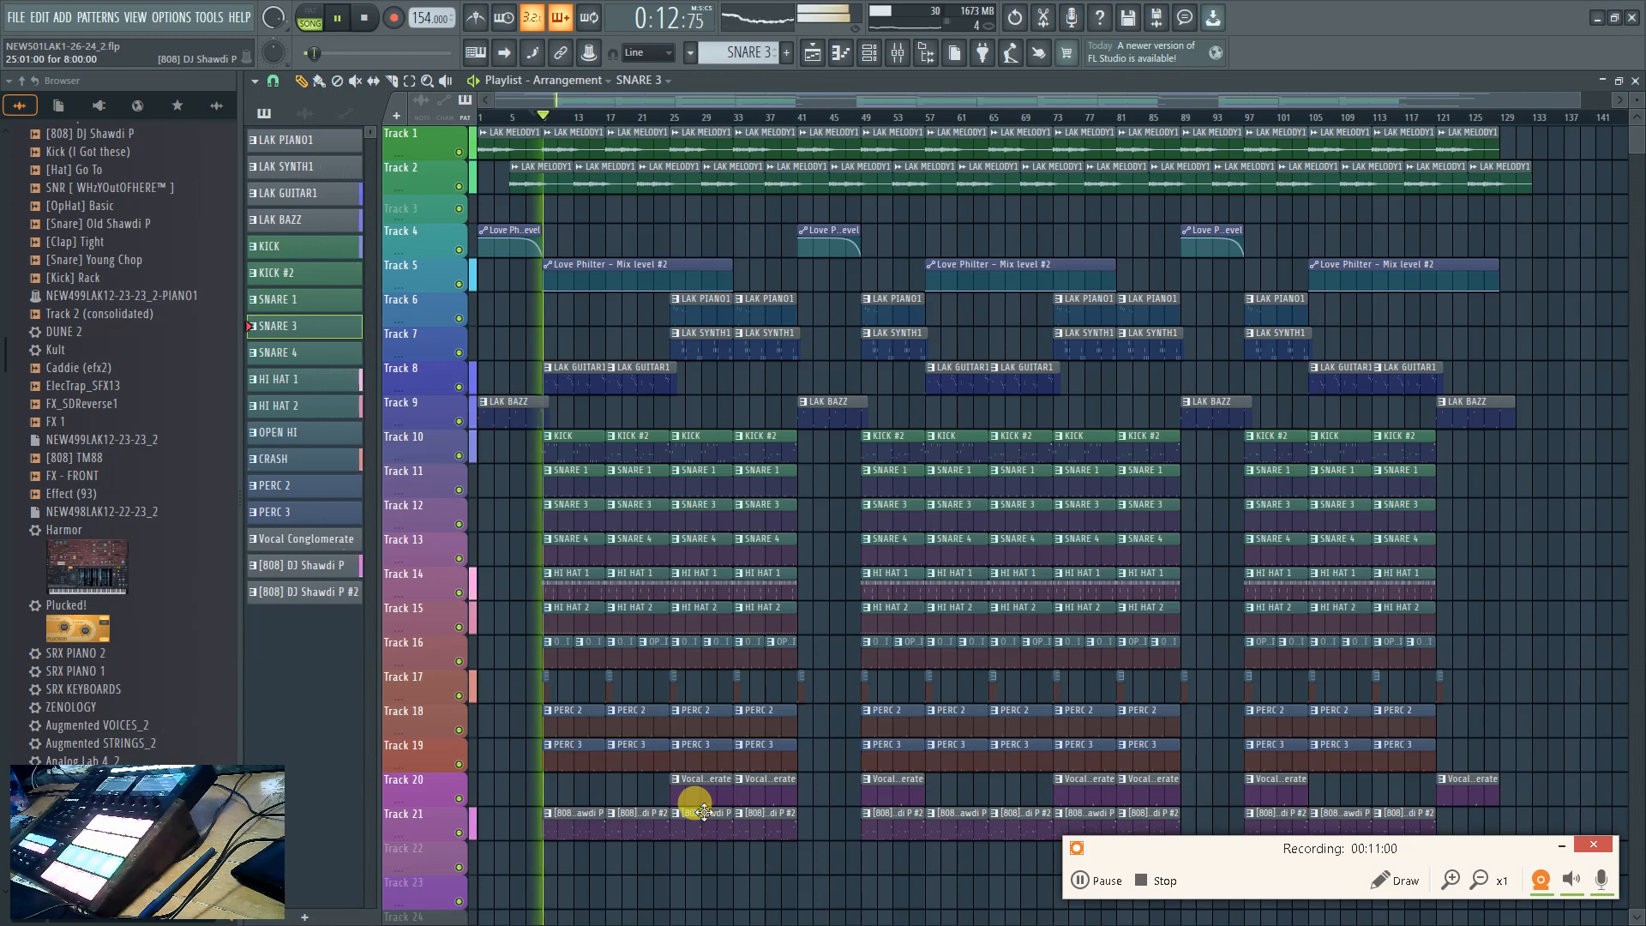
Watch the playback in the mixer, channel rack and playlist, and stop the song from the playlist
key(F9)
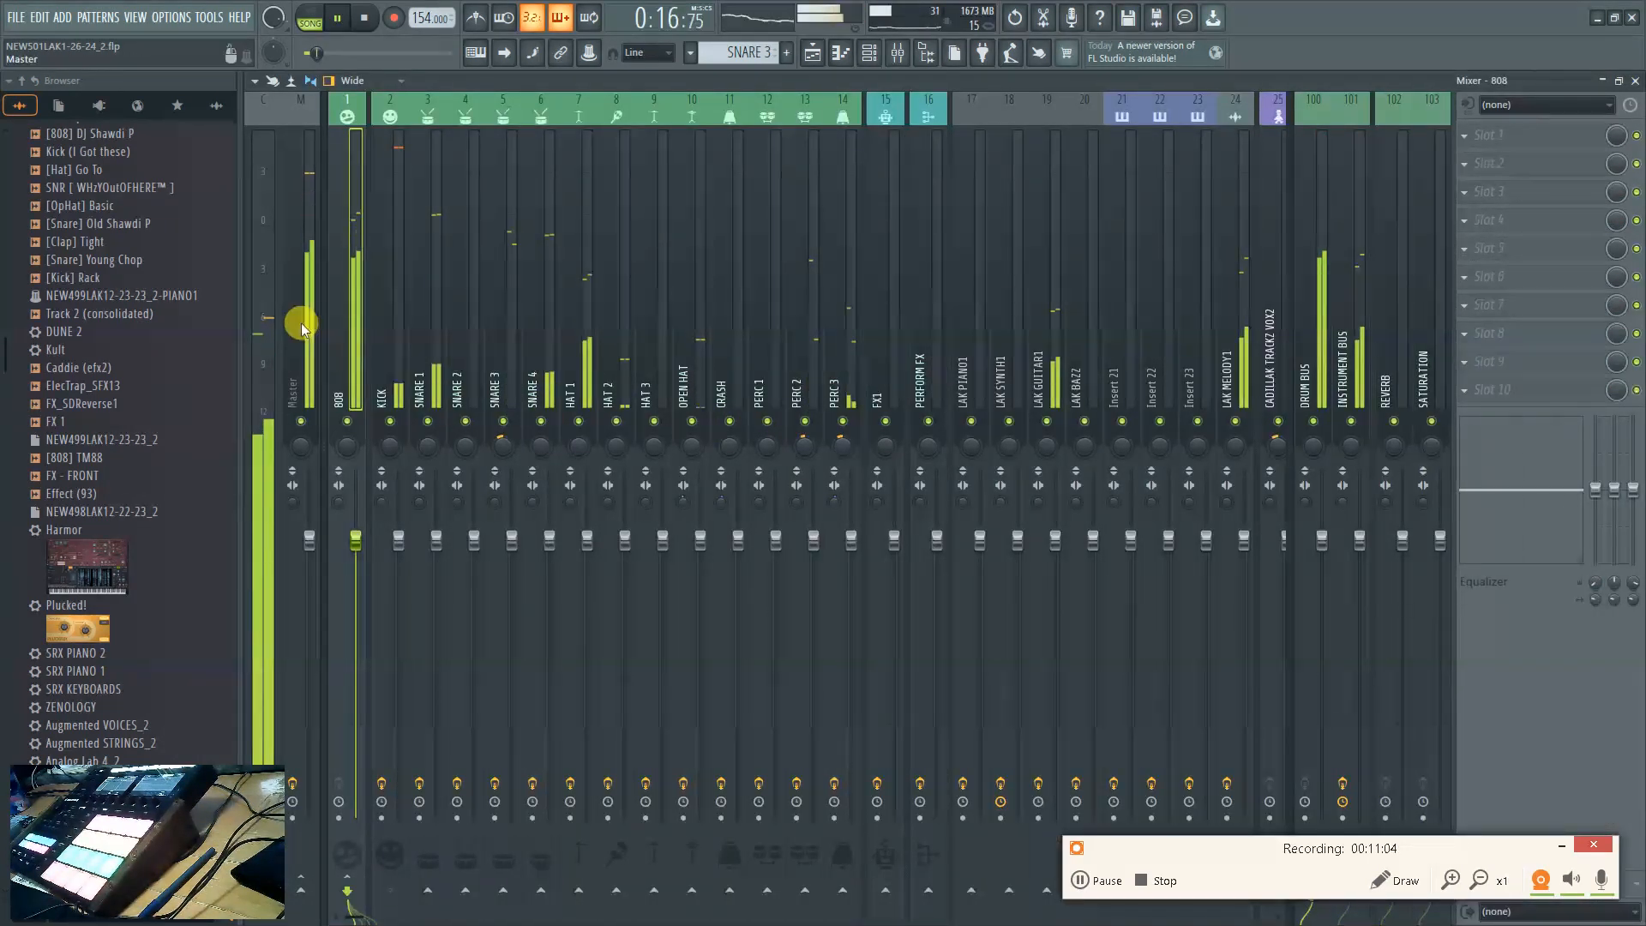
key(F6)
key(F5)
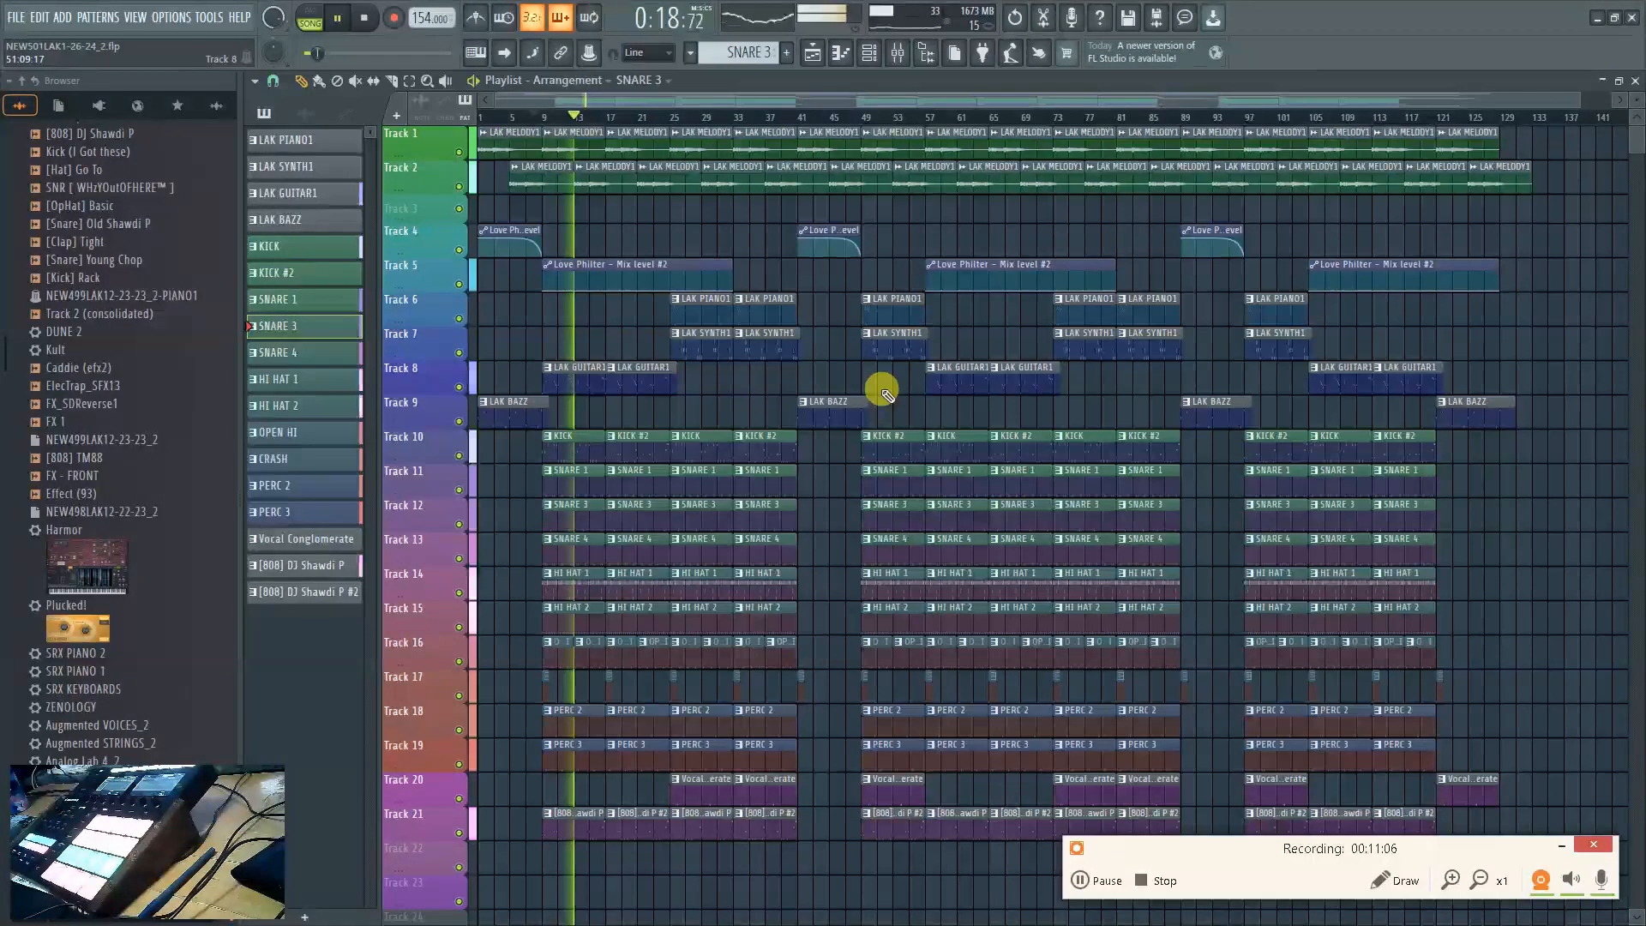
key(F6)
scroll(673, 655, down, 2)
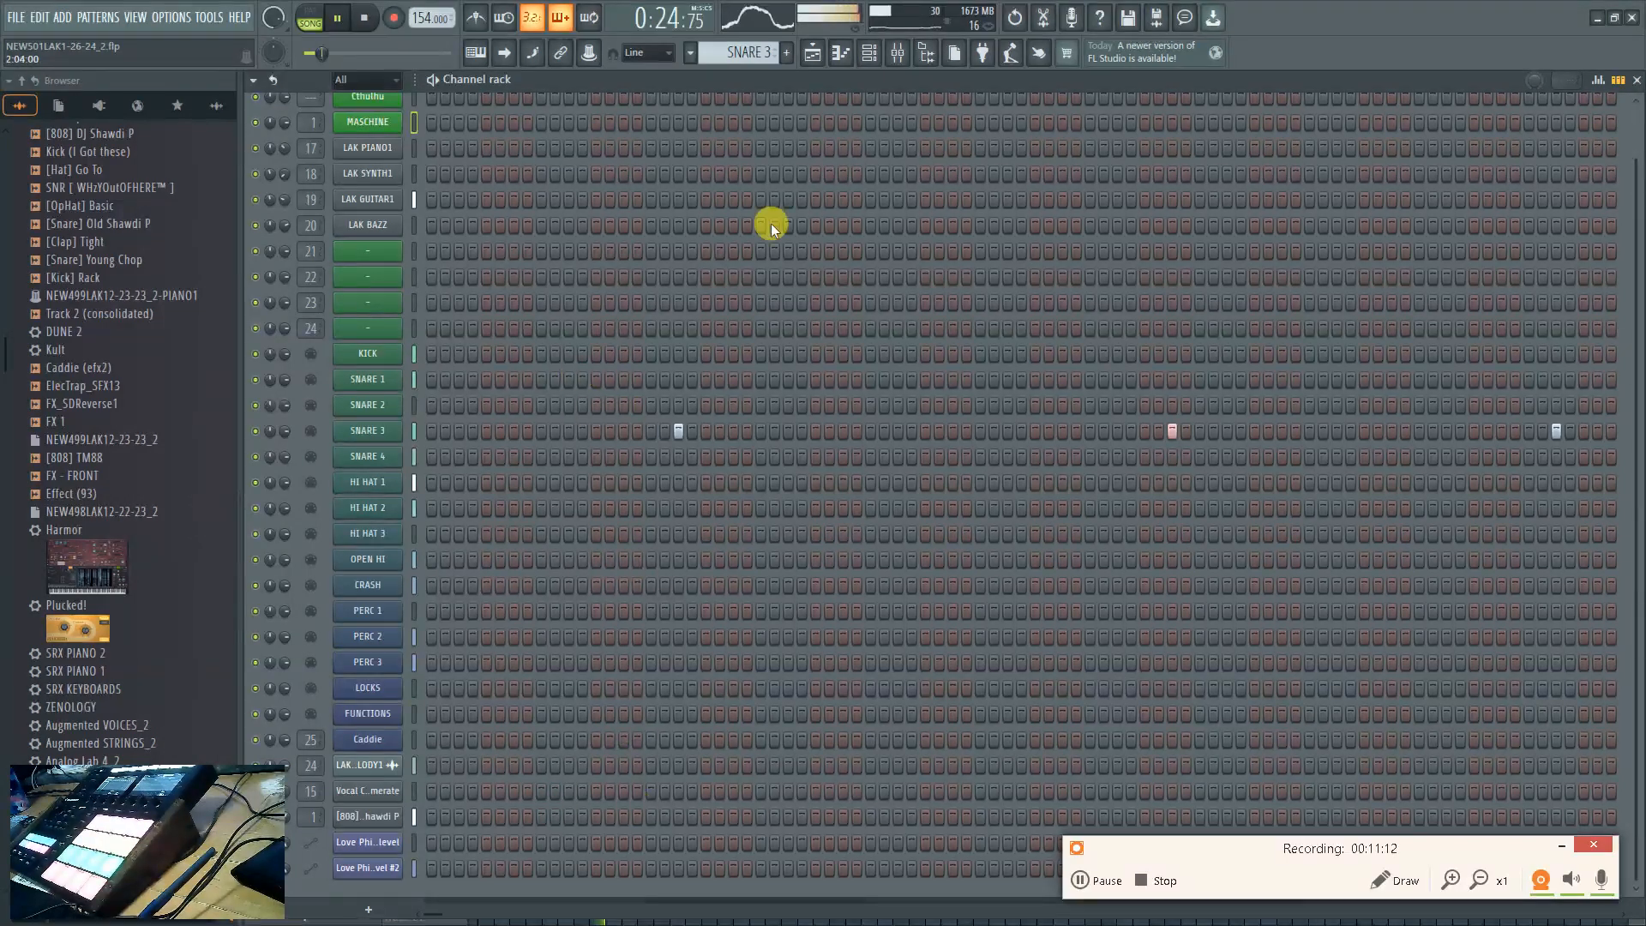
click(815, 54)
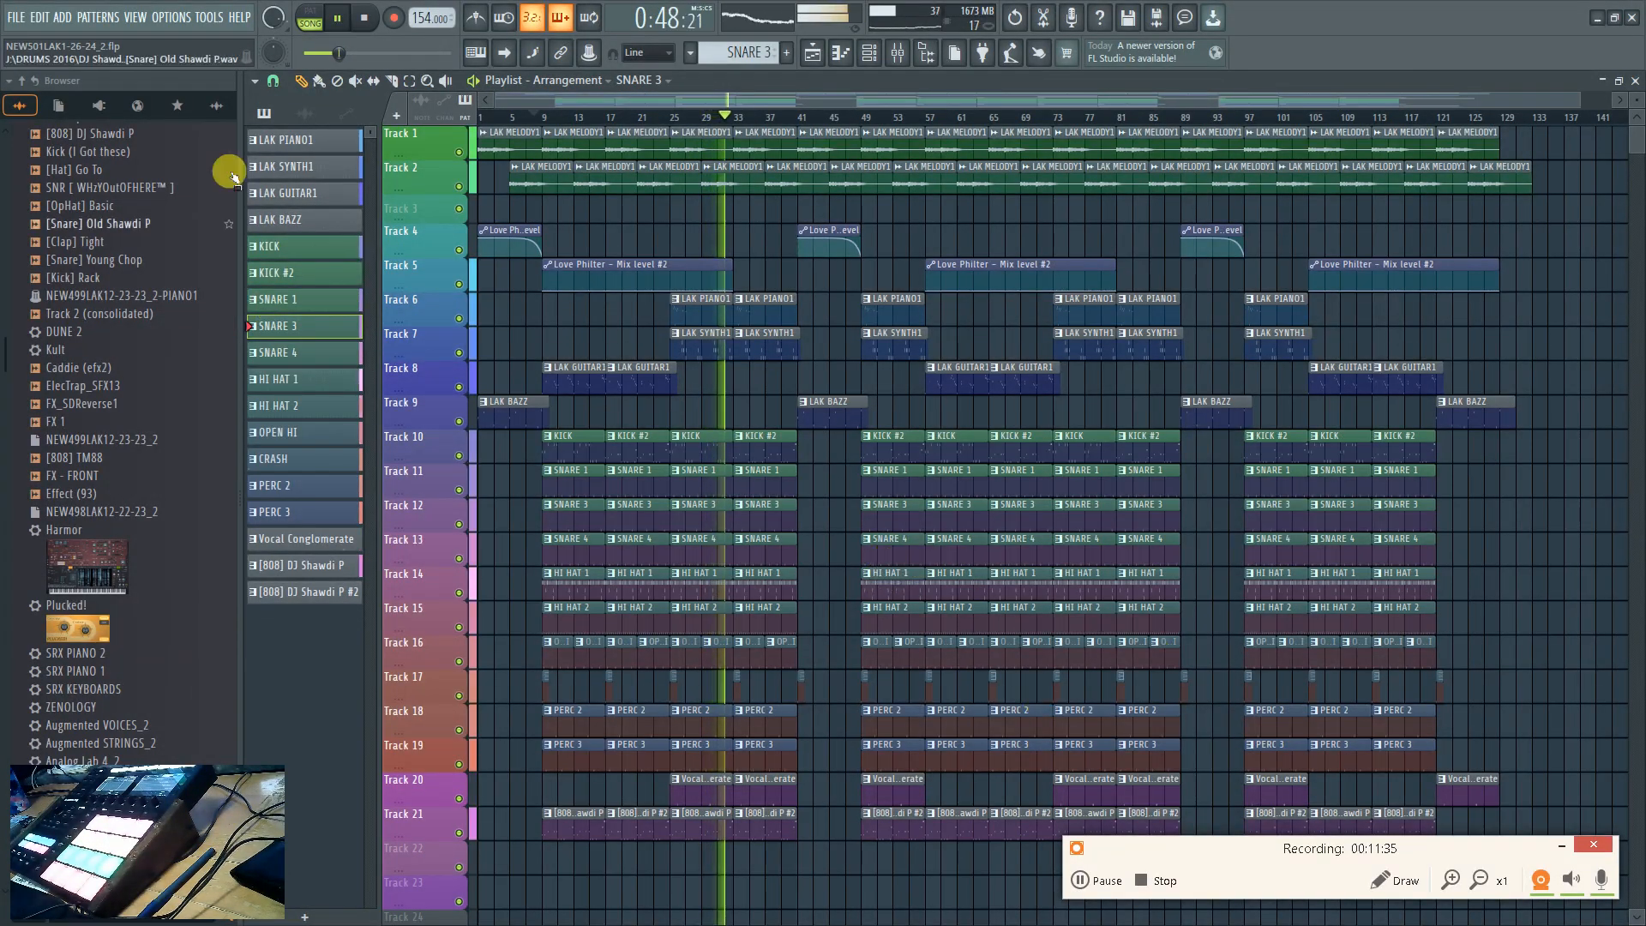
key(space)
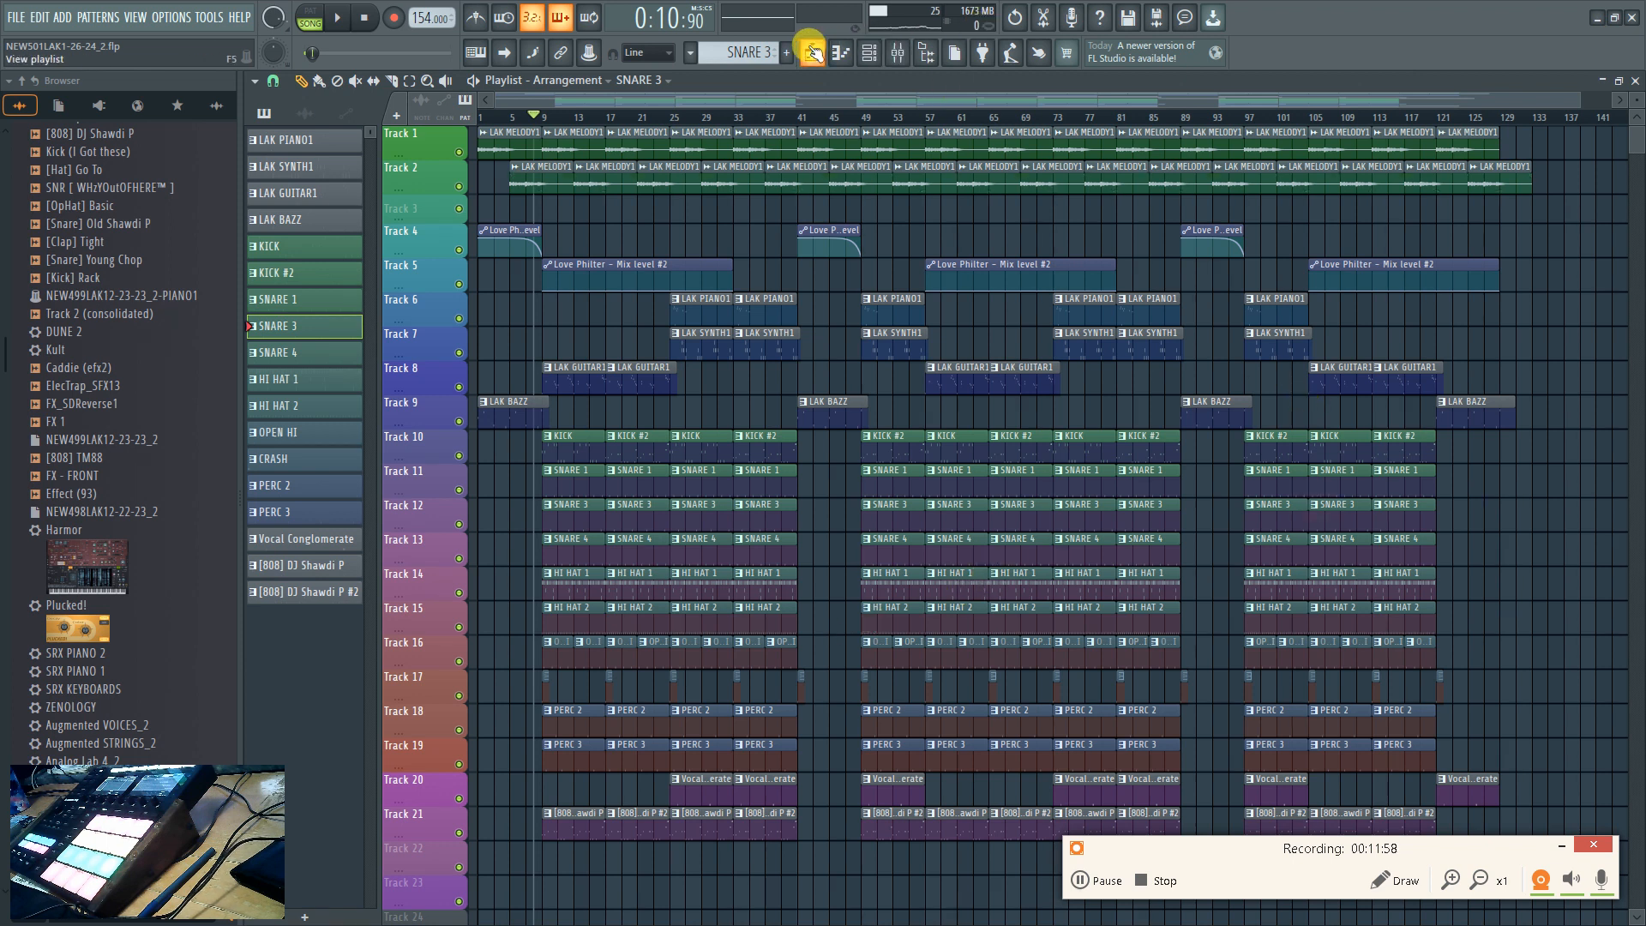
click(836, 54)
click(813, 53)
click(841, 53)
click(841, 53)
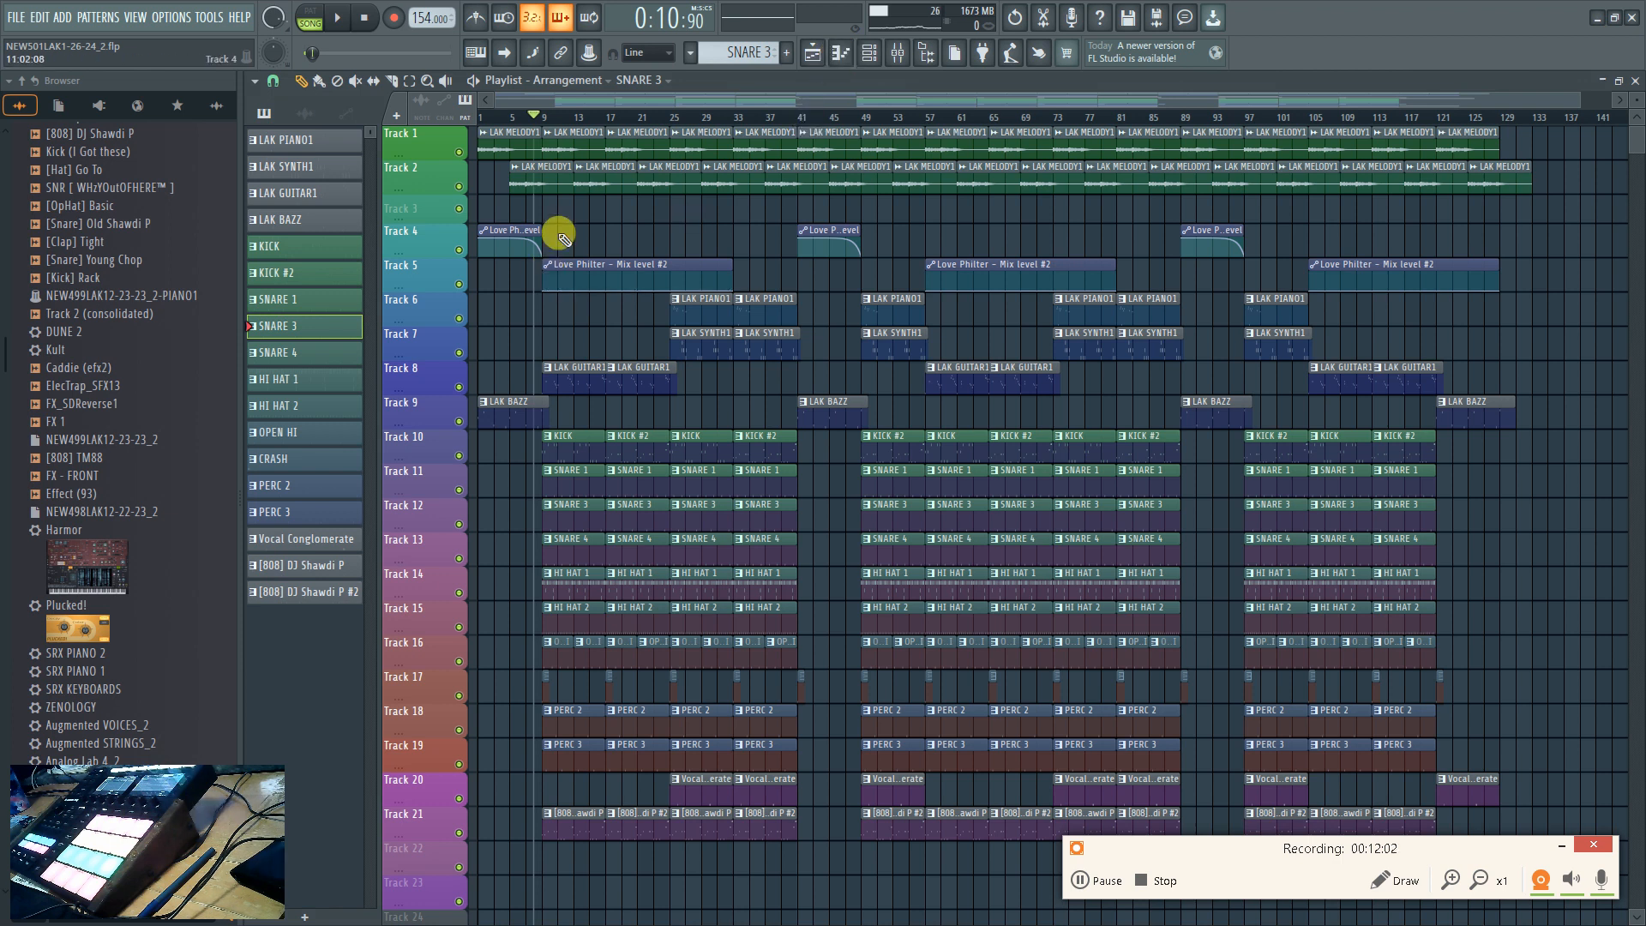
Open the LAK GUITAR1 channel in the piano roll to view its notes, and return to the channel rack
key(F9)
key(F6)
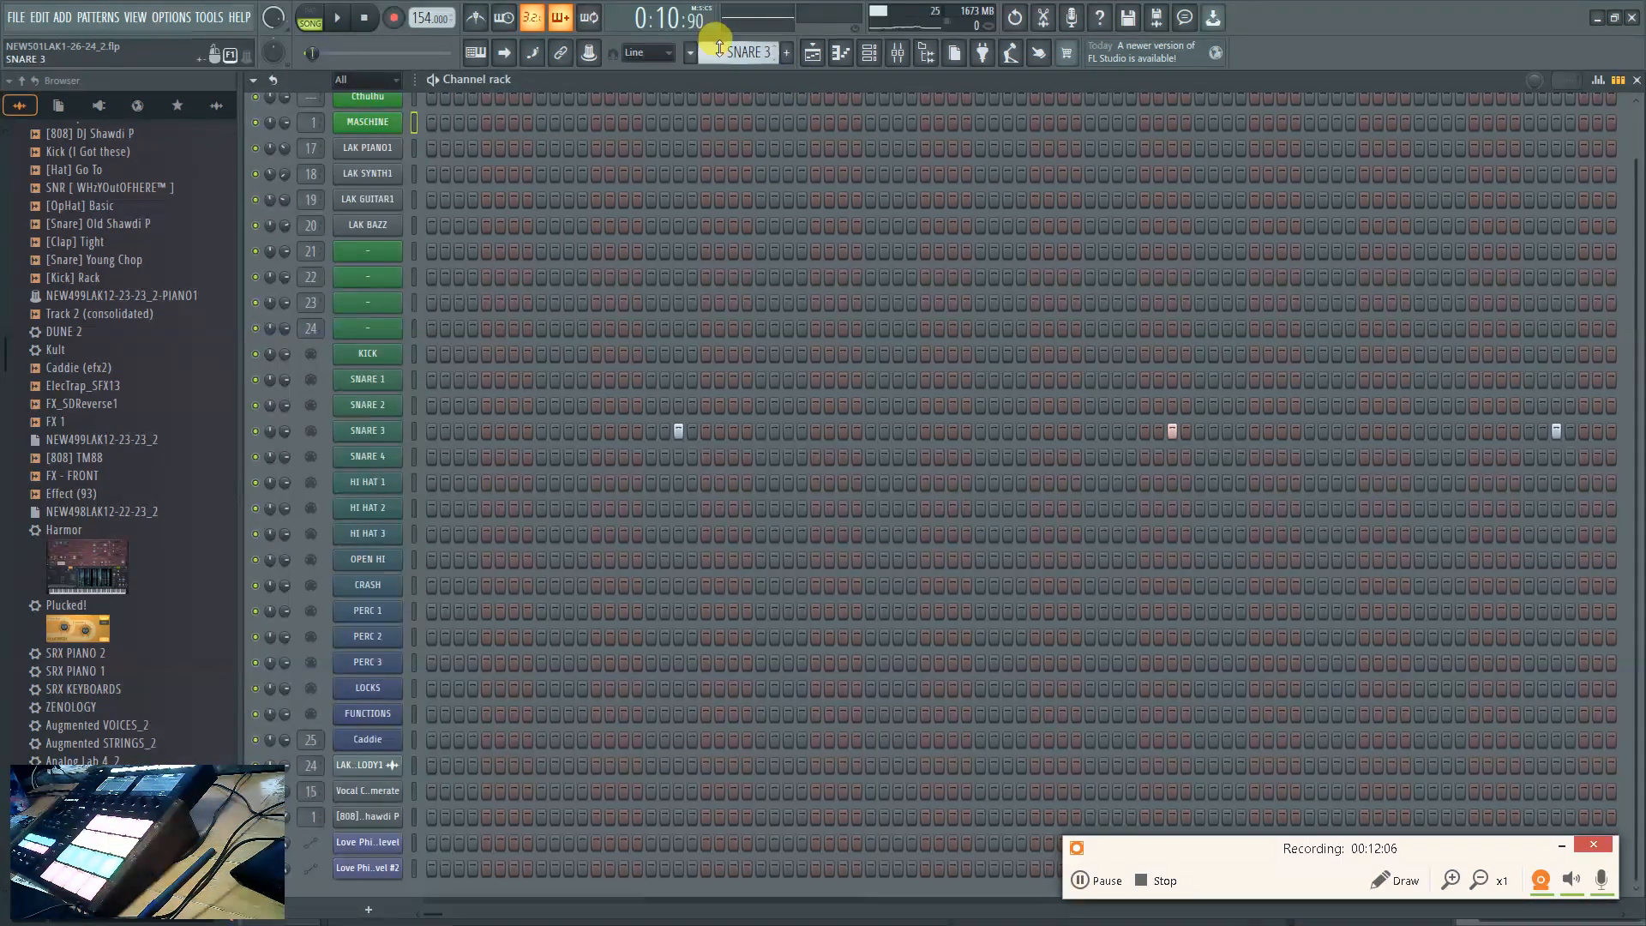
scroll(719, 48, up, 1)
right_click(382, 196)
click(450, 198)
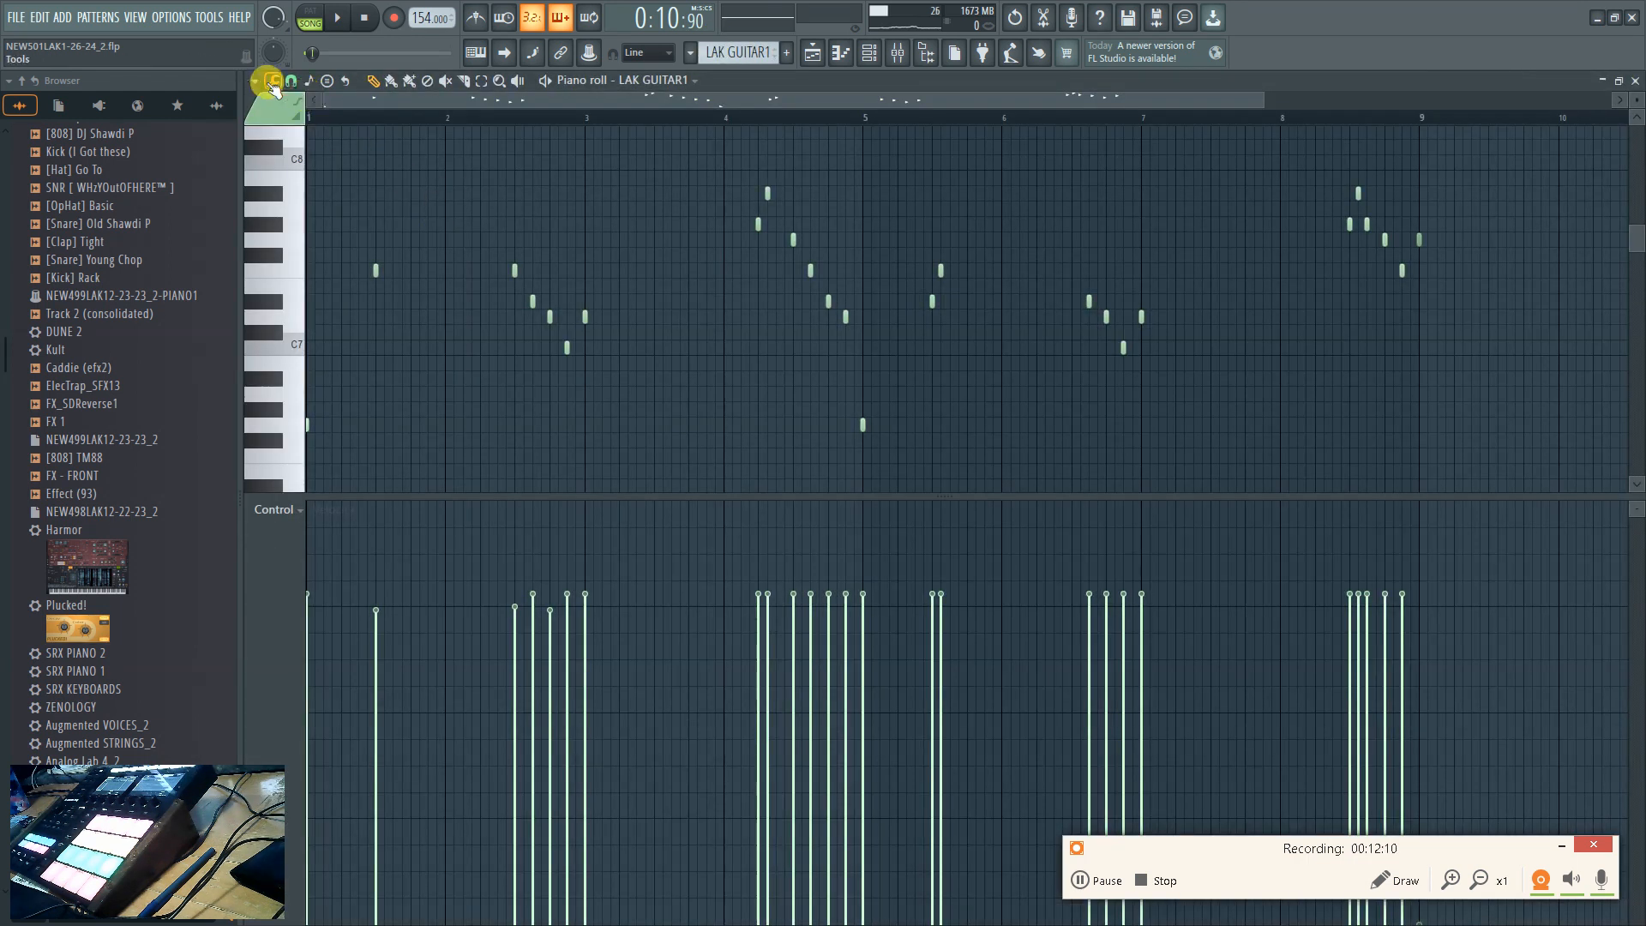
click(1637, 81)
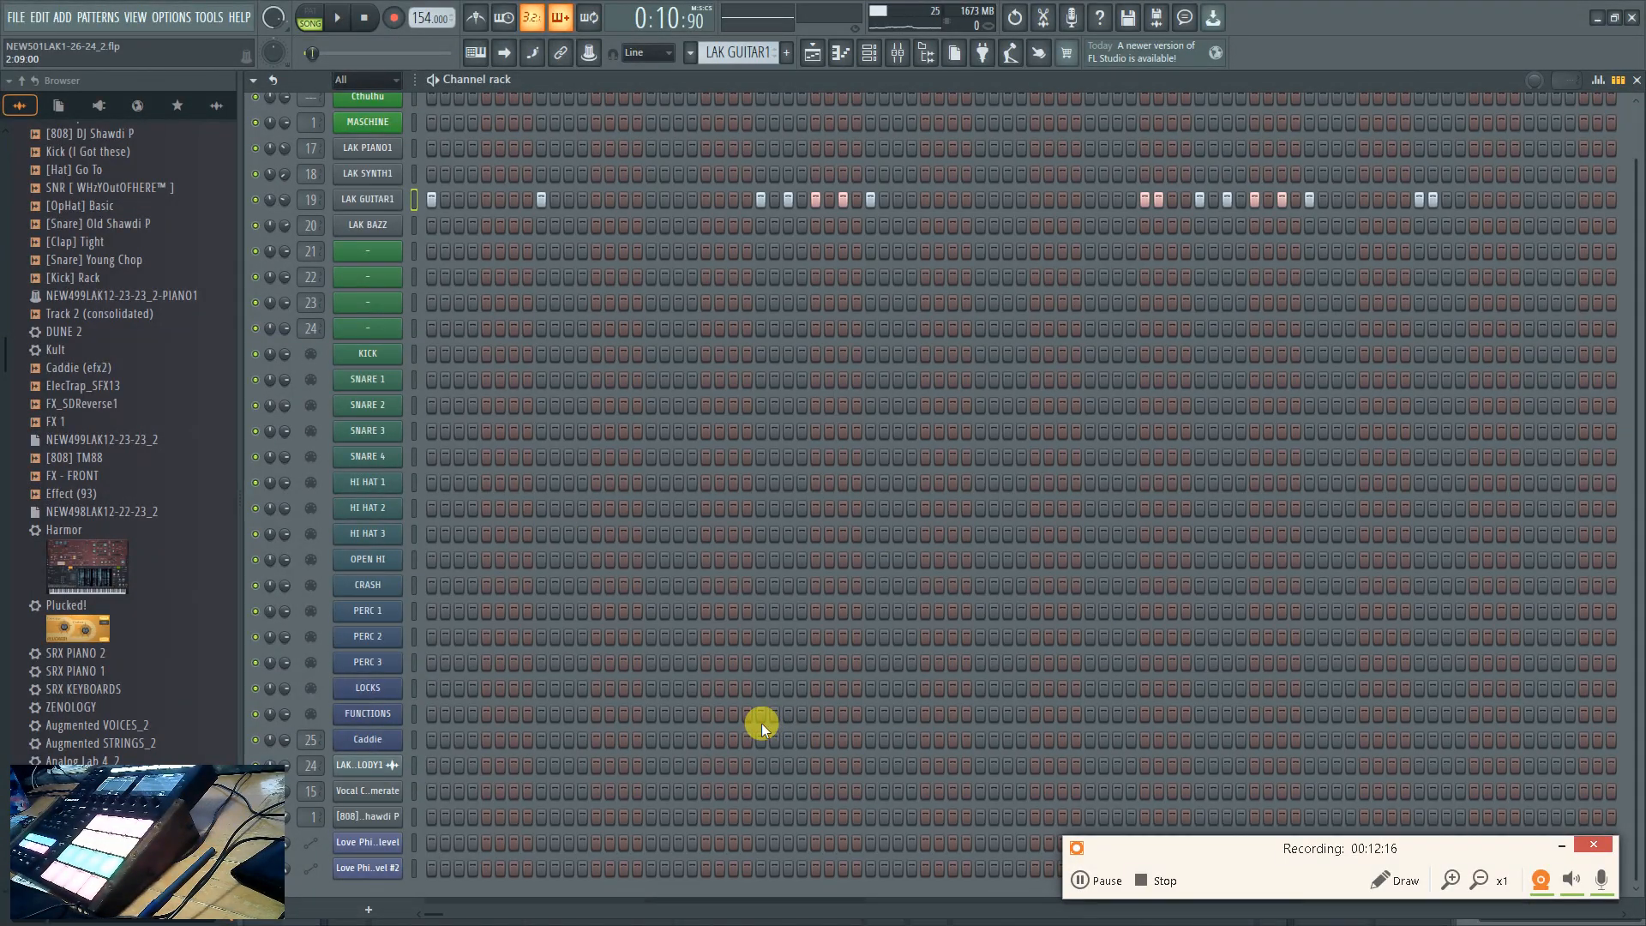
scroll(547, 657, up, 2)
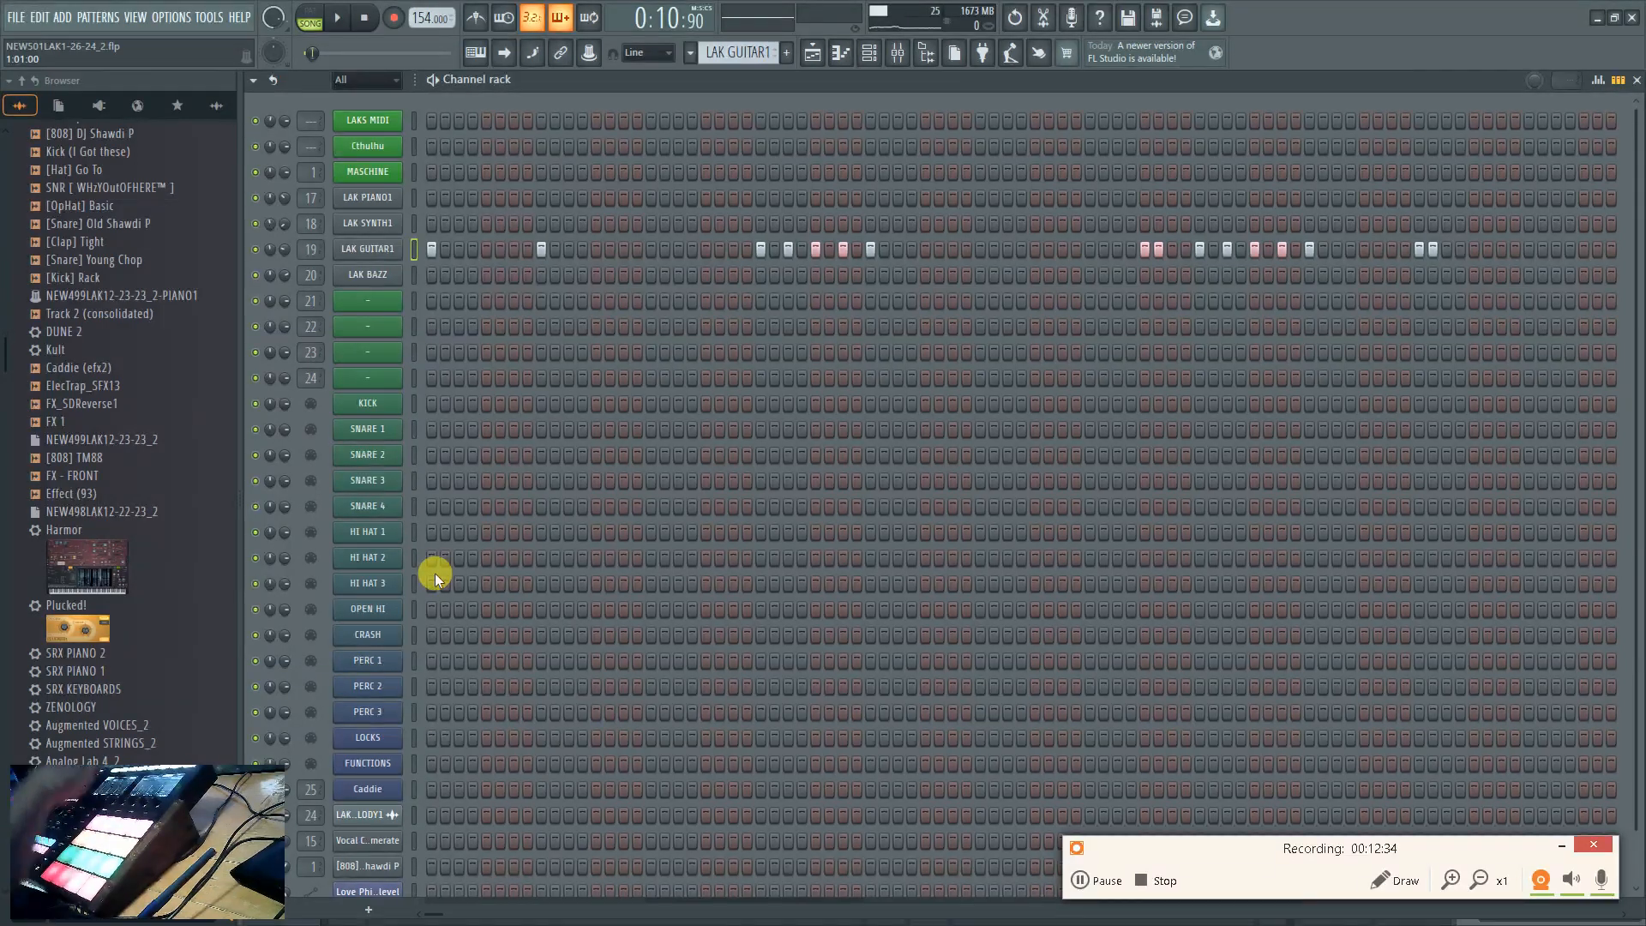
Play the beat, switch the MASCHINE plugin to Mixer view, watch its sound levels through the higher-numbered sounds, and stop playback
key(space)
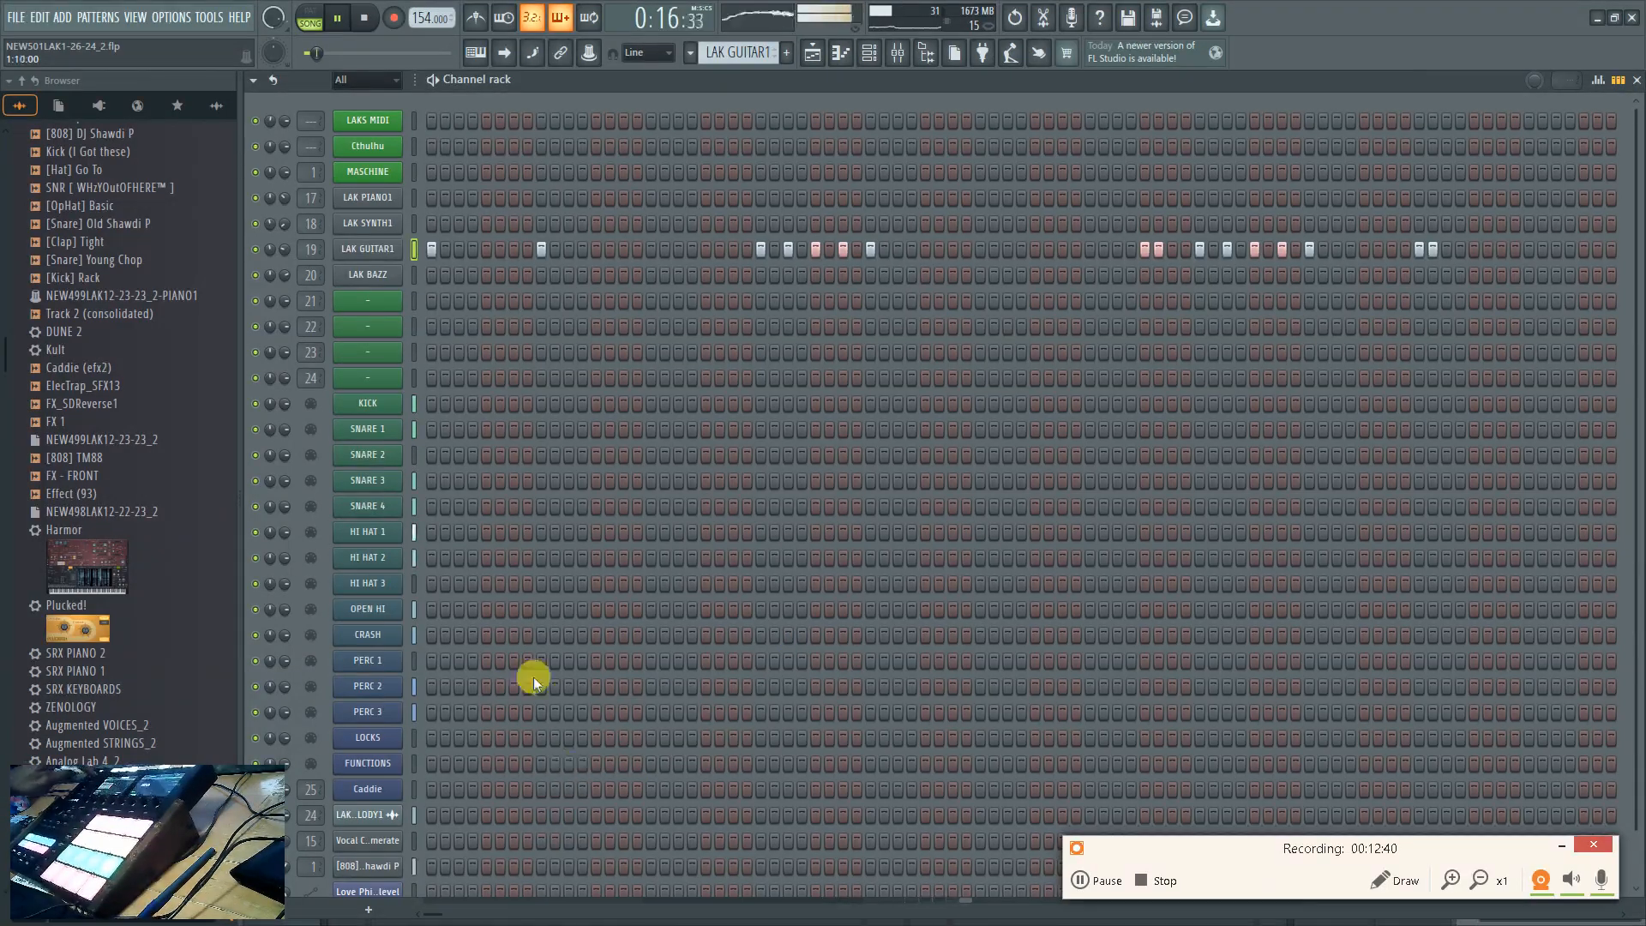
click(391, 184)
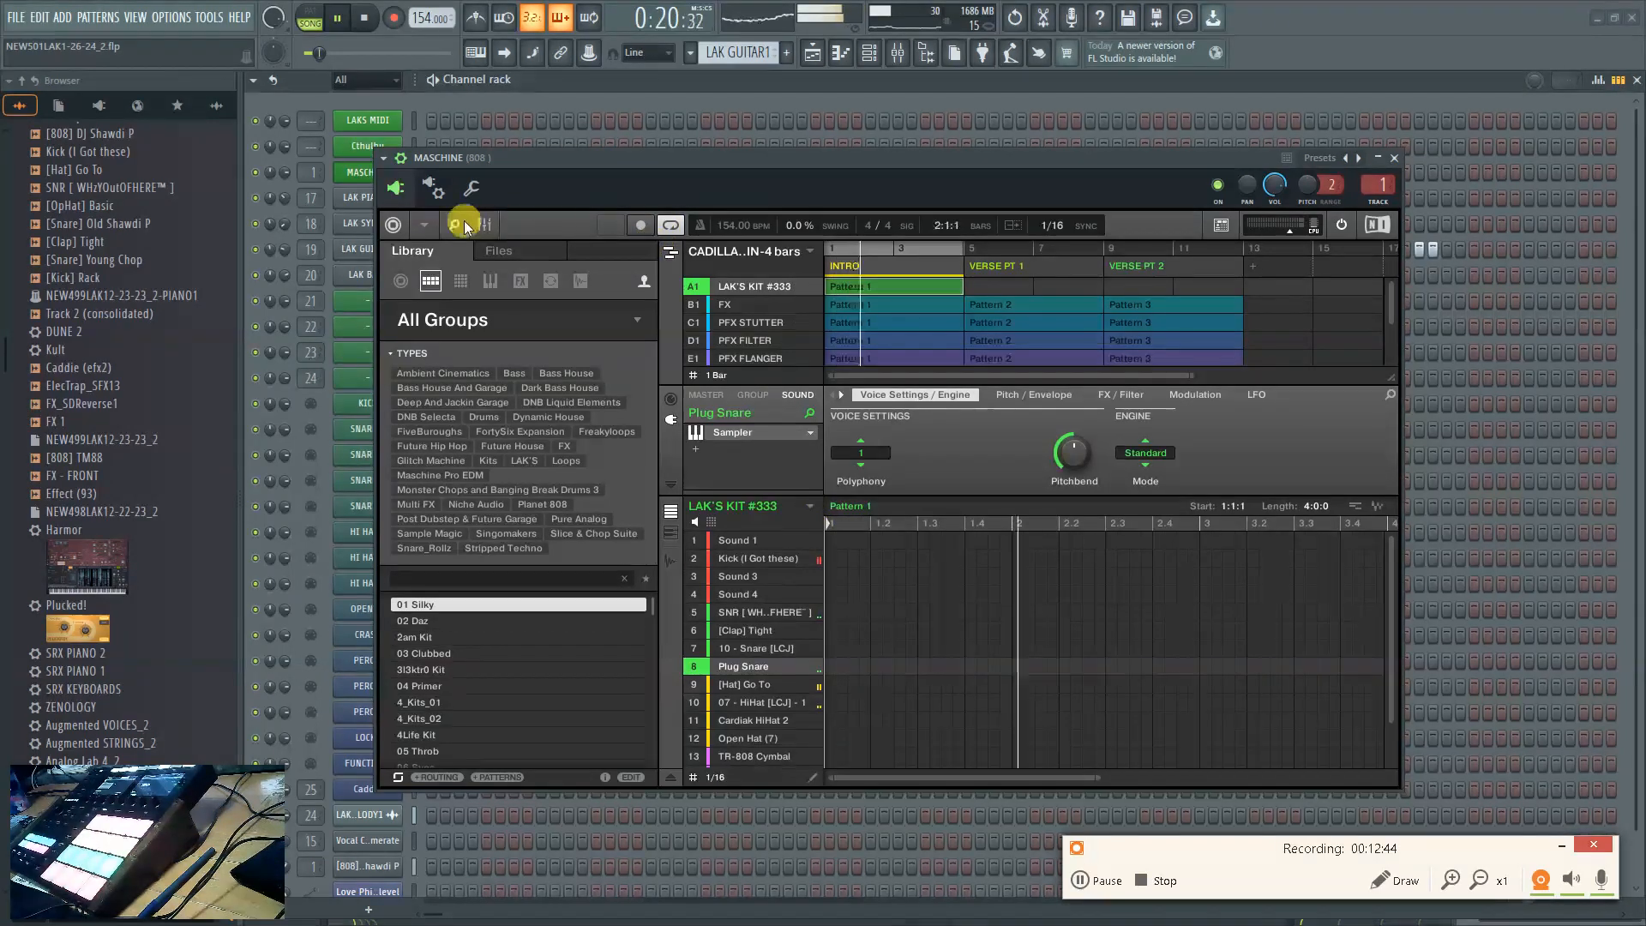
click(424, 224)
mouse_move(485, 292)
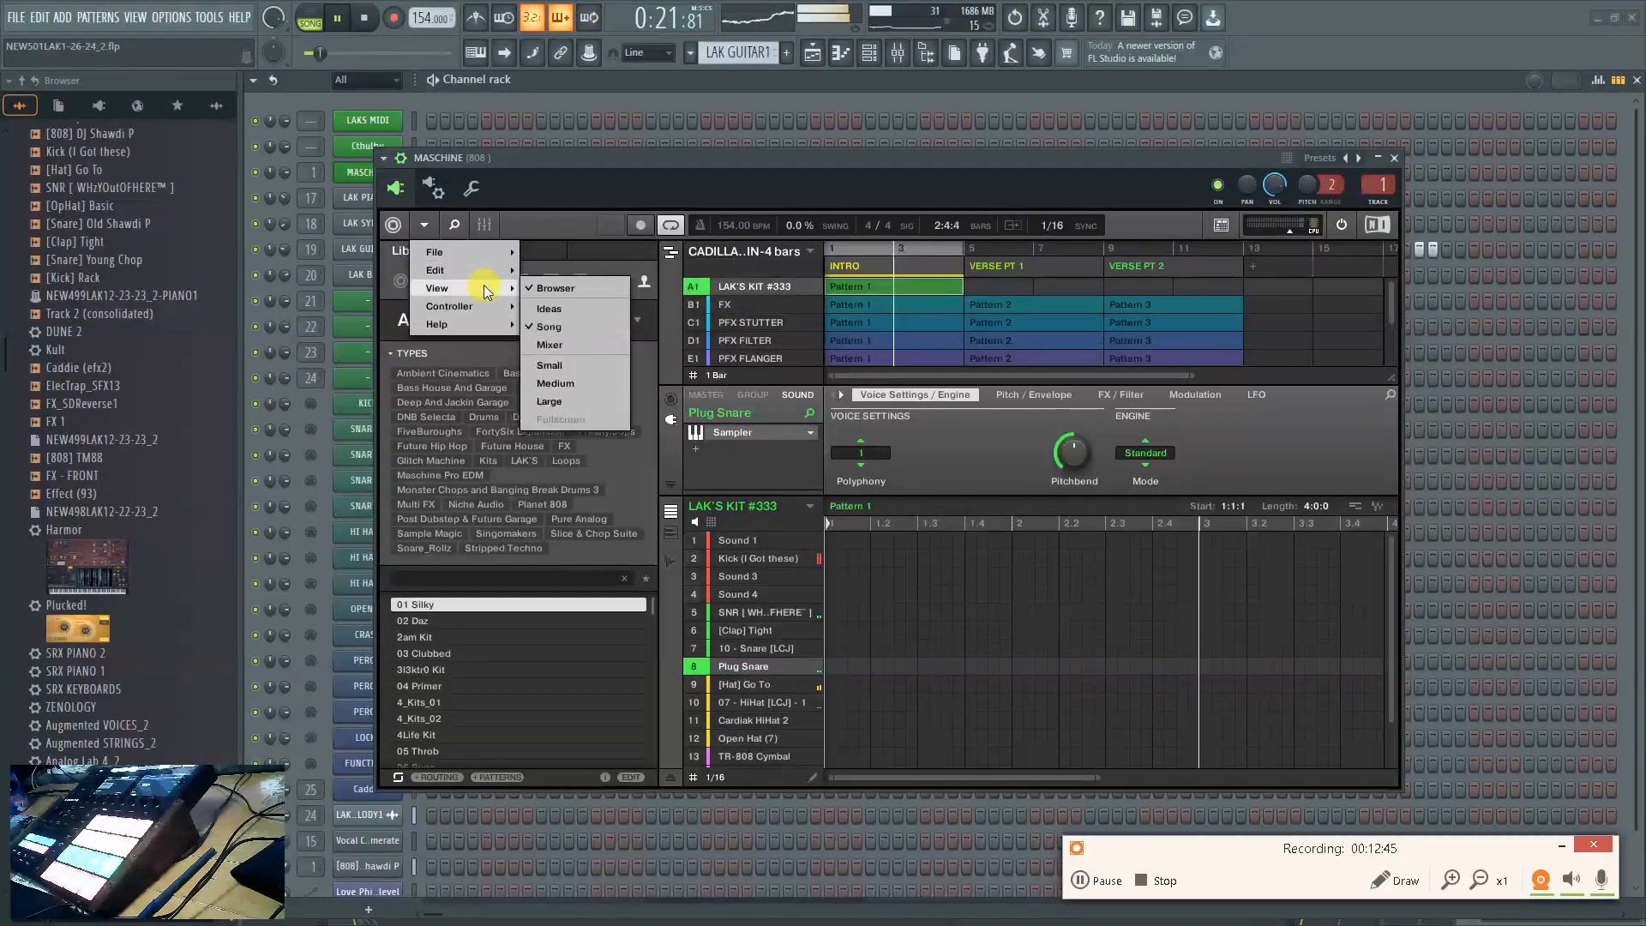
click(549, 345)
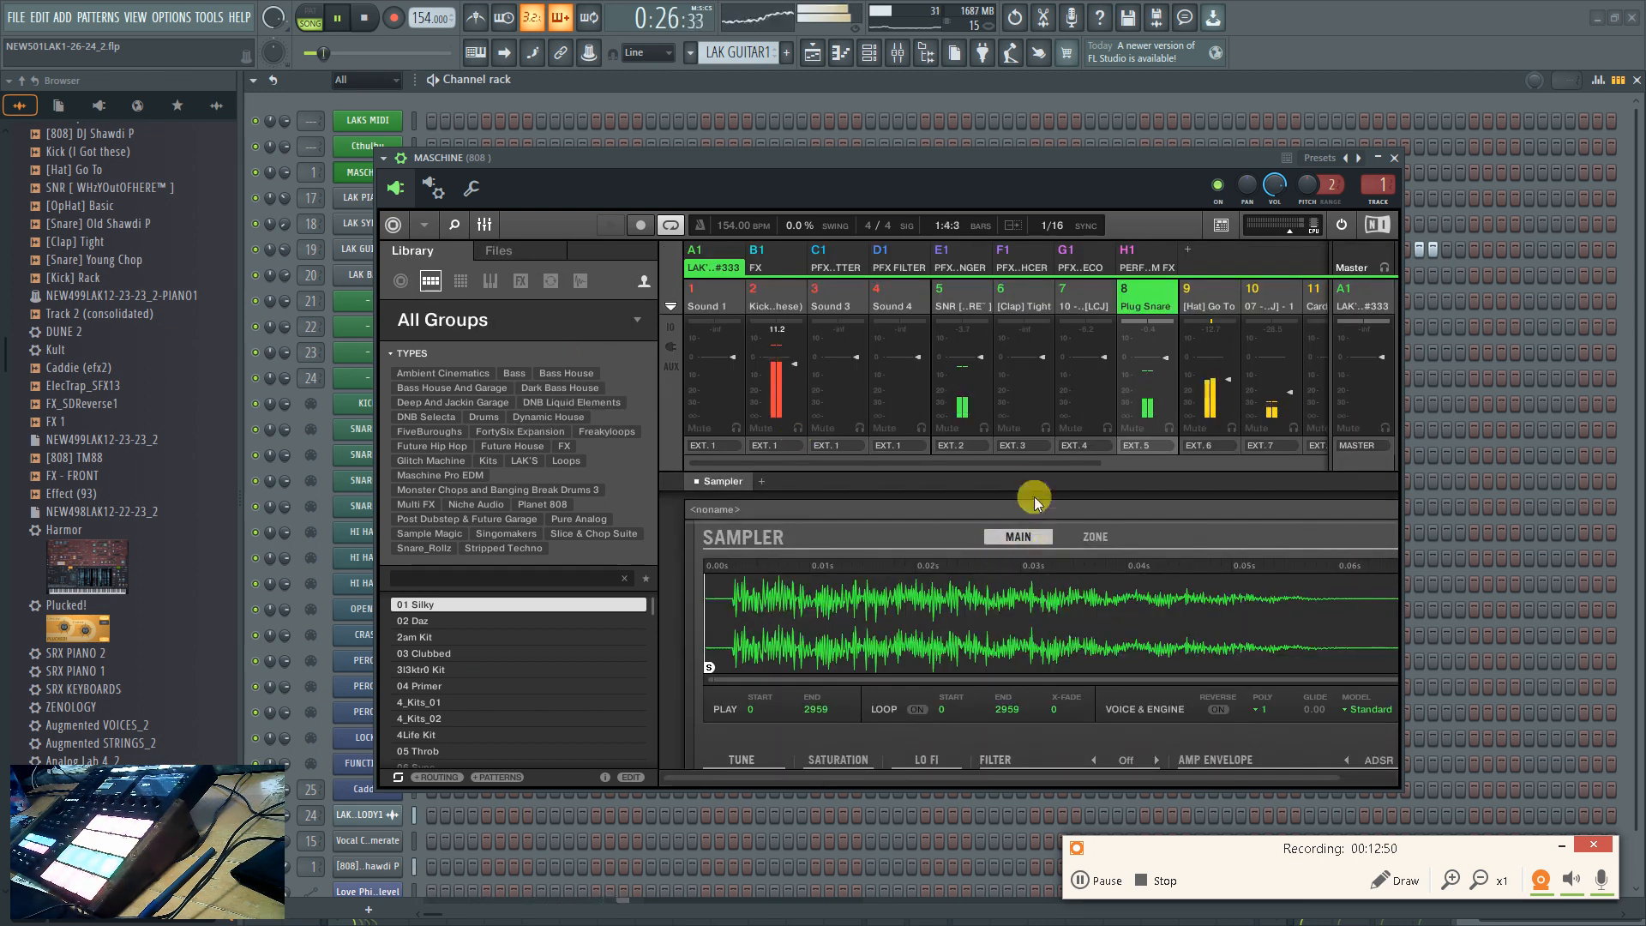
drag(1031, 462, 1195, 449)
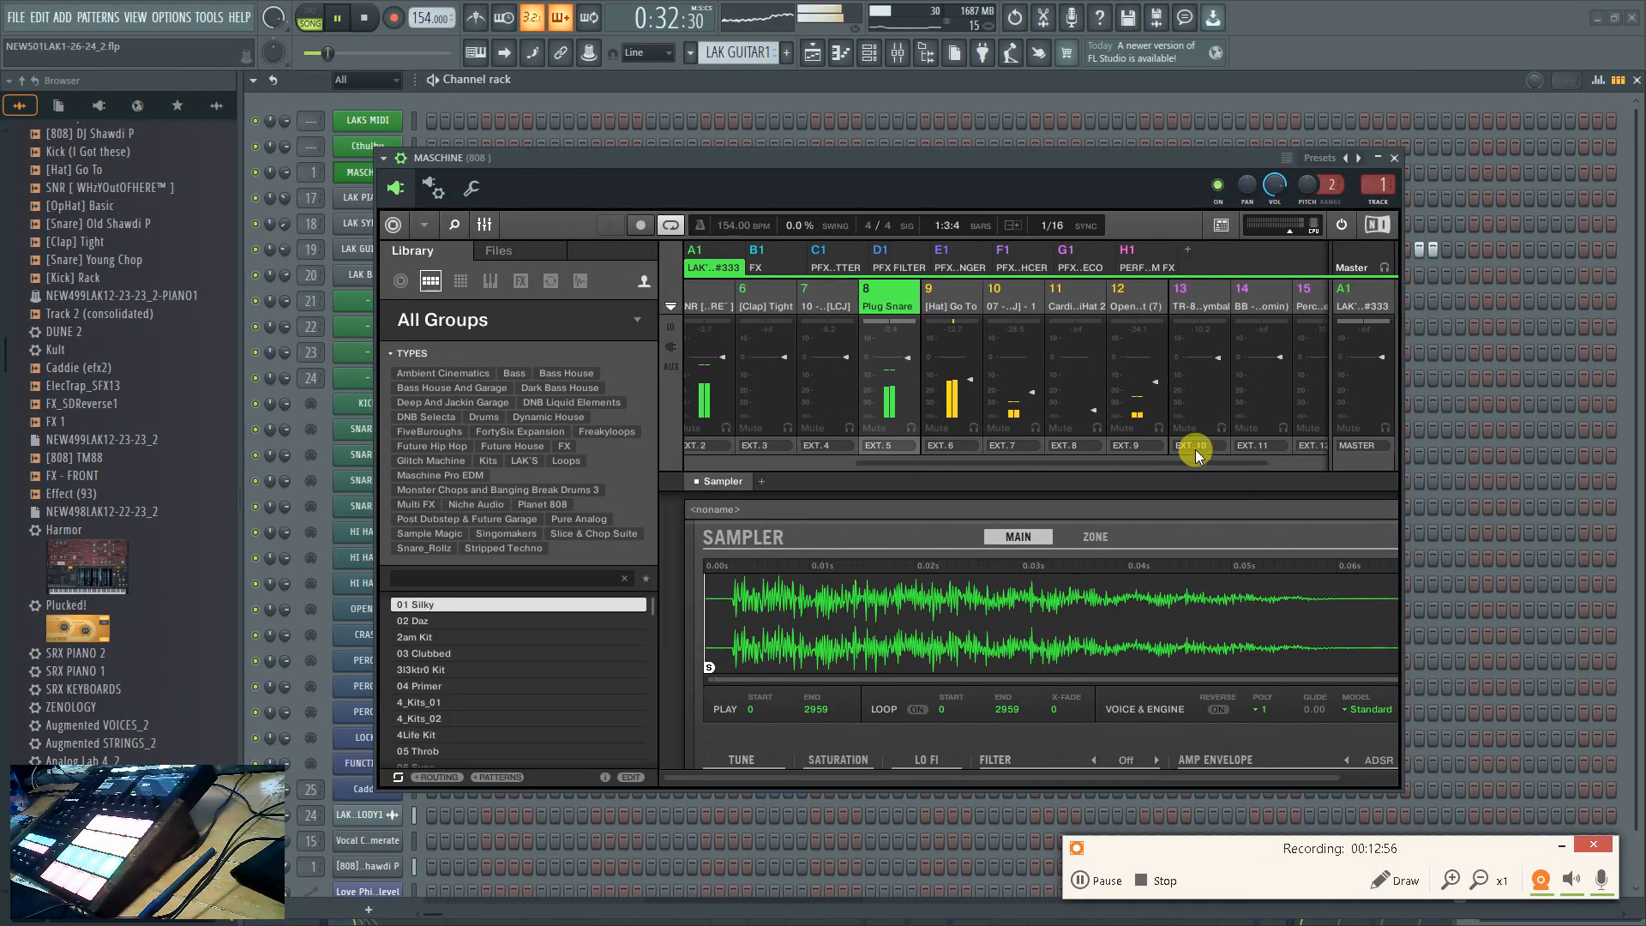
key(space)
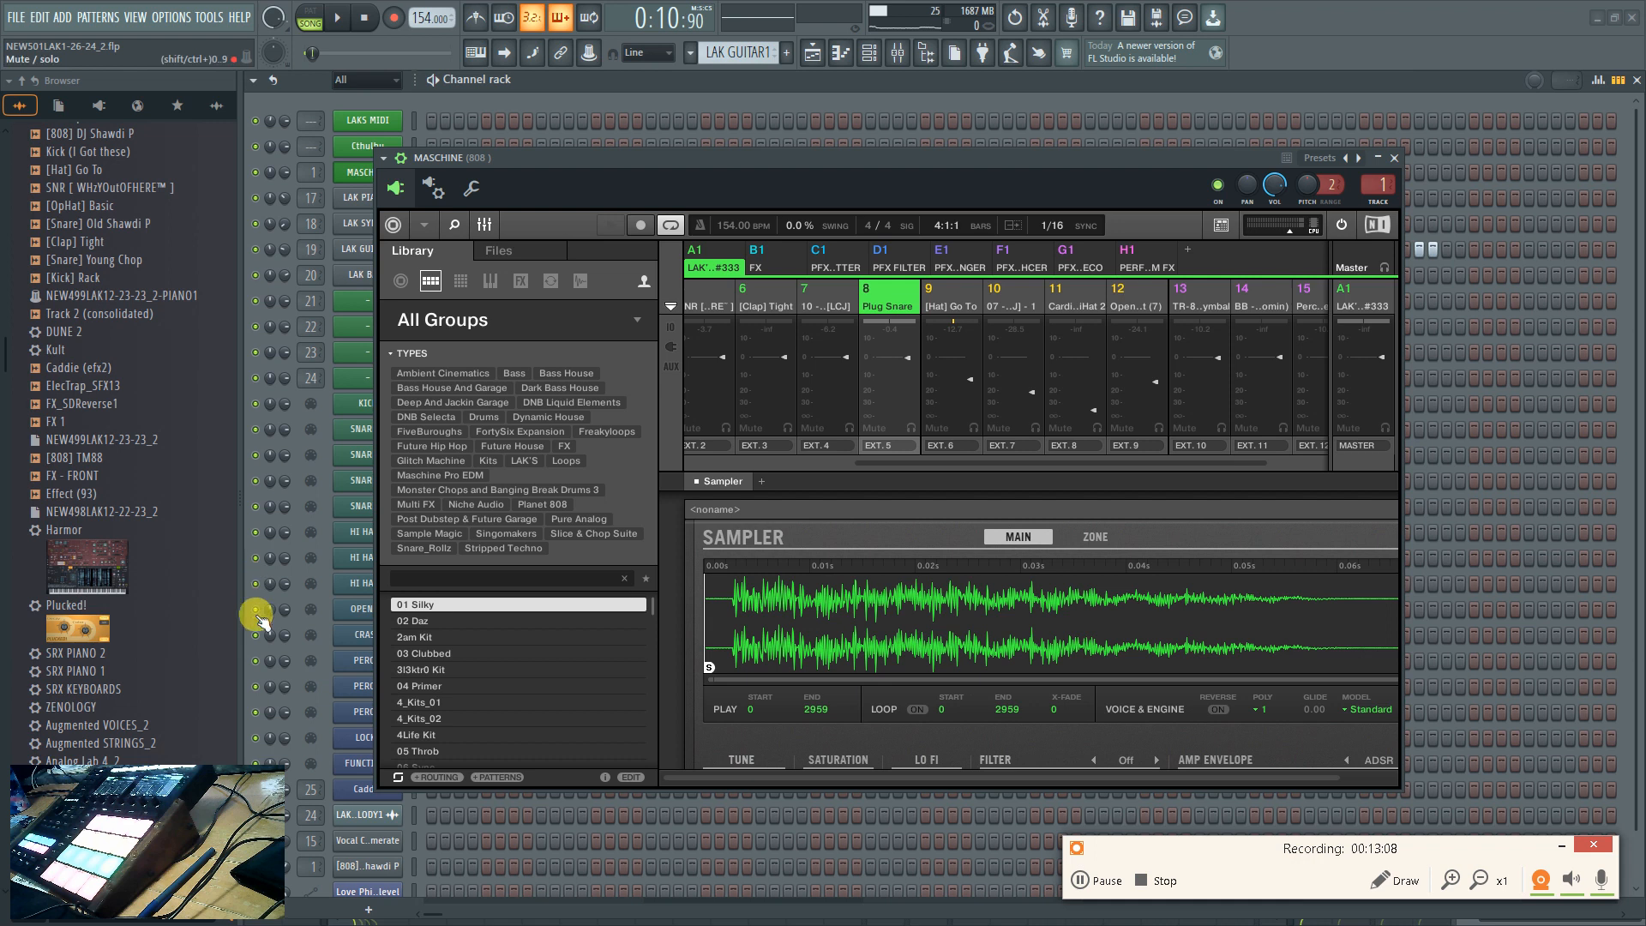
Compare the MASCHINE output levels with the FL Studio mixer tracks during playback, and close both windows
drag(750, 161, 854, 163)
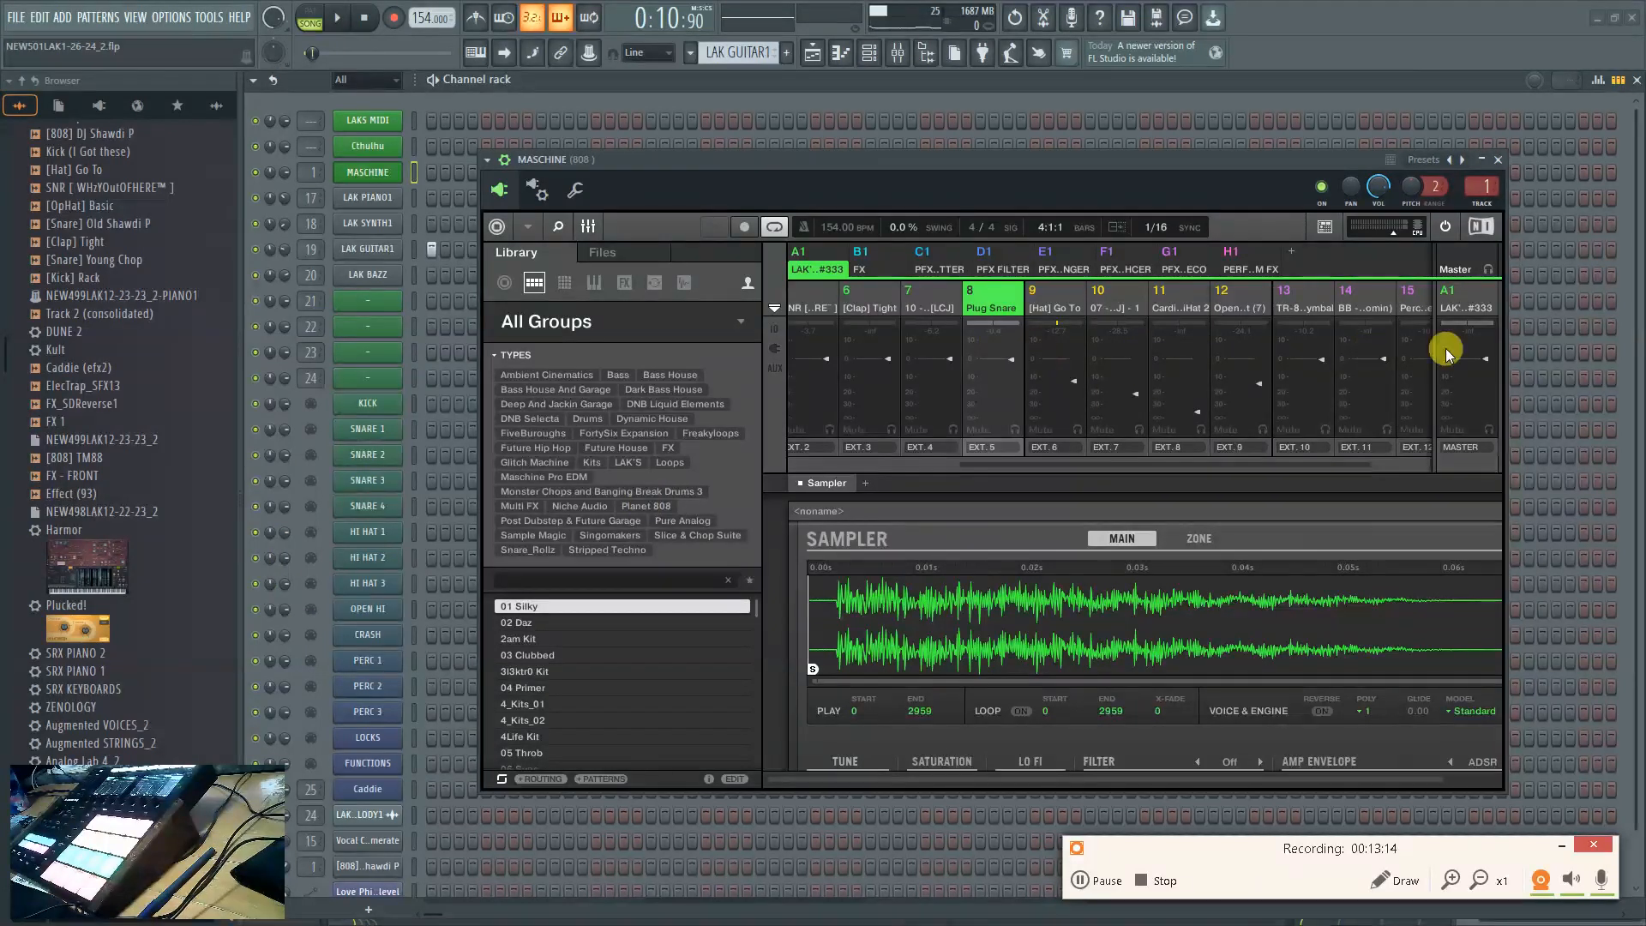
click(898, 58)
drag(857, 160, 737, 509)
key(space)
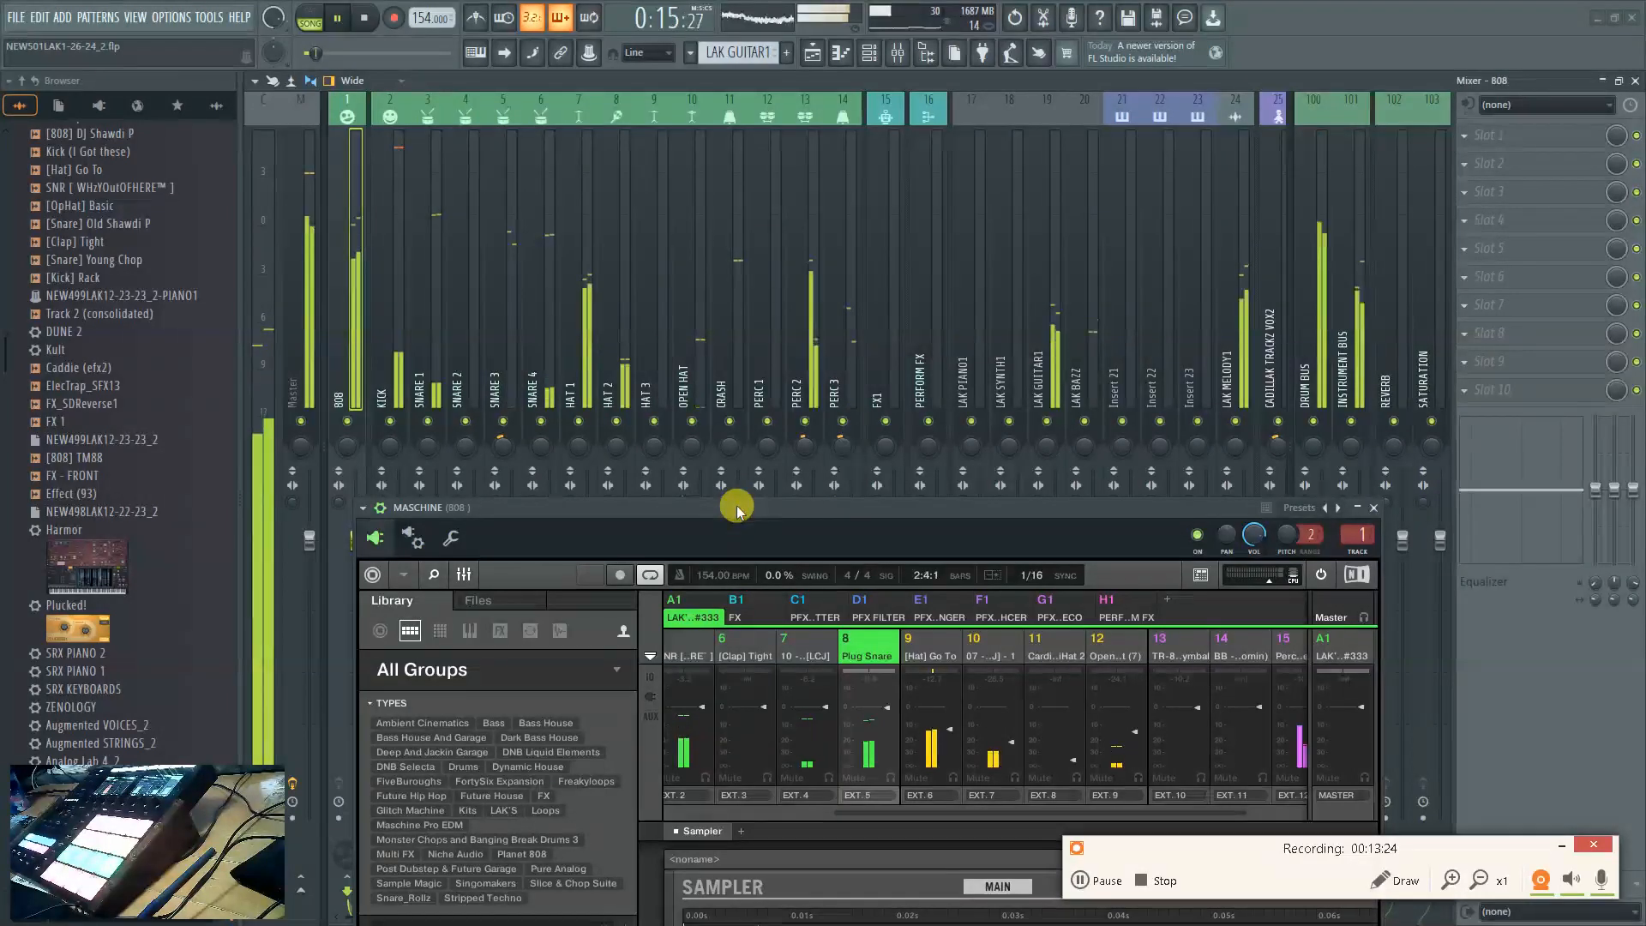
drag(737, 509, 680, 244)
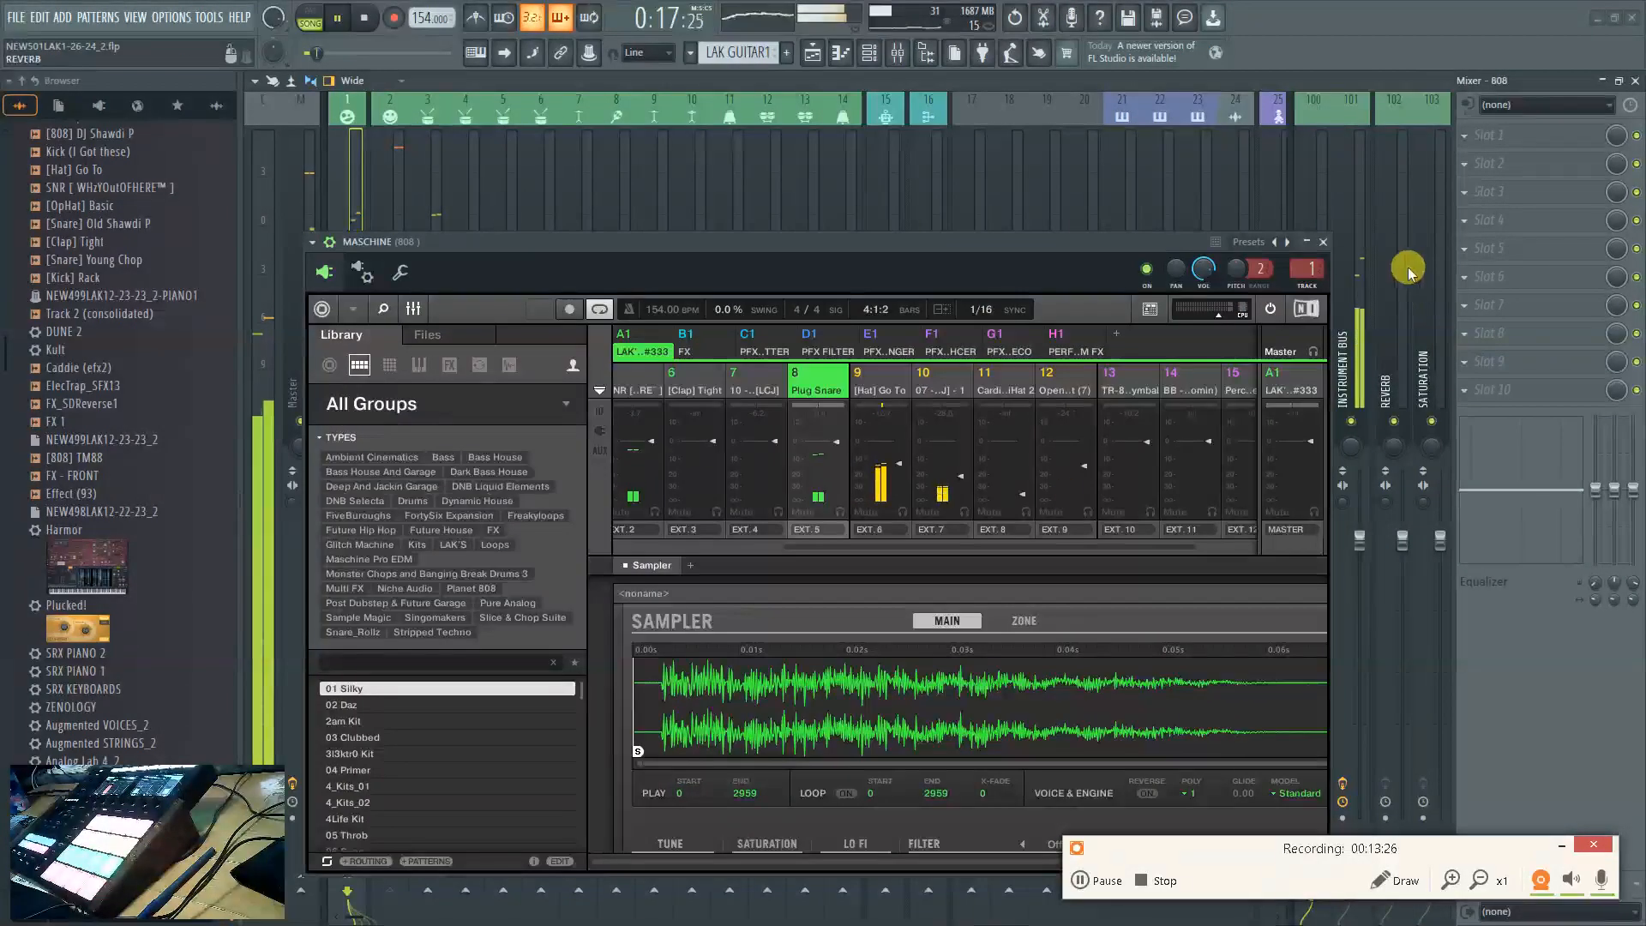
click(1323, 242)
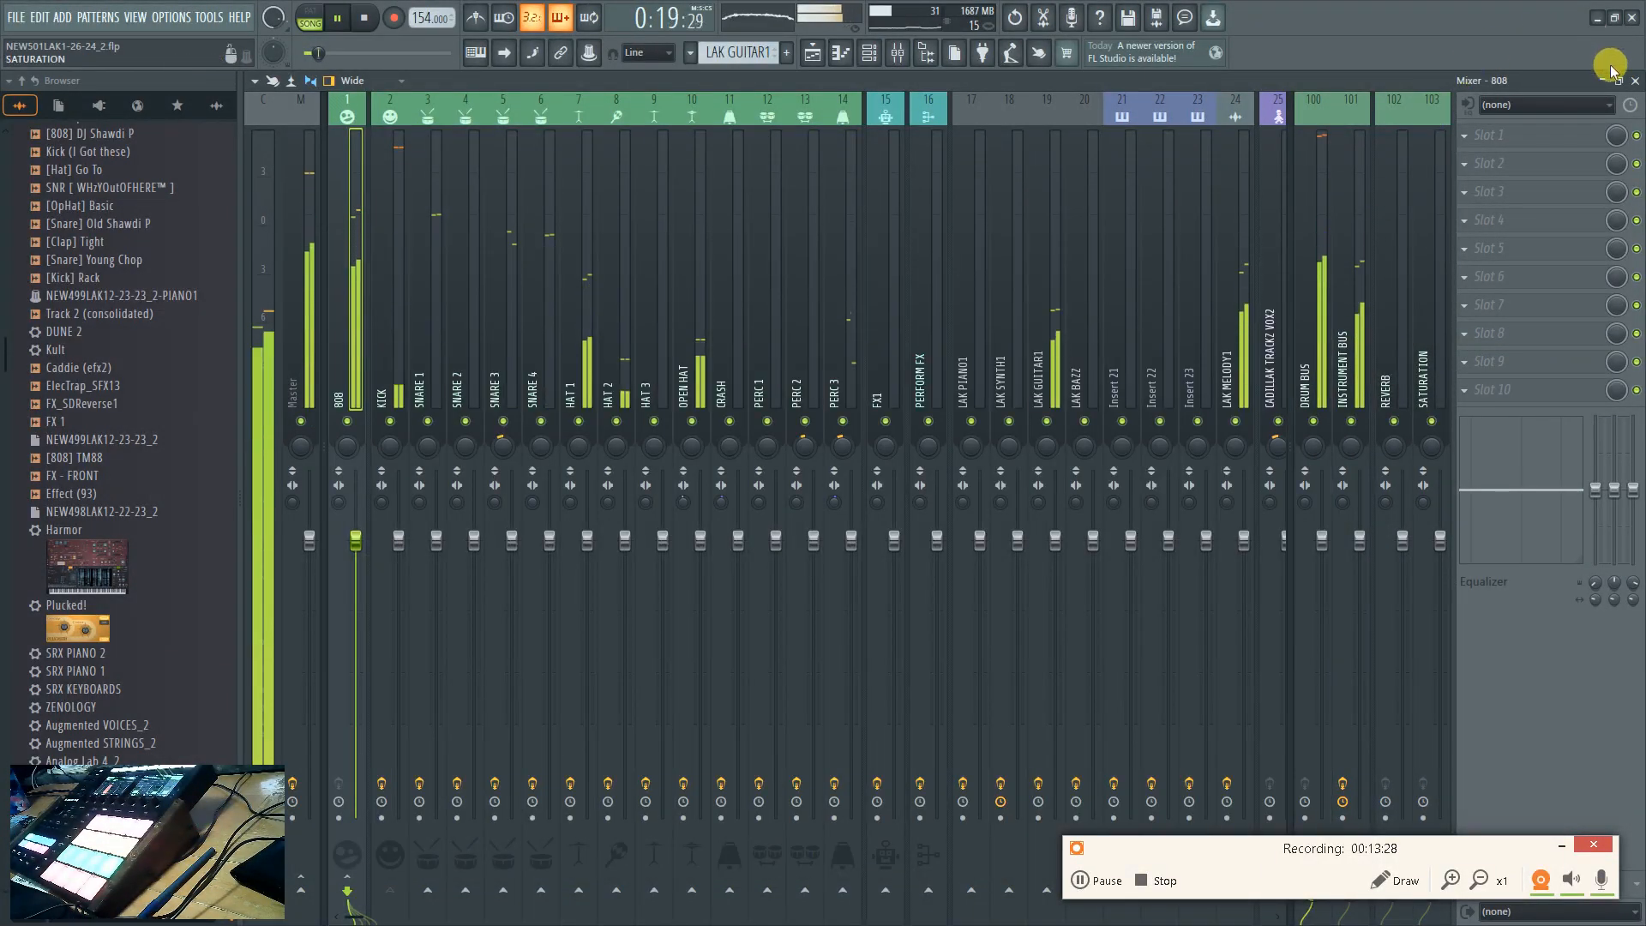
click(1635, 81)
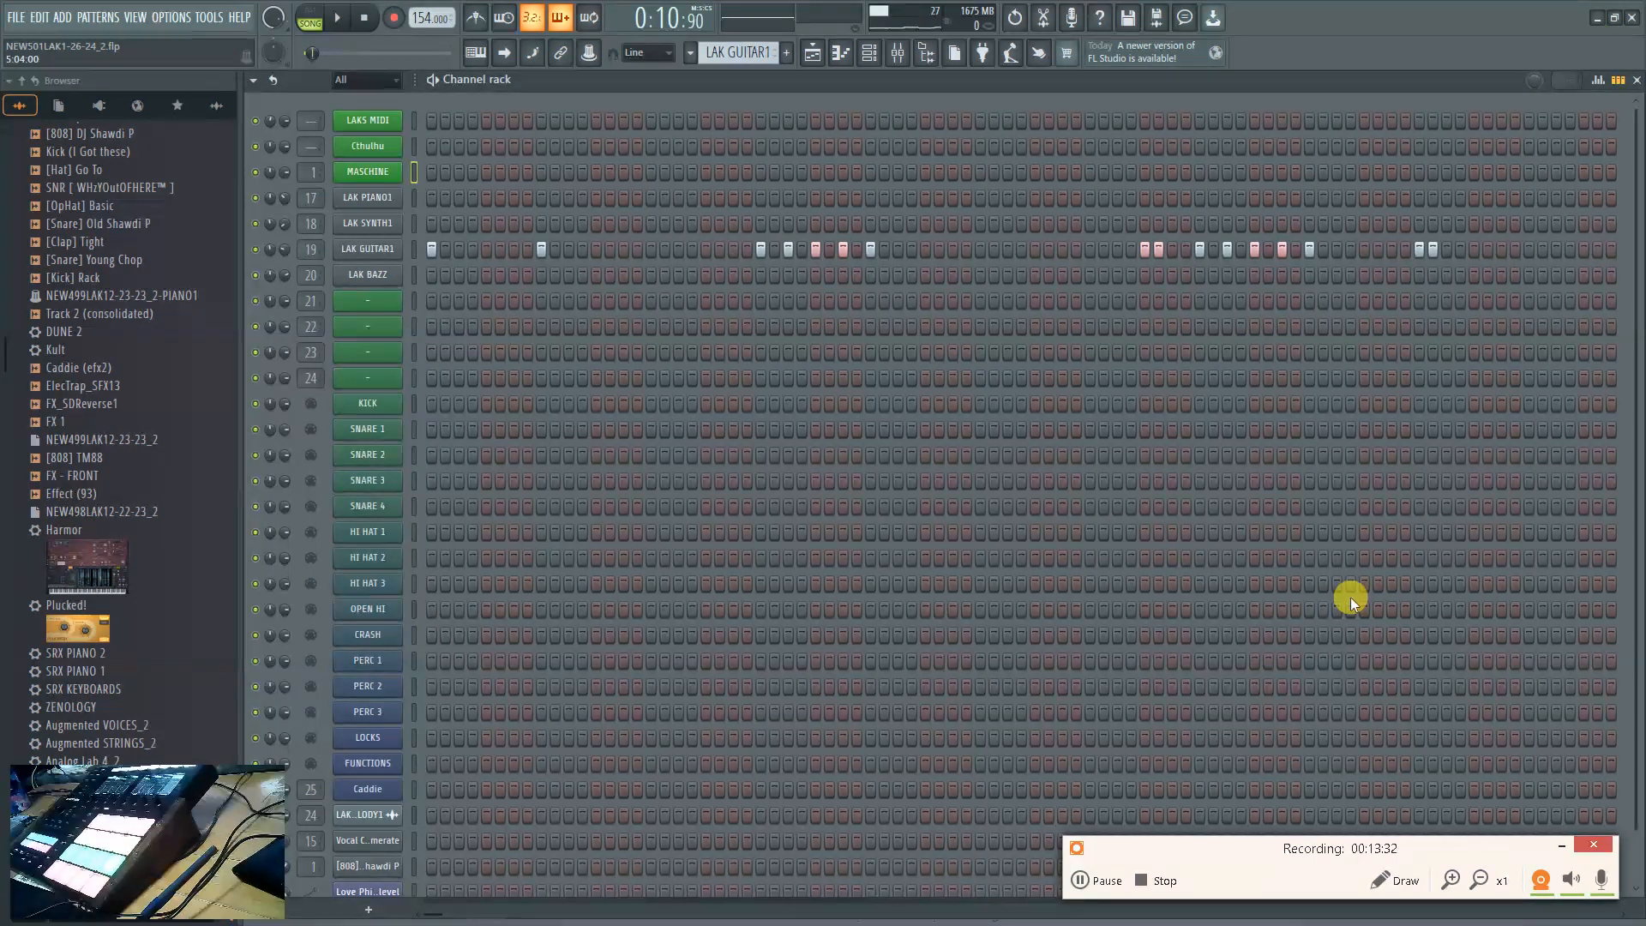
Open the LAK MELODY1 audio clip's channel settings, audition its sample and close the settings
scroll(569, 275, down, 2)
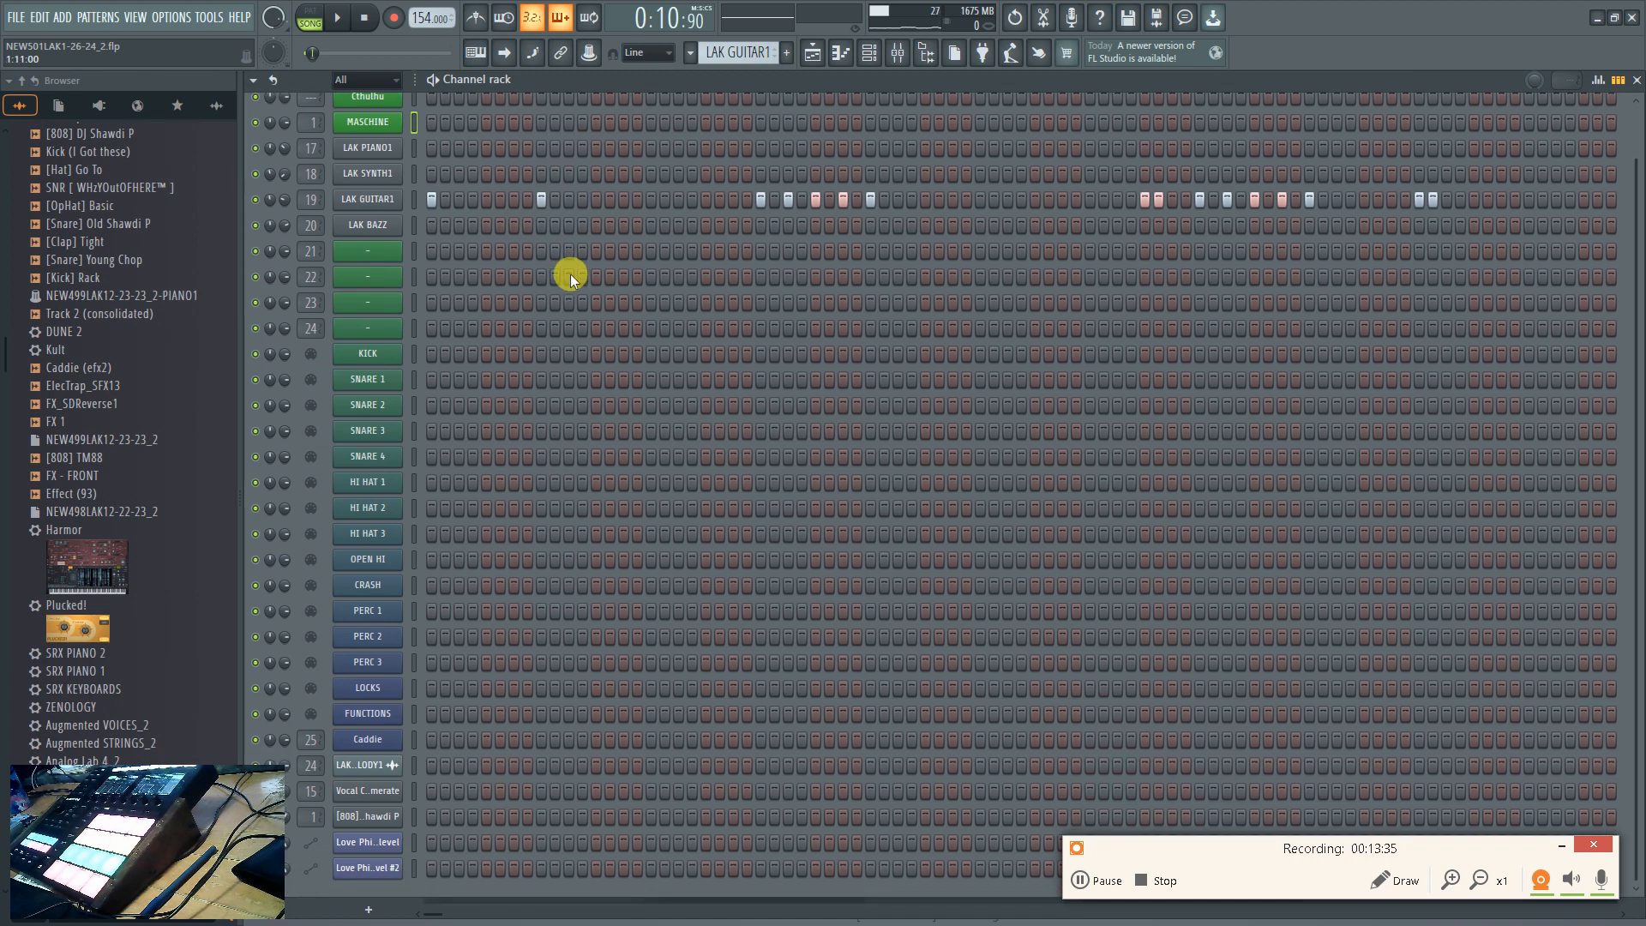
click(379, 763)
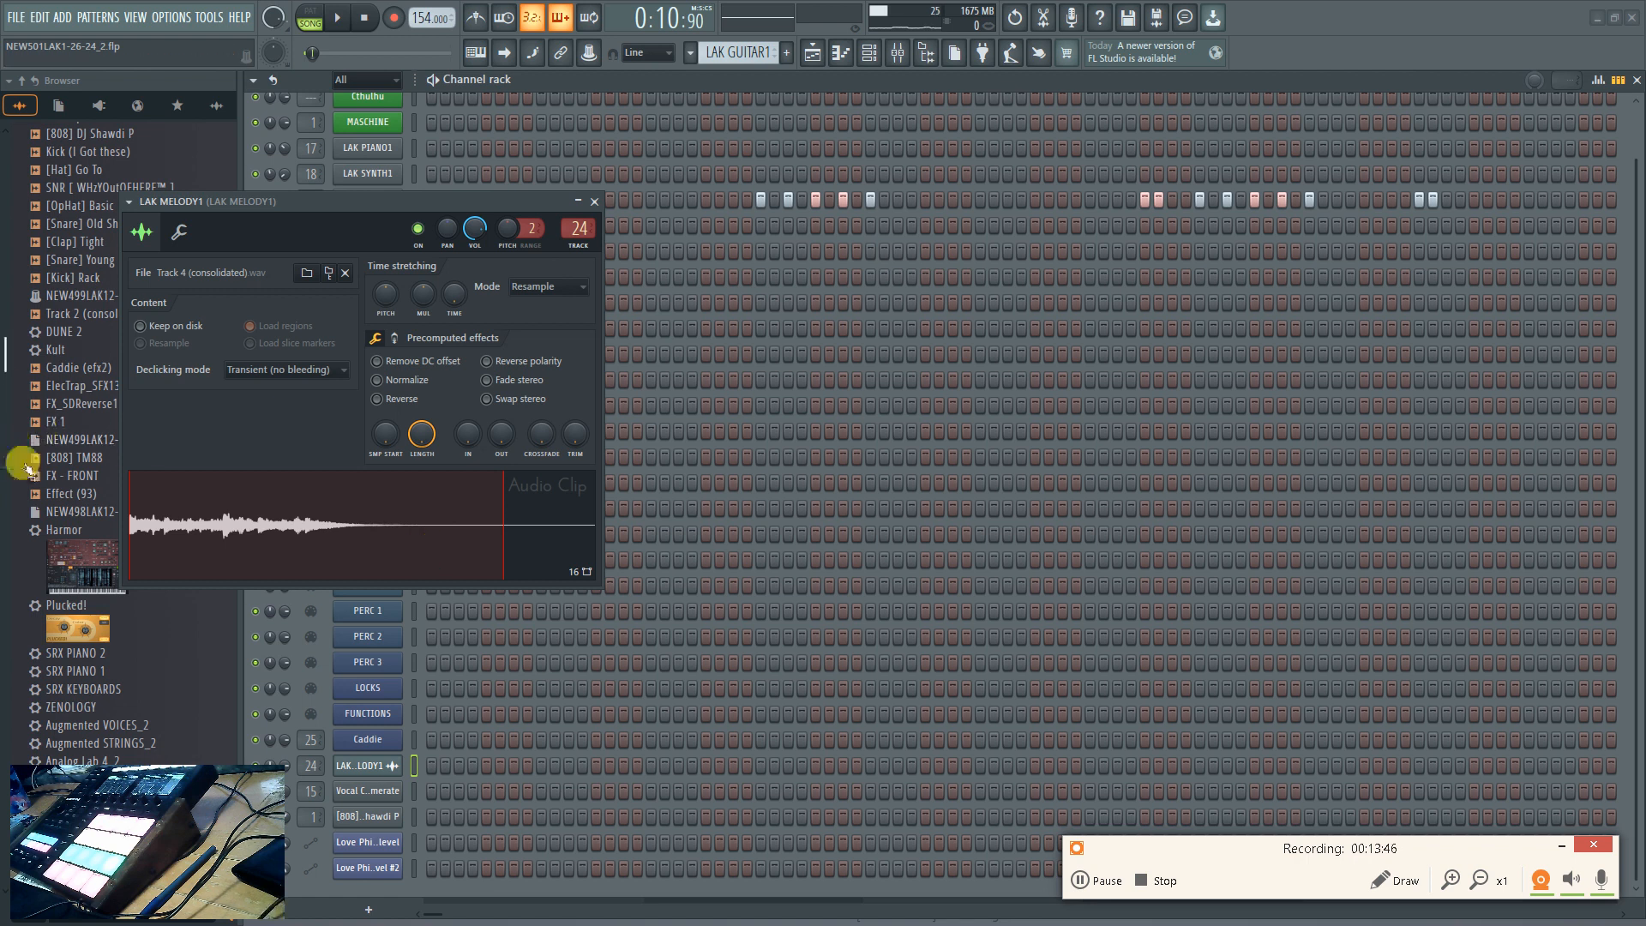
click(255, 524)
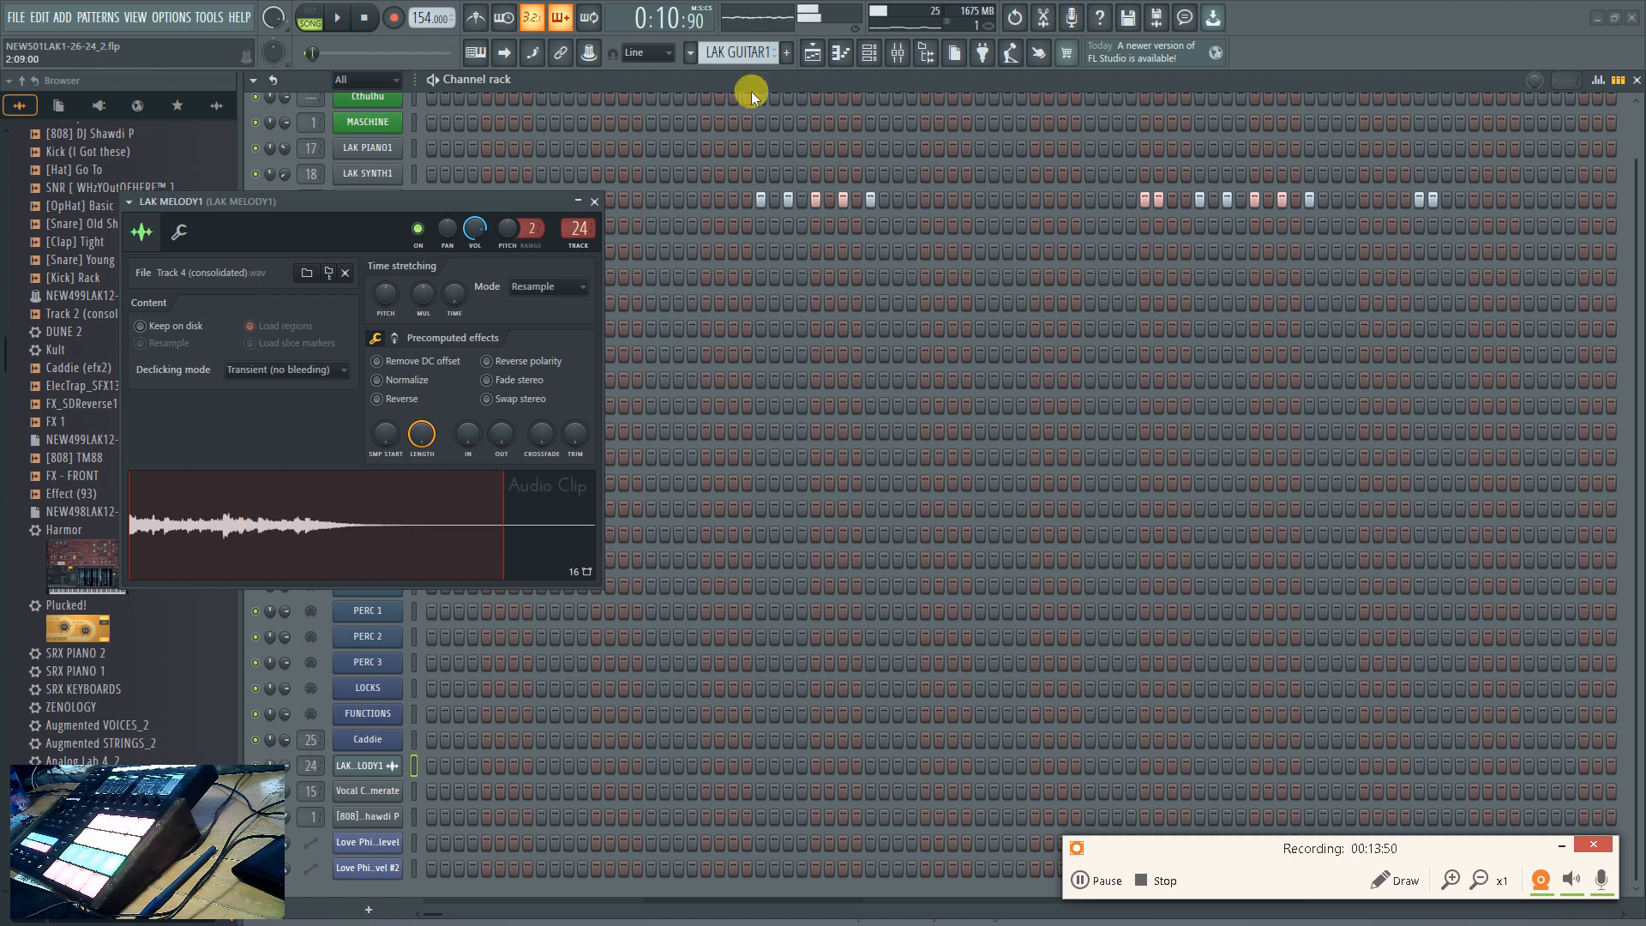
click(595, 203)
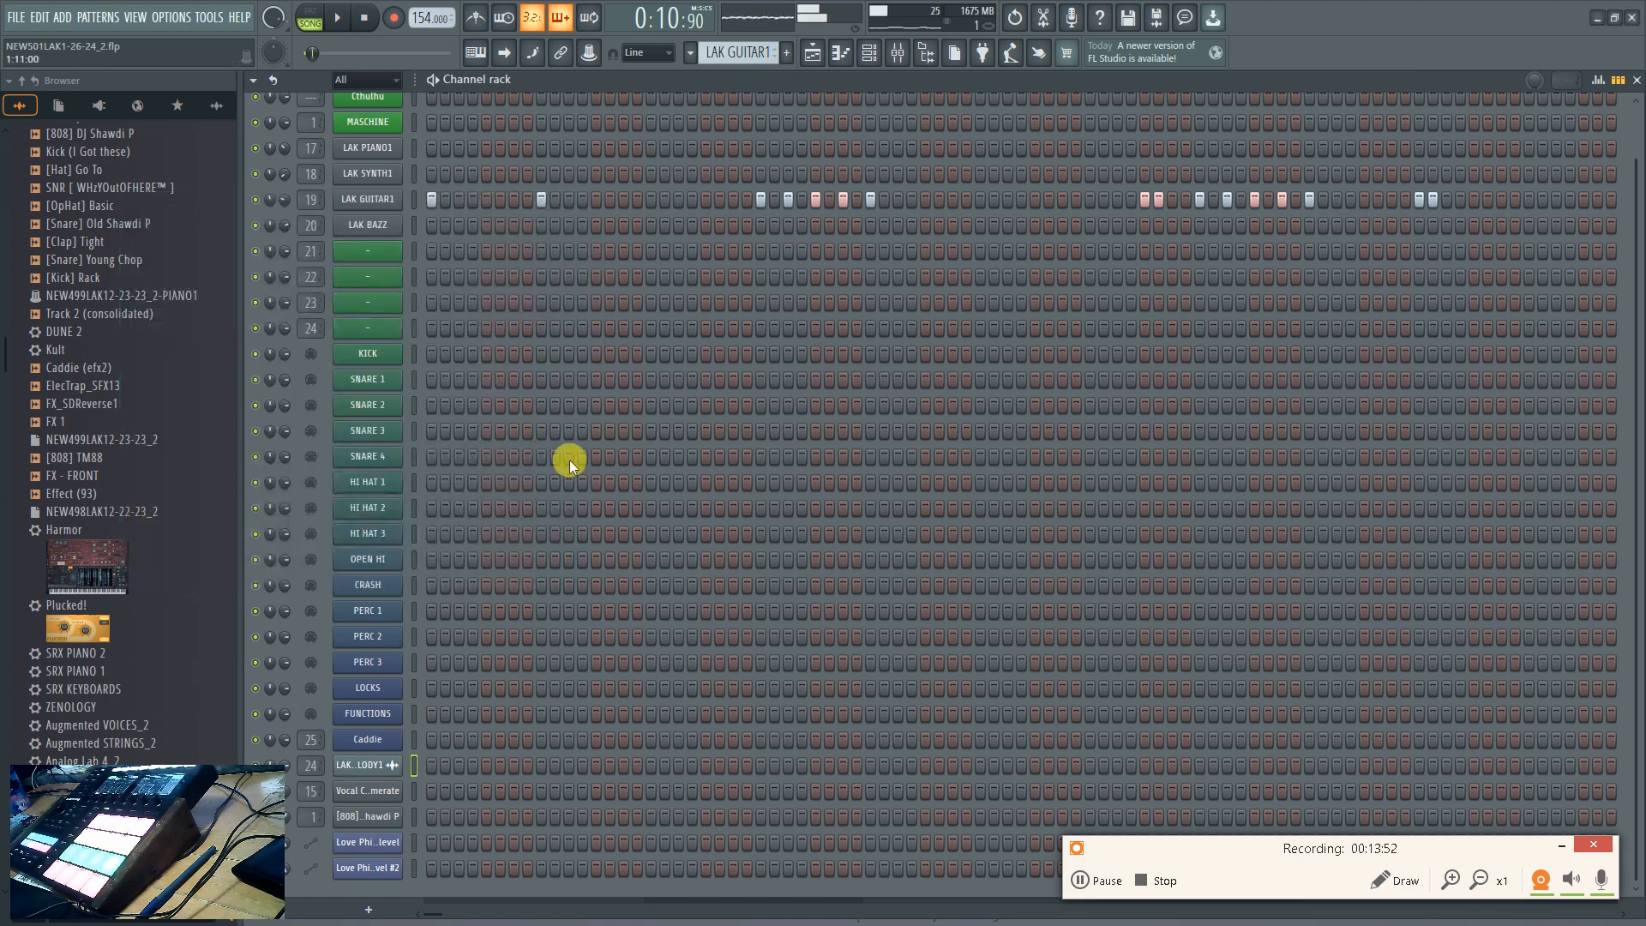
Return to the song's start, view the Tambourine sound in the MASCHINE mixer, close the plugin and show the playlist
click(367, 23)
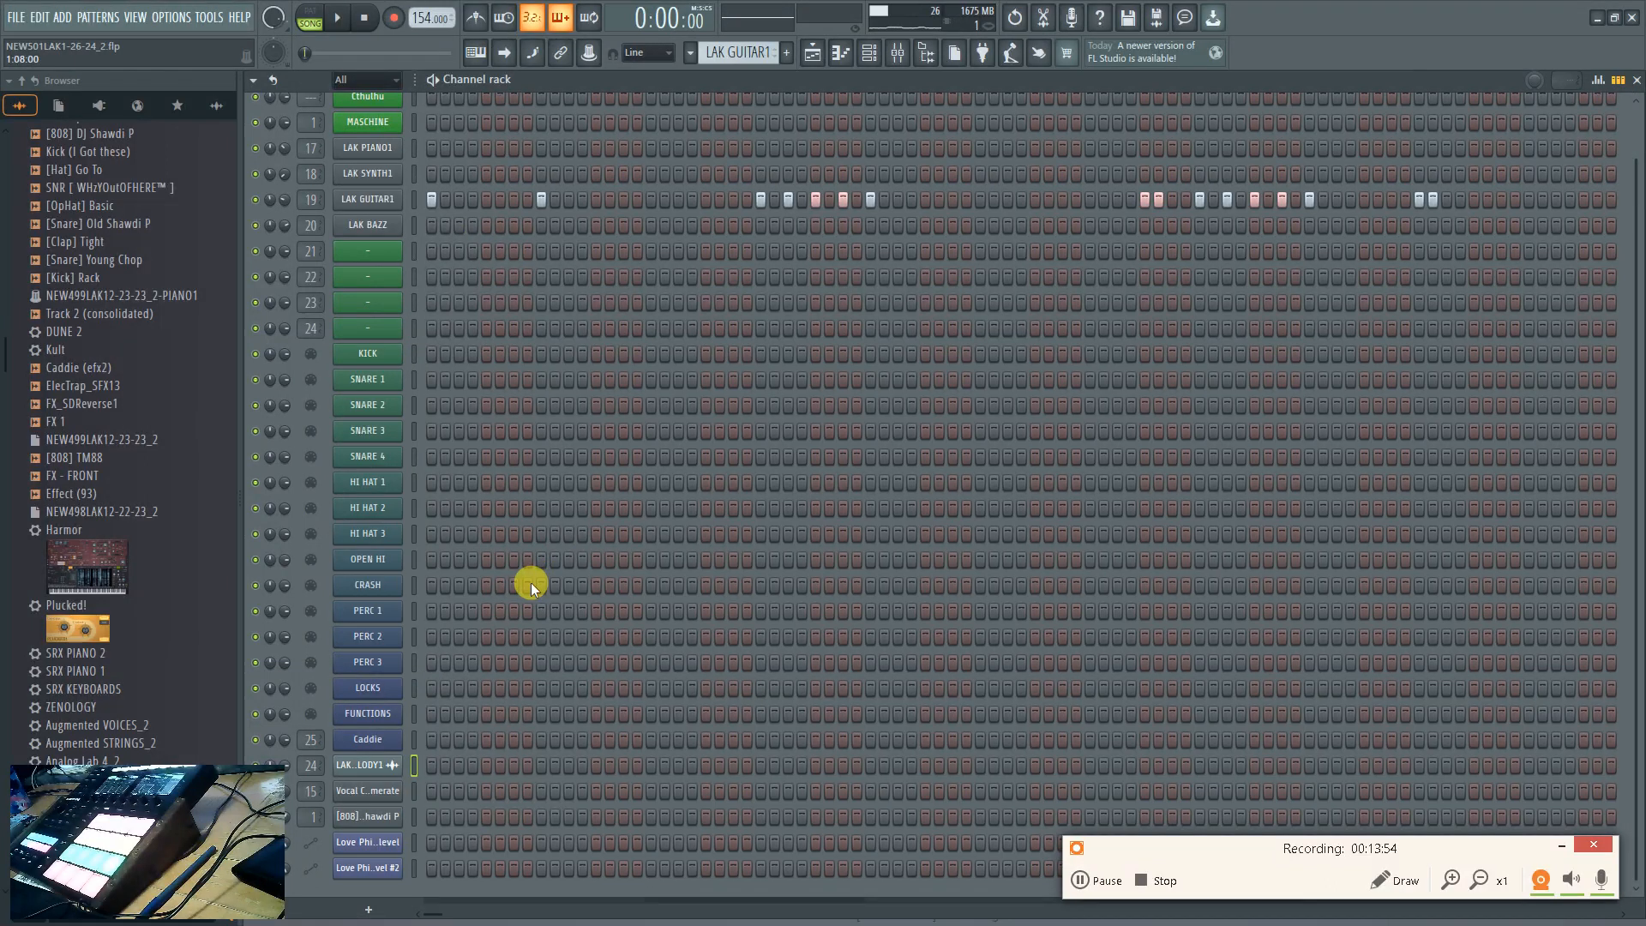
scroll(532, 583, up, 2)
click(366, 174)
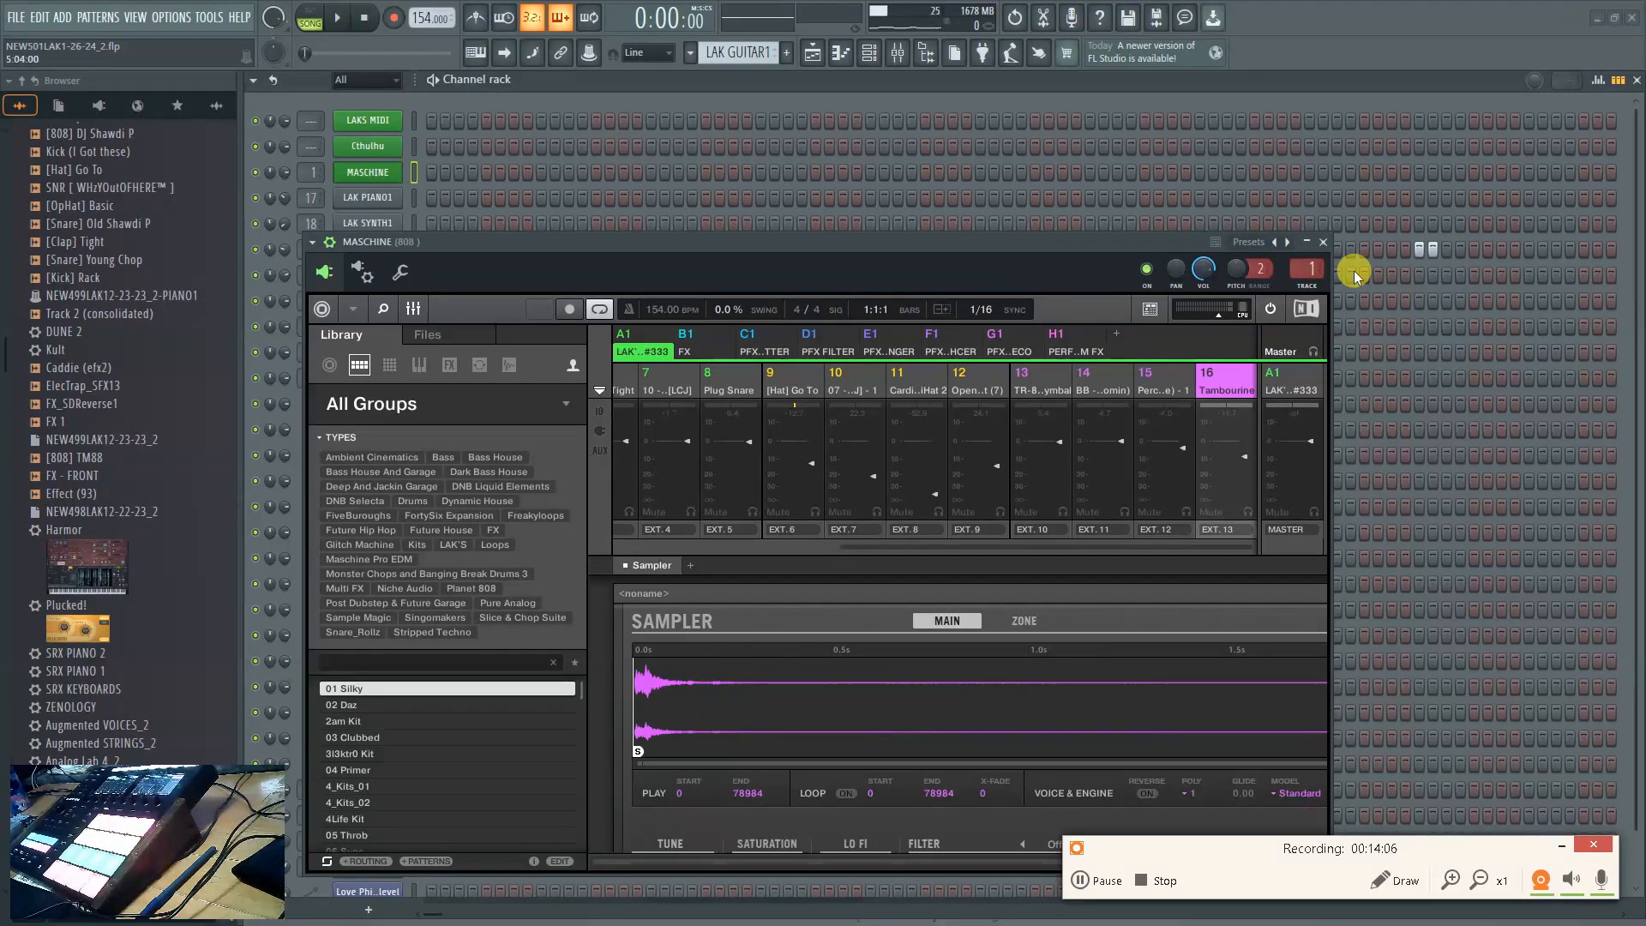
click(1325, 243)
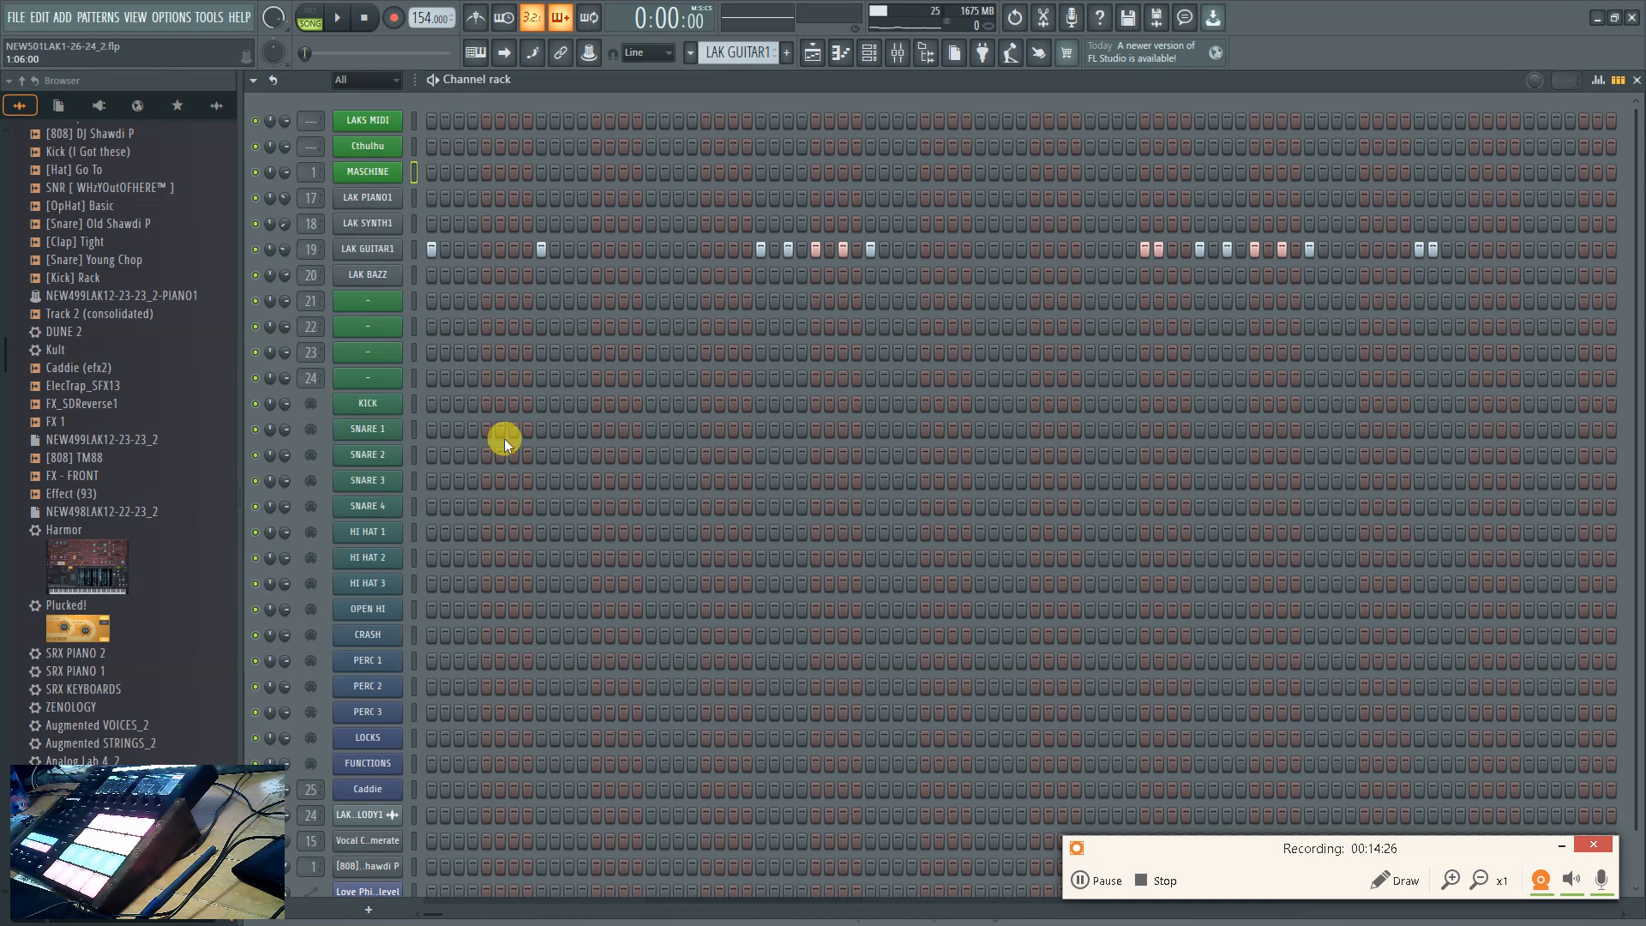
click(813, 54)
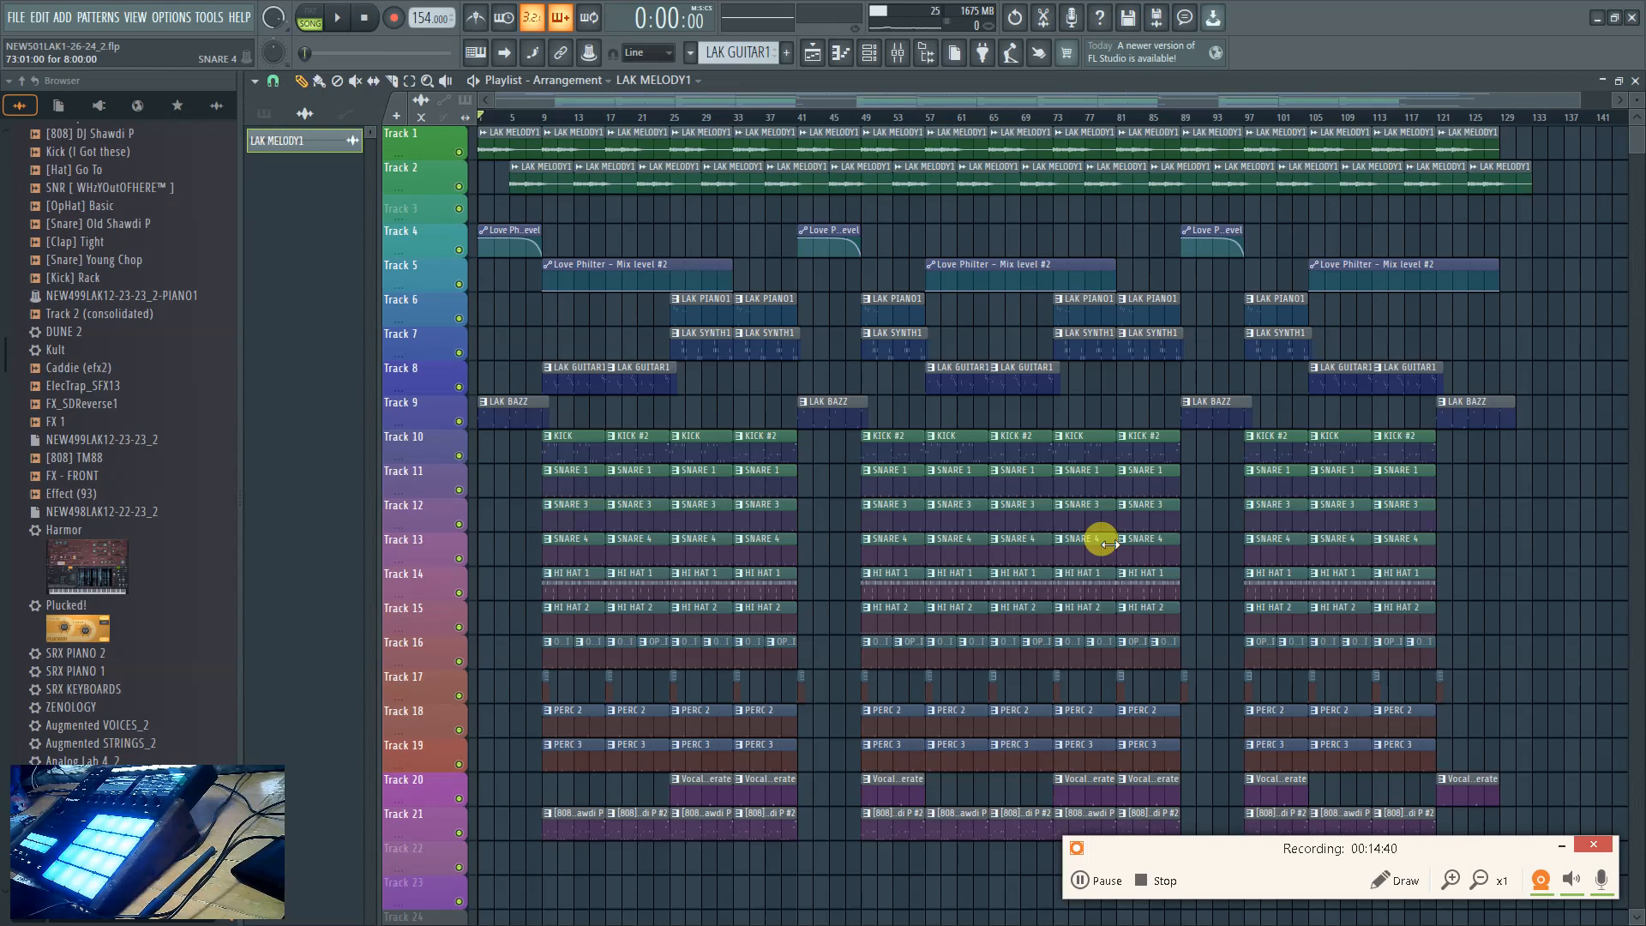
Show and hide the channel rack, playlist, piano roll and mixer in turn, ending on the playlist
key(F6)
key(F6)
key(F6)
key(F6)
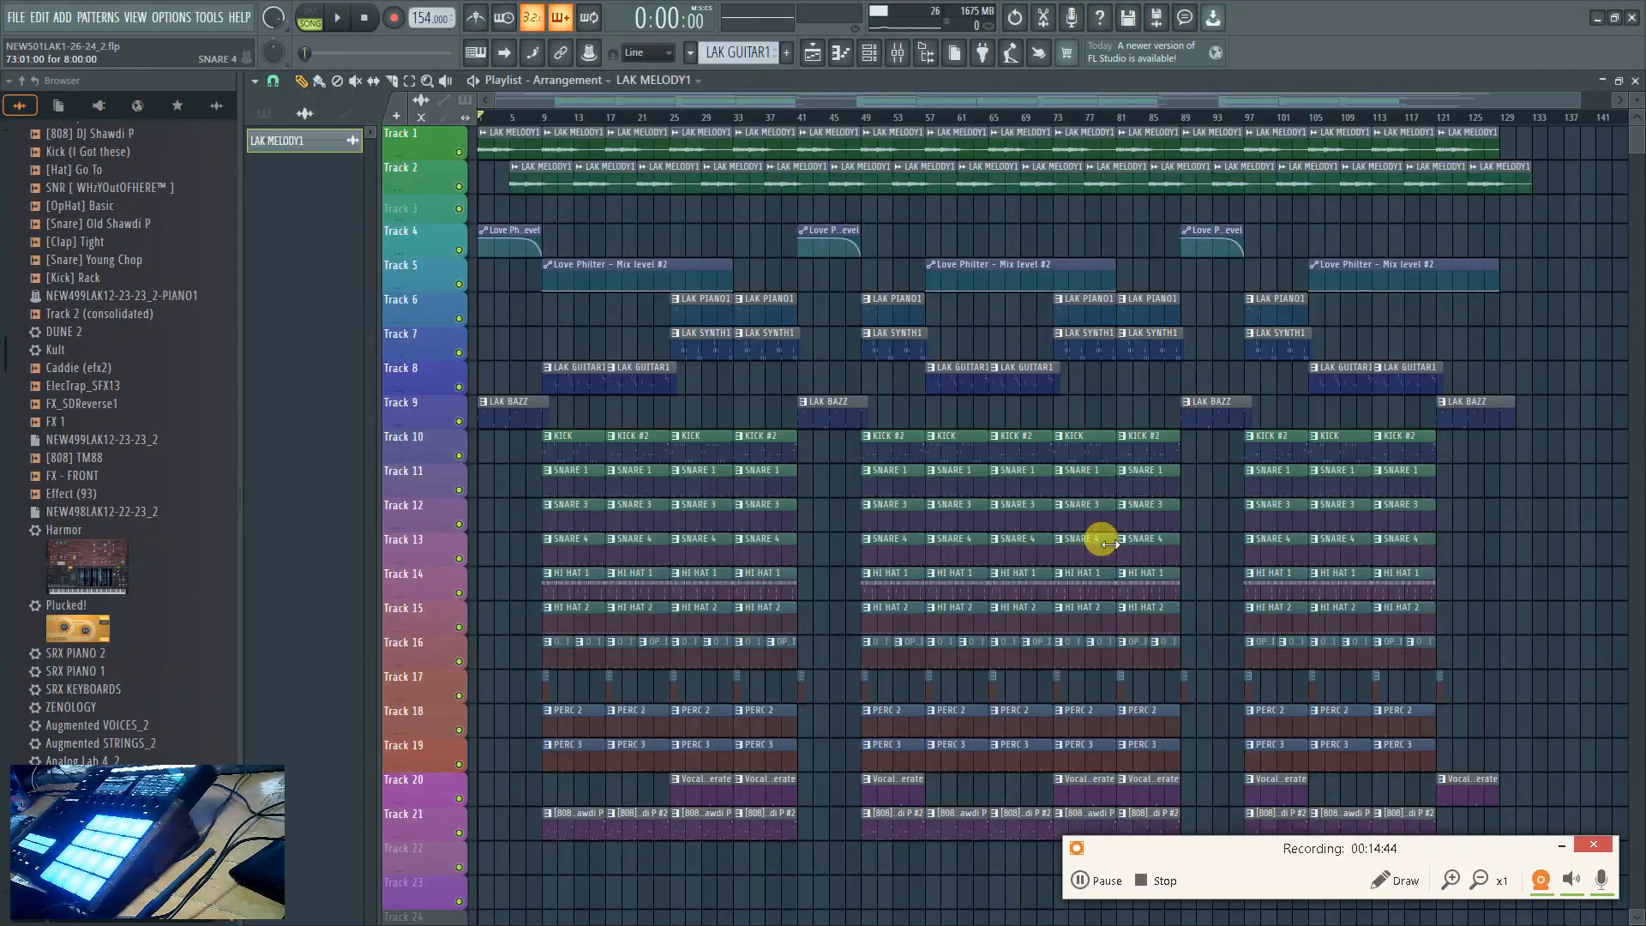
key(F6)
key(F6)
key(F5)
key(F5)
key(F7)
key(F7)
key(F9)
key(F9)
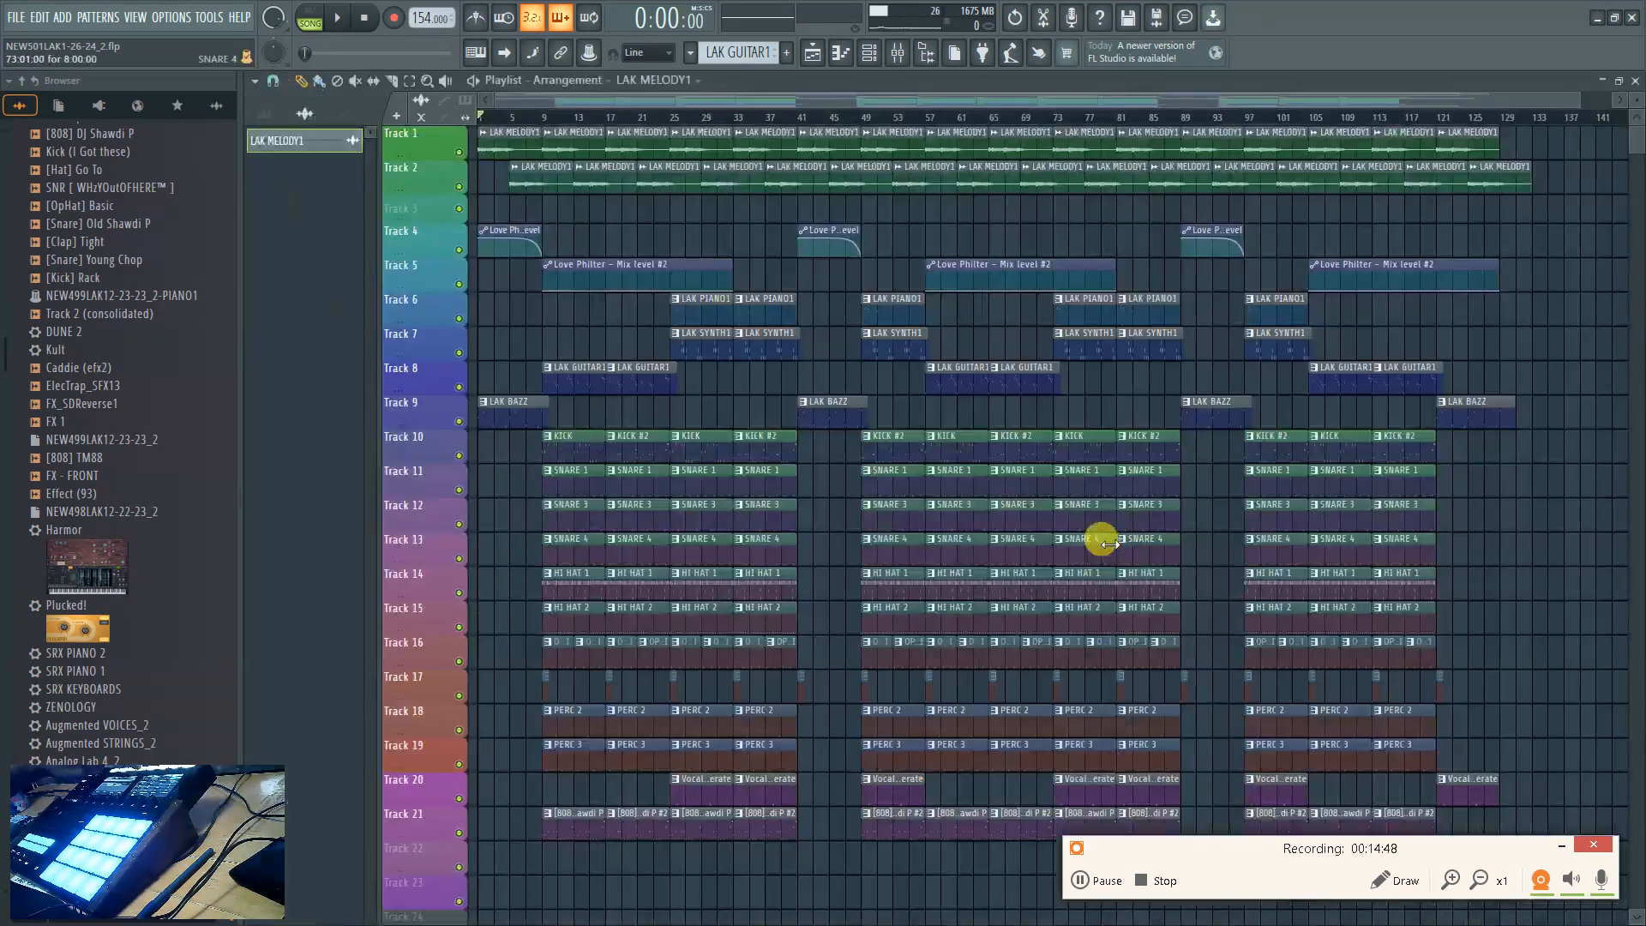